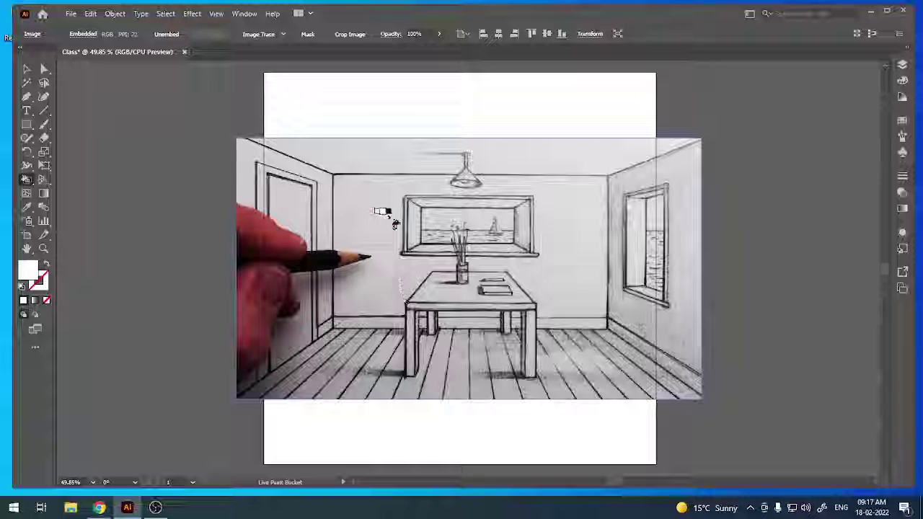
Scale the reference room sketch down proportionally and park it beside the blank artboard.
key("v")
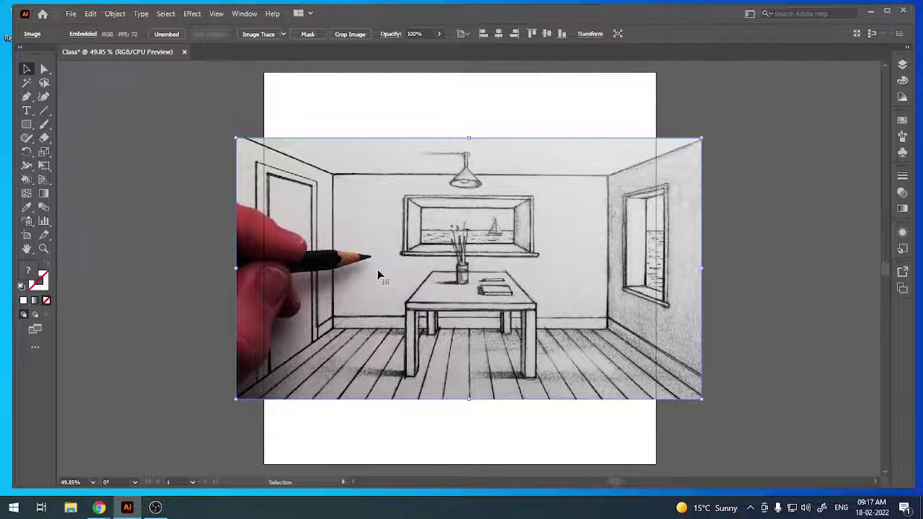
key("ctrl")
key("ctrl+minus")
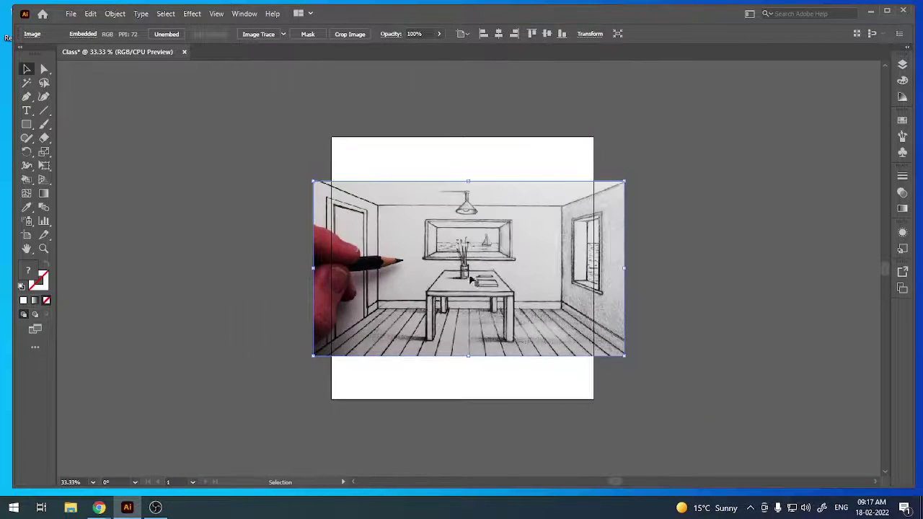
mouse_move(479, 274)
left_mouse_down()
mouse_move(177, 250)
mouse_move(180, 226)
mouse_move(287, 229)
left_mouse_up()
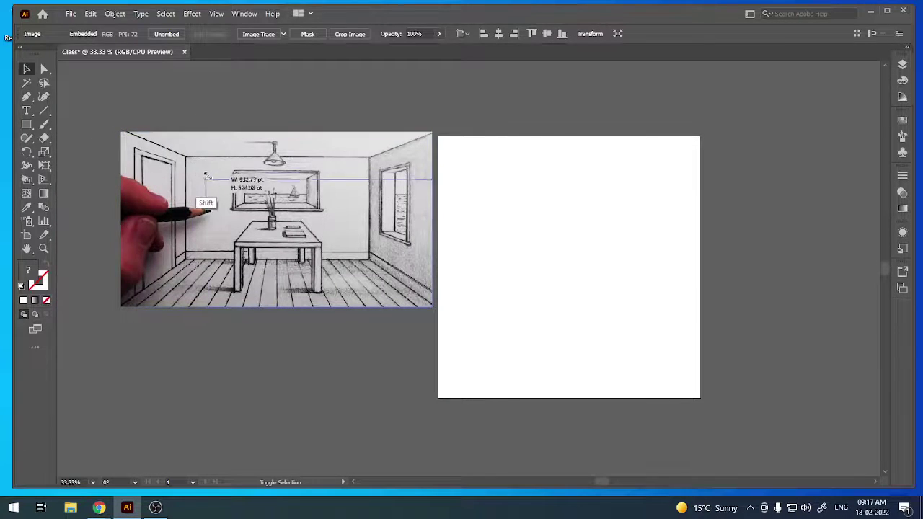
left_click_drag(115, 138, 215, 185)
left_click_drag(334, 243, 337, 195)
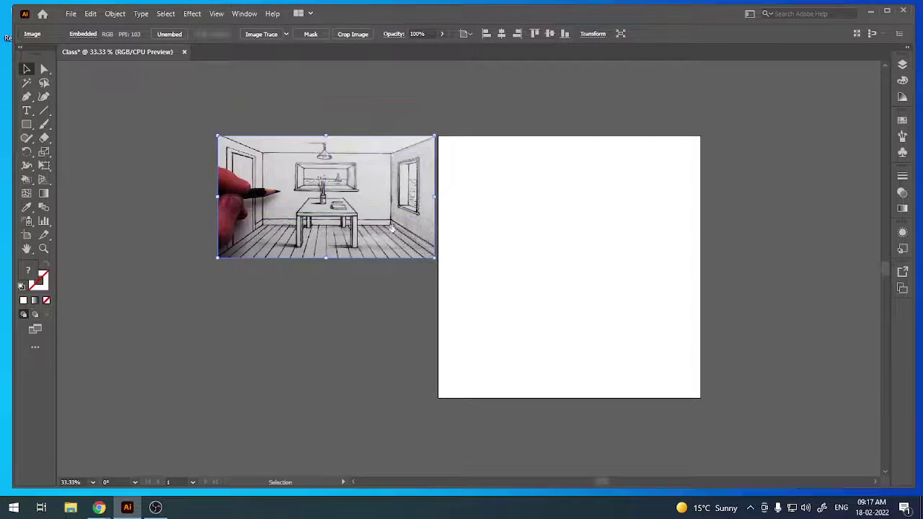
left_click_drag(549, 257, 435, 289)
Lock Layer 1 holding the sketch and add an empty Layer 2 above it.
left_click(319, 317)
key("ctrl+plus")
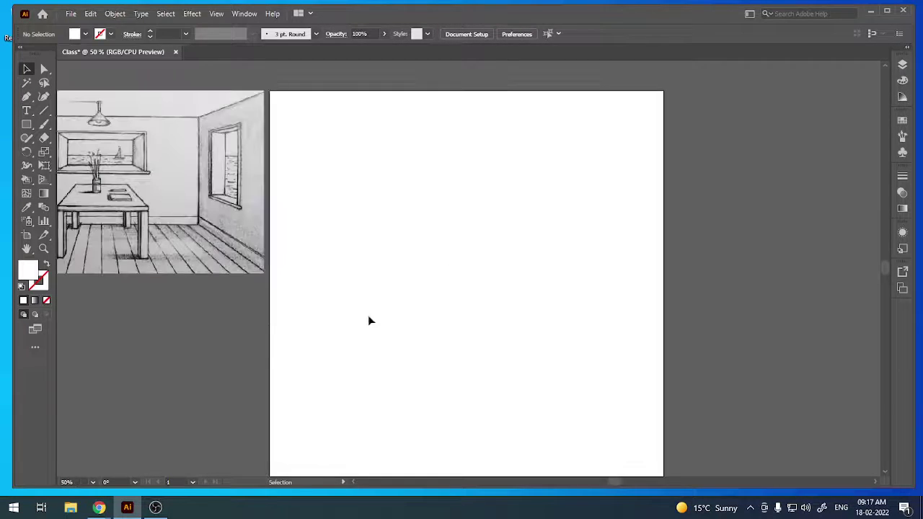
scroll(370, 288, "down", 1)
left_click(903, 64)
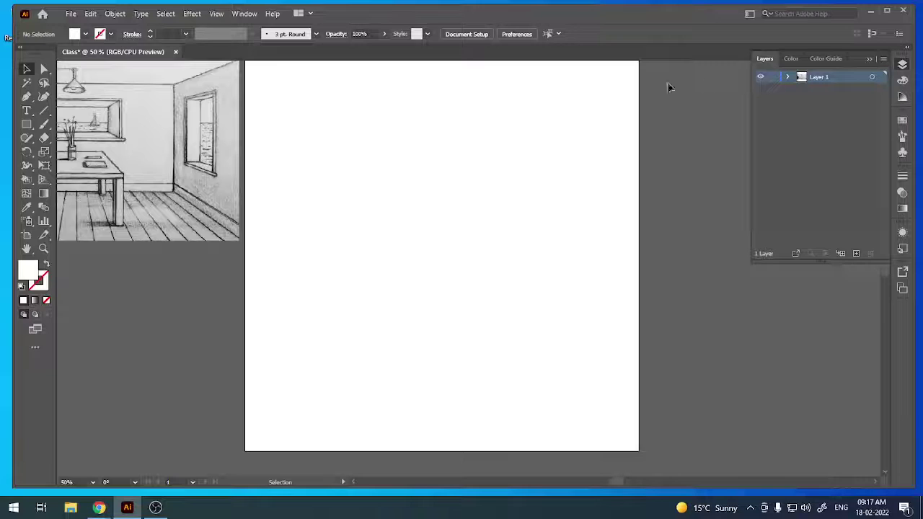
left_click(772, 76)
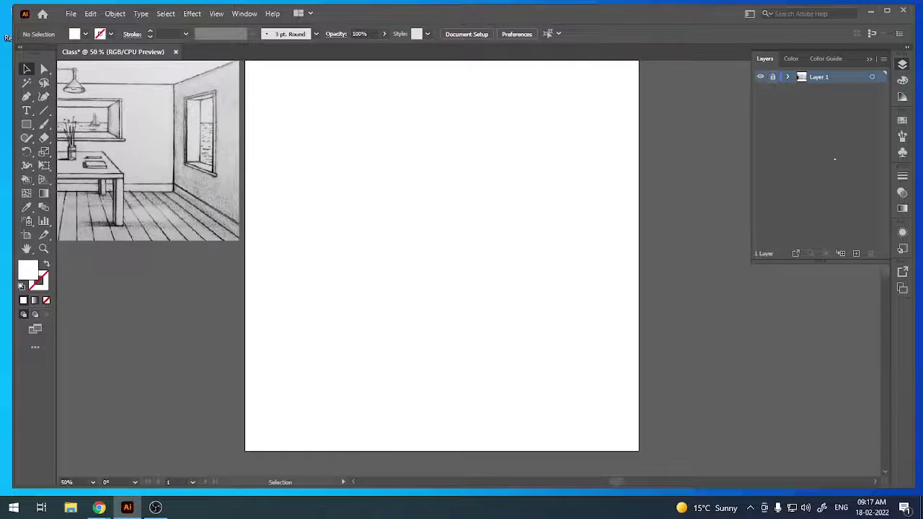
left_click(856, 254)
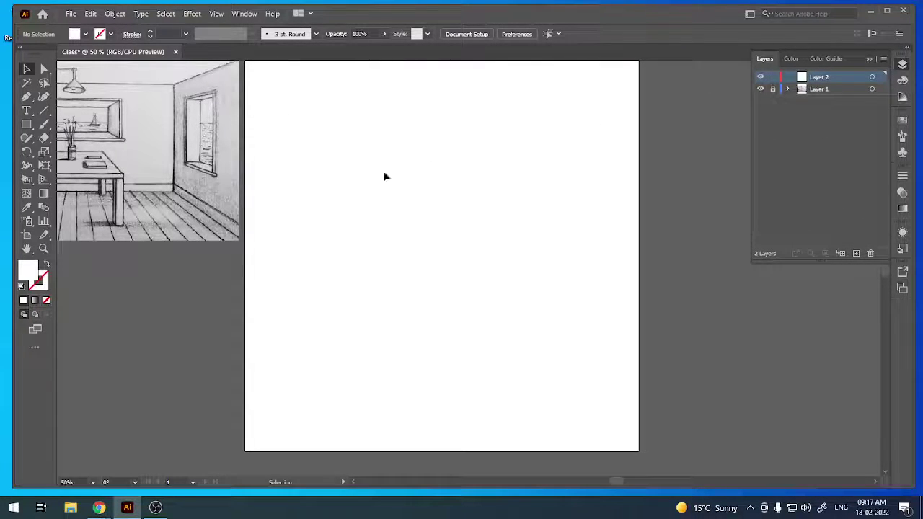
left_click_drag(367, 272, 329, 282)
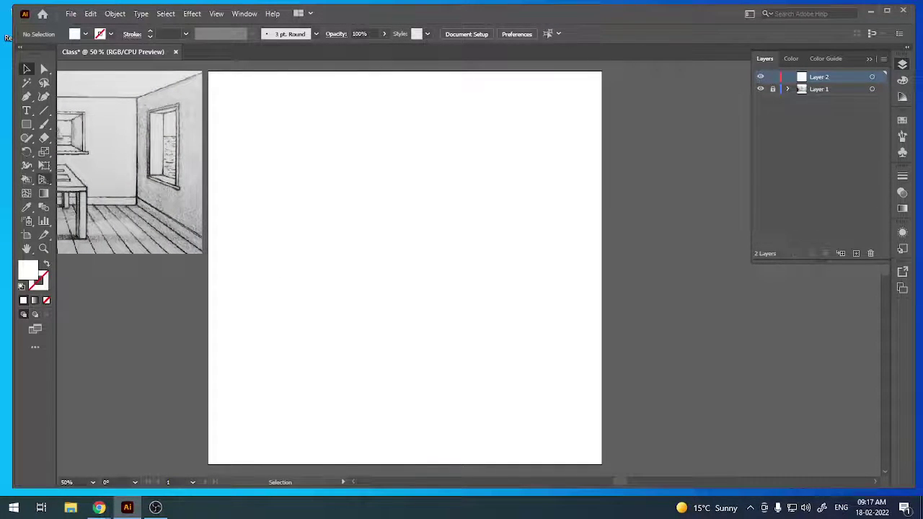
Show the perspective grid on the artboard and bring up the View menu's perspective presets.
double_click(43, 179)
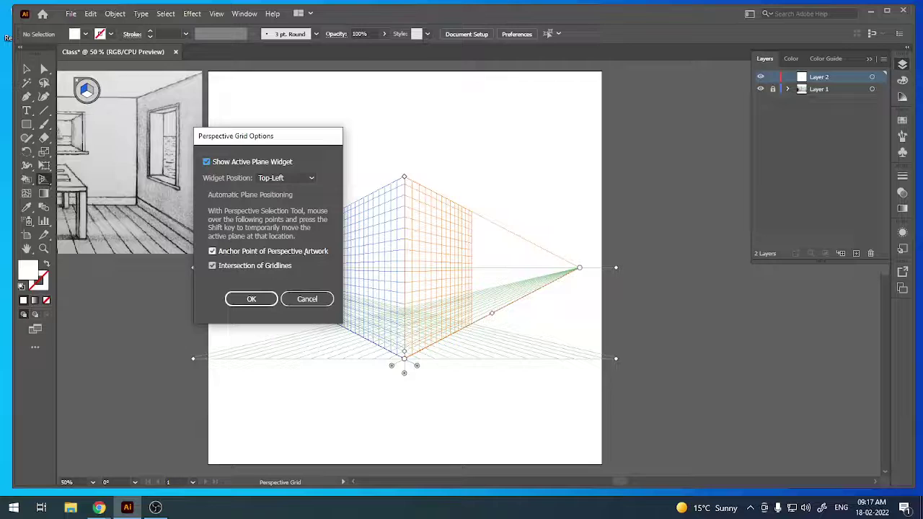
left_click(315, 298)
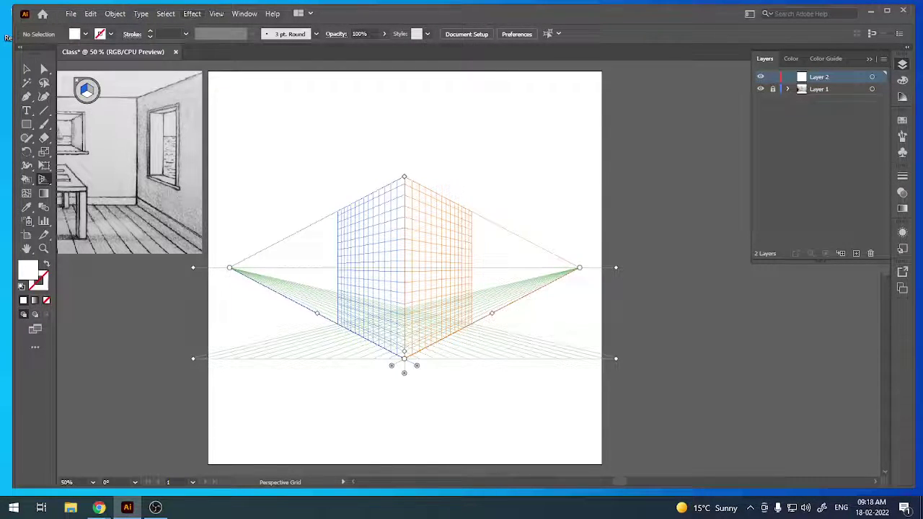
left_click(217, 14)
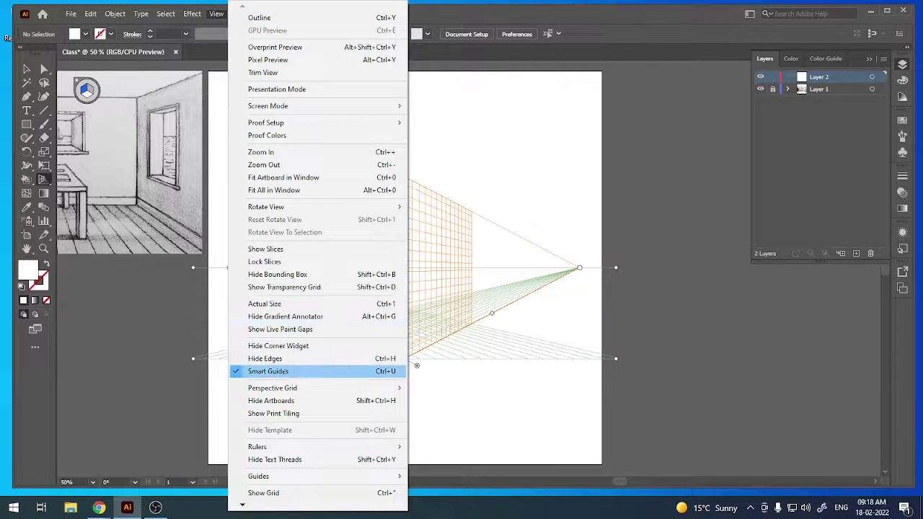
mouse_move(273, 388)
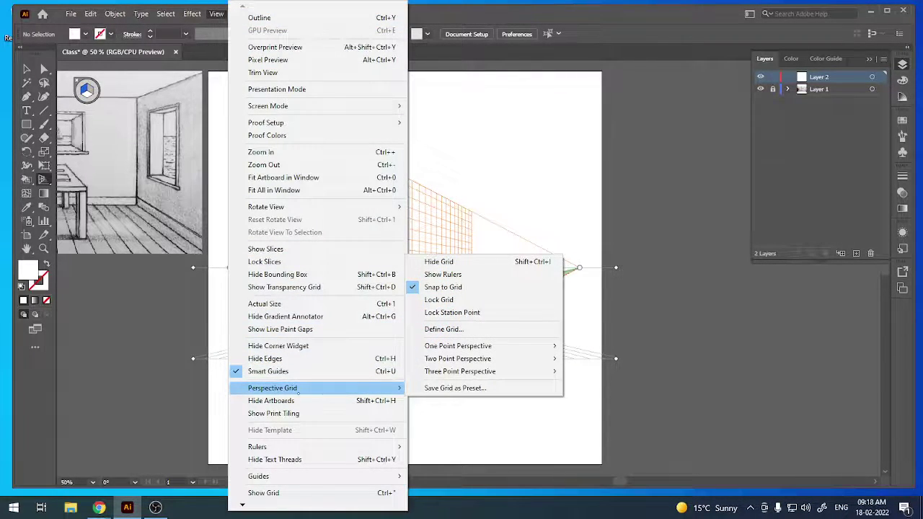
mouse_move(458, 346)
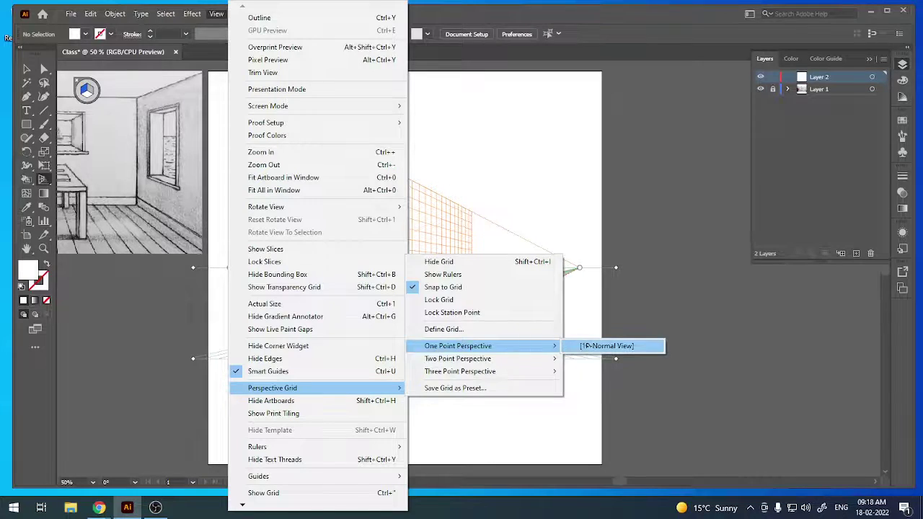
Switch to the [1P-Normal View] grid and stretch its floor and left wall to the artboard edges.
left_click(602, 346)
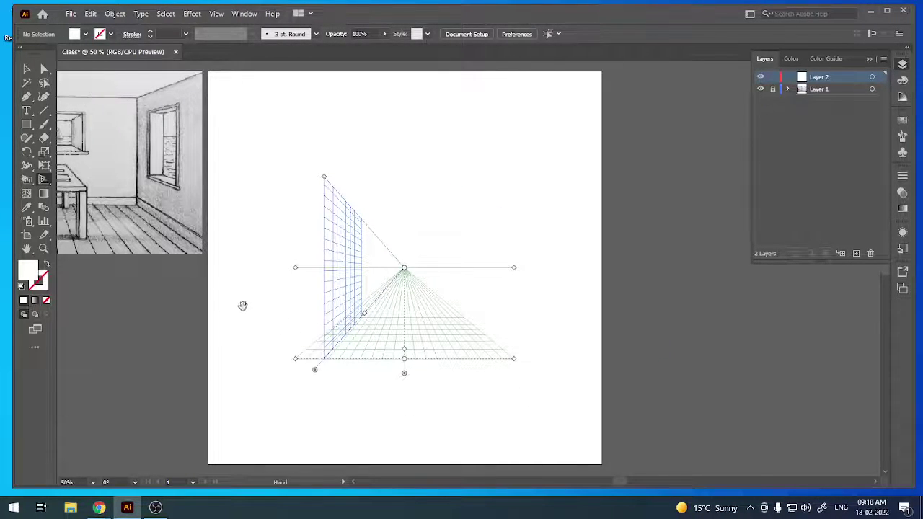
left_click_drag(241, 305, 367, 293)
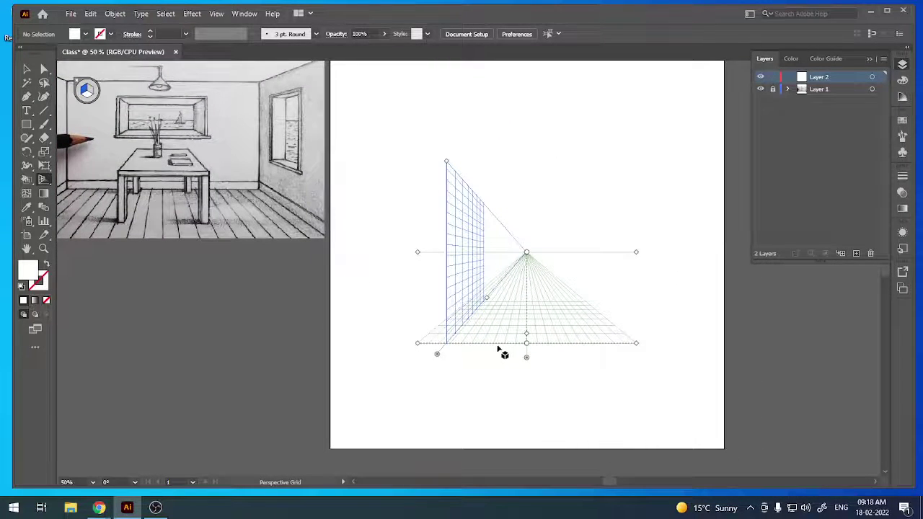
left_click_drag(526, 358, 518, 463)
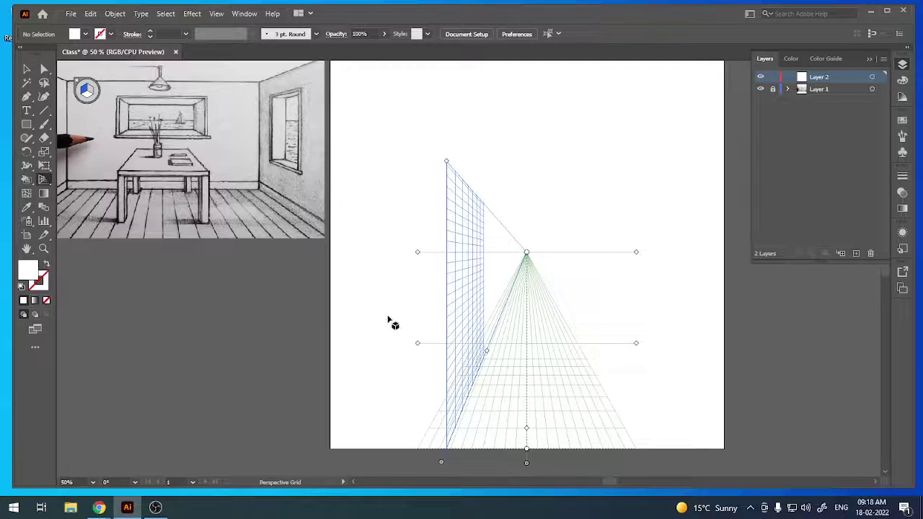
left_click_drag(443, 466, 326, 458)
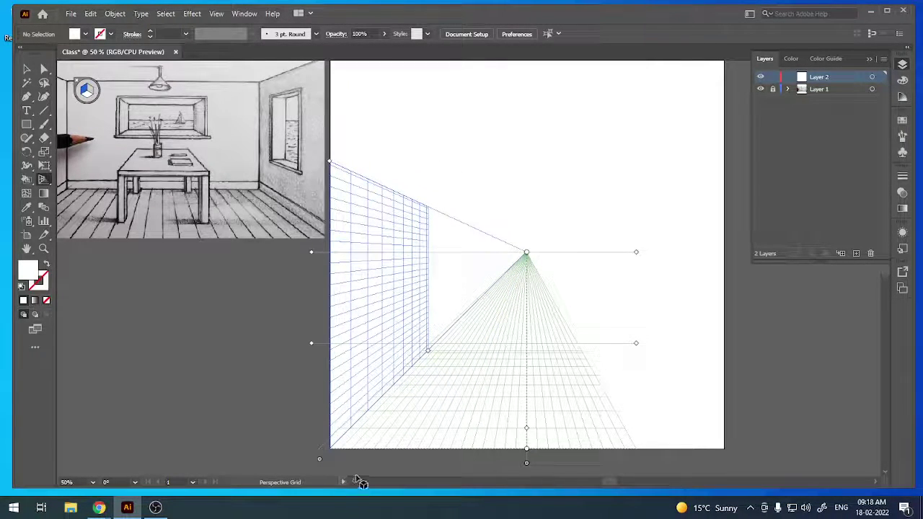
mouse_move(241, 366)
left_mouse_down()
mouse_move(351, 360)
mouse_move(337, 375)
left_mouse_up()
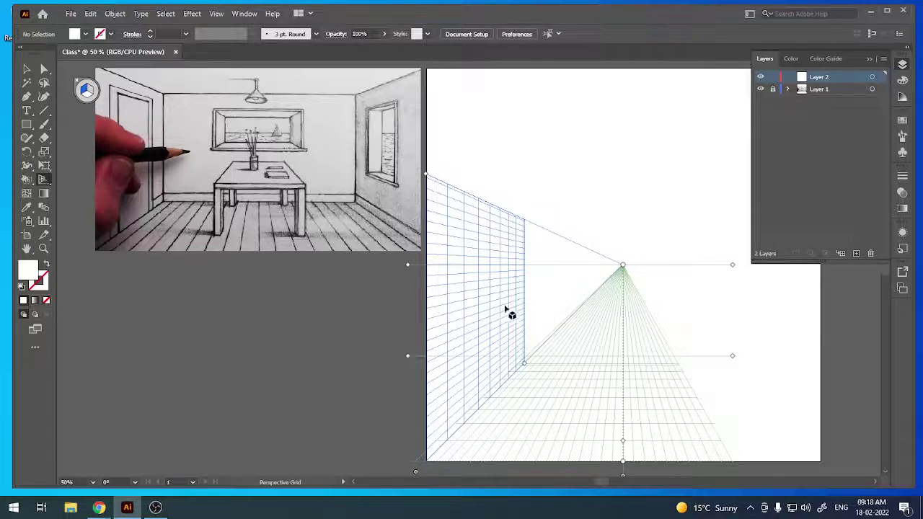
mouse_move(510, 311)
left_mouse_down()
mouse_move(432, 275)
mouse_move(476, 296)
left_mouse_up()
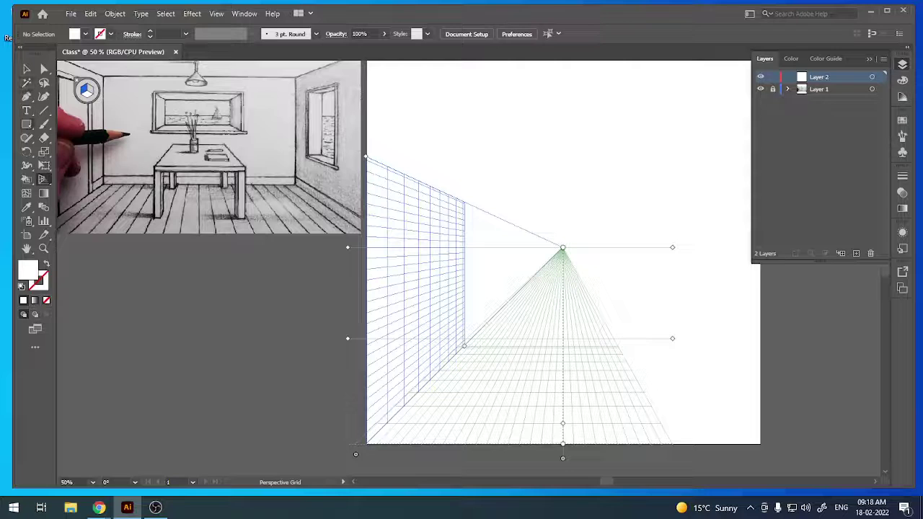
left_click(26, 124)
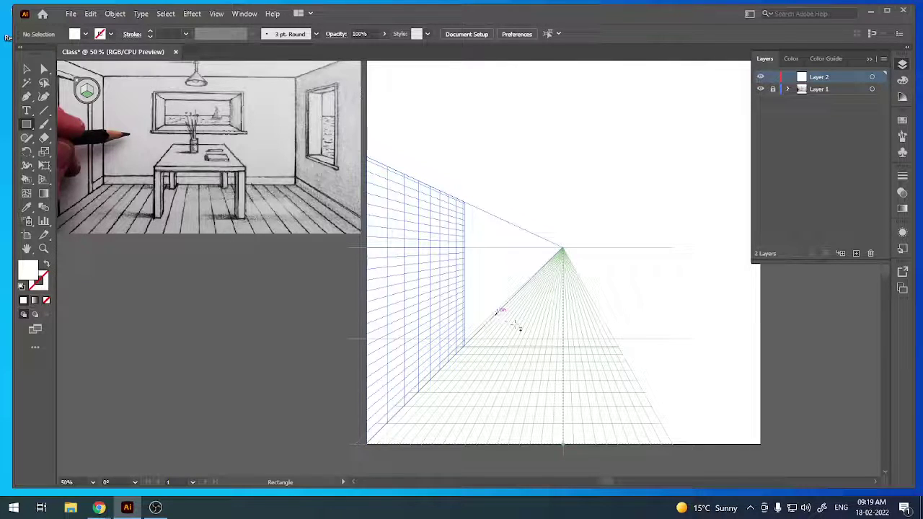
Draw the floor rectangle on the ground plane and fill it cyan 00BDFF.
mouse_move(497, 312)
left_mouse_down()
mouse_move(672, 425)
mouse_move(761, 444)
left_mouse_up()
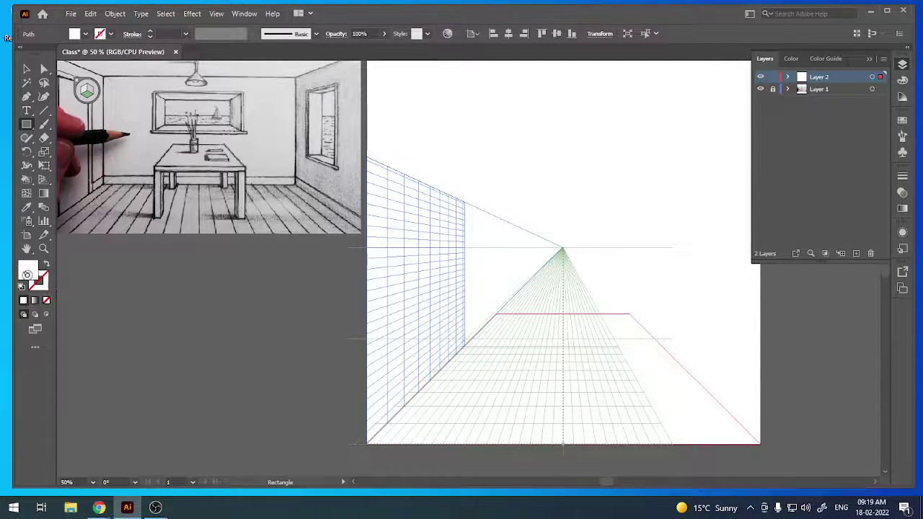
double_click(27, 273)
left_click_drag(583, 203, 640, 201)
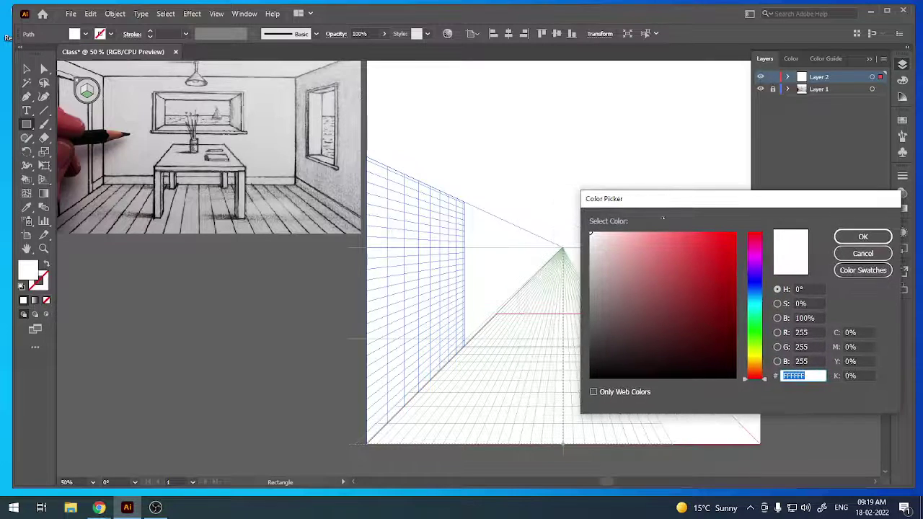
type("00BDFF")
left_click(863, 236)
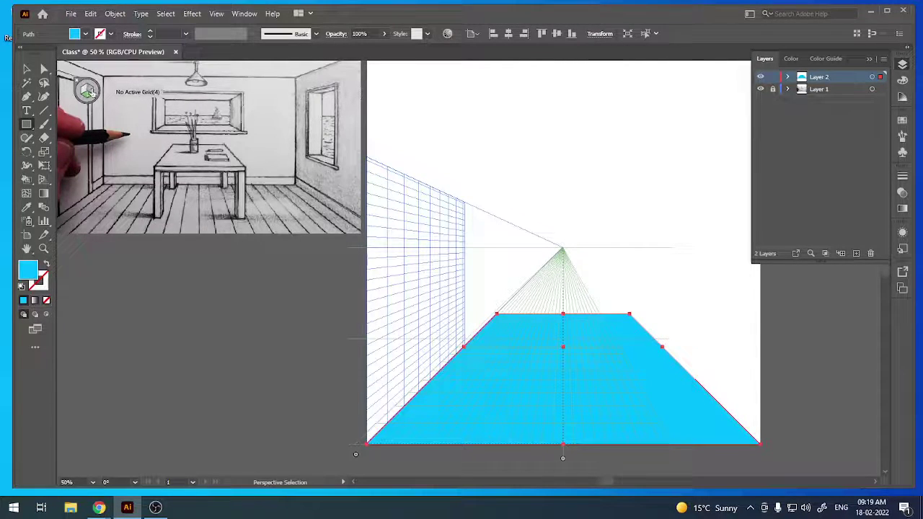
left_click(87, 91)
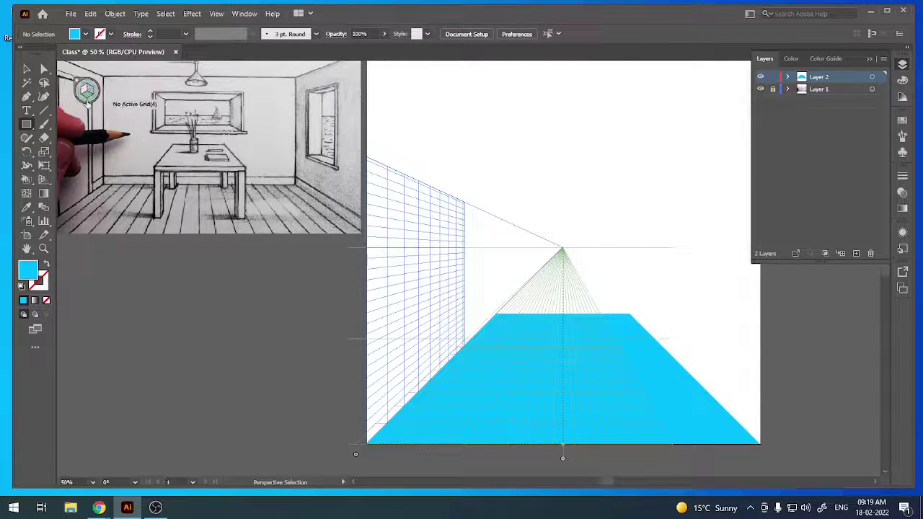
left_click(86, 94)
left_click(100, 98)
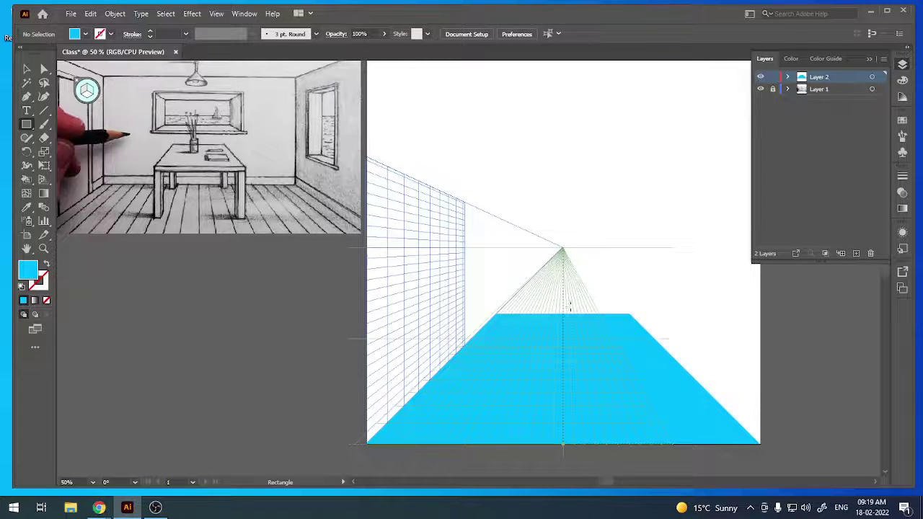
Draw the back-wall rectangle above the floor's far edge around the vanishing point.
left_click_drag(497, 313, 630, 231)
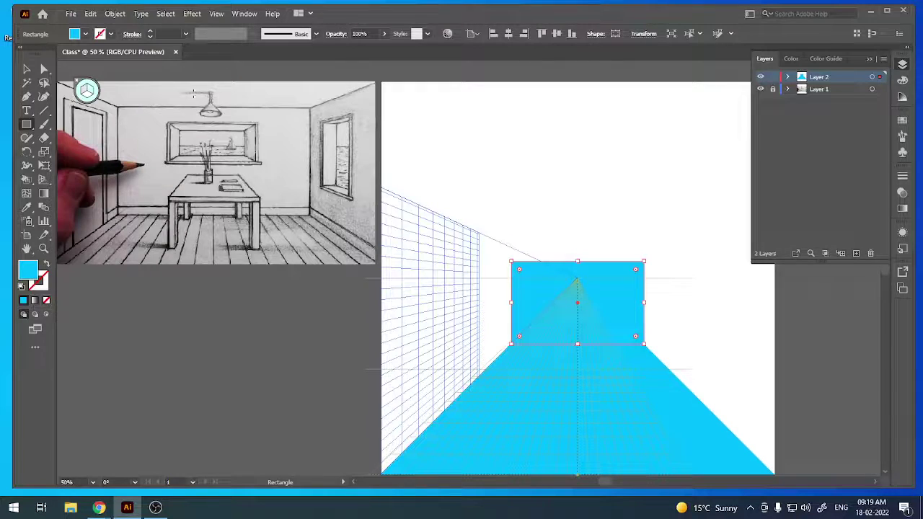
left_click(87, 96)
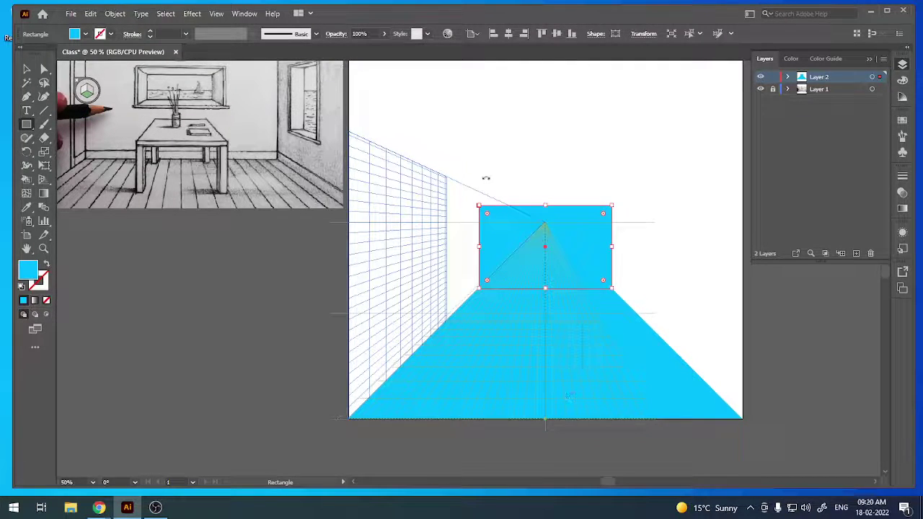
left_click(487, 178)
key("Return")
Fill the back wall with a darker teal blue.
key("v")
left_click(474, 252)
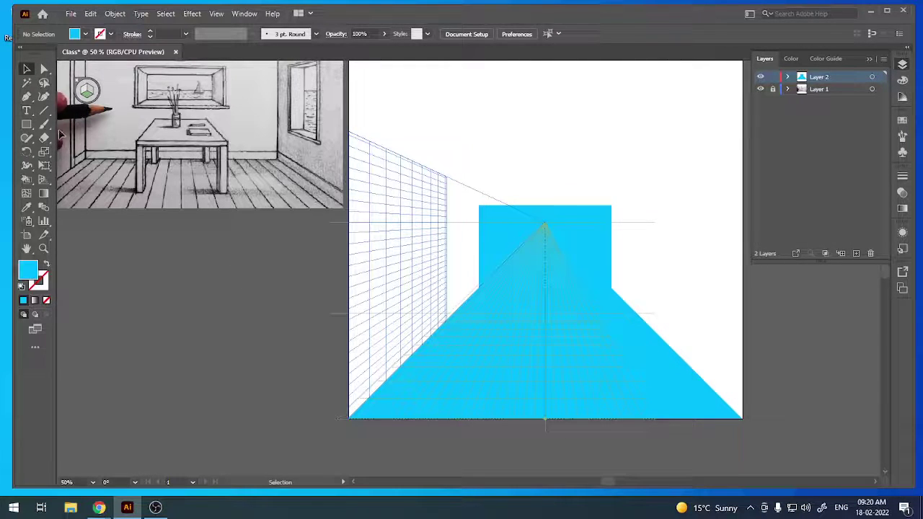
left_click(500, 226)
double_click(27, 270)
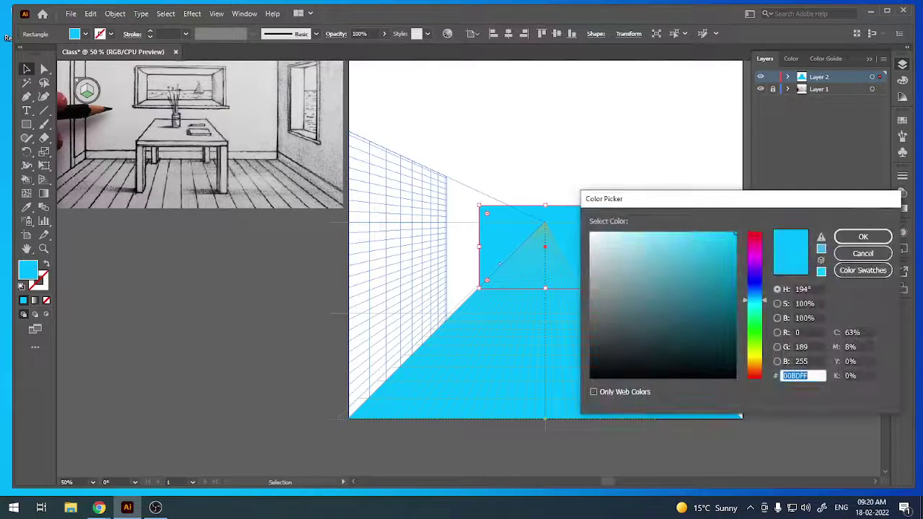
left_click(735, 257)
left_click(863, 237)
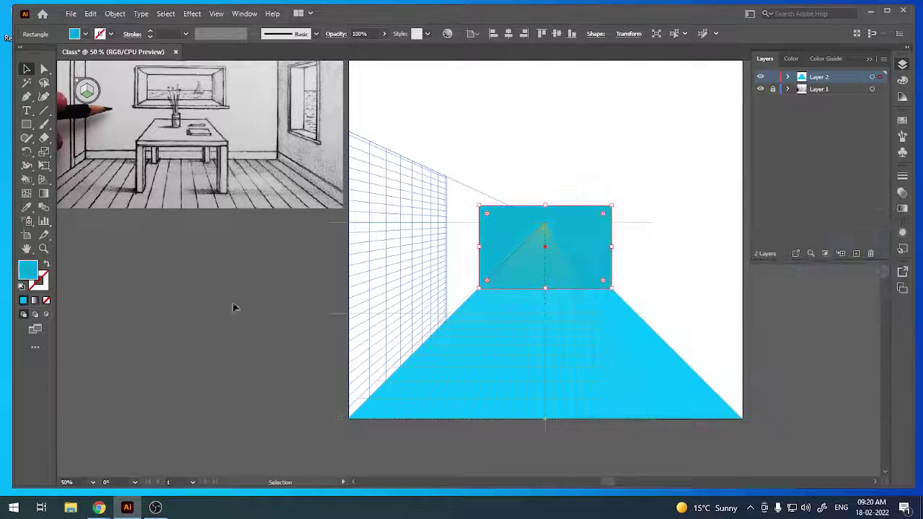
left_click(201, 351)
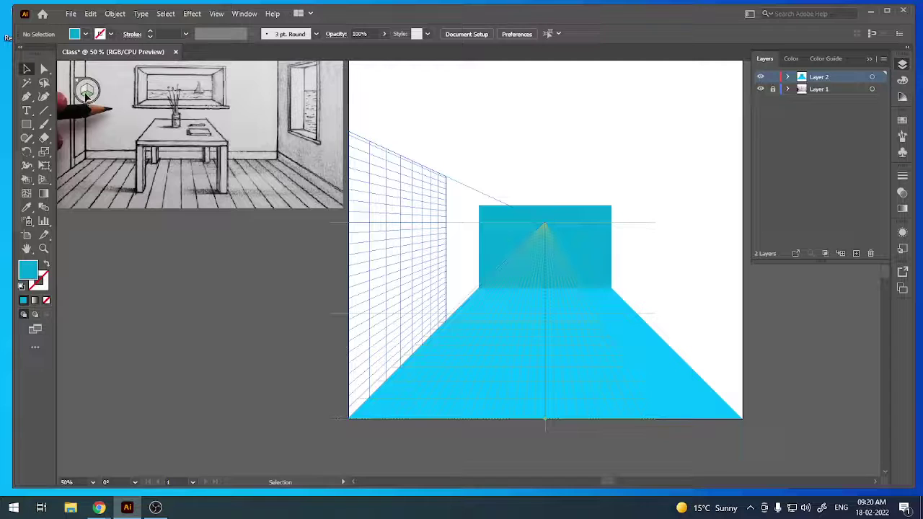
scroll(177, 171, "up", 3)
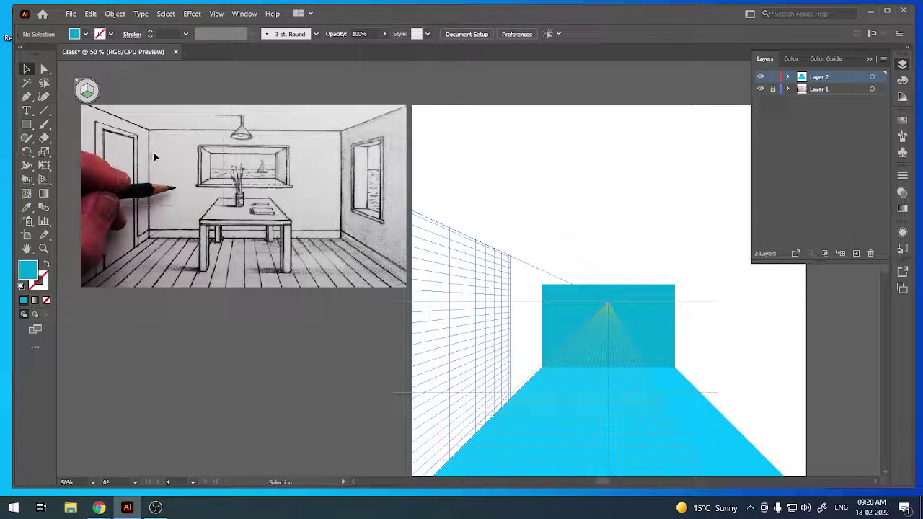
scroll(222, 125, "down", 3)
scroll(223, 125, "right", 3)
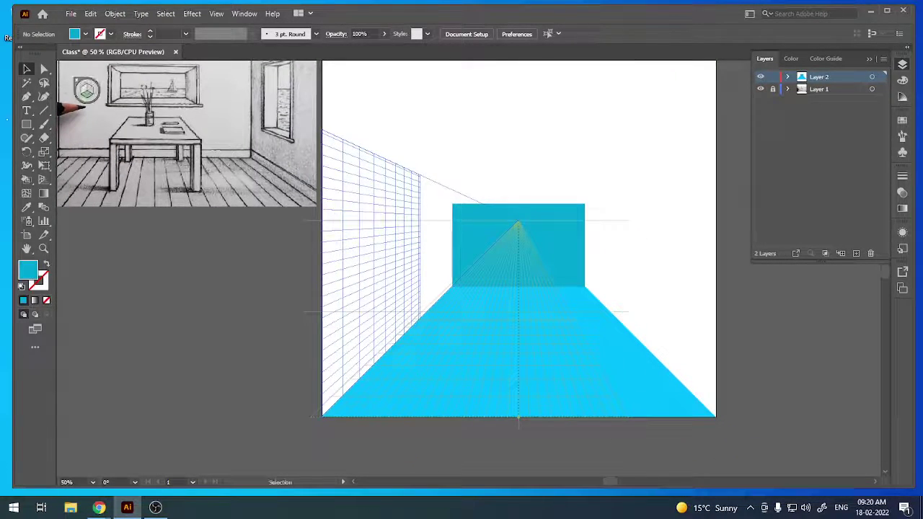
Draw the ceiling rectangle from the back wall's top-left corner out to the sides.
key("m")
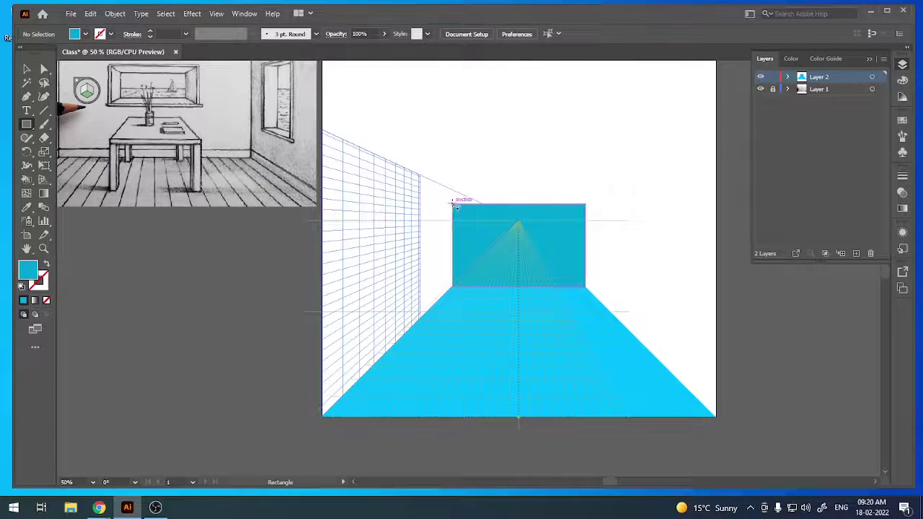
mouse_move(452, 205)
left_mouse_down()
mouse_move(603, 155)
mouse_move(767, 128)
mouse_move(779, 136)
mouse_move(715, 173)
left_mouse_up()
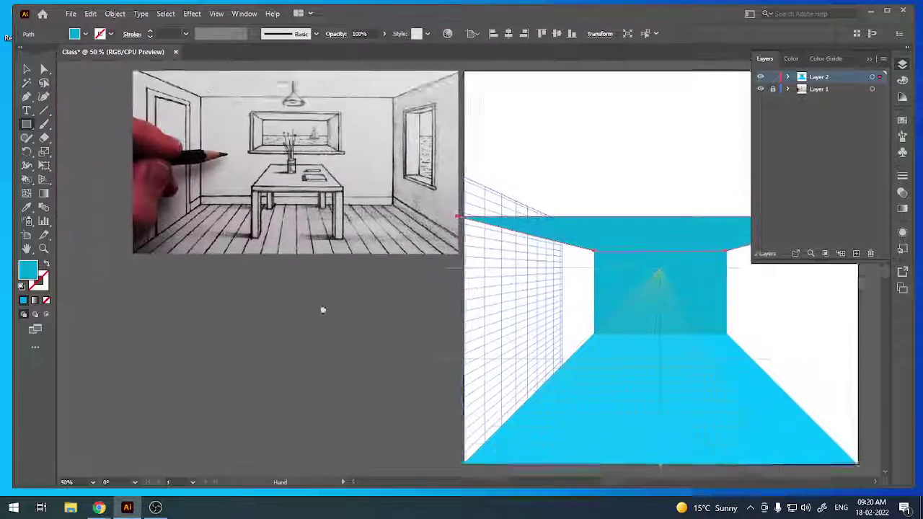
mouse_move(156, 285)
left_mouse_down()
mouse_move(352, 344)
mouse_move(224, 286)
left_mouse_up()
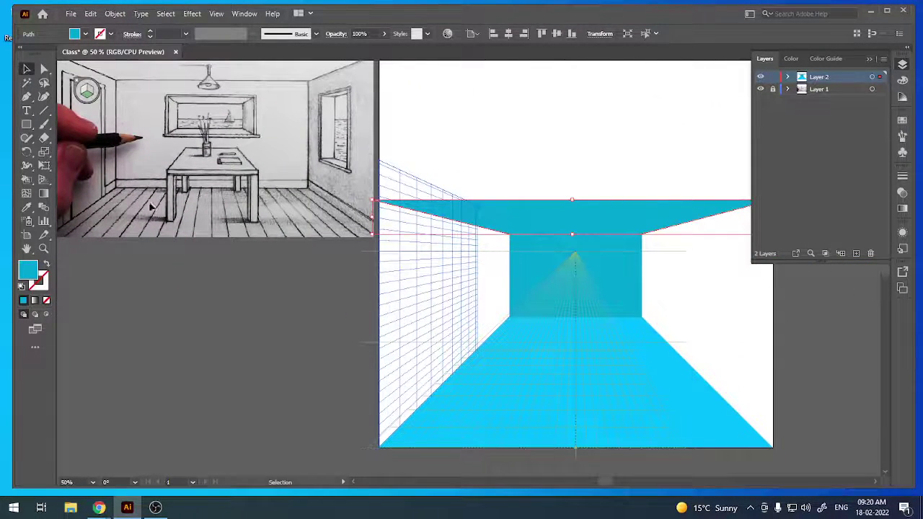
left_click_drag(195, 234, 155, 203)
Colour the ceiling light cyan 5FE1FF.
key("v")
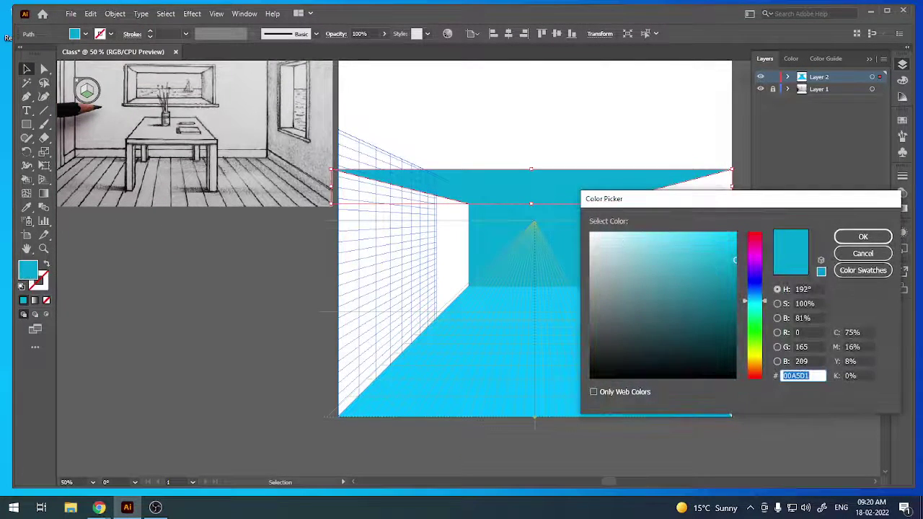
mouse_move(708, 285)
left_mouse_down()
mouse_move(726, 295)
mouse_move(707, 233)
mouse_move(682, 232)
left_mouse_up()
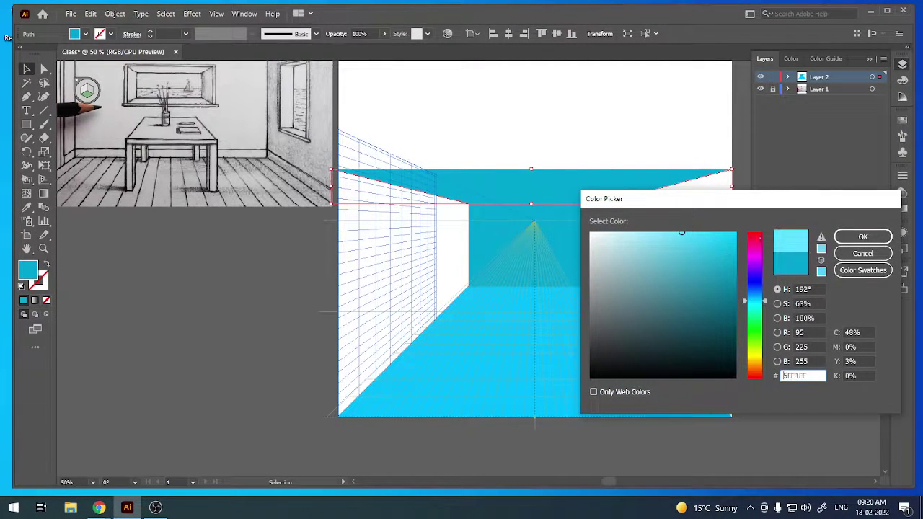
left_click(862, 237)
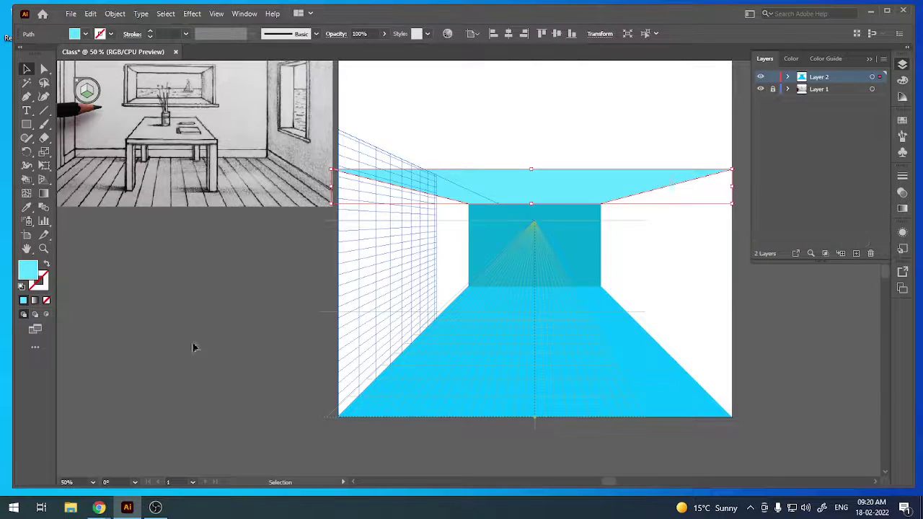
left_click(142, 264)
left_click_drag(237, 264, 347, 326)
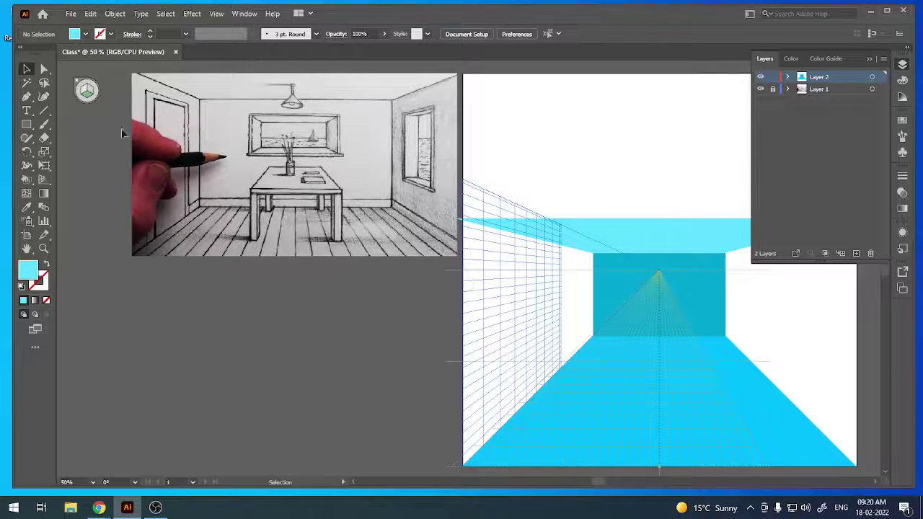
left_click_drag(234, 245, 214, 216)
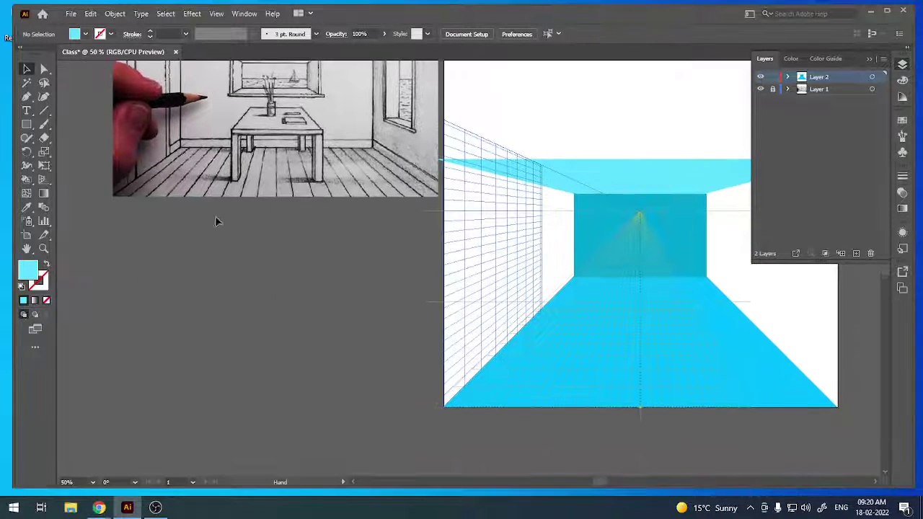
left_click(85, 89)
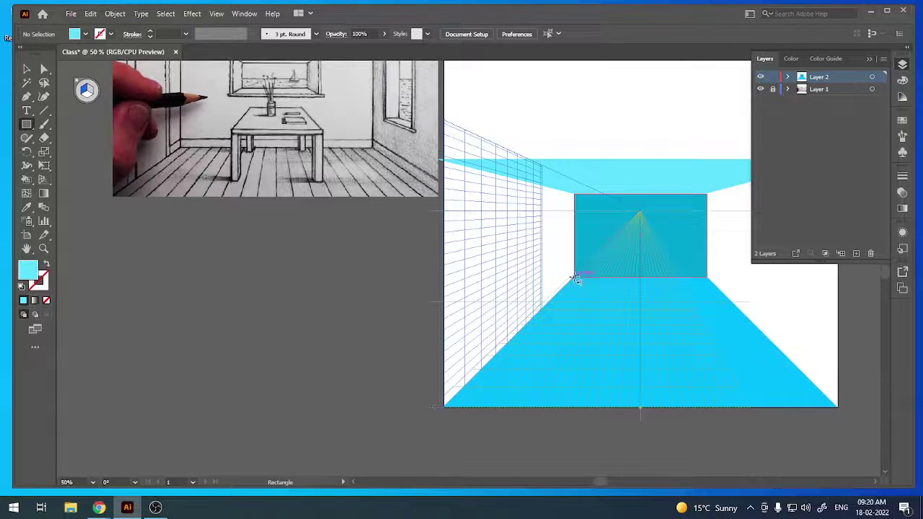
Draw the left wall from the back-wall corner and fill it dark teal 00515E.
left_click_drag(575, 279, 443, 160)
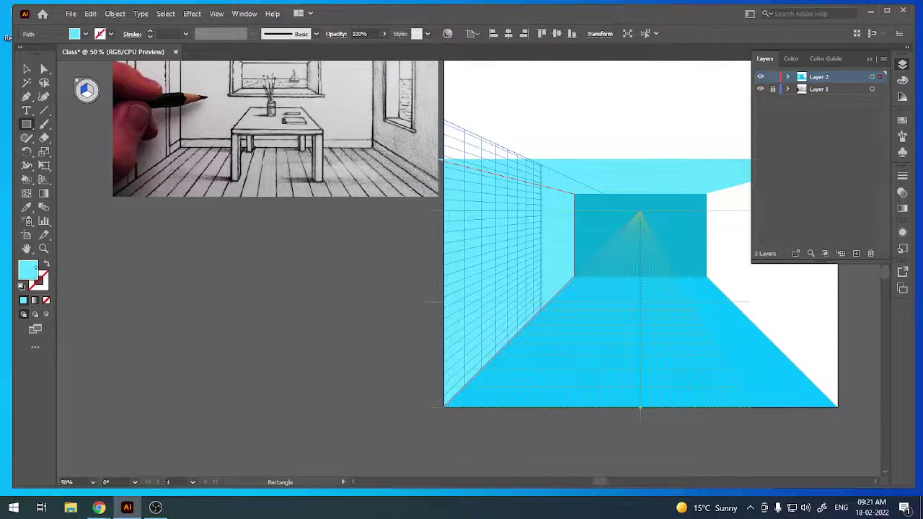
double_click(28, 270)
left_click_drag(735, 242, 735, 324)
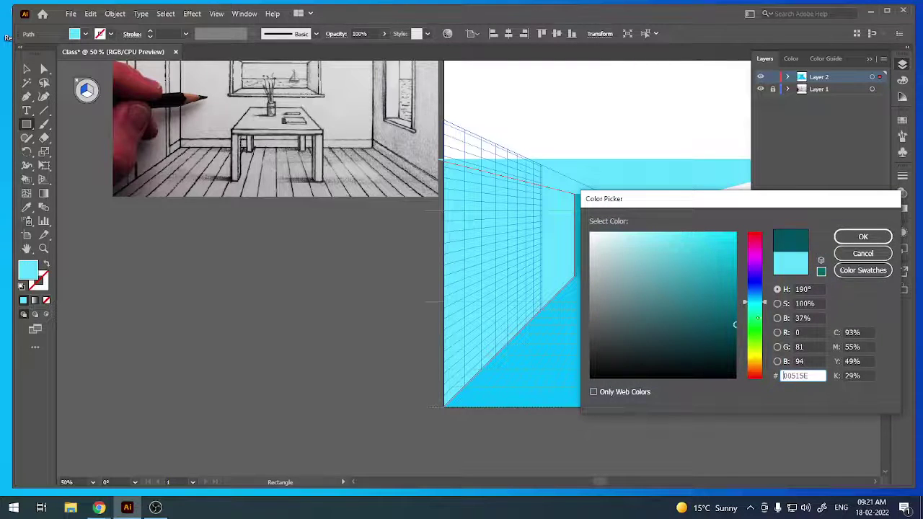
left_click(862, 237)
key("v")
left_click(328, 314)
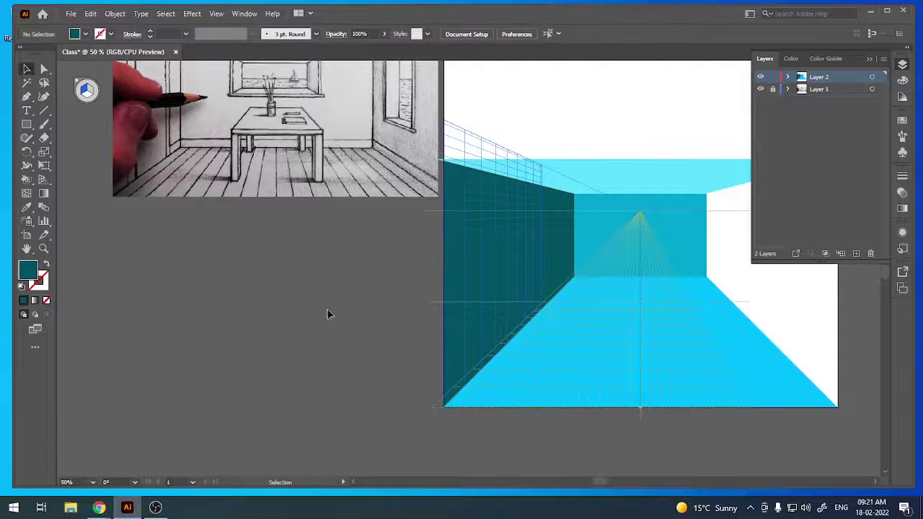
mouse_move(328, 314)
left_mouse_down()
mouse_move(227, 277)
mouse_move(255, 322)
mouse_move(272, 330)
mouse_move(252, 313)
mouse_move(315, 334)
mouse_move(347, 361)
mouse_move(277, 313)
mouse_move(238, 340)
mouse_move(244, 361)
left_mouse_up()
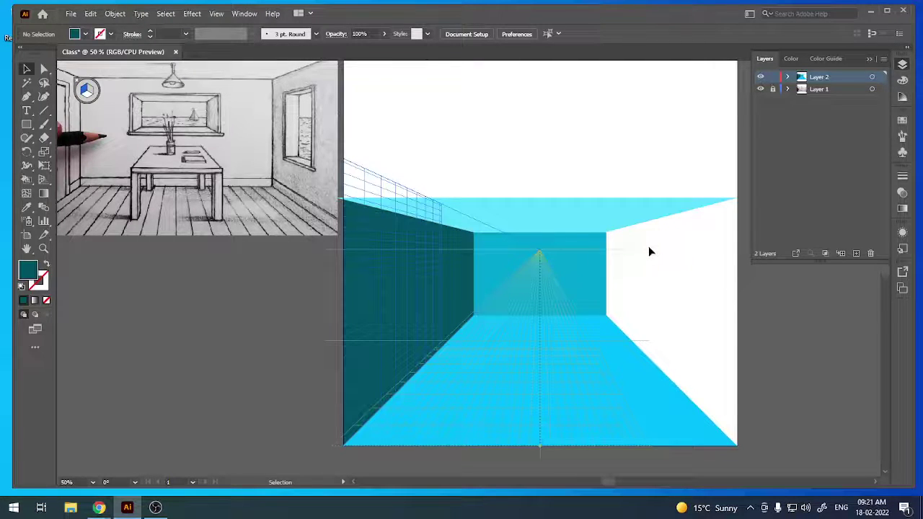
Draw the right wall from the back-wall corner out to the artboard edge.
left_click(27, 124)
left_click_drag(606, 317, 741, 220)
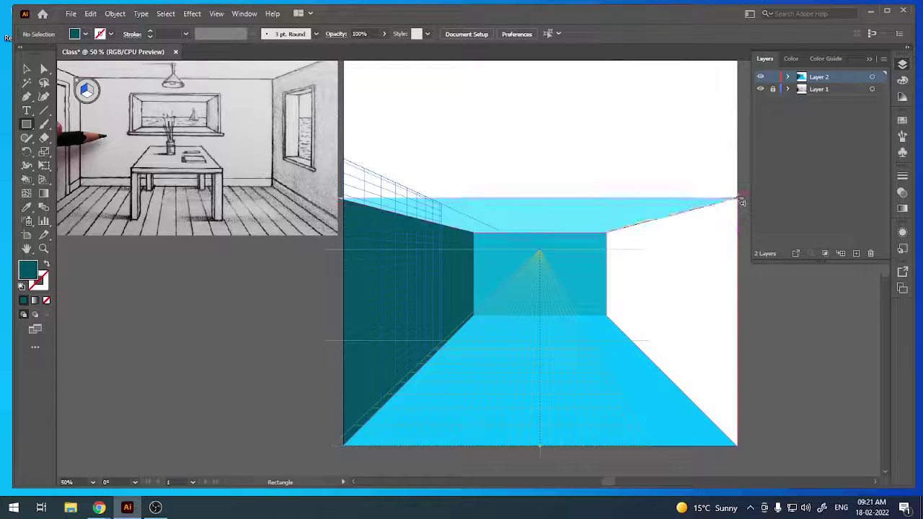
left_click_drag(741, 220, 737, 201)
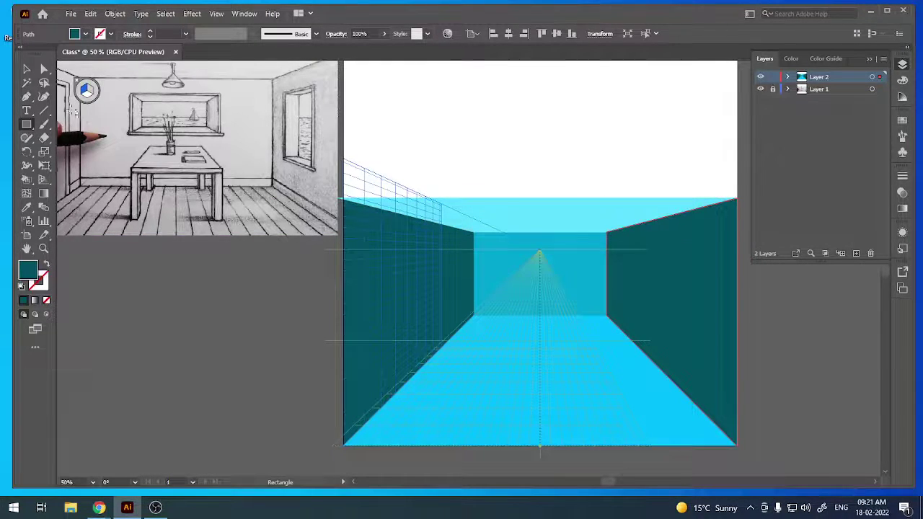
Draw the dark teal tabletop in perspective on the floor before the back wall, discarding a trial rectangle.
key("v")
left_click(216, 303)
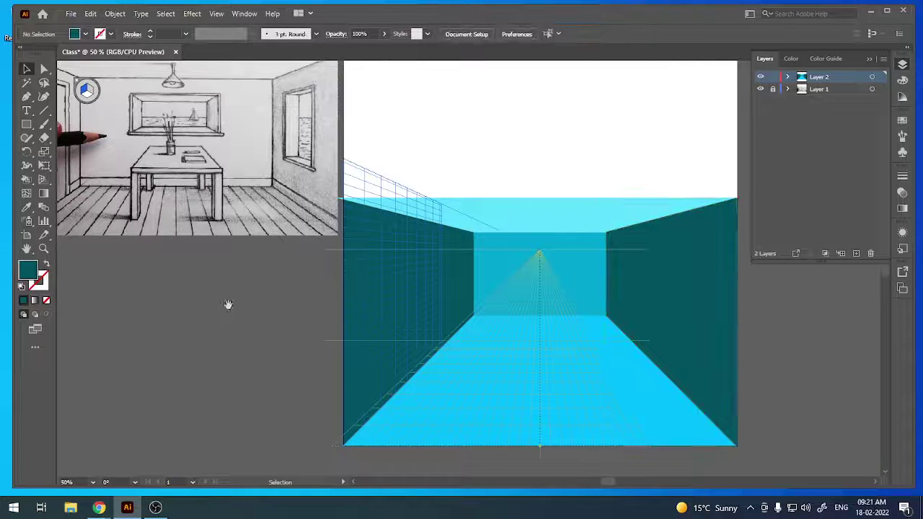
scroll(237, 269, "up", 3)
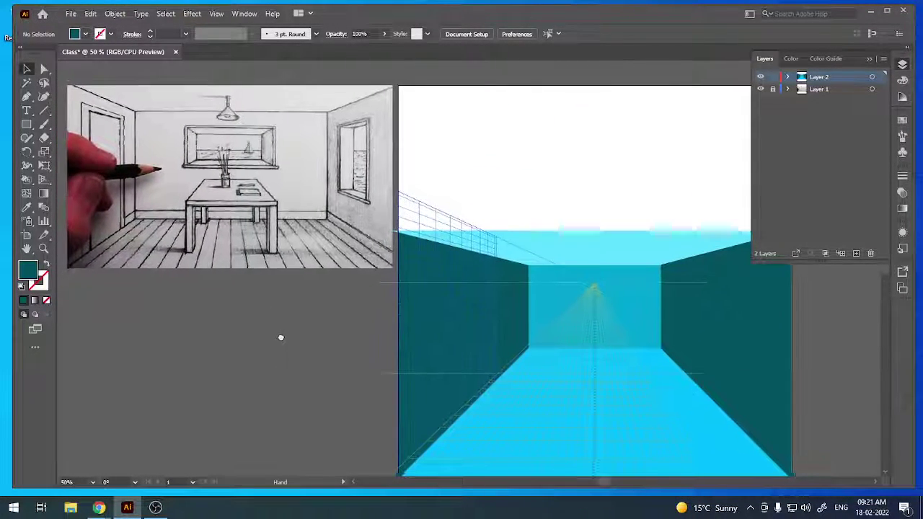
left_click_drag(276, 343, 264, 286)
key("shift+v")
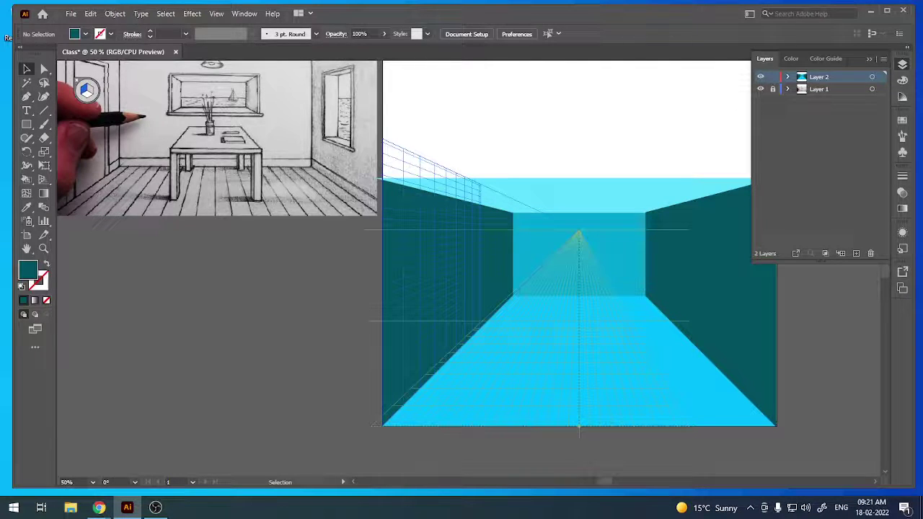
left_click(27, 124)
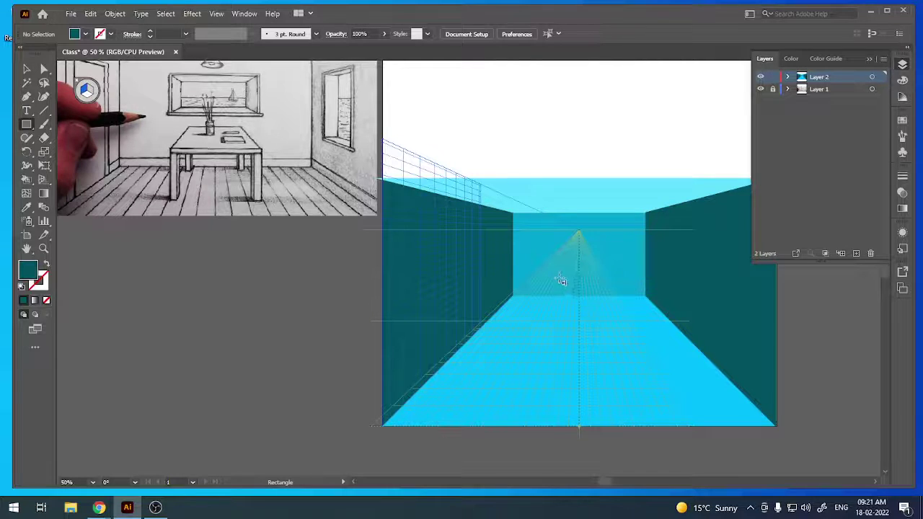
left_click_drag(560, 278, 601, 328)
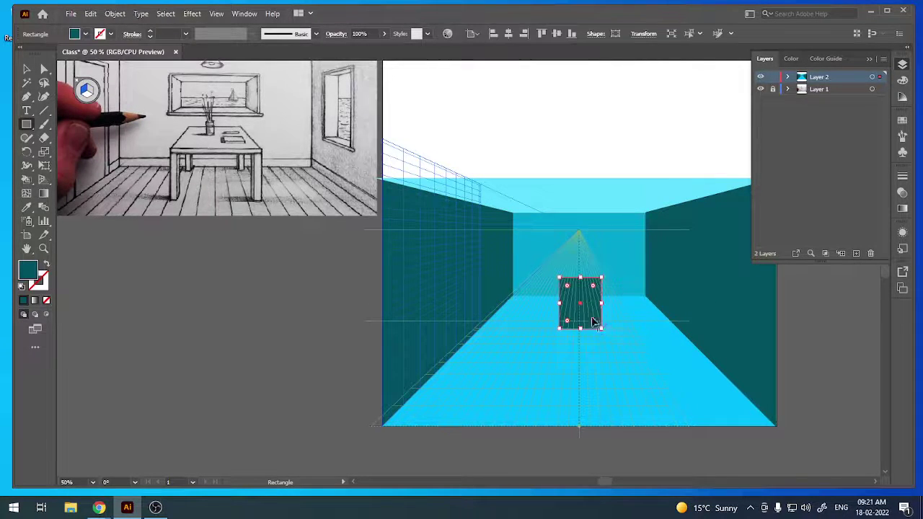
key("ctrl+z")
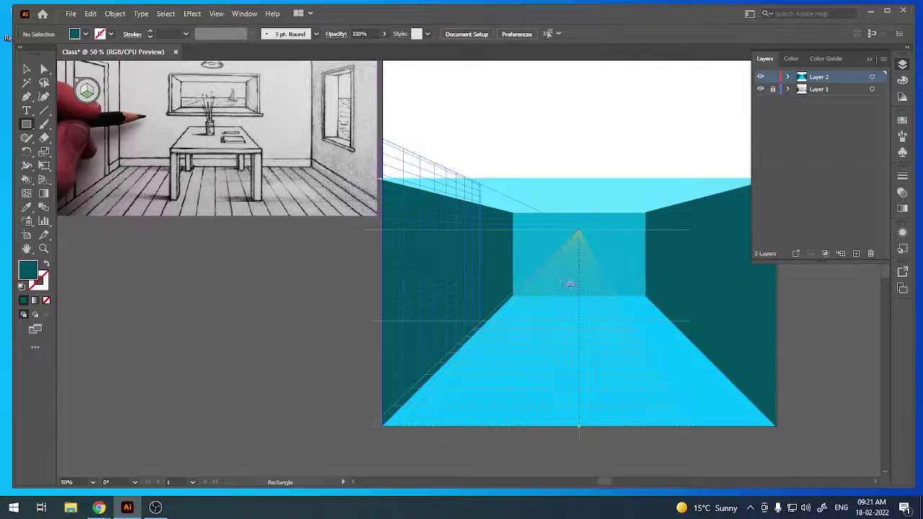
left_click_drag(562, 269, 620, 309)
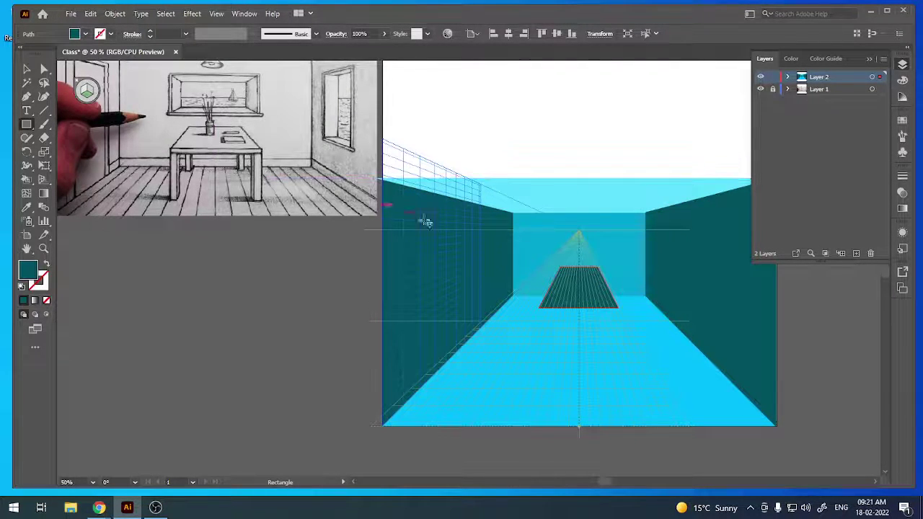
key("ctrl+plus")
key("ctrl+plus")
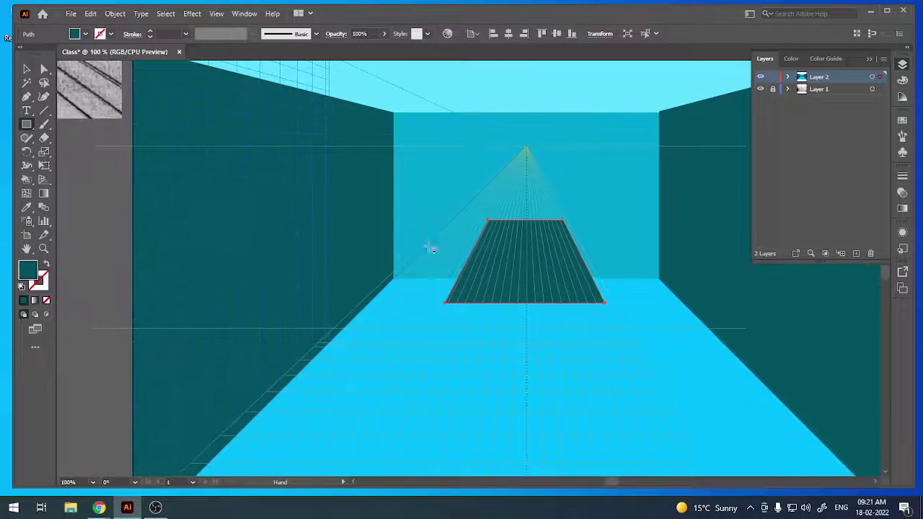
key("ctrl+minus")
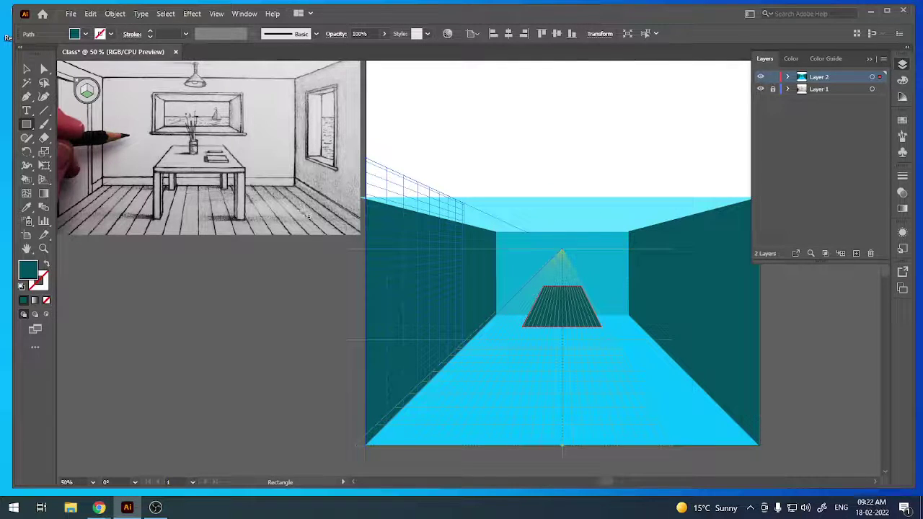
Add a thin lighter teal strip, about 220 pt wide, along the tabletop's front edge.
left_click_drag(512, 274, 363, 227)
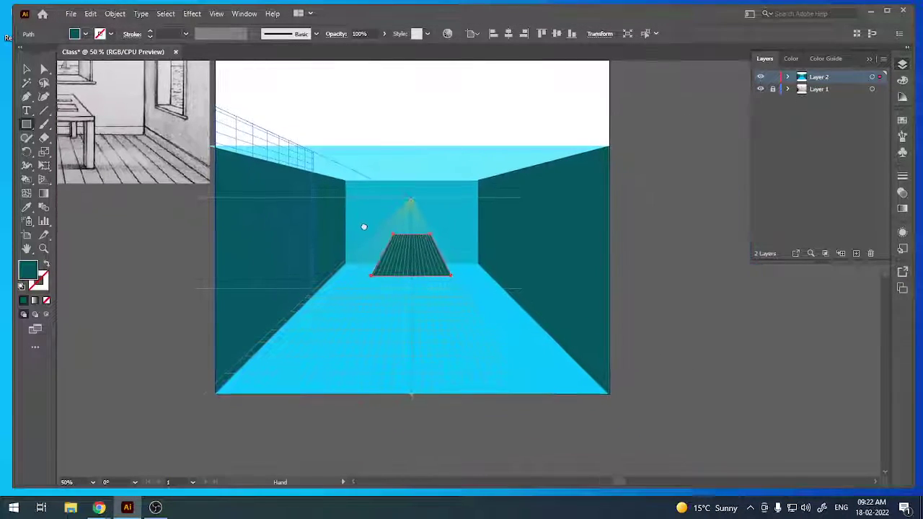
left_click(408, 266, "ctrl")
key("ctrl+plus")
key("ctrl+plus")
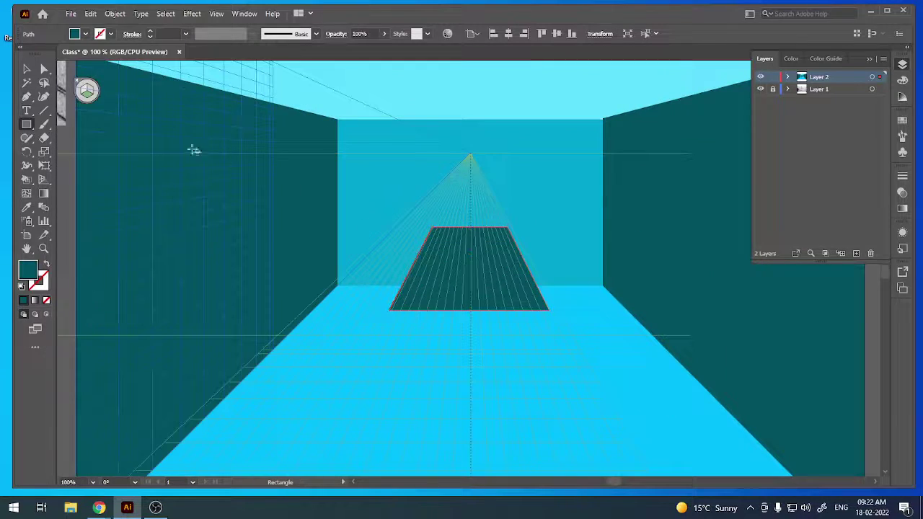
left_click(88, 92)
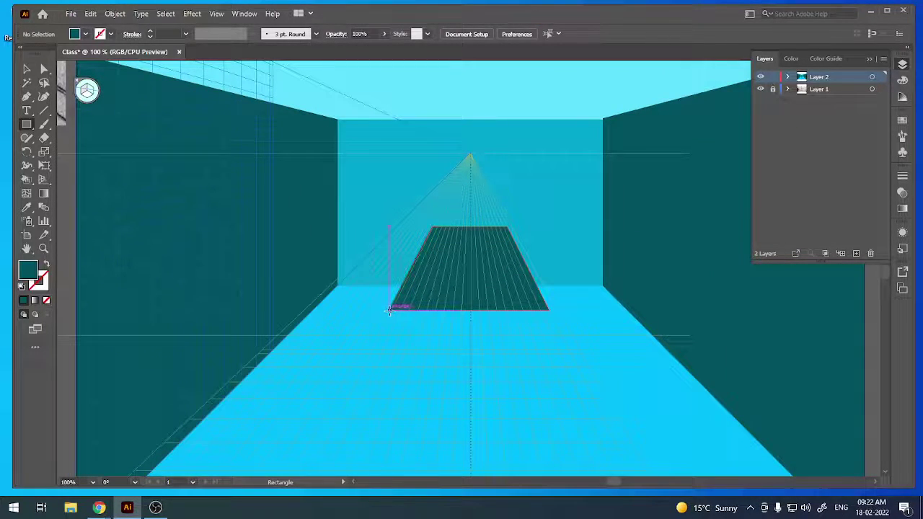
left_click_drag(388, 310, 549, 316)
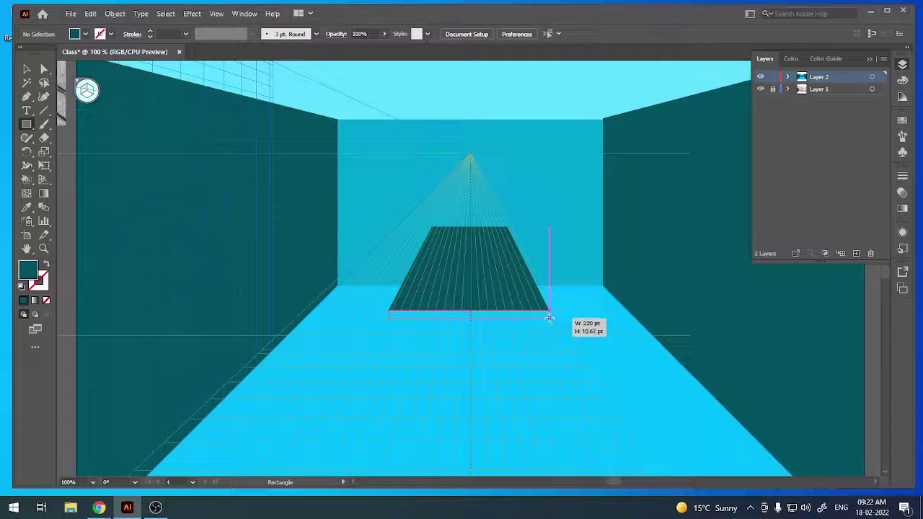
double_click(27, 270)
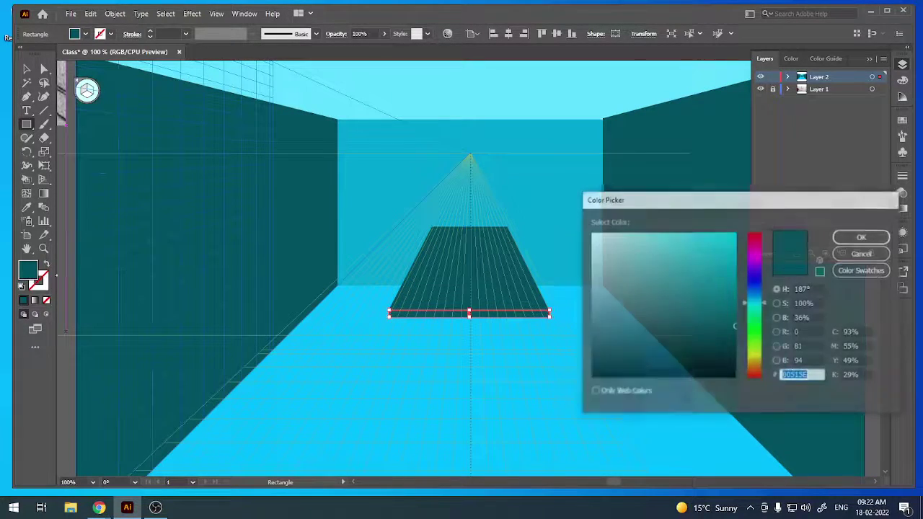
left_click(863, 236)
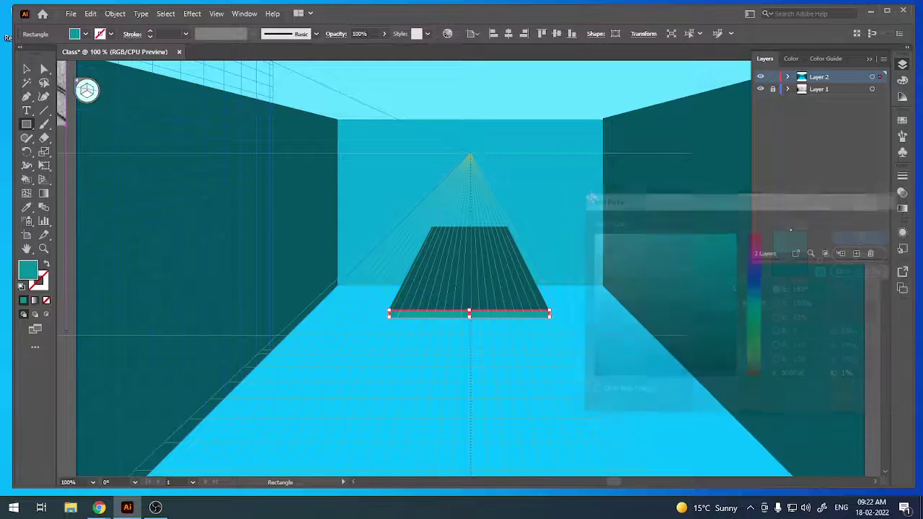
key("v")
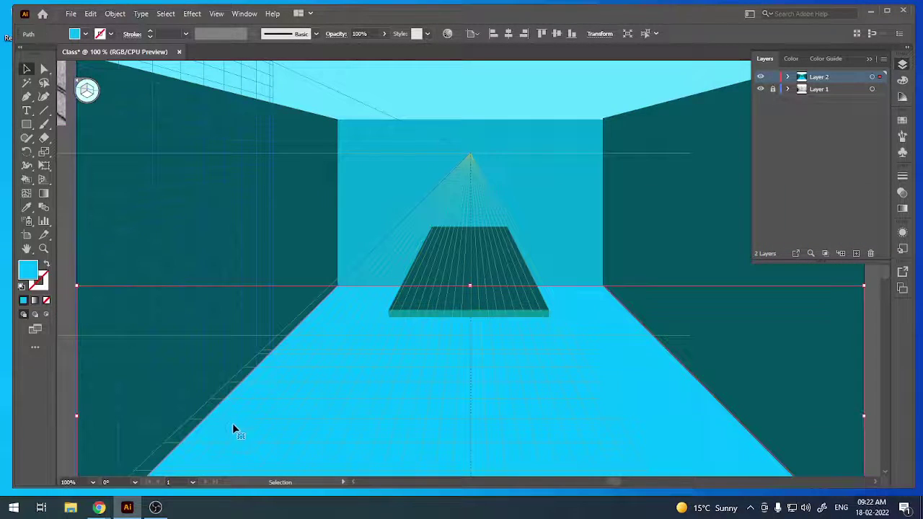
left_click(366, 305)
key("ctrl+minus")
key("ctrl+minus")
Draw a tall slim rectangle below the tabletop's front-left corner as a leg.
left_click(204, 298)
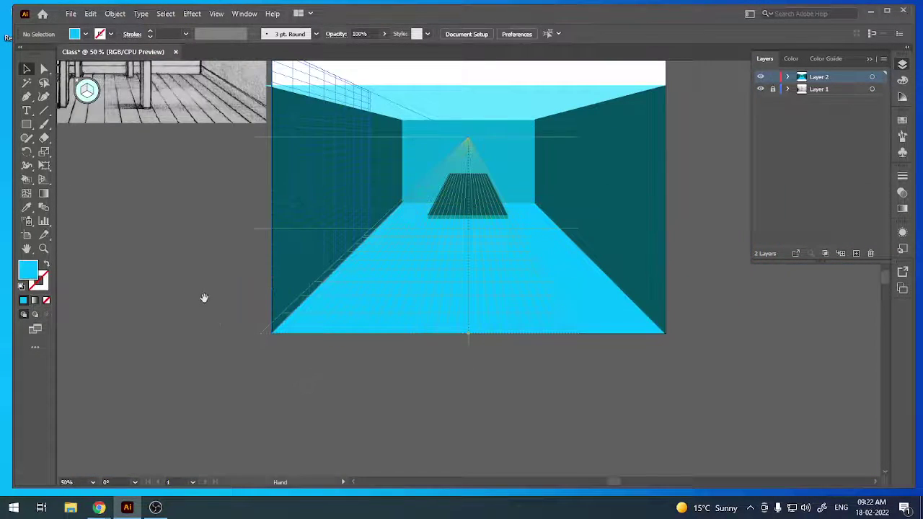
left_click_drag(204, 299, 258, 370)
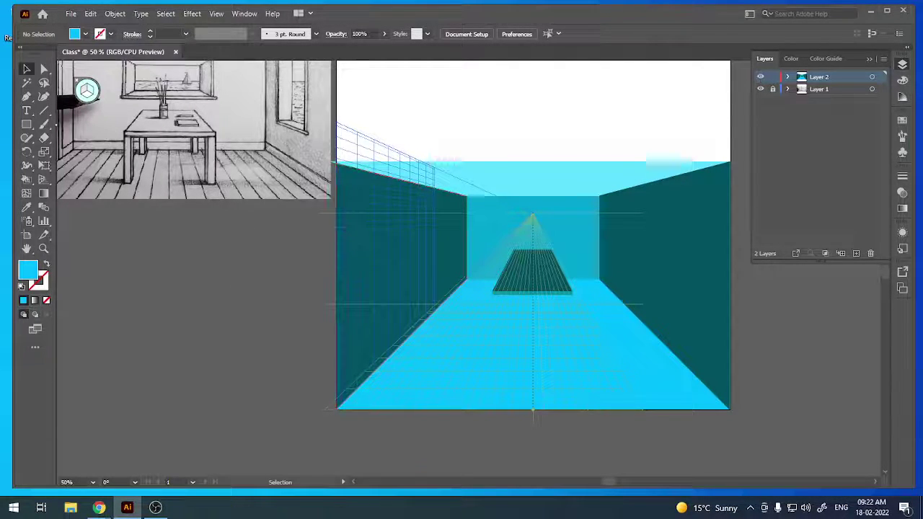
key("m")
key("ctrl+equal")
key("ctrl+equal")
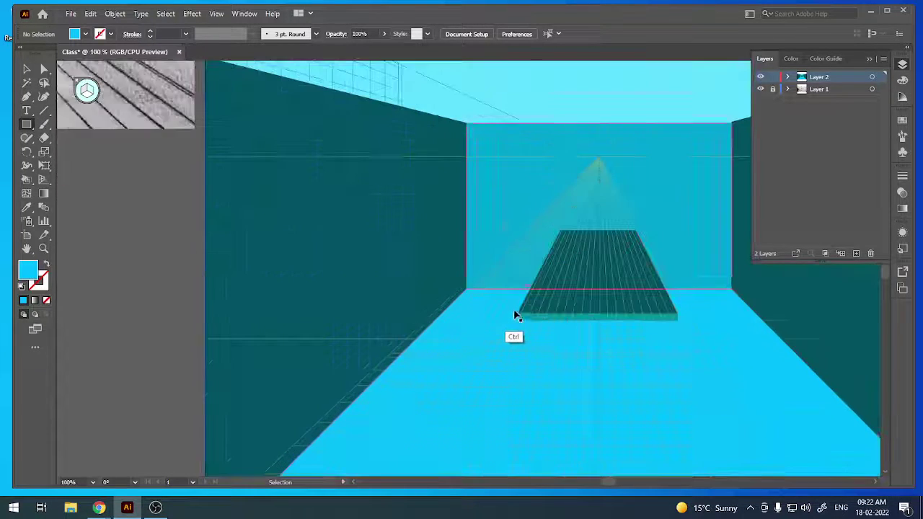
key("ctrl+equal")
left_click_drag(495, 311, 387, 191)
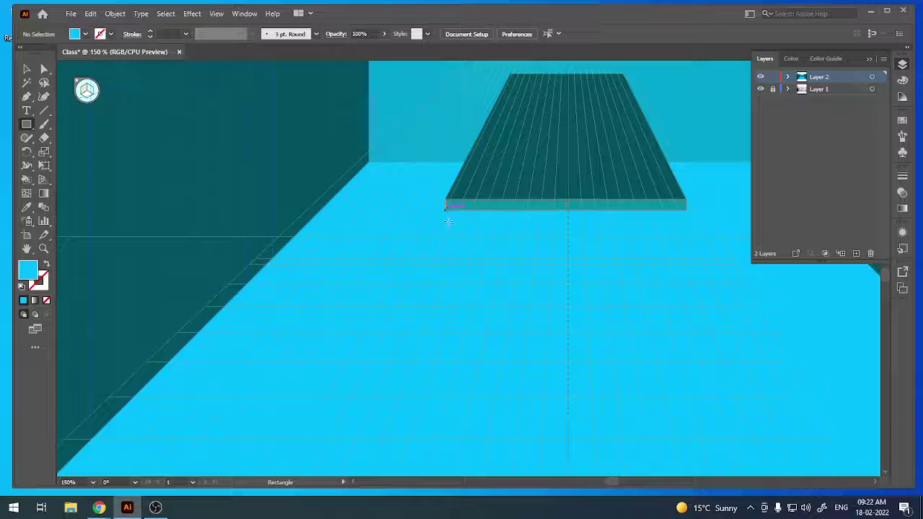
left_click_drag(447, 210, 467, 327)
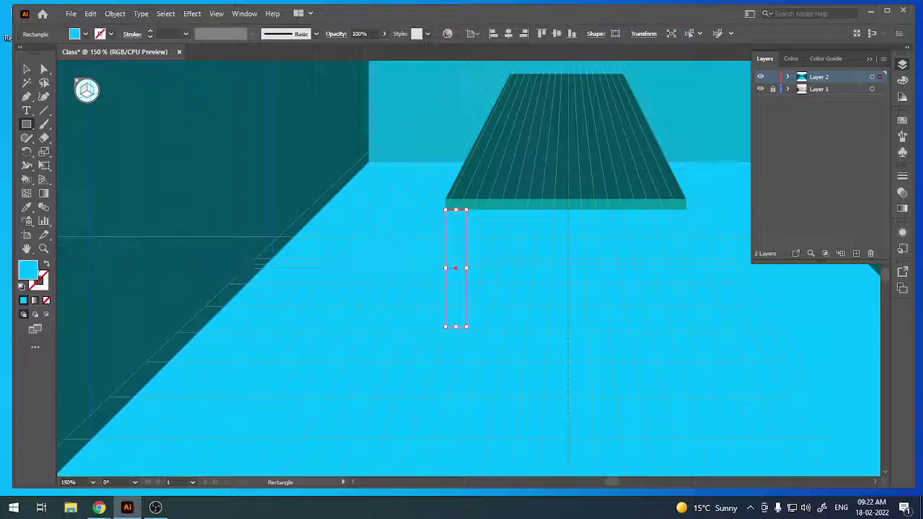
Fill the new leg with dark teal 002833.
double_click(27, 270)
left_click_drag(729, 324, 738, 338)
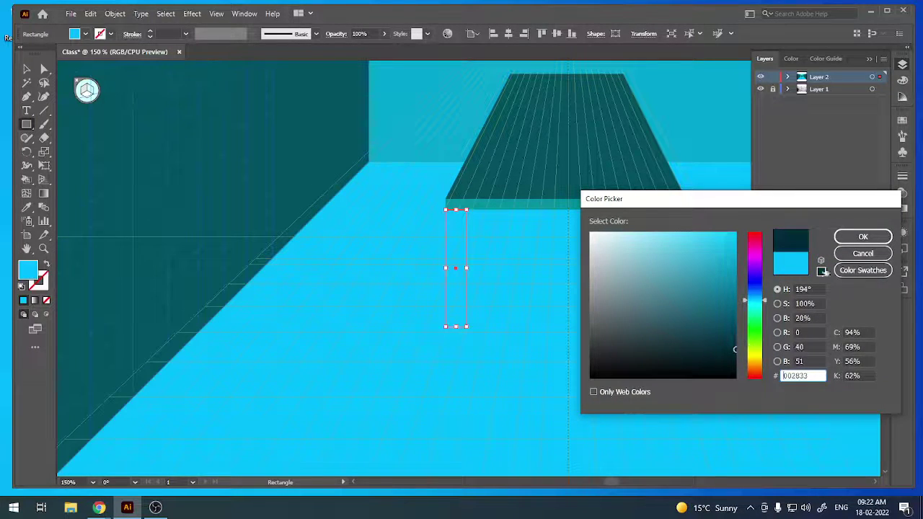
left_click(863, 236)
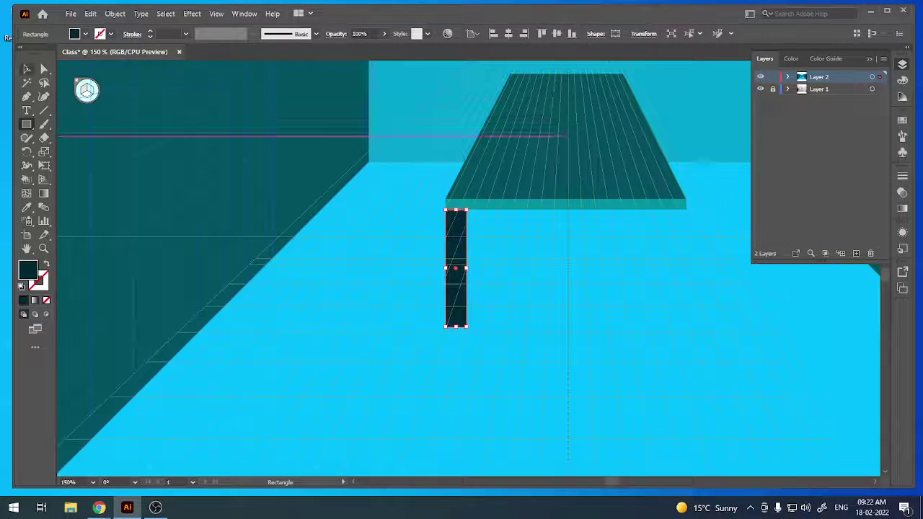
key("v")
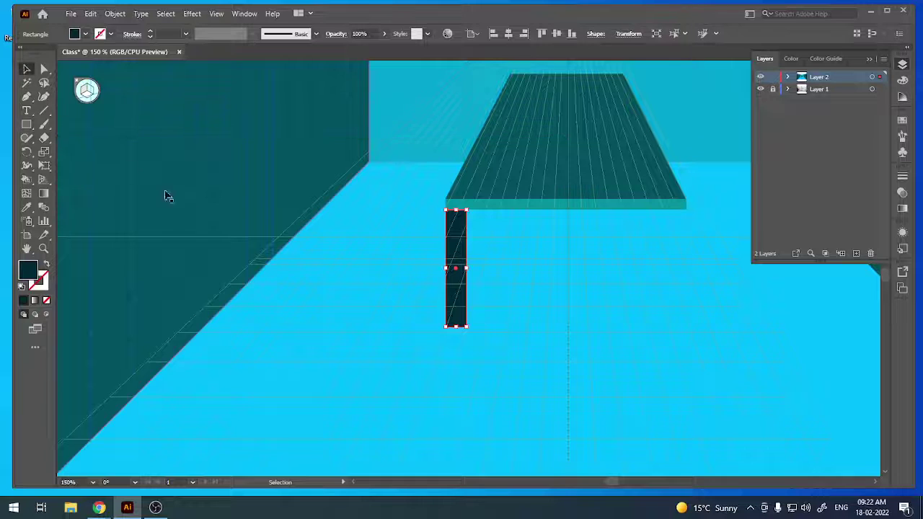
left_click(299, 292)
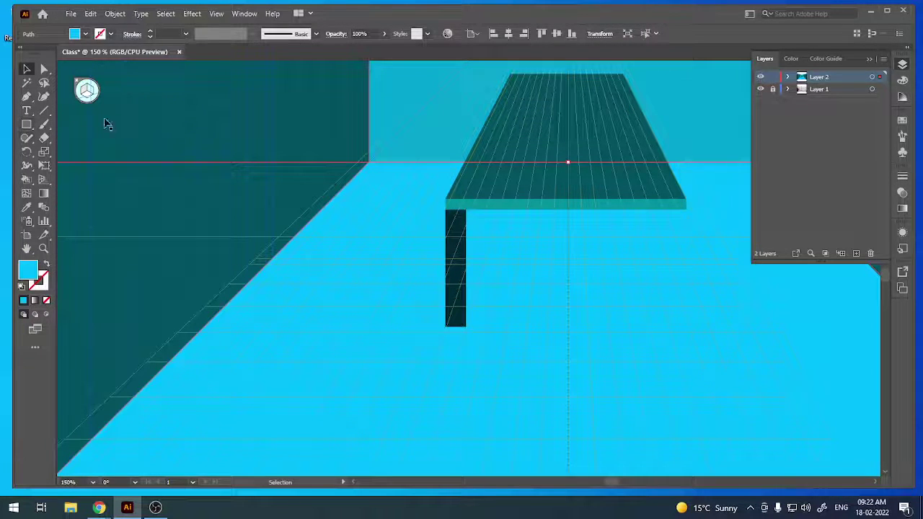
key("ctrl+minus")
key("ctrl+minus")
key("ctrl+minus")
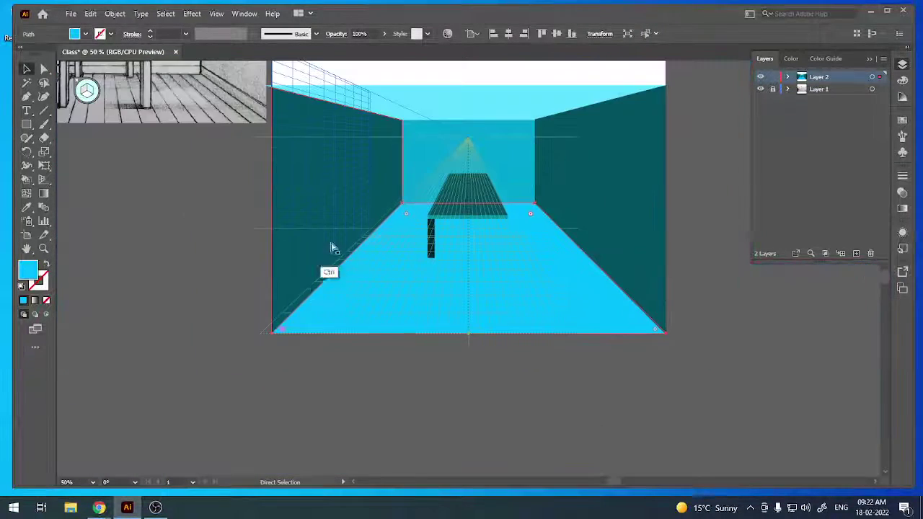
left_click(315, 381)
key("m")
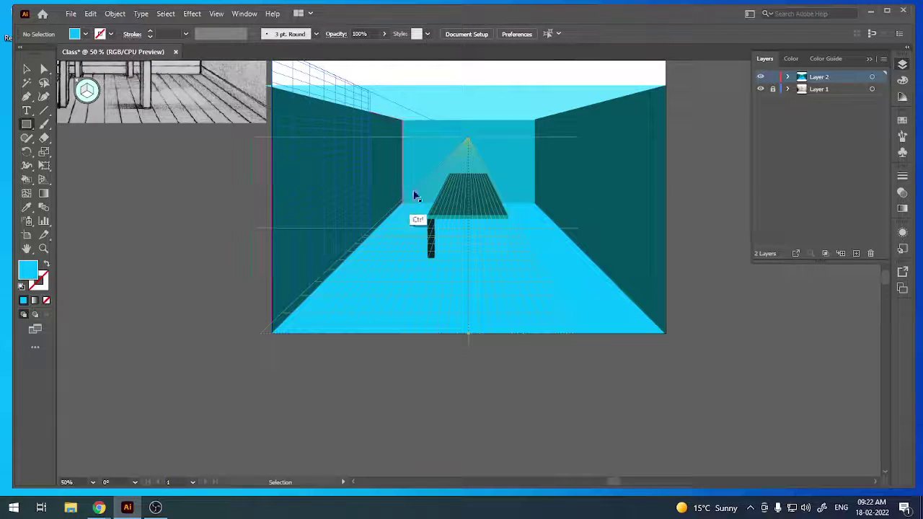
key("ctrl+plus")
key("ctrl+plus")
key("ctrl+plus")
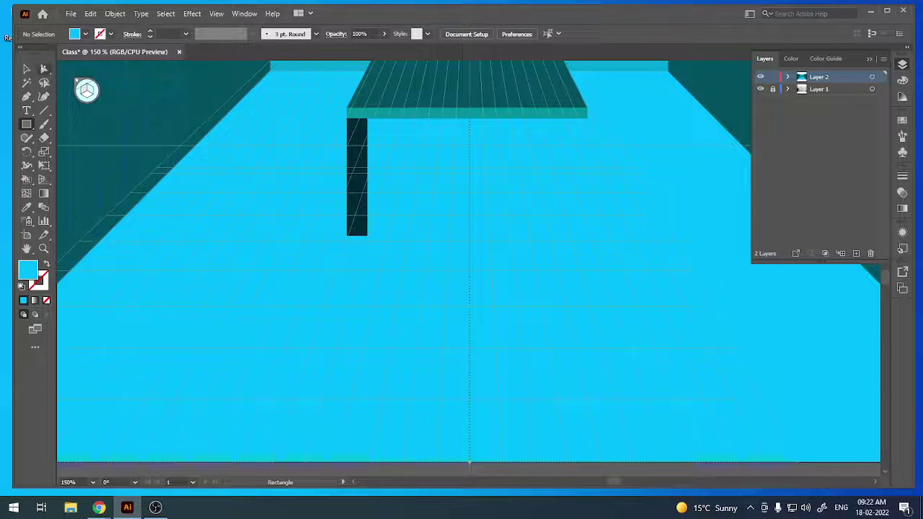
Duplicate the left leg and place the copy under the tabletop's front-right corner.
left_click(27, 68)
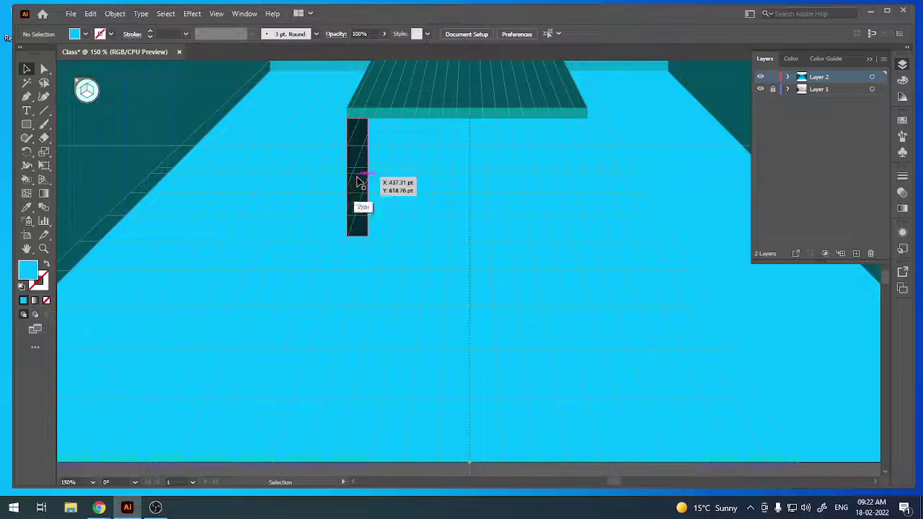
left_click_drag(361, 182, 575, 208)
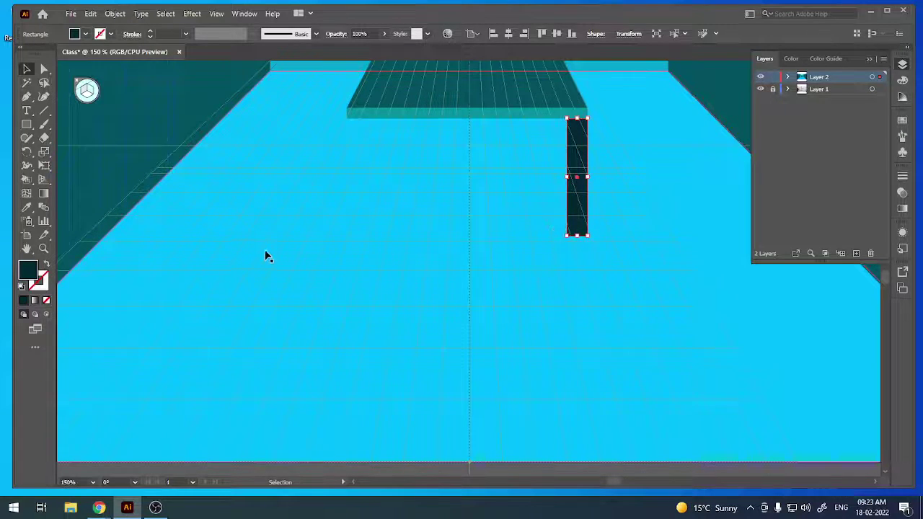
key("ctrl+z")
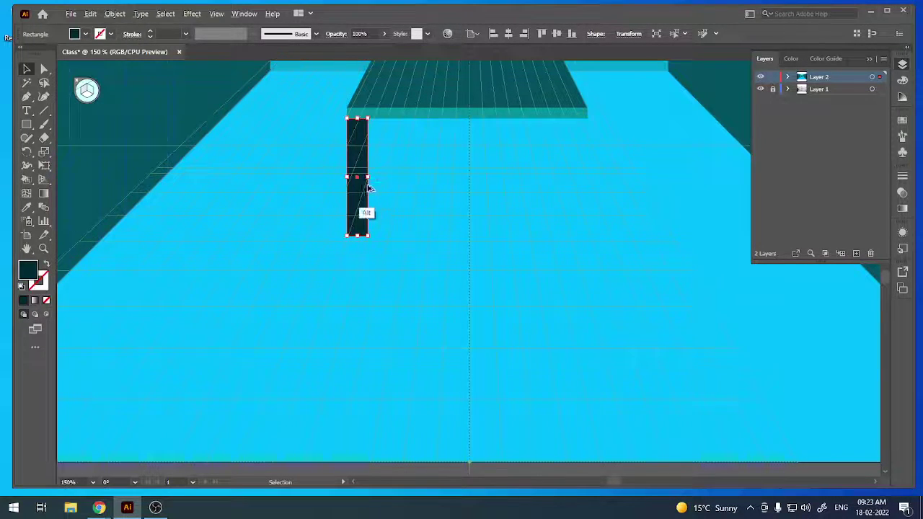
left_click_drag(373, 169, 593, 171)
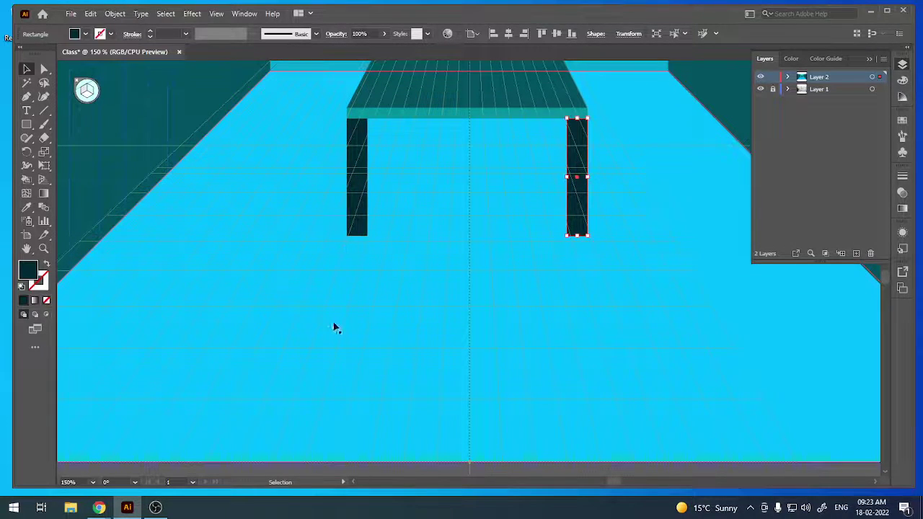
left_click(328, 328)
key("ctrl+minus")
key("ctrl+minus")
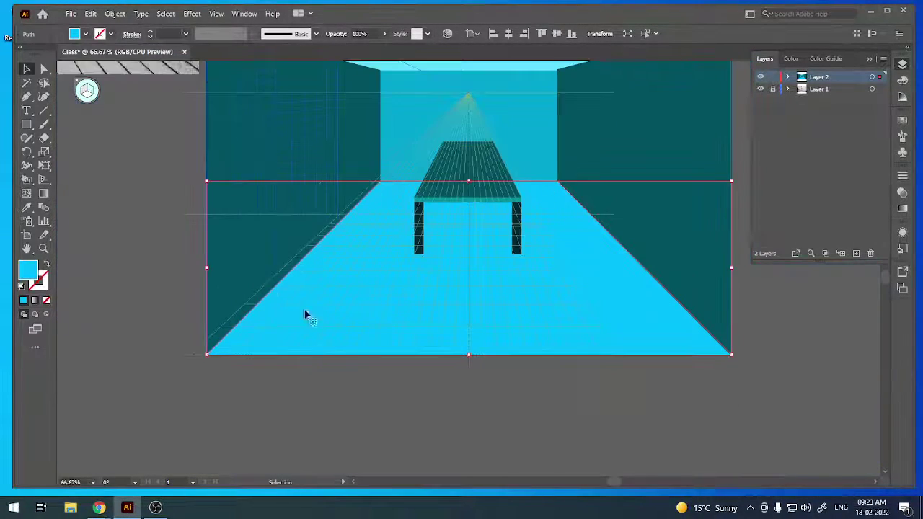
left_click_drag(261, 234, 371, 377)
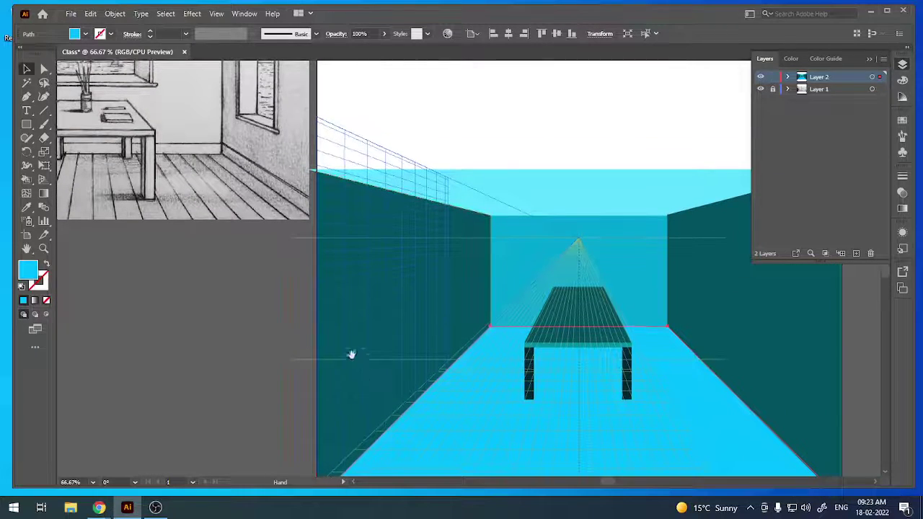
left_click_drag(229, 282, 303, 261)
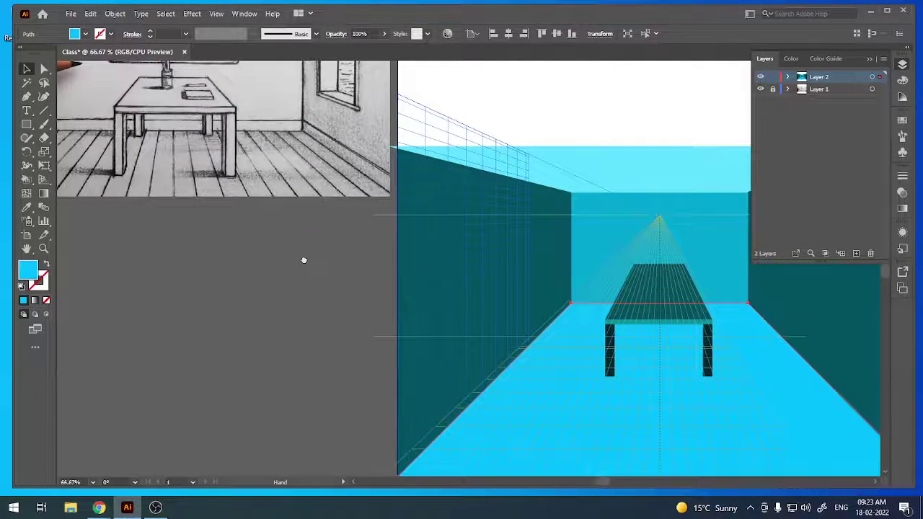
left_click_drag(305, 259, 338, 264)
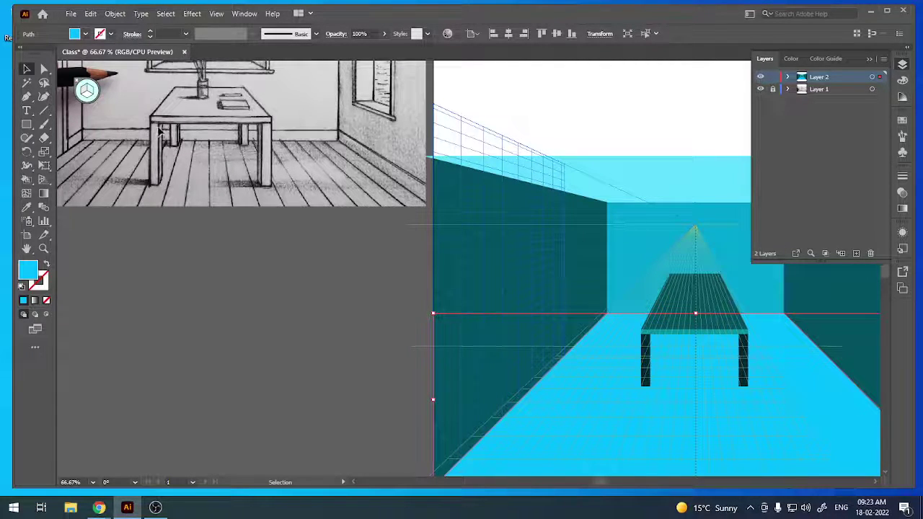
key("ctrl+1")
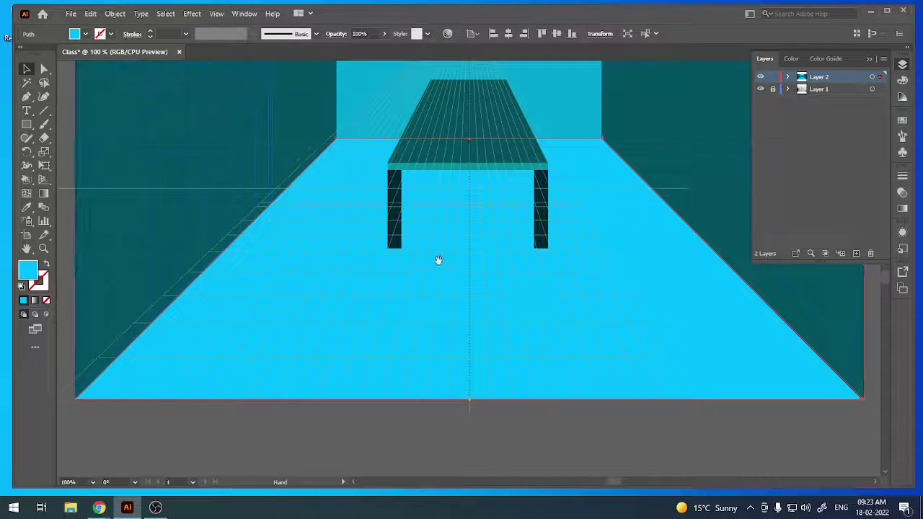
Draw a thin lighter-teal side face beside the left leg on the left wall plane.
key("ctrl+equal")
key("ctrl+equal")
scroll(346, 227, "up", 2)
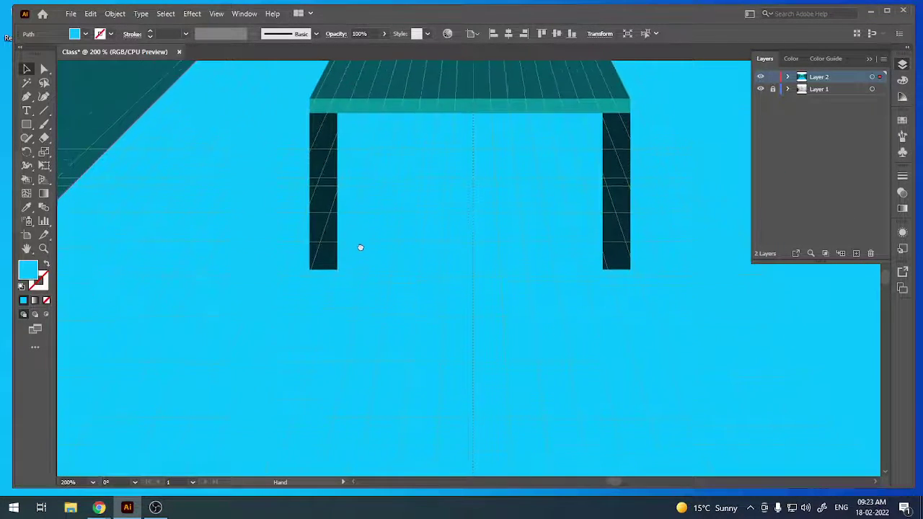
left_click(86, 91)
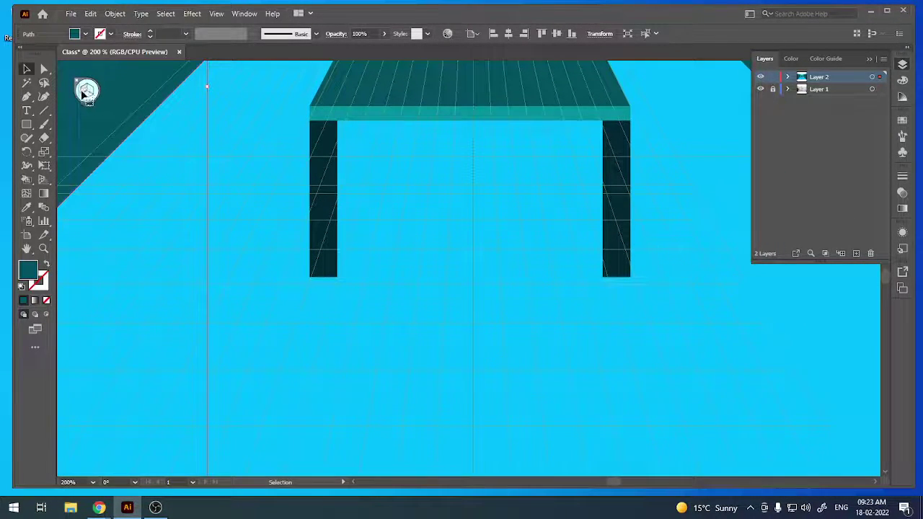
left_click(27, 124)
left_click(84, 92)
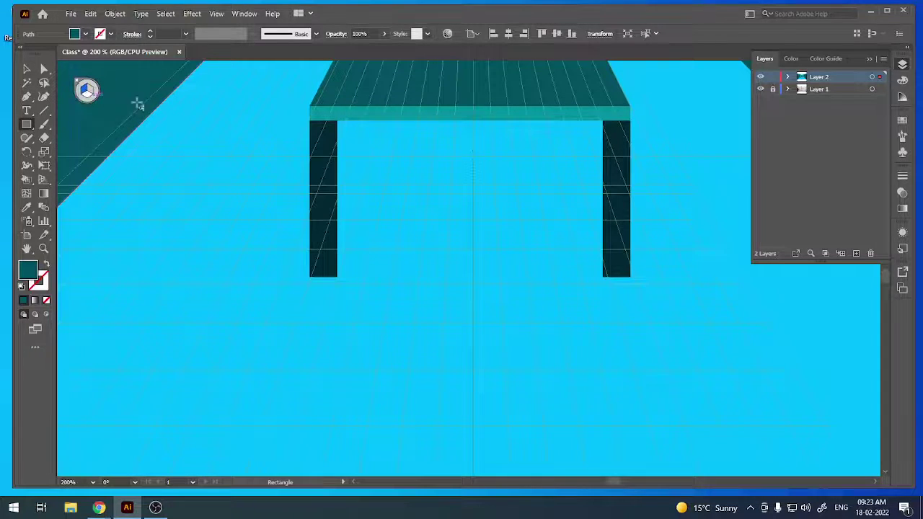
left_click_drag(339, 124, 342, 269)
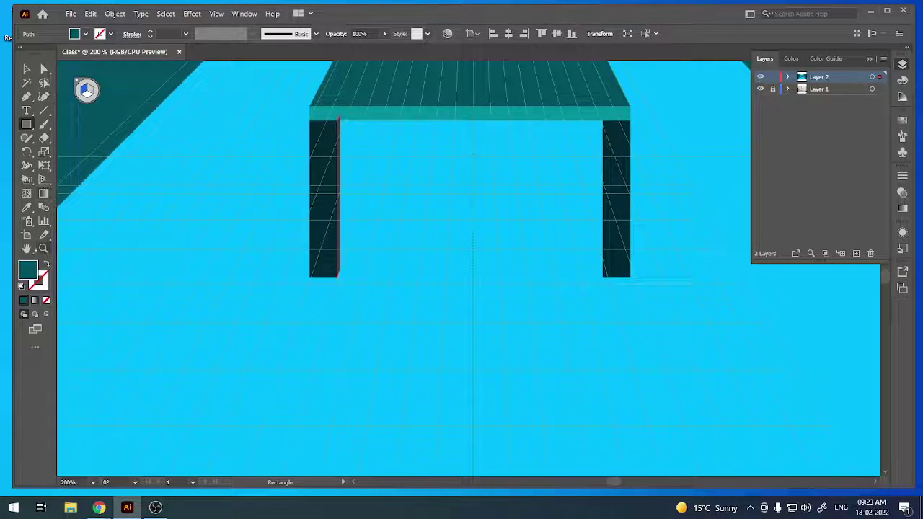
double_click(28, 270)
left_click(707, 288)
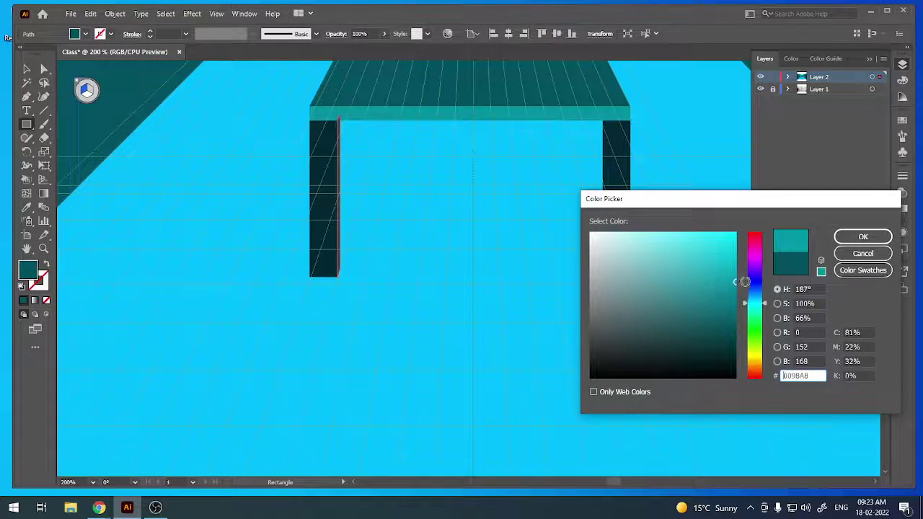
left_click(862, 237)
key("v")
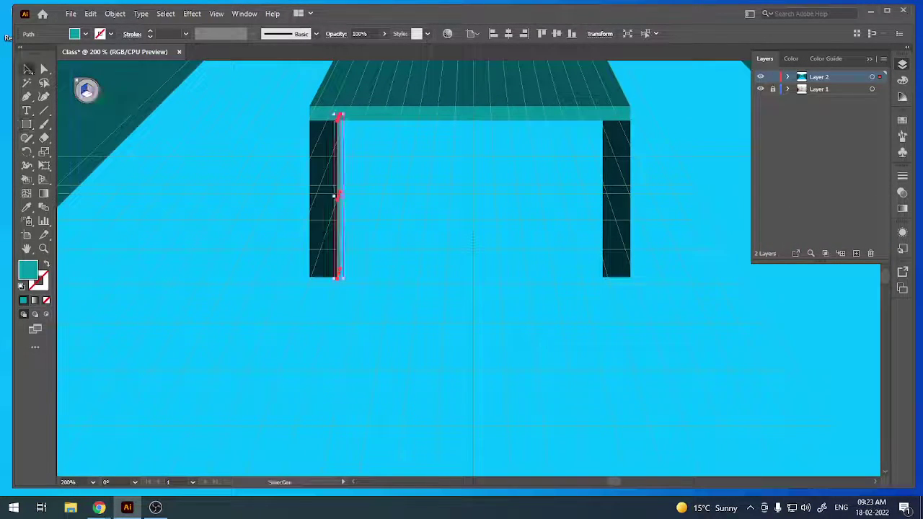
left_click(245, 267)
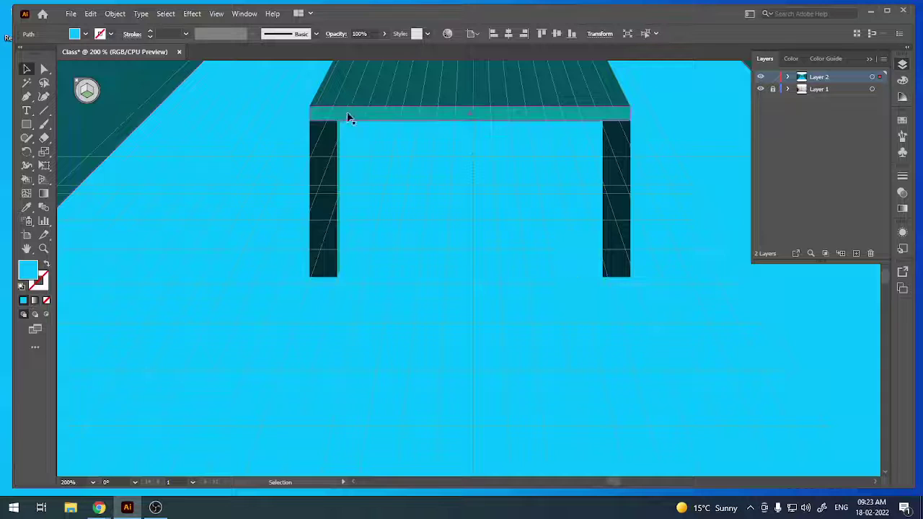
Inspect the thin side face, then set the fill colour to white.
left_click(339, 134)
key("a")
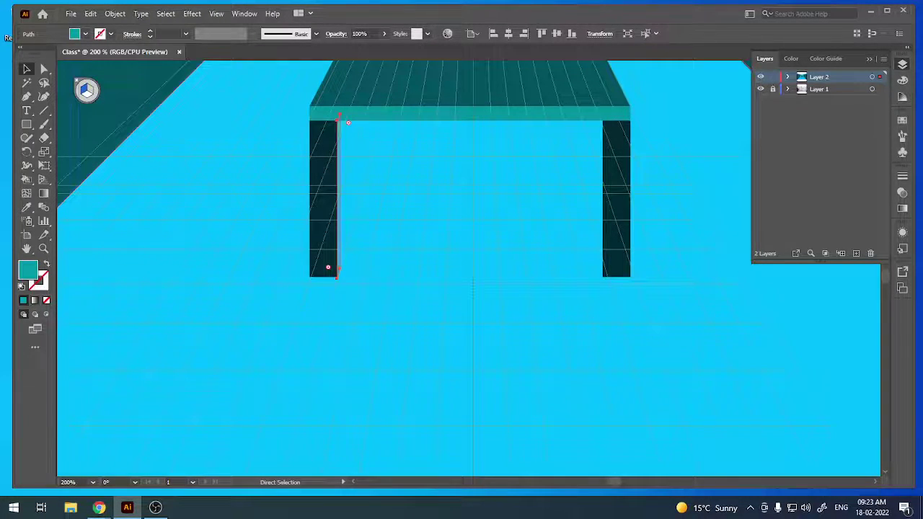
key("v")
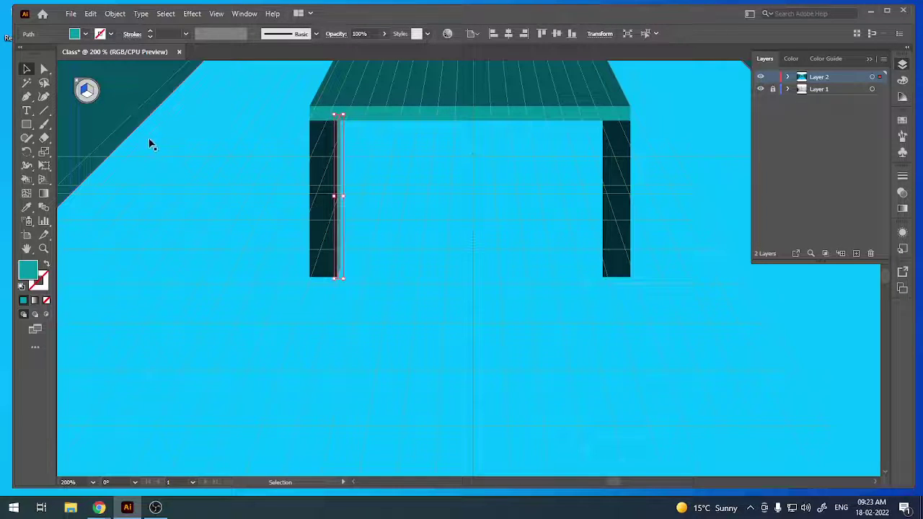
left_click(268, 258)
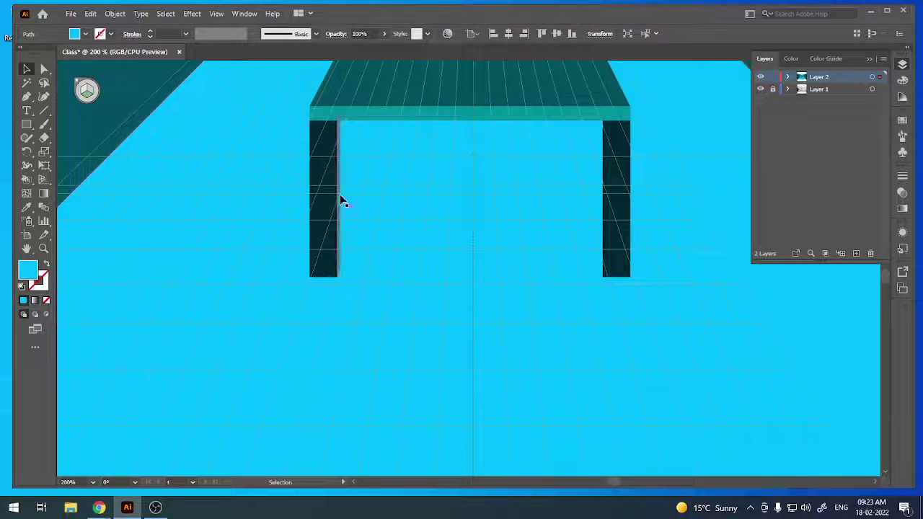
double_click(27, 270)
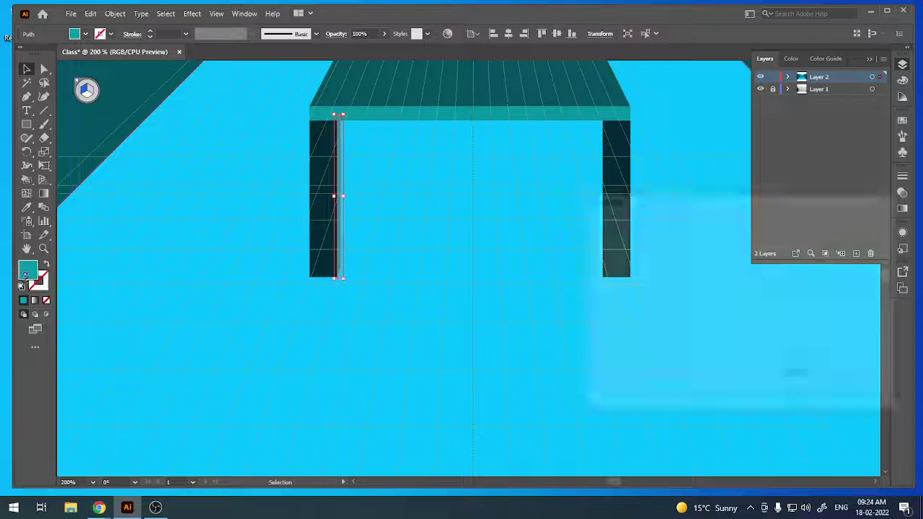
left_click(591, 233)
left_click(863, 237)
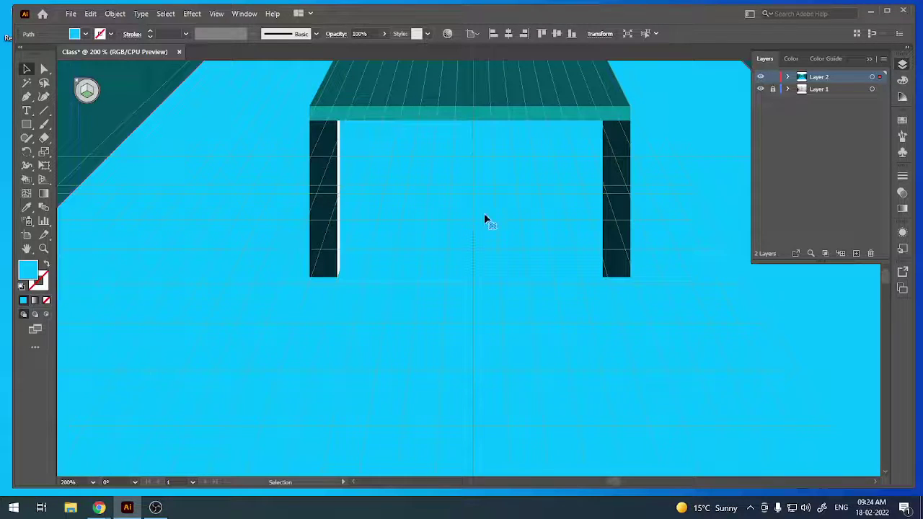
Draw a thin strip down the right leg's inner edge.
scroll(507, 213, "right", 2)
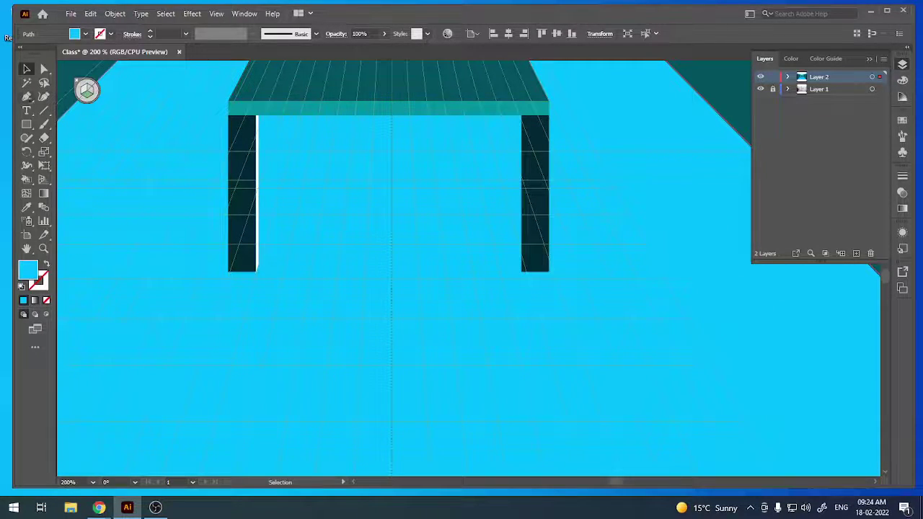
left_click(27, 124)
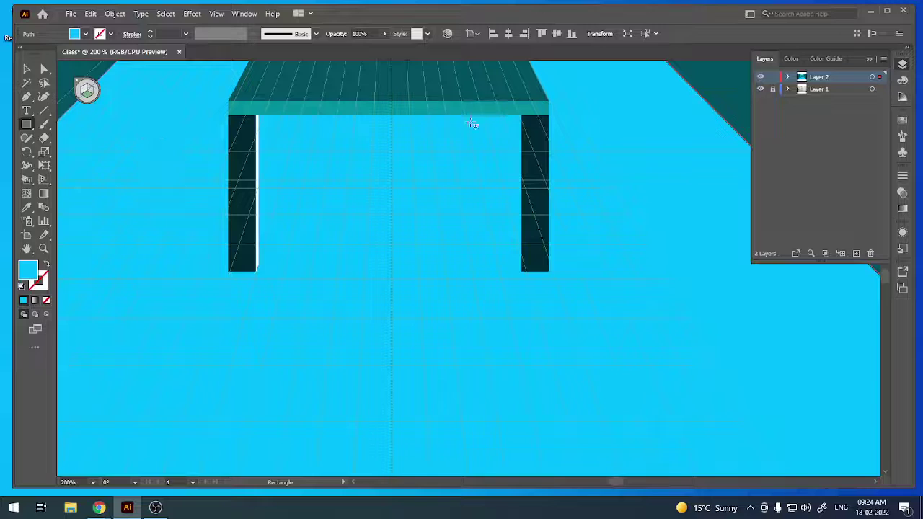
left_click_drag(524, 117, 507, 163)
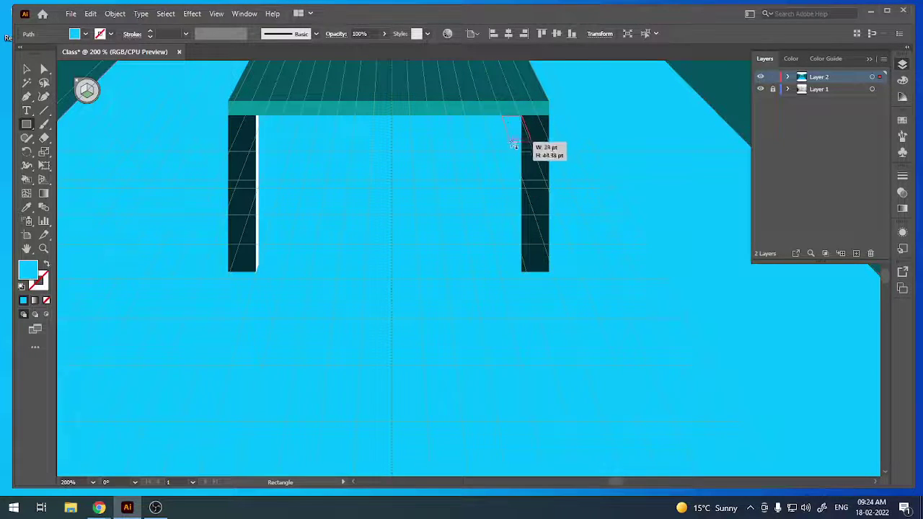
key("ctrl+z")
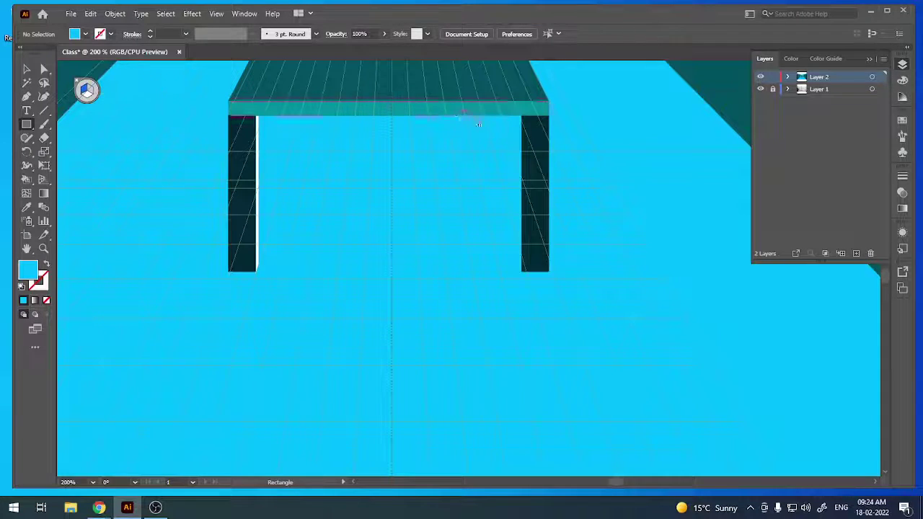
mouse_move(525, 118)
left_mouse_down()
mouse_move(513, 142)
mouse_move(520, 258)
left_mouse_up()
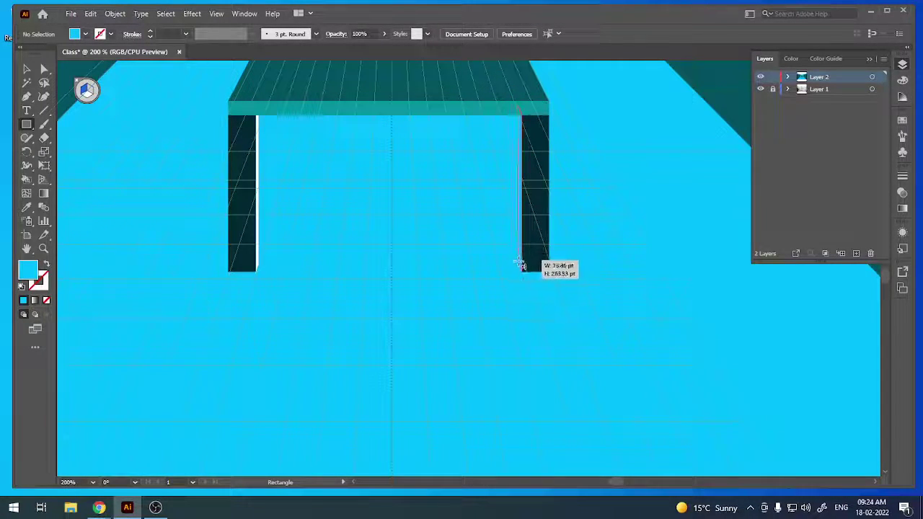
left_click_drag(520, 258, 517, 265)
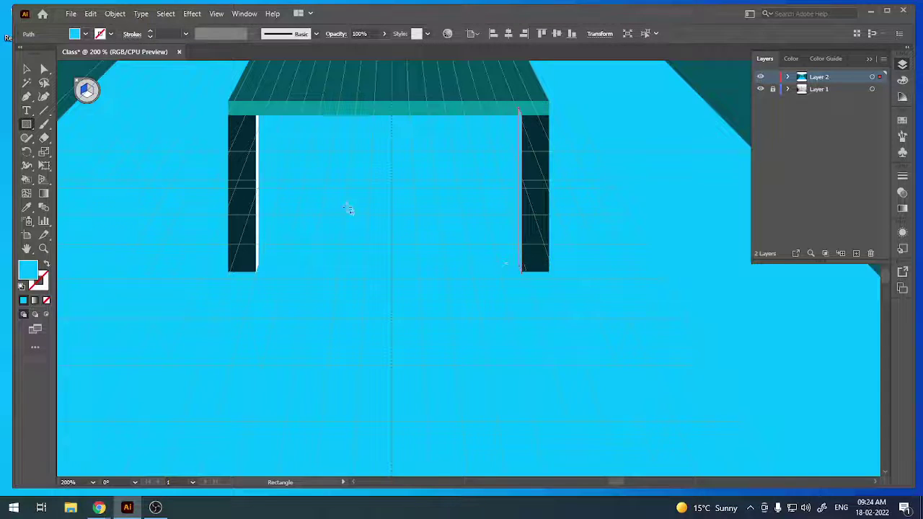
Give the new strip the left leg strip's white fill using the Eyedropper.
left_click(26, 207)
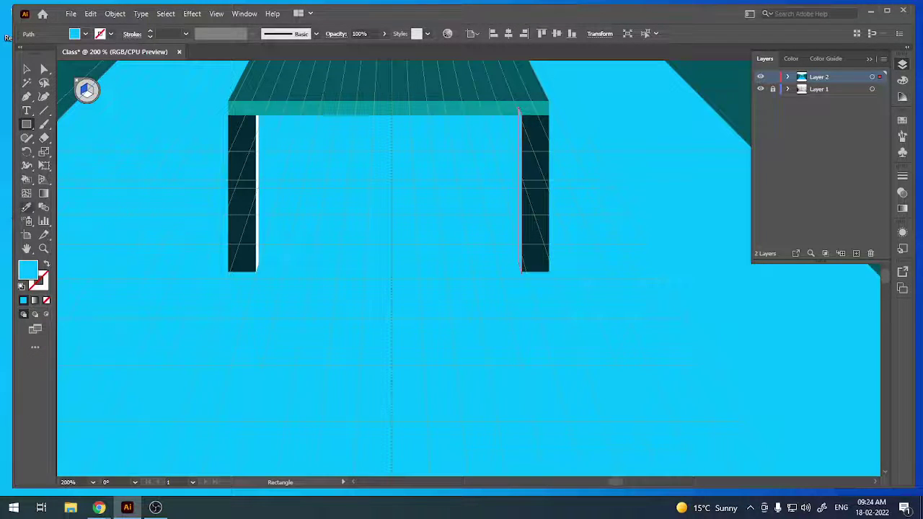
left_click(261, 190)
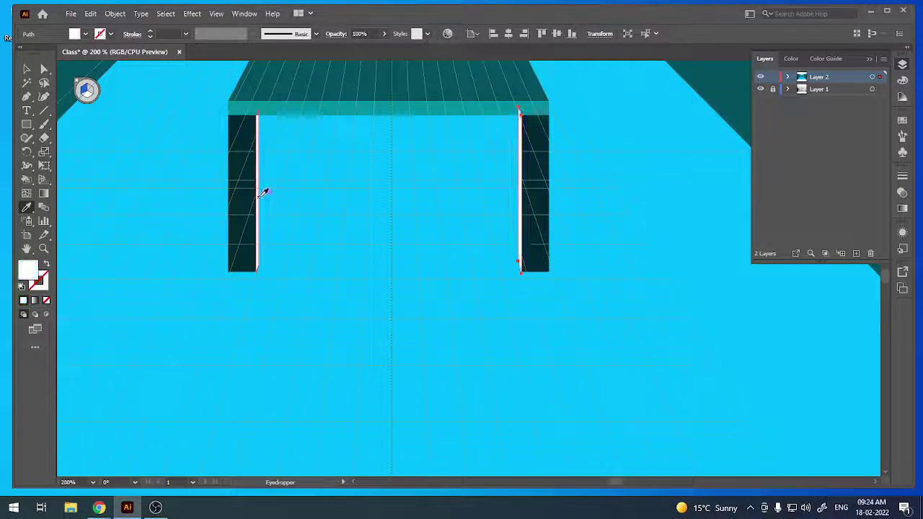
key("v")
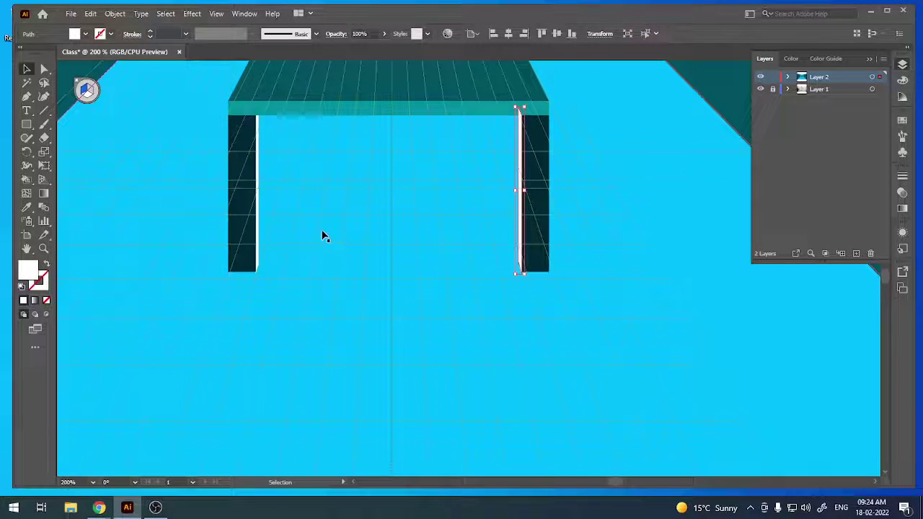
key("a")
key("v")
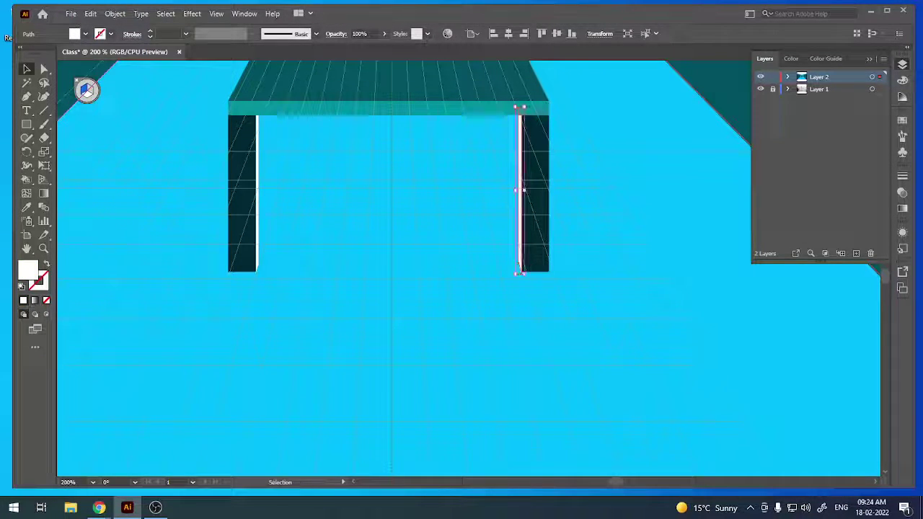
left_click(194, 281)
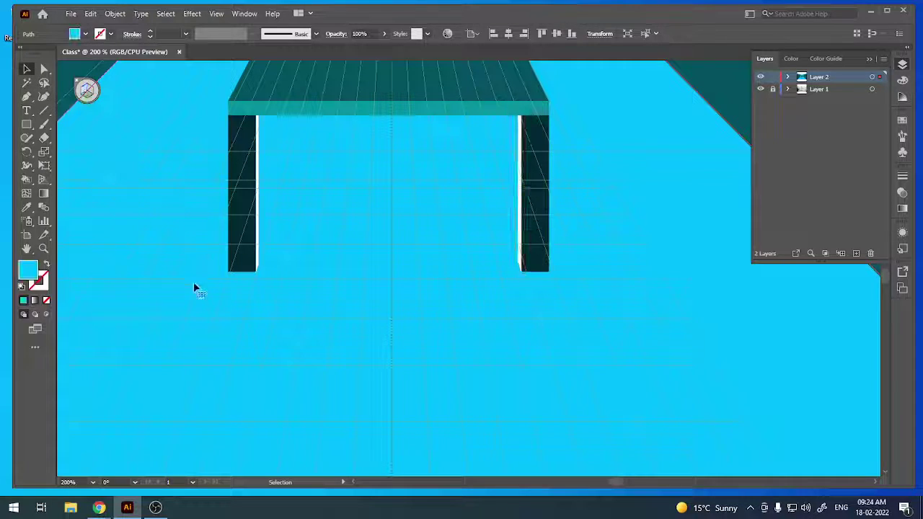
key("ctrl+minus")
key("ctrl+minus")
key("ctrl+minus")
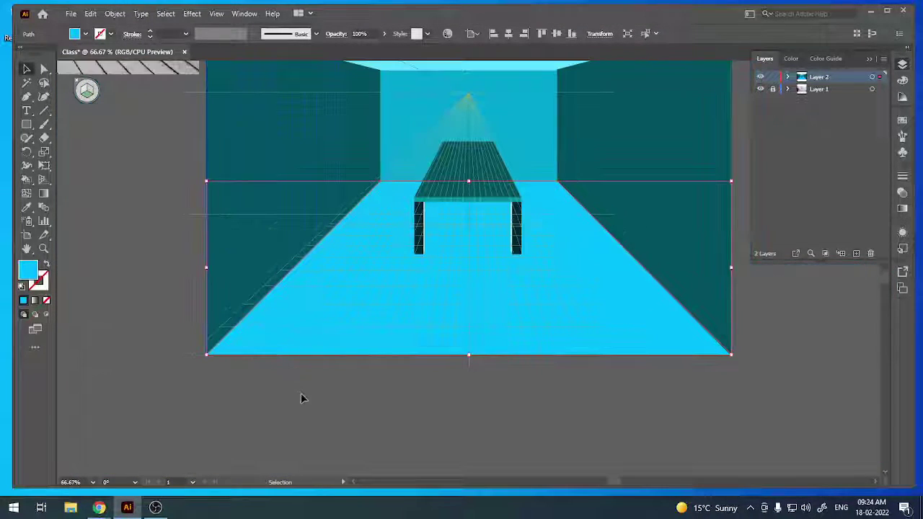
left_click(294, 436, "ctrl")
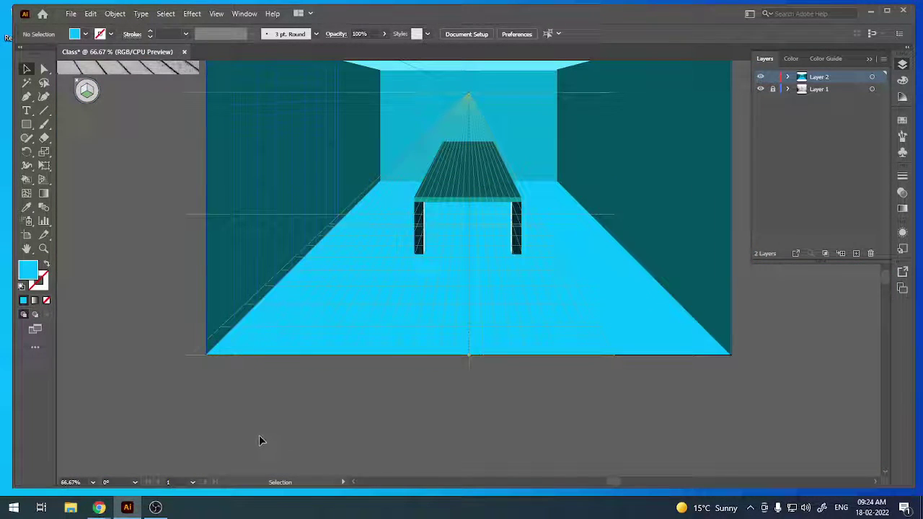
key("ctrl")
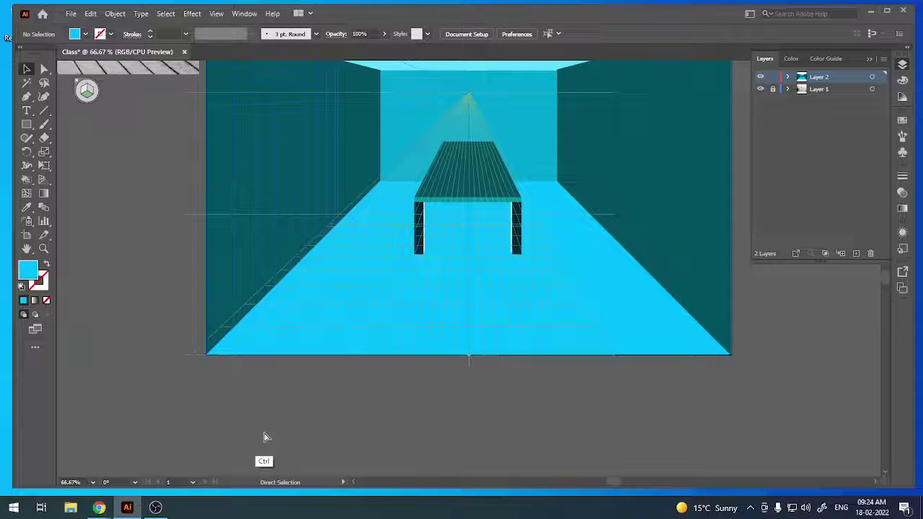
key("ctrl+minus")
key("ctrl+minus")
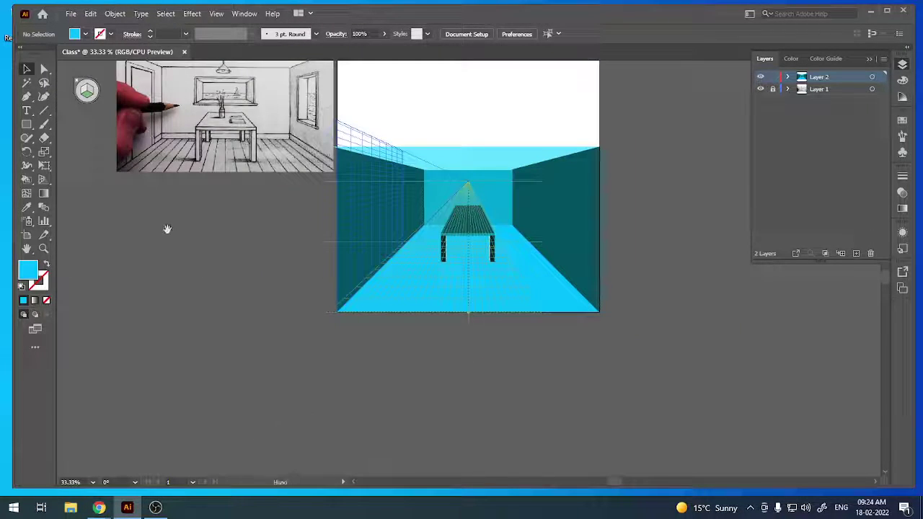
left_click_drag(168, 229, 186, 263)
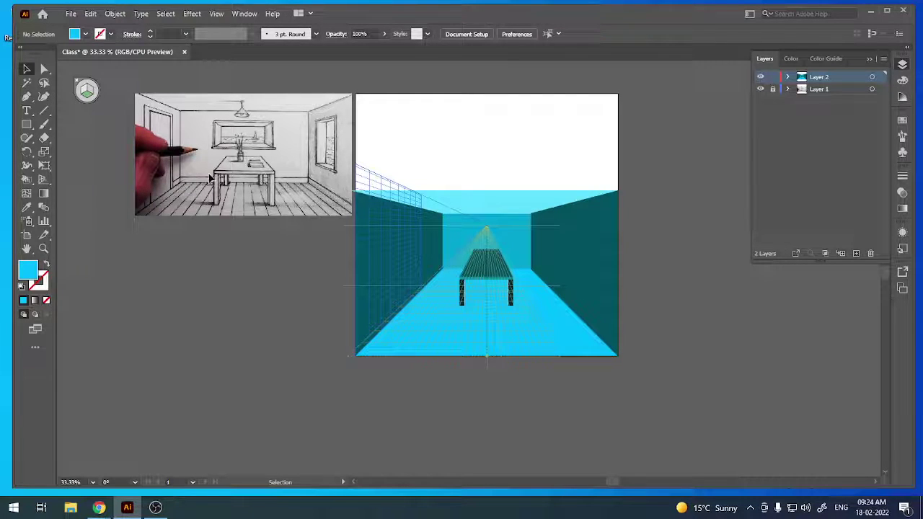
key("ctrl+plus")
key("ctrl+plus")
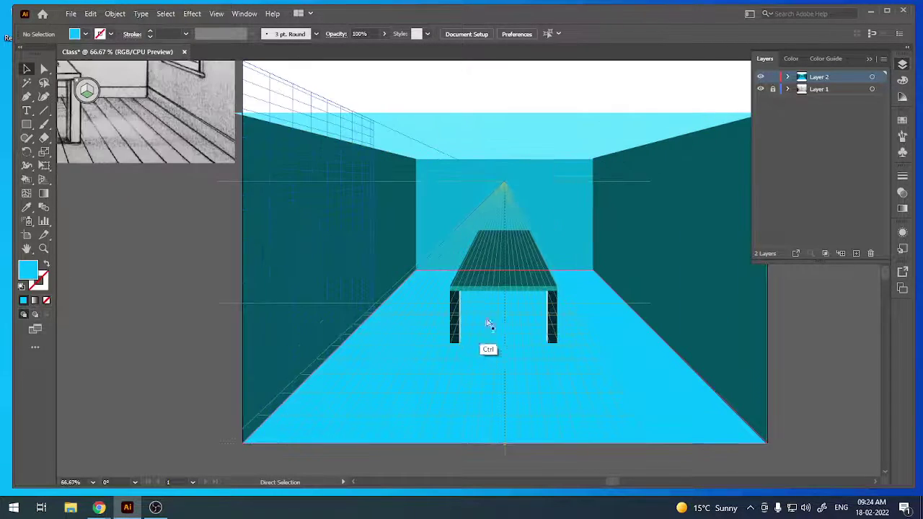
key("ctrl+plus")
key("ctrl+plus")
left_click_drag(464, 354, 435, 303)
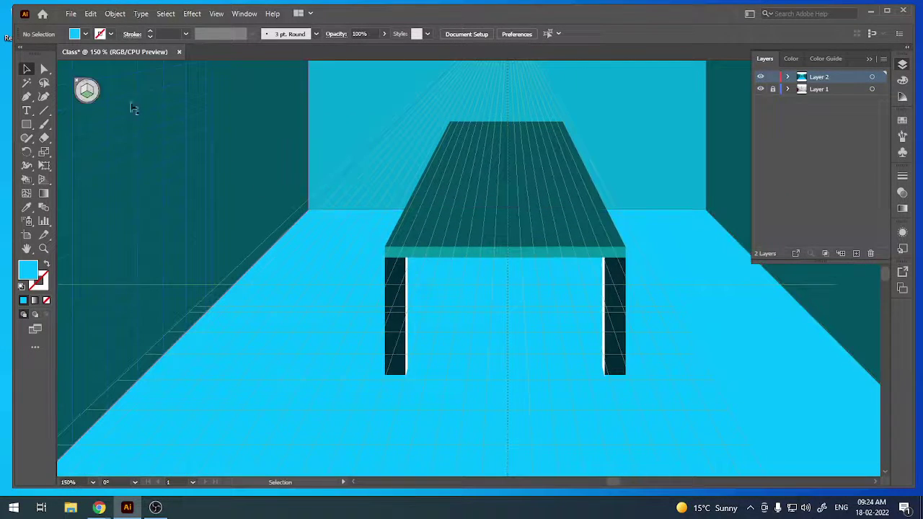
Draw two small back legs off the grid, under the tabletop's left and right sides.
key("ctrl+a")
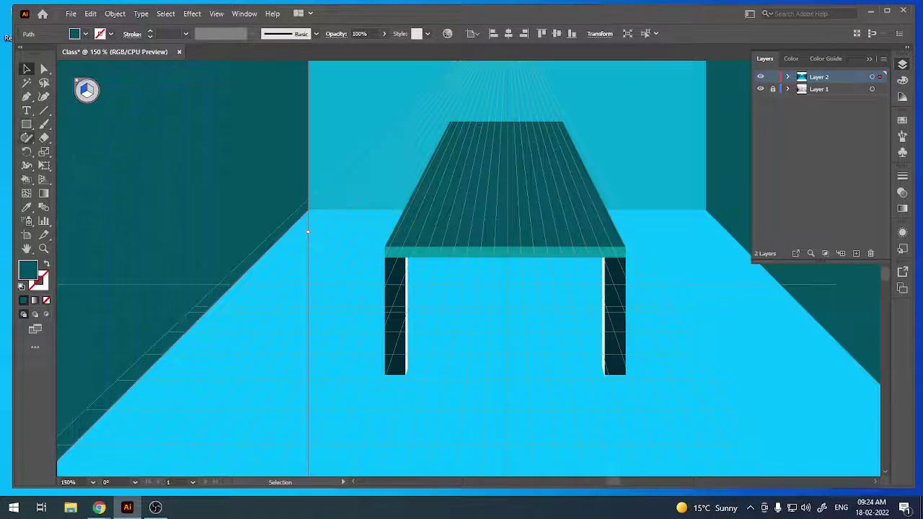
key("shift+v")
left_click(89, 91)
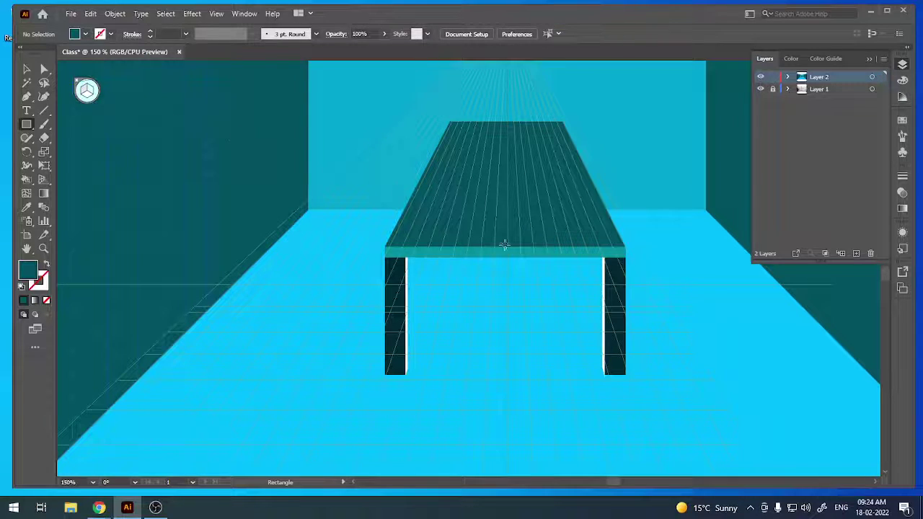
left_click_drag(433, 256, 444, 285)
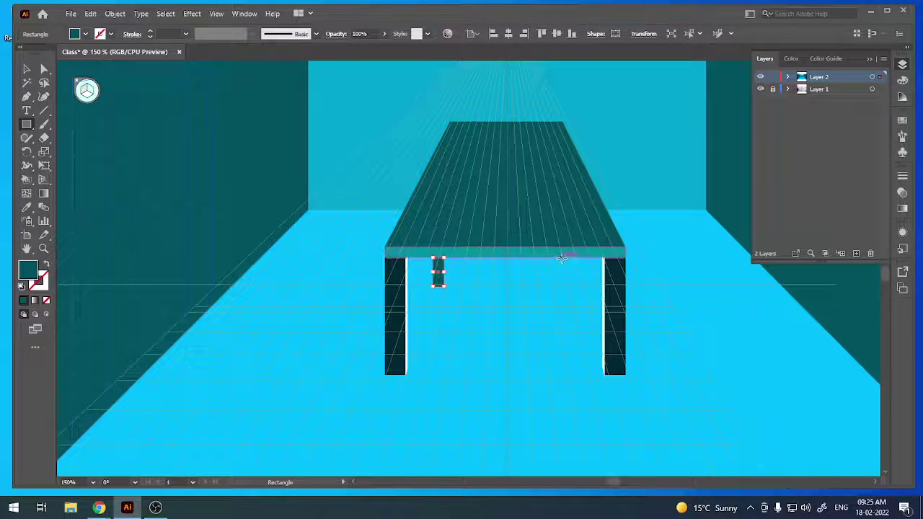
left_click_drag(563, 258, 573, 286)
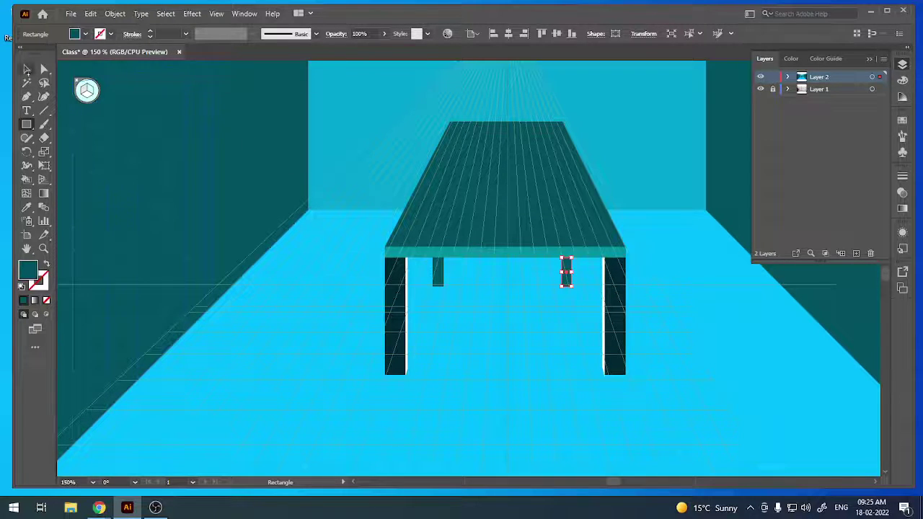
left_click(27, 69)
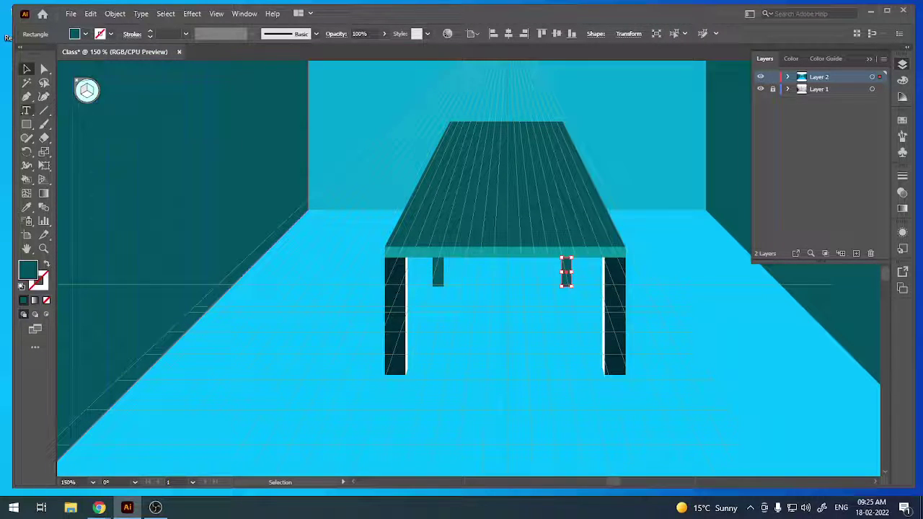
left_click(124, 176)
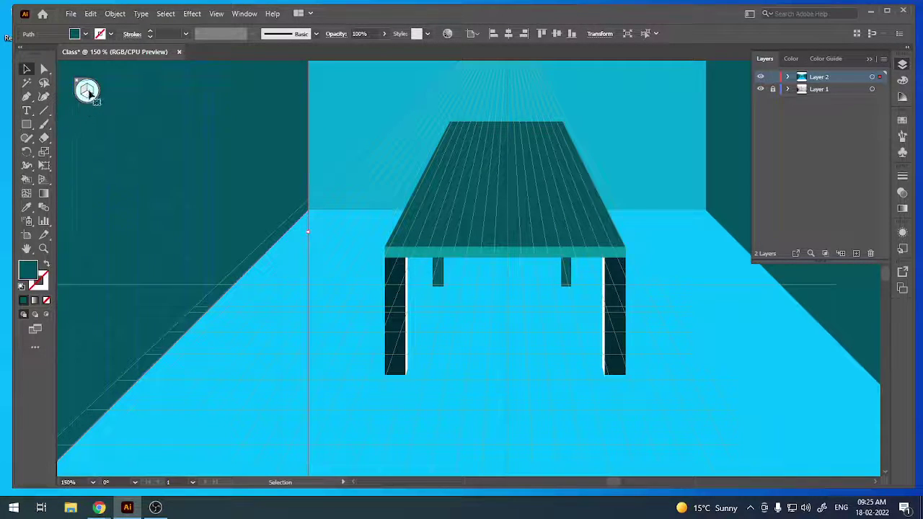
left_click(87, 92)
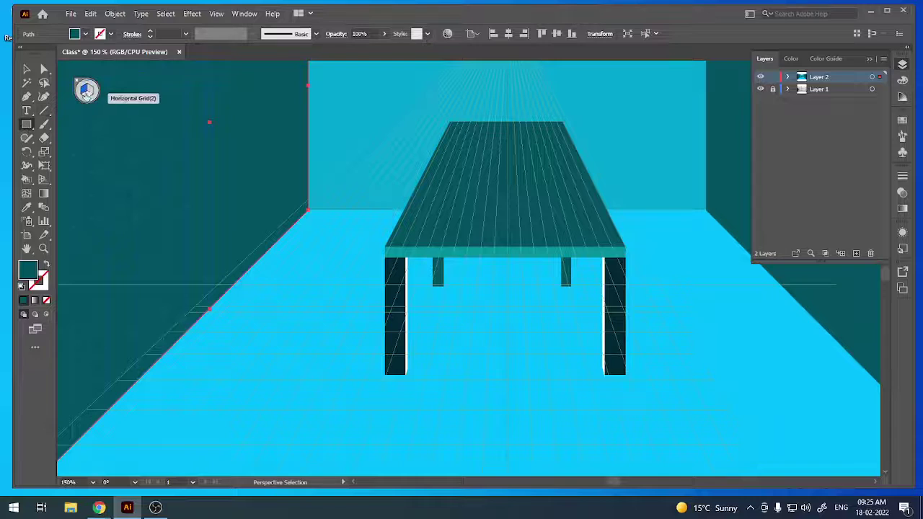
Draw thin side faces on both back legs and select them together.
left_click(196, 147)
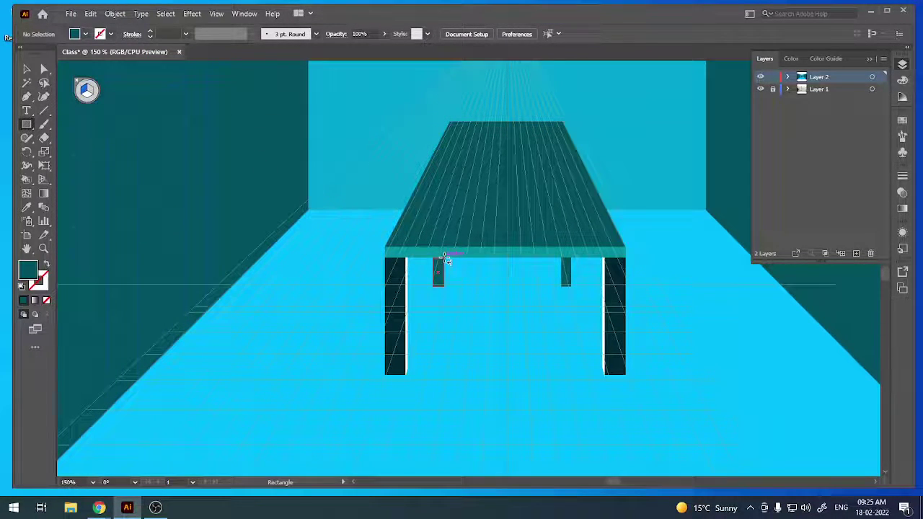
left_click_drag(445, 258, 450, 271)
left_click_drag(566, 262, 561, 274)
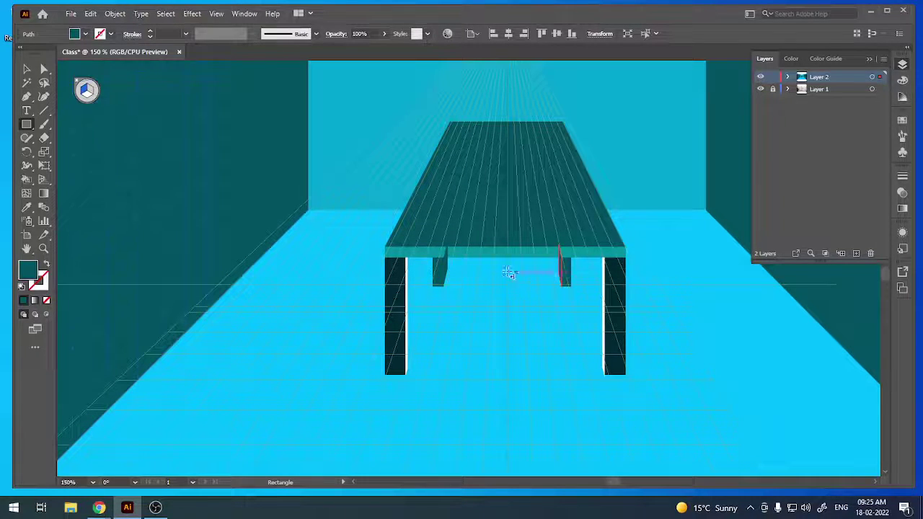
key("v")
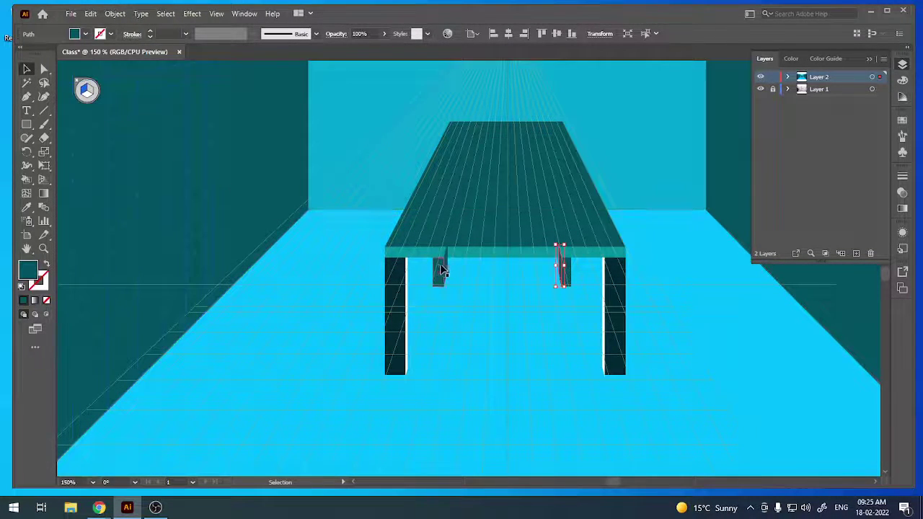
left_click(449, 267)
left_click(561, 274, "shift")
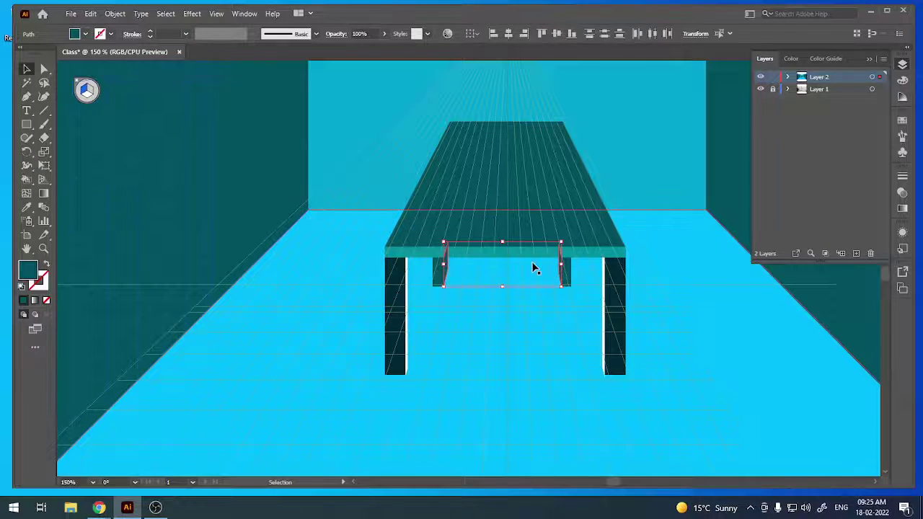
Fill both back-leg side faces with light cyan B6F8FF.
key("a")
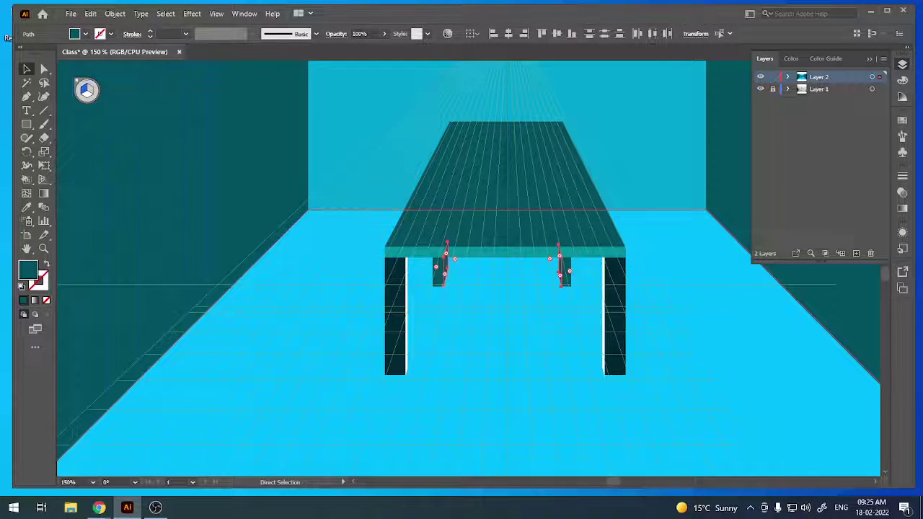
key("v")
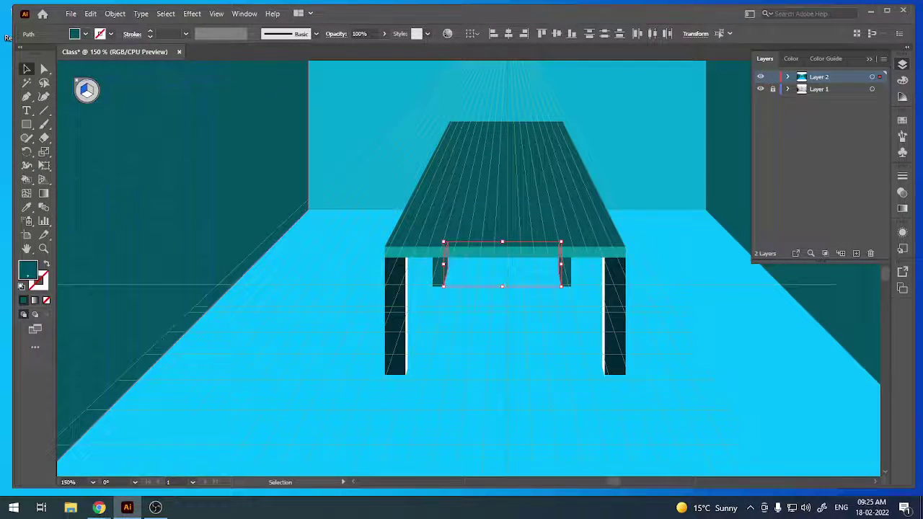
double_click(28, 270)
left_click(631, 233)
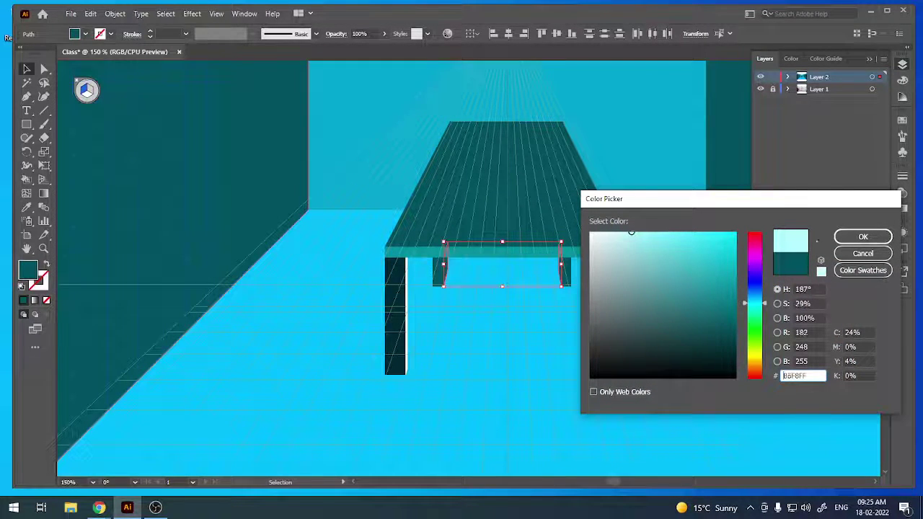
left_click(864, 236)
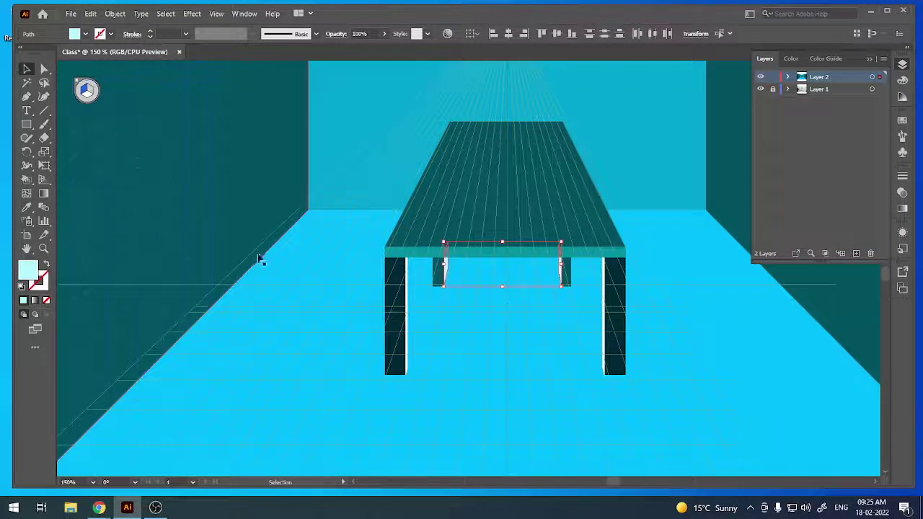
left_click(261, 281)
key("ctrl+minus")
key("ctrl+minus")
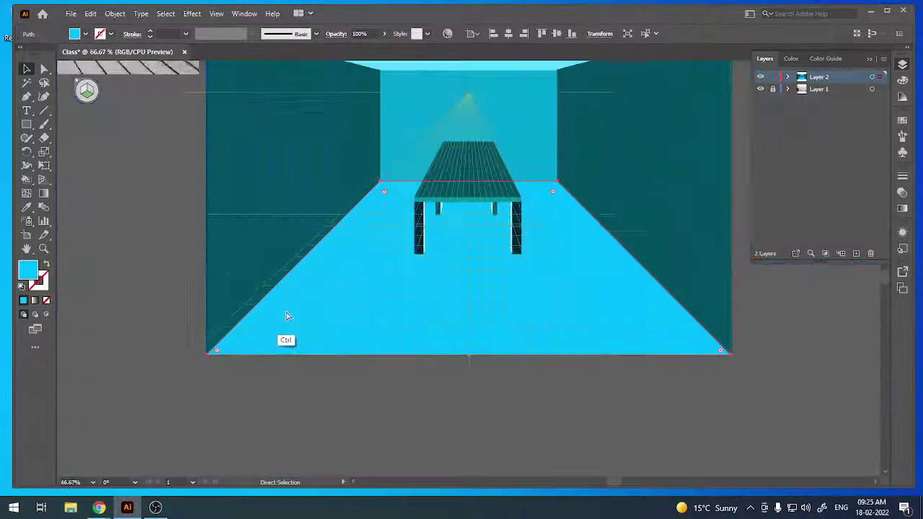
left_click(334, 406)
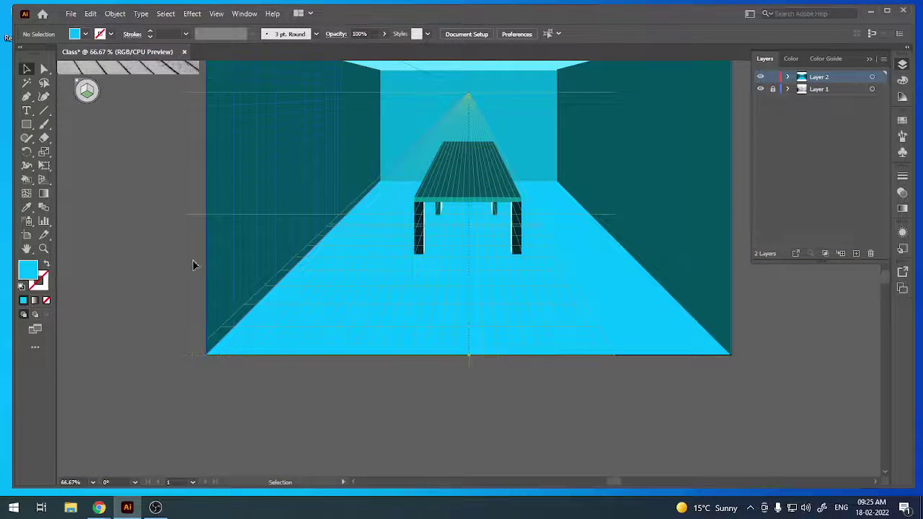
scroll(195, 268, "left", 3)
scroll(195, 269, "up", 1)
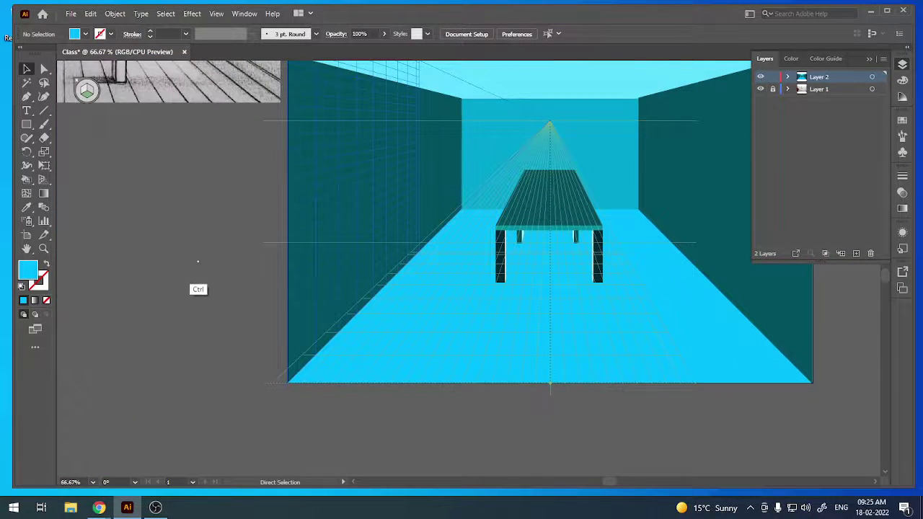
key("ctrl+p")
left_click(618, 414)
key("ctrl+minus")
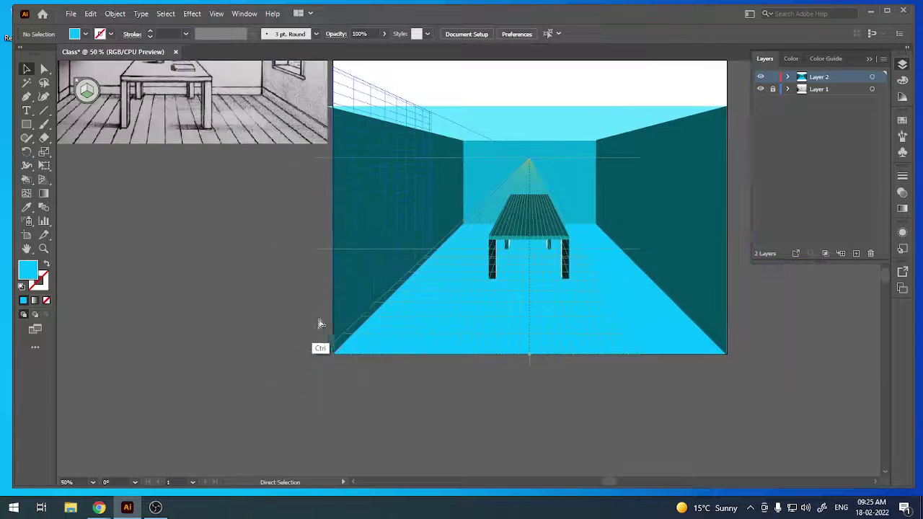
key("ctrl+minus")
left_click_drag(278, 282, 267, 319)
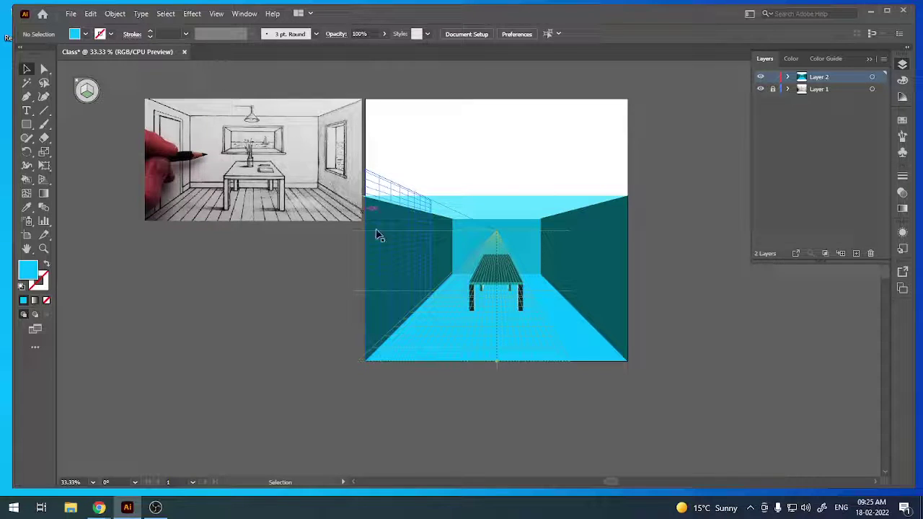
key("ctrl+plus")
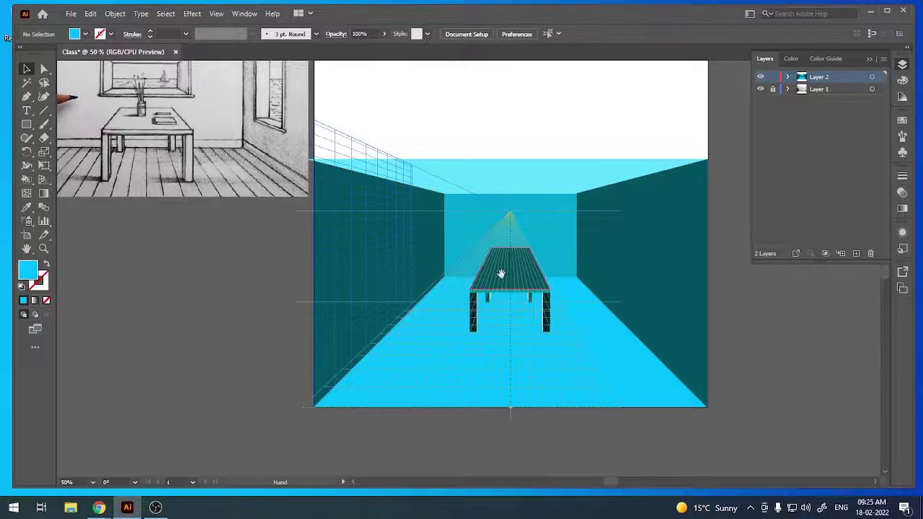
left_click_drag(501, 274, 468, 342)
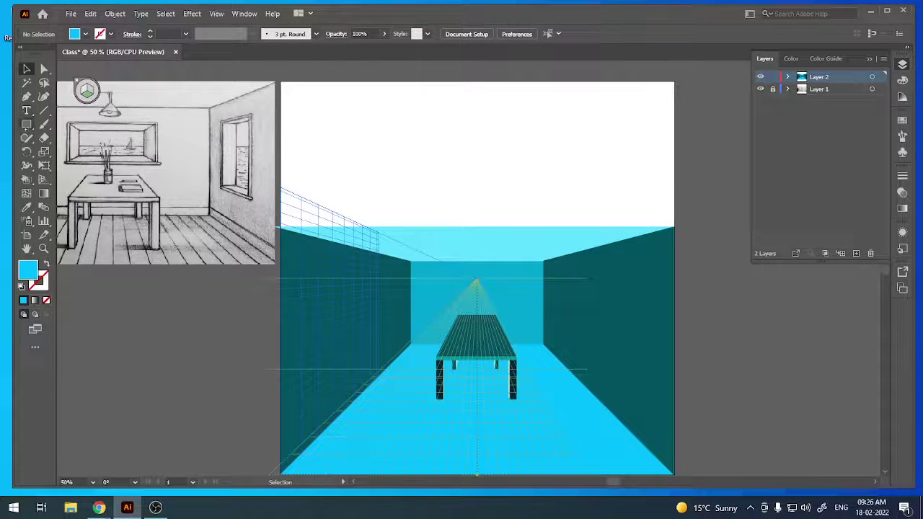
Draw a tall window panel on the right wall's perspective plane.
left_click(26, 124)
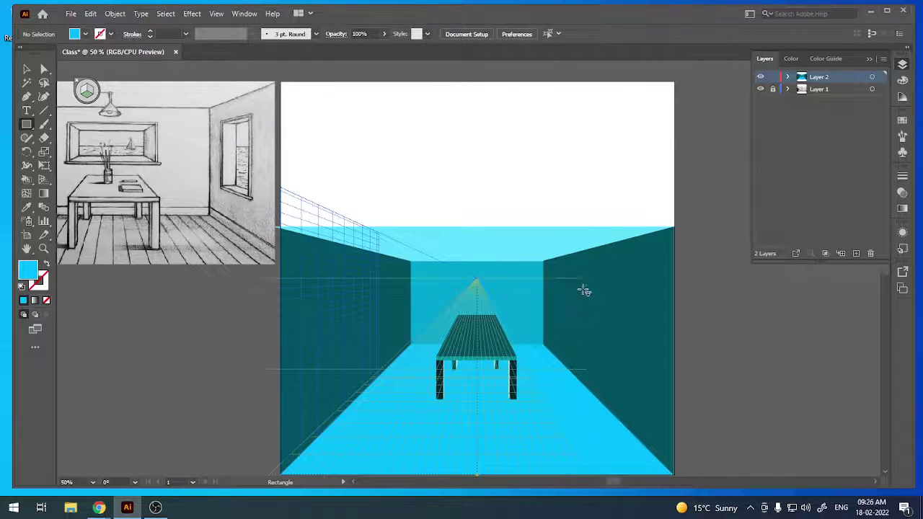
left_click_drag(584, 290, 592, 315)
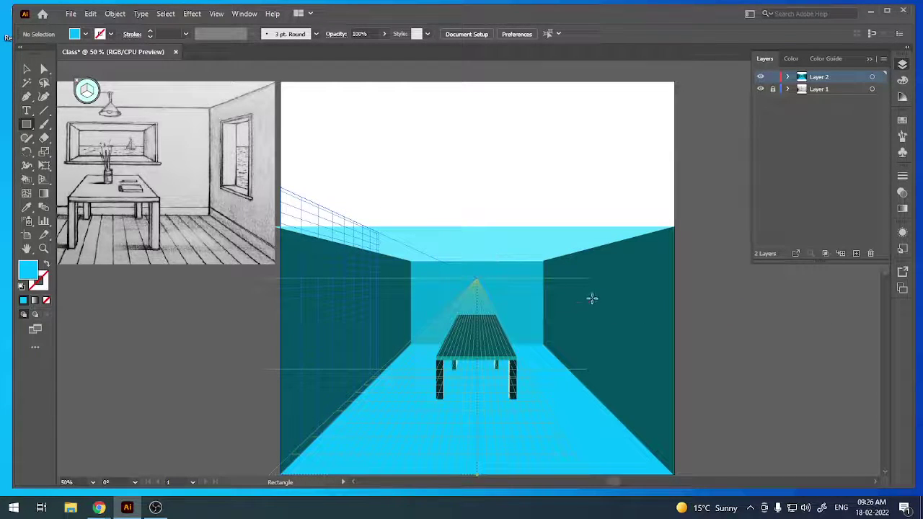
left_click_drag(591, 298, 605, 348)
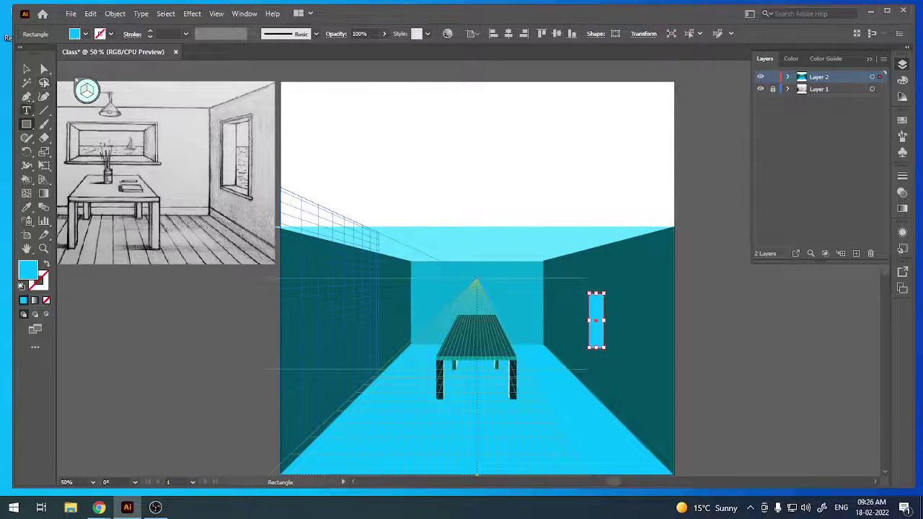
key("v")
left_click(172, 293)
Add a receding sill strip along the bottom of the window panel.
key("m")
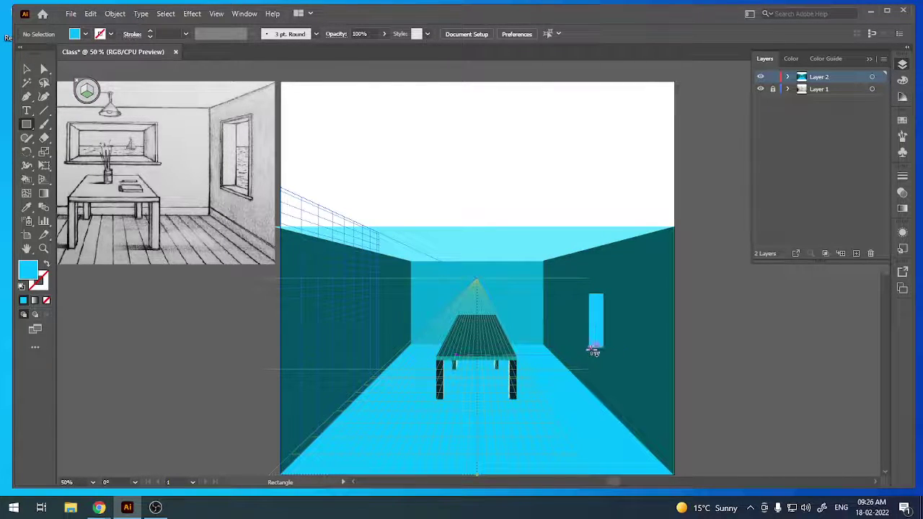
left_click_drag(600, 356, 630, 366)
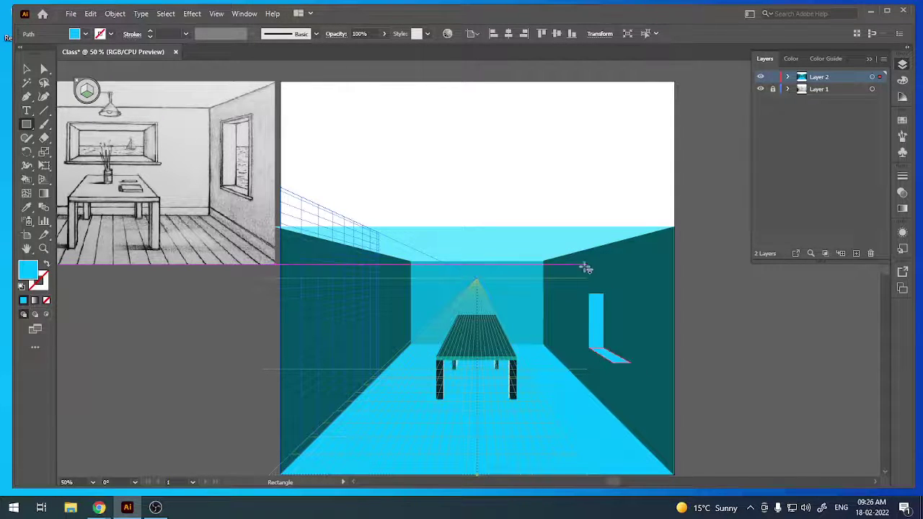
mouse_move(592, 296)
left_mouse_down()
mouse_move(620, 289)
mouse_move(616, 302)
mouse_move(604, 293)
left_mouse_up()
left_click_drag(600, 344, 592, 332)
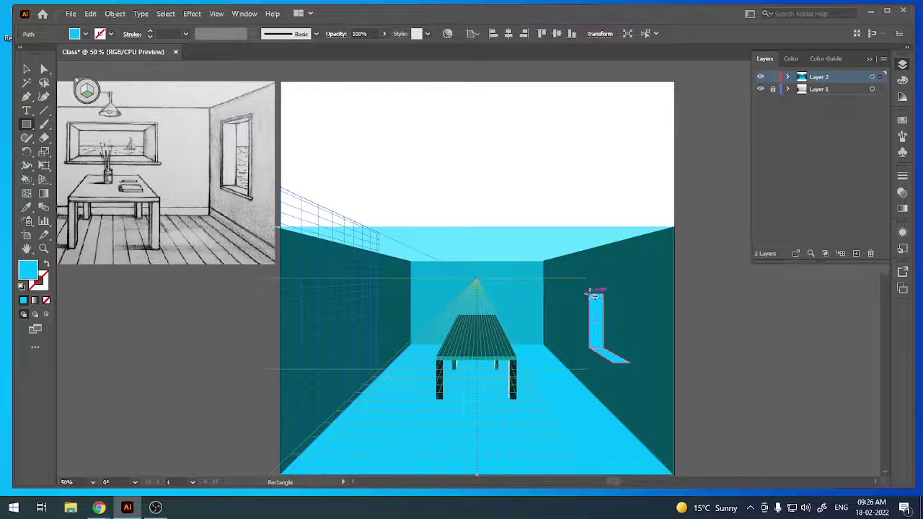
mouse_move(593, 296)
left_mouse_down()
mouse_move(638, 294)
mouse_move(626, 295)
left_mouse_up()
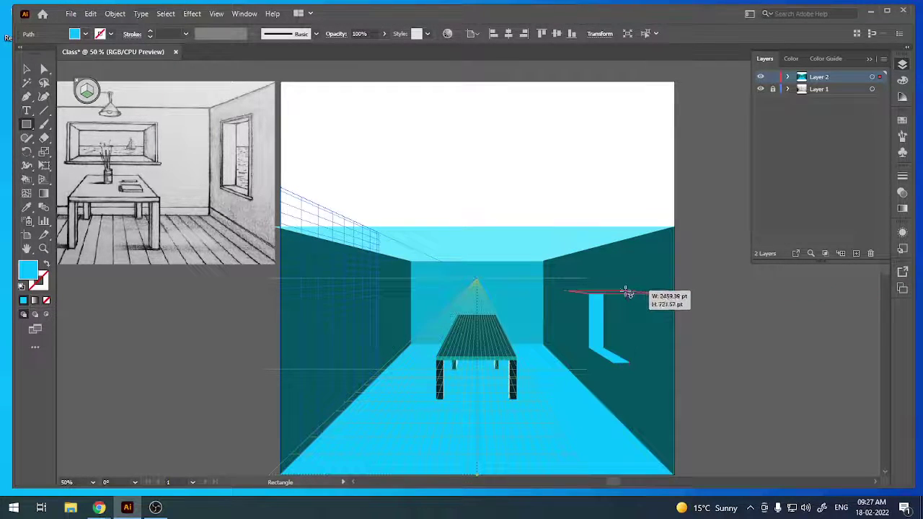
mouse_move(626, 295)
left_mouse_down()
mouse_move(614, 339)
mouse_move(519, 260)
left_mouse_up()
key("ctrl")
key("ctrl+plus")
key("ctrl+plus")
key("ctrl+minus")
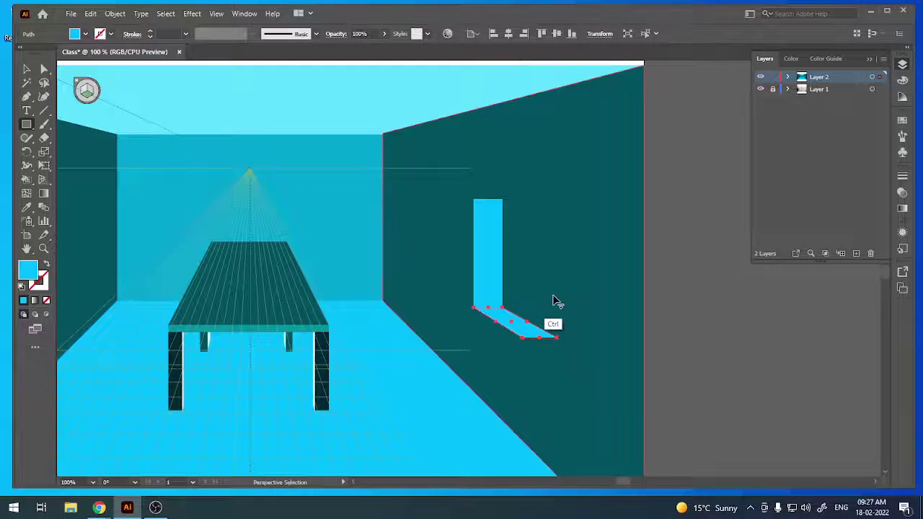
key("ctrl+minus")
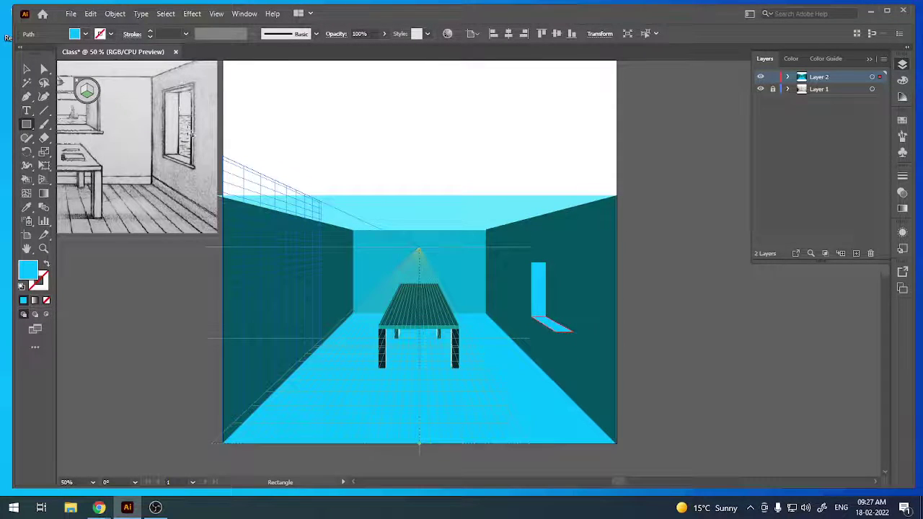
left_click(86, 90)
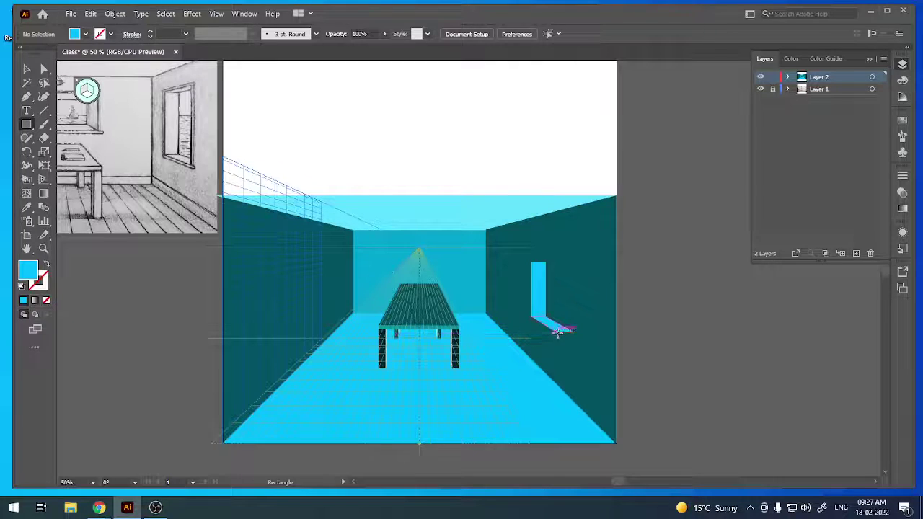
Draw a thin vertical frame strip beside the window panel and check its size.
mouse_move(555, 331)
left_mouse_down()
mouse_move(559, 261)
mouse_move(571, 260)
mouse_move(558, 263)
left_mouse_up()
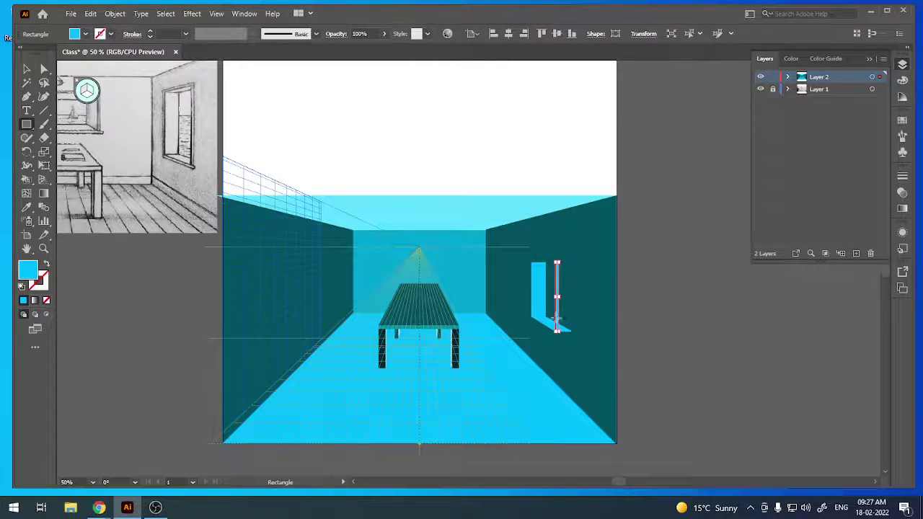
key("ctrl+plus")
key("ctrl+plus")
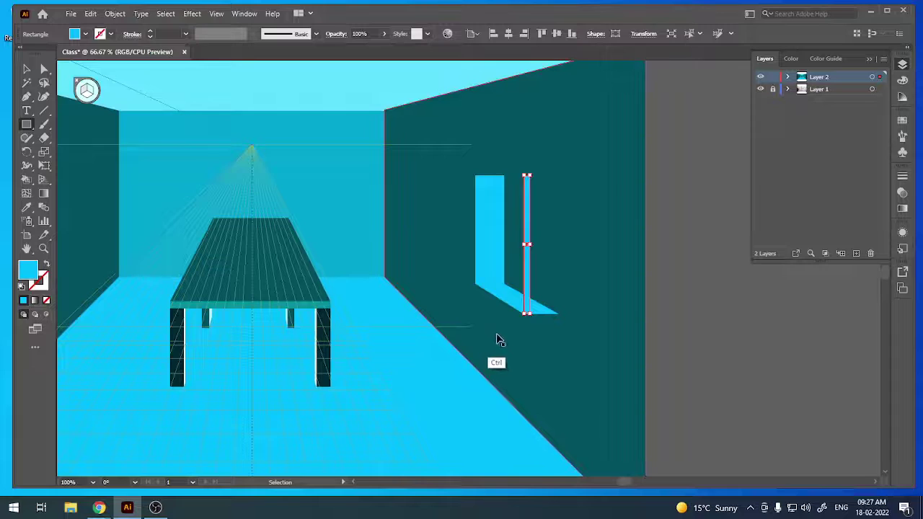
key("ctrl+minus")
key("ctrl+minus")
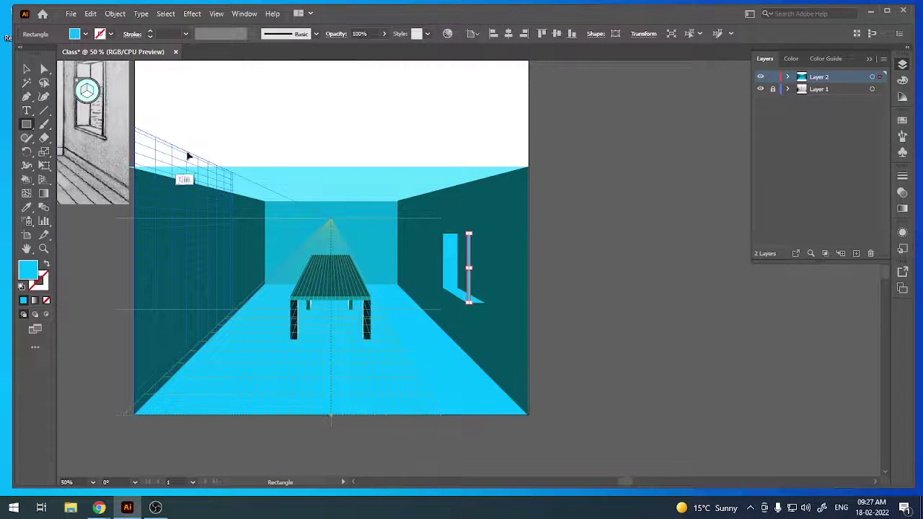
key("ctrl+plus")
key("ctrl+plus")
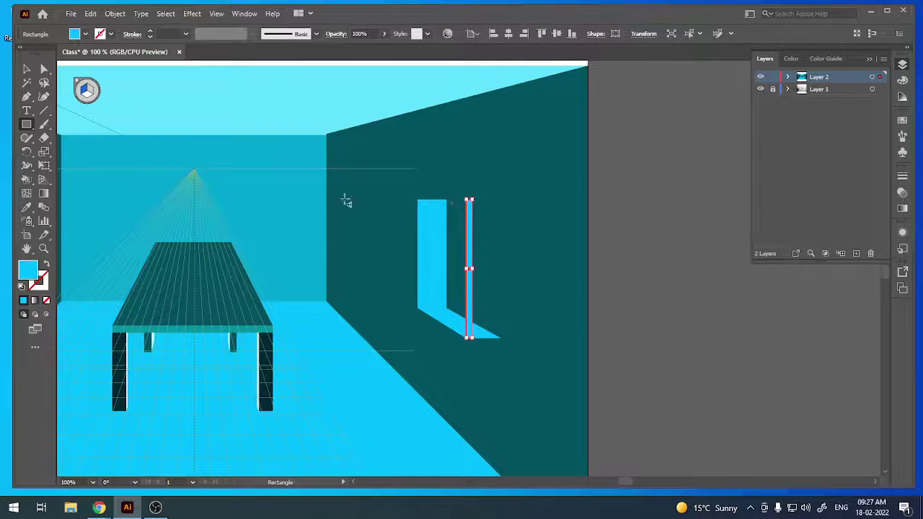
left_click(185, 111)
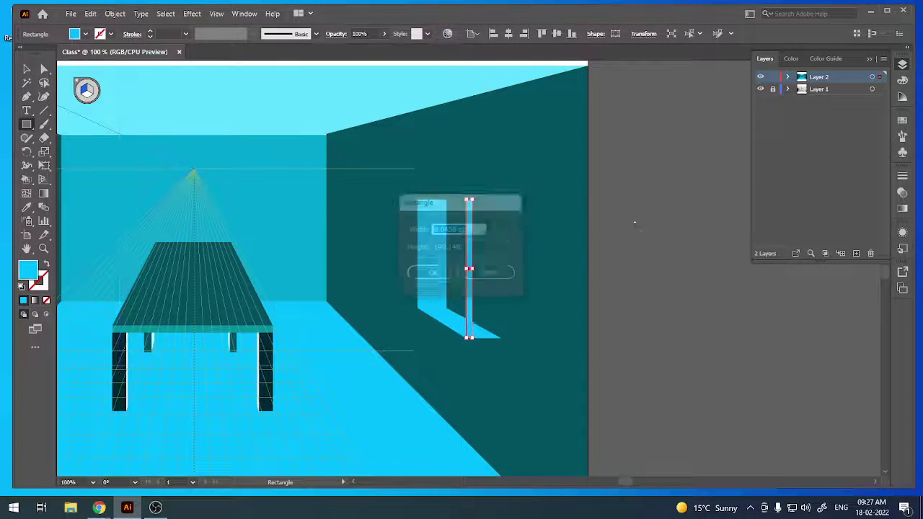
left_click(488, 272)
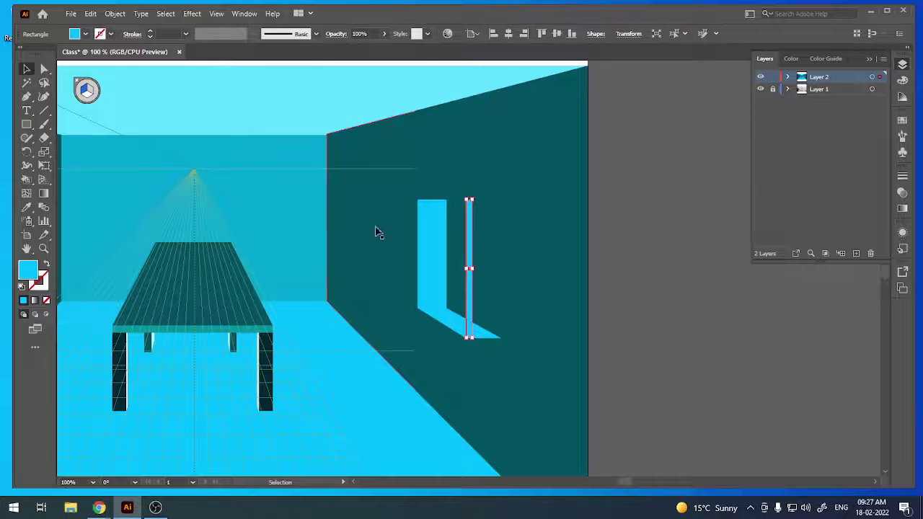
Draw a second narrower strip down from the frame's top.
key("v")
left_click(662, 270)
left_click(27, 124)
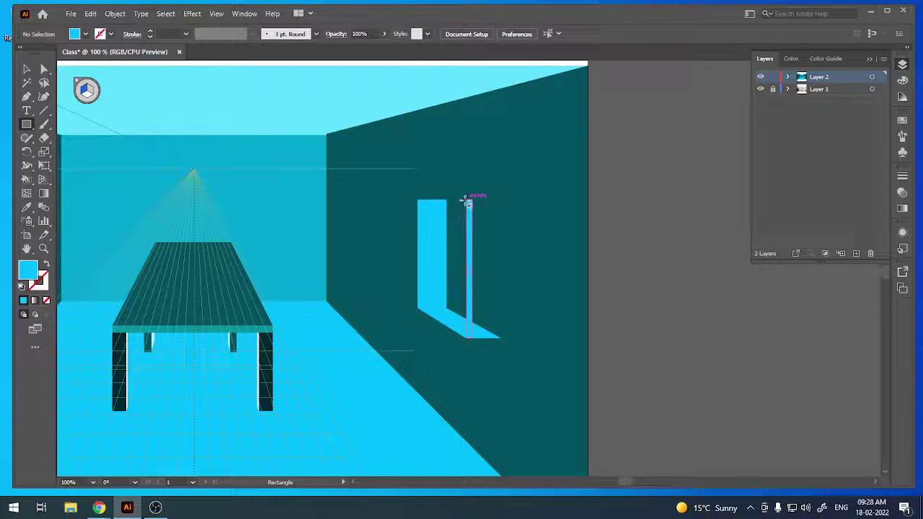
left_click_drag(469, 204, 462, 336)
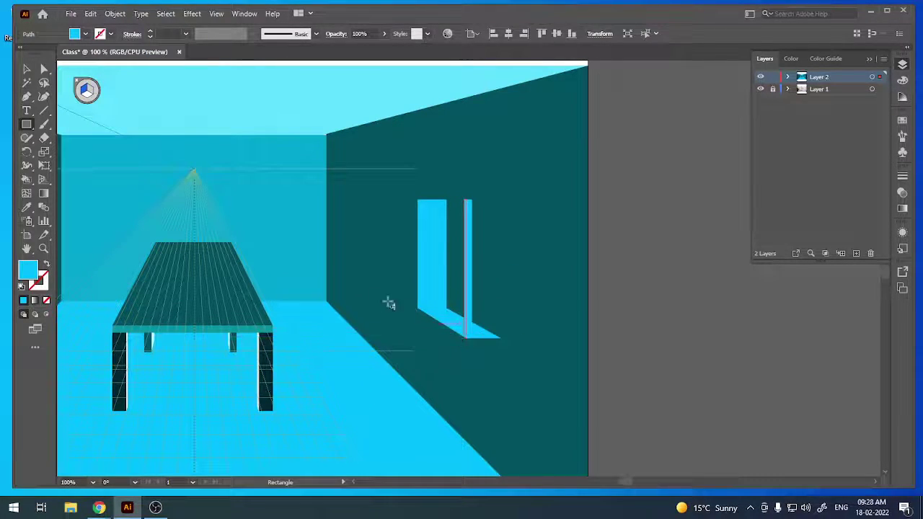
Fill the thin strip with dark teal 007291.
double_click(36, 274)
type("007291")
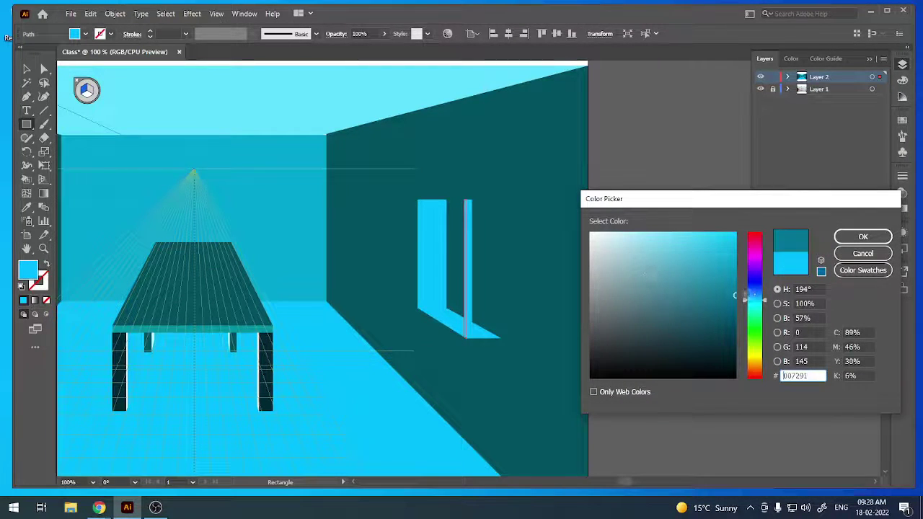
left_click(865, 237)
left_click(26, 68)
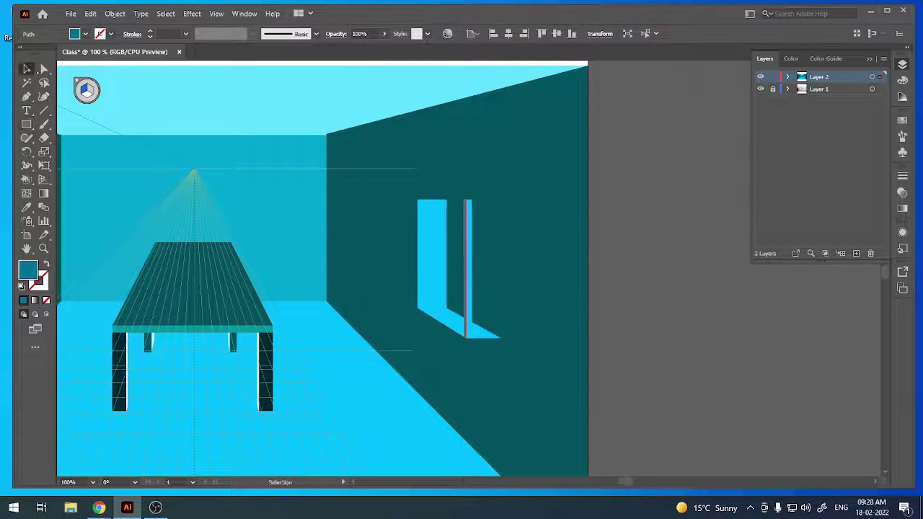
left_click(625, 298)
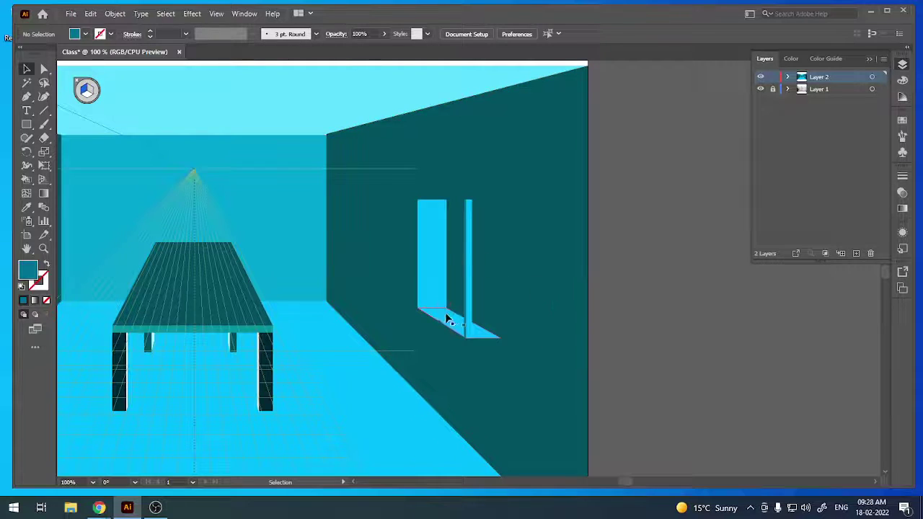
Trim the sill's overlapping bottom-right piece with the Shape Builder so it stops at the frame.
left_click(470, 324)
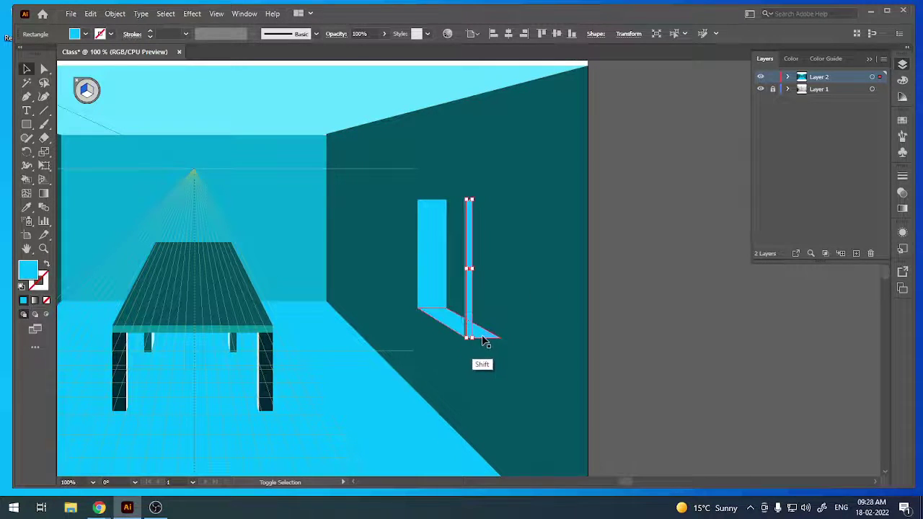
left_click_drag(474, 328, 490, 371)
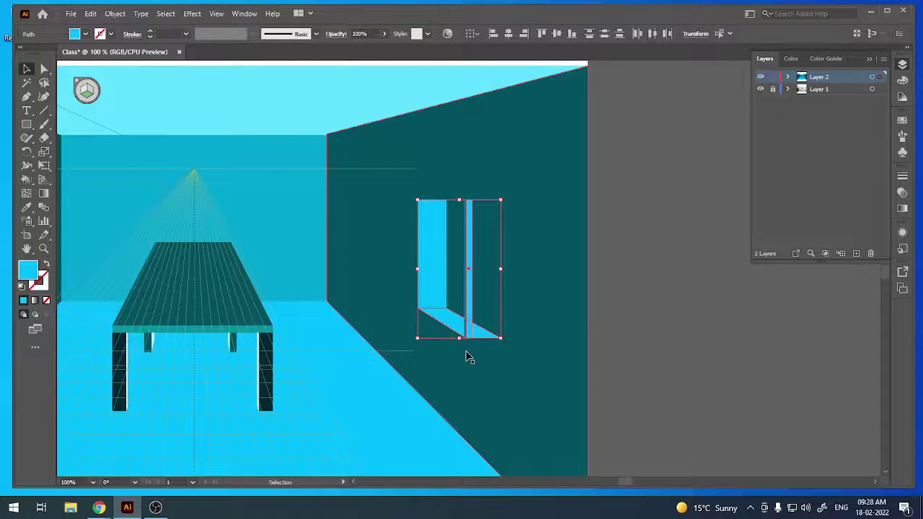
key("shift+m")
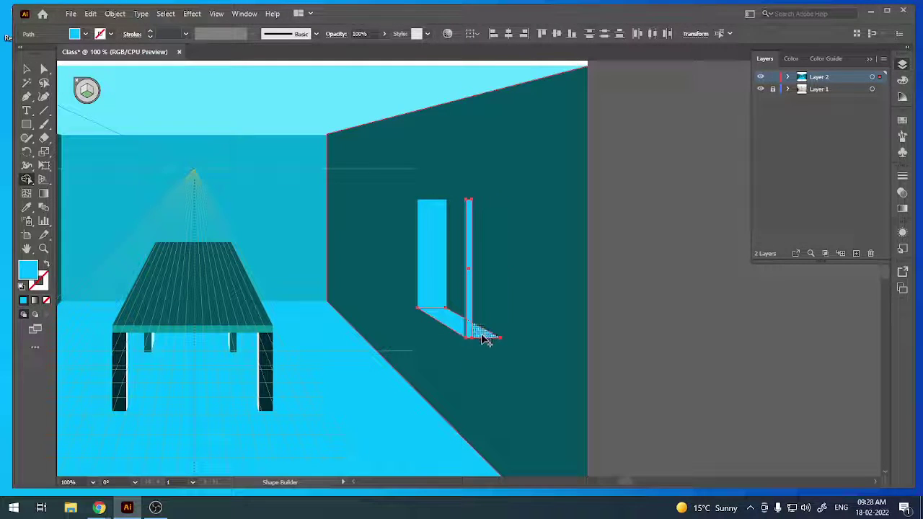
left_click(484, 341, "alt")
left_click(26, 69)
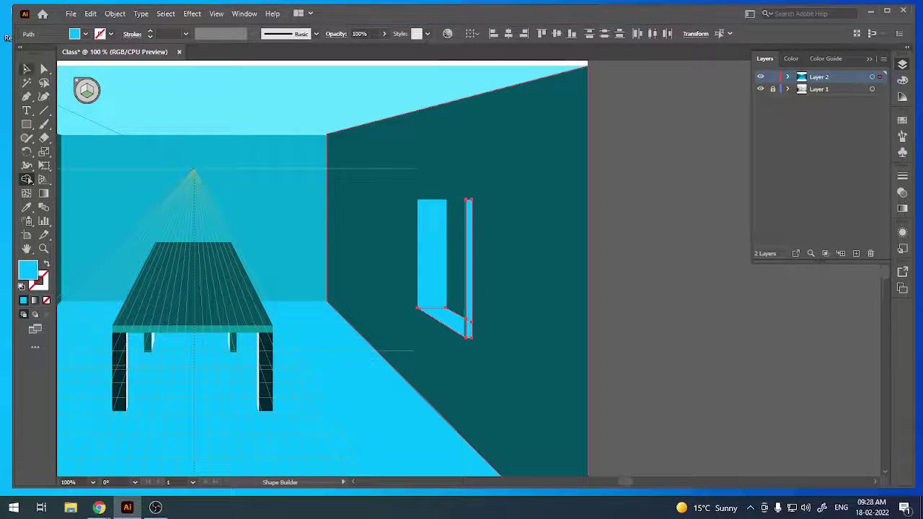
left_click(638, 288)
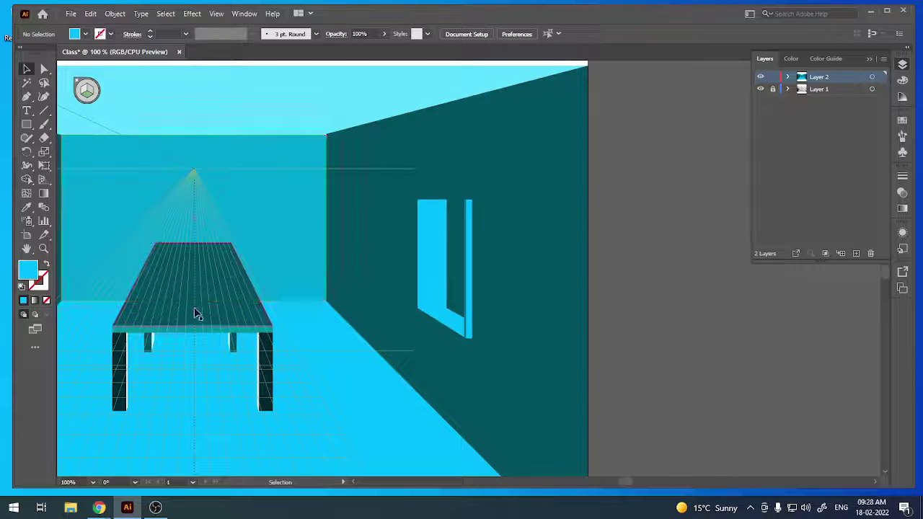
key("ctrl+plus")
Draw a thin rectangle along the window's top edge.
key("ctrl+minus")
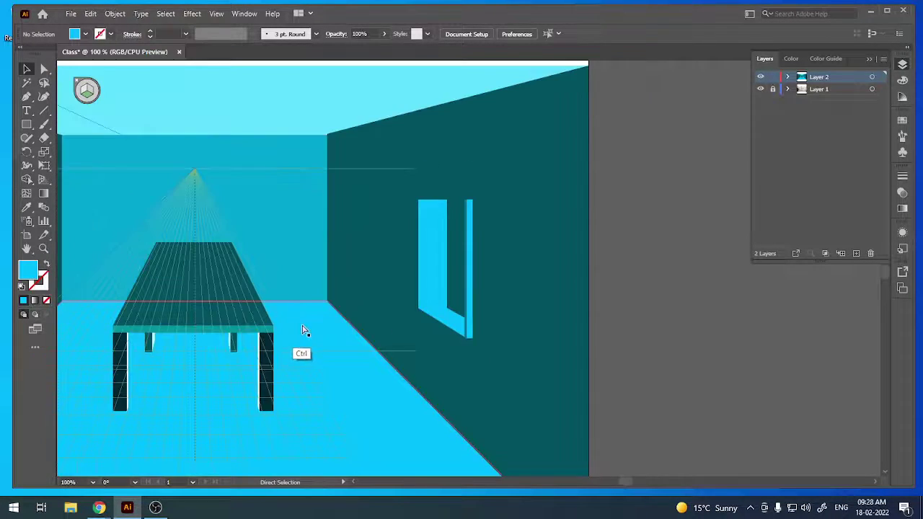
key("ctrl+minus")
key("ctrl+minus")
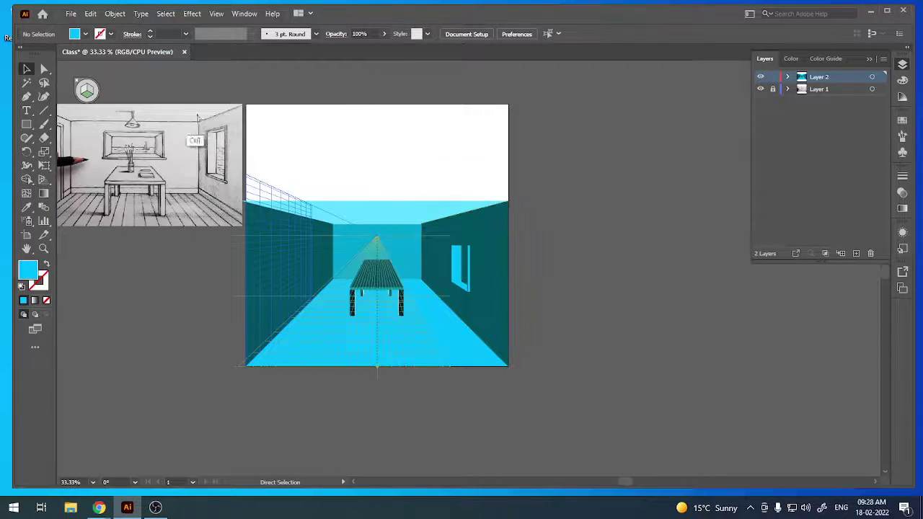
key("ctrl+plus")
key("ctrl+plus")
key("ctrl+plus")
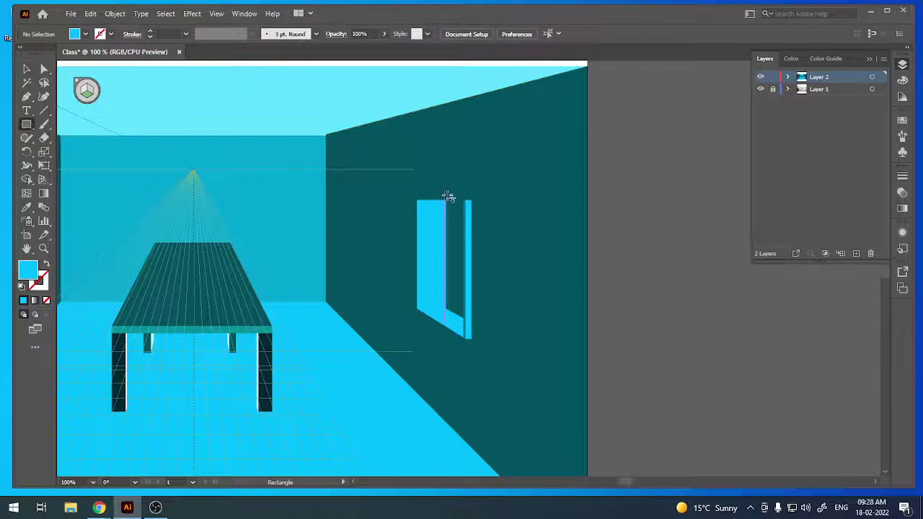
key("m")
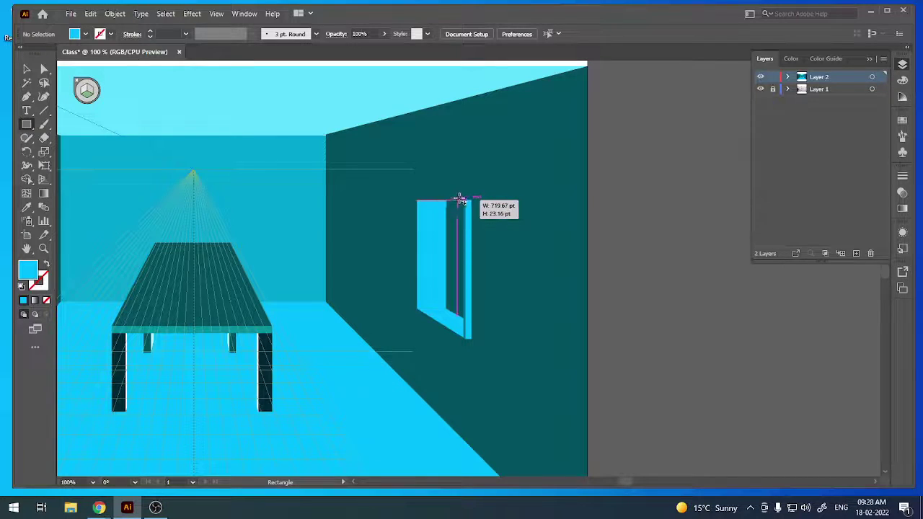
left_click_drag(417, 201, 468, 209)
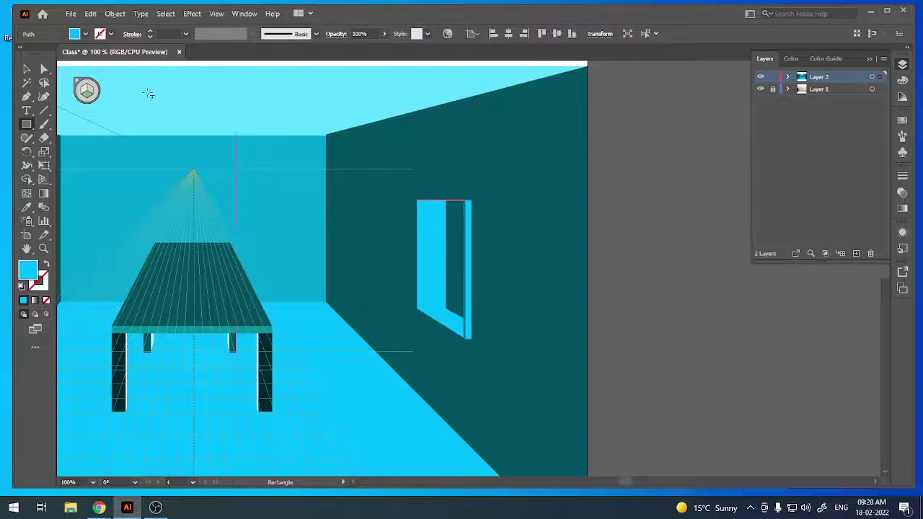
key("v")
left_click(693, 317)
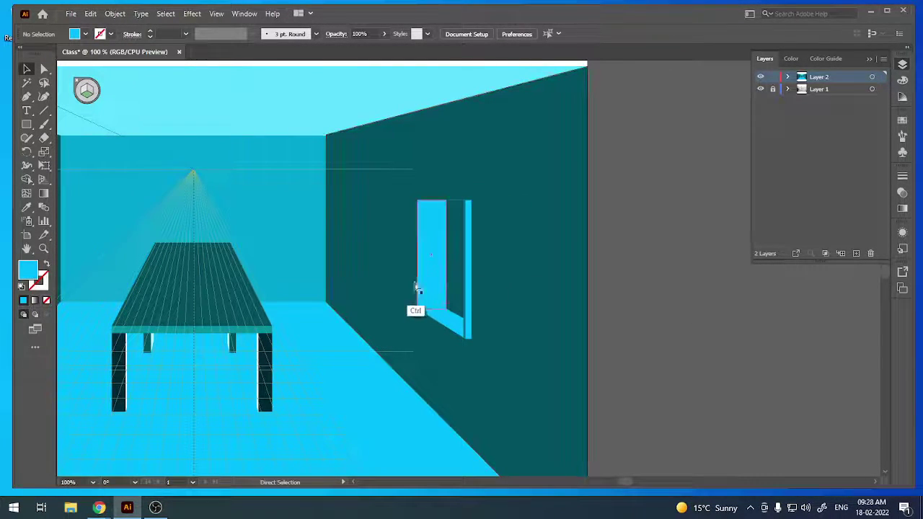
Zoom and pan to compare the window with the reference sketch.
key("ctrl+minus")
key("ctrl+minus")
key("ctrl+minus")
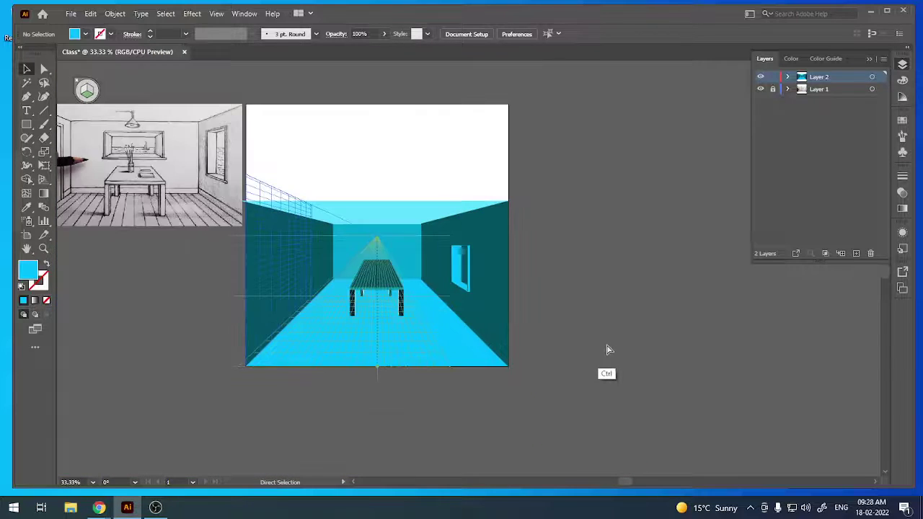
key("ctrl+minus")
key("ctrl+plus")
key("ctrl+plus")
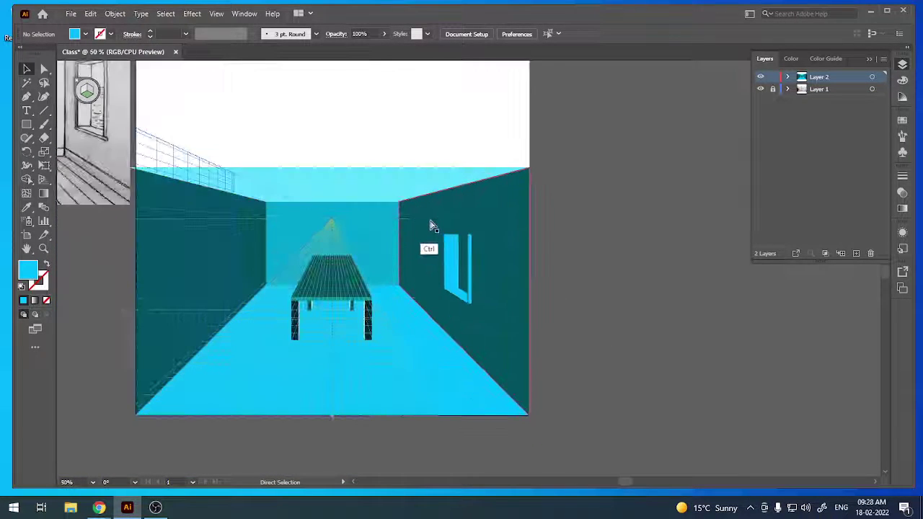
key("ctrl+plus")
key("ctrl+plus")
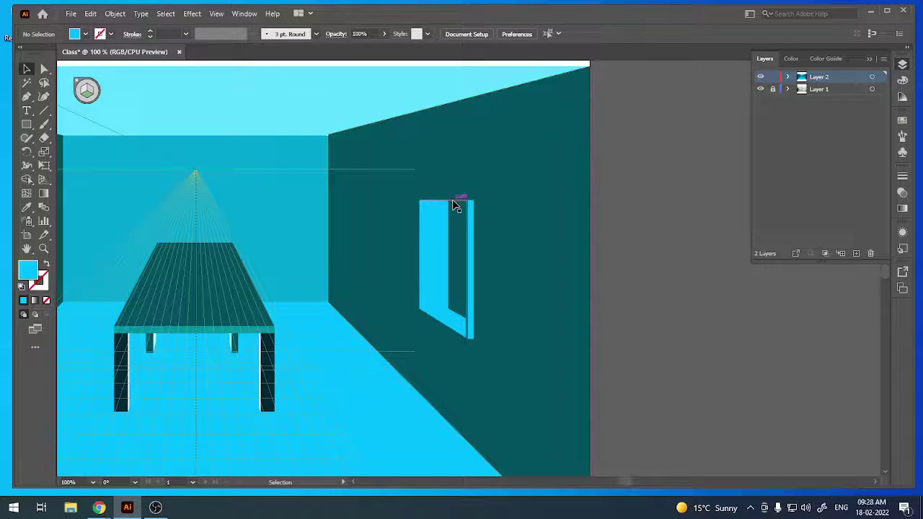
key("ctrl+minus")
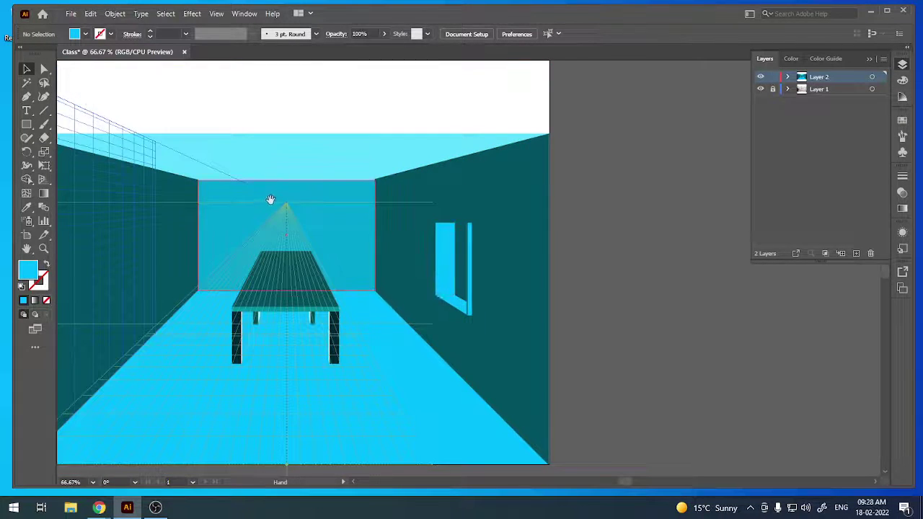
left_click_drag(144, 97, 379, 251)
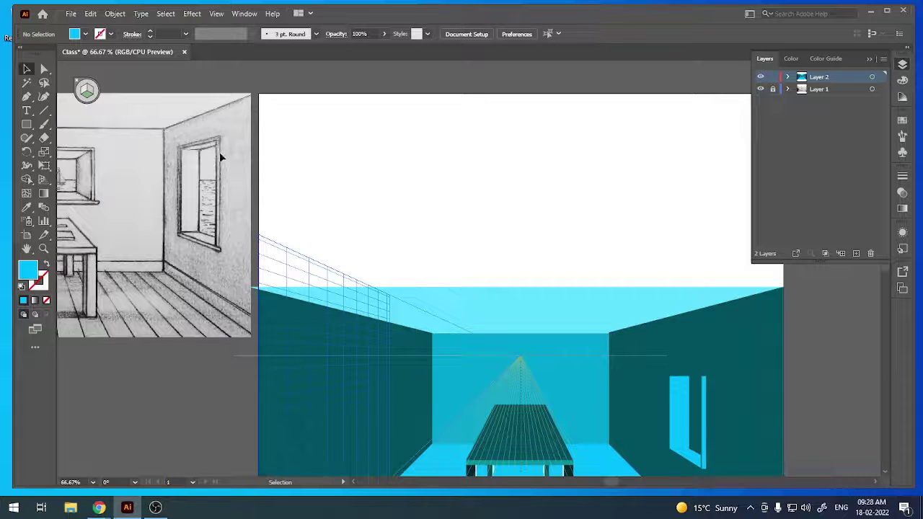
key("ctrl+plus")
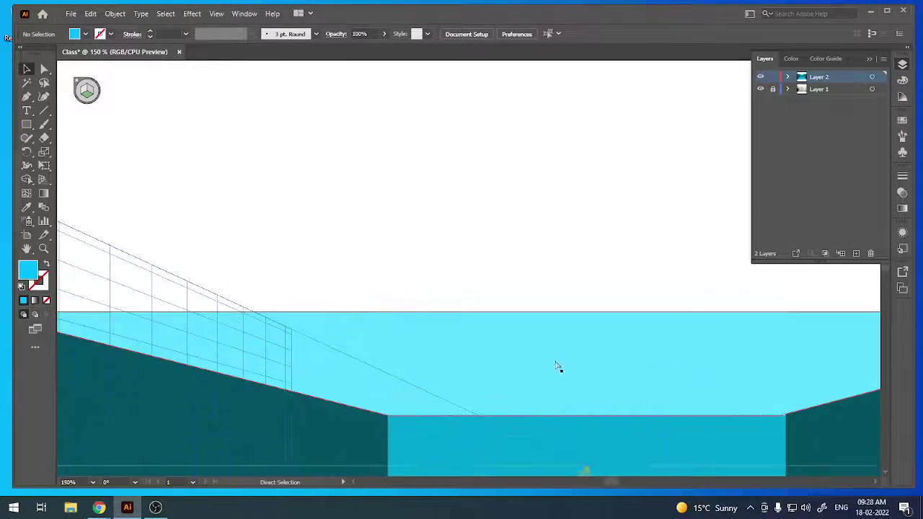
key("ctrl+plus")
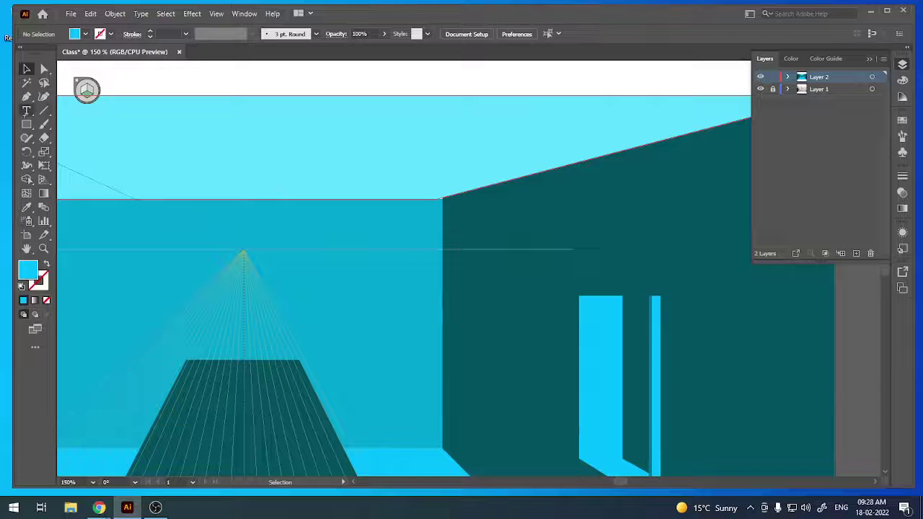
key("m")
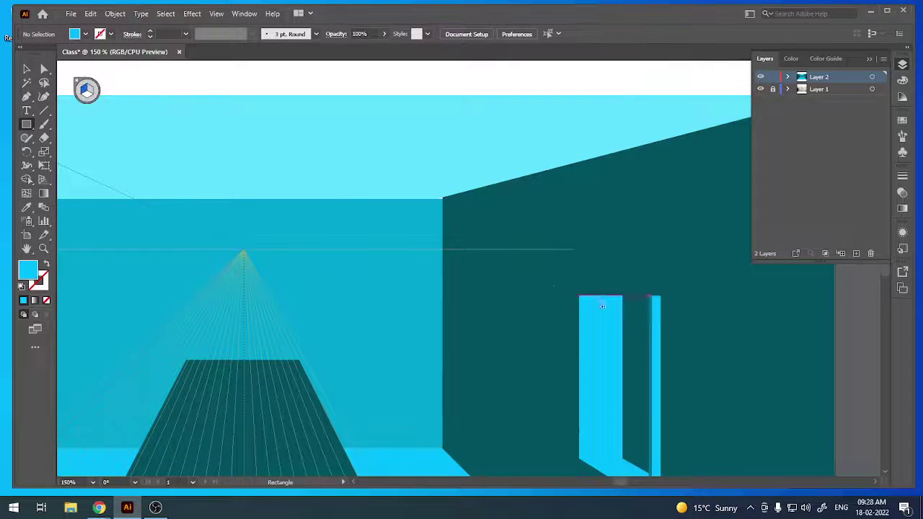
Draw a thin rectangle across the window top and nudge the pane's top-left anchor into perspective.
left_click_drag(618, 297, 590, 292)
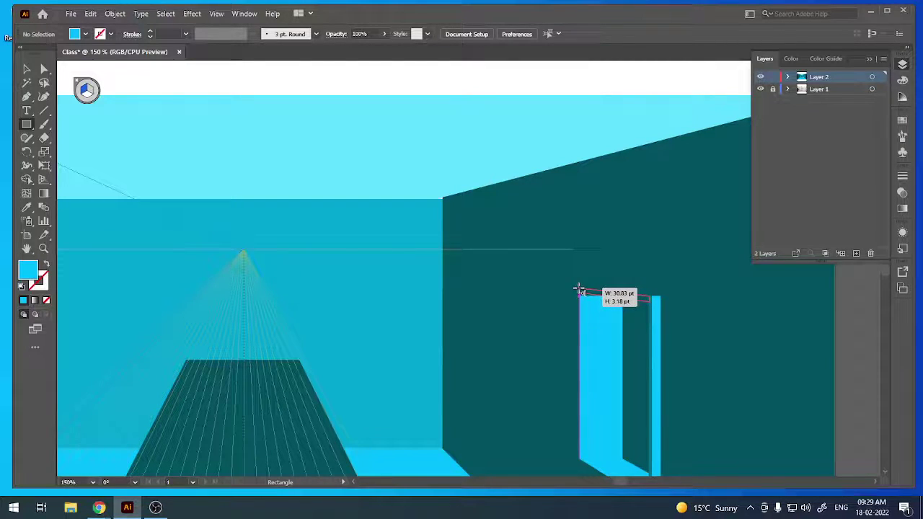
left_click_drag(590, 292, 580, 290)
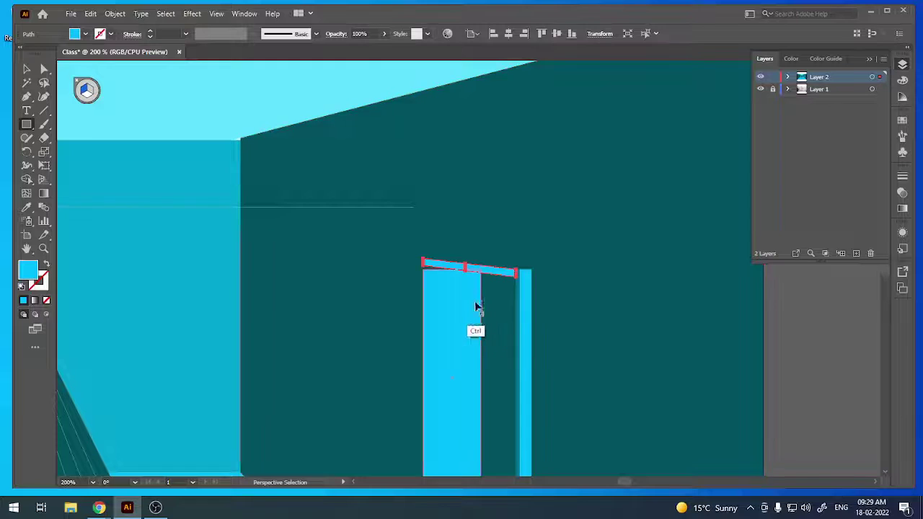
scroll(450, 290, "right", 3)
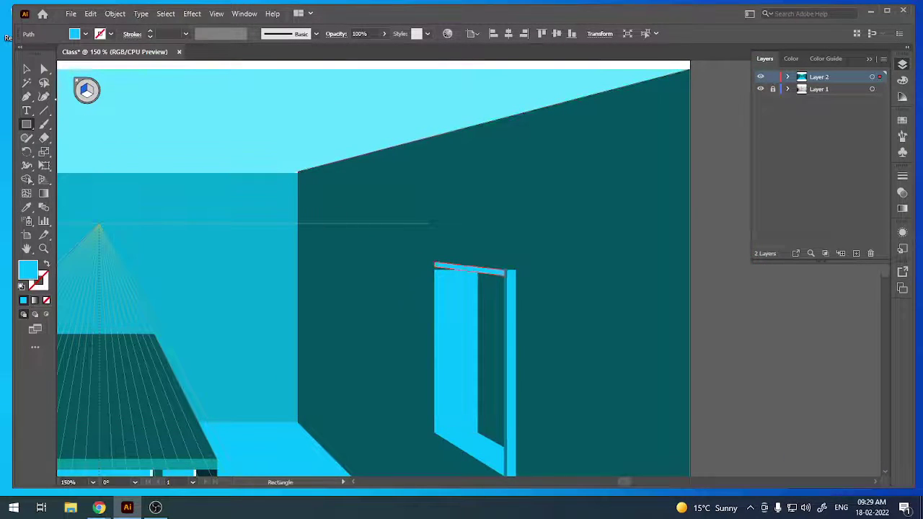
key("a")
left_click(436, 269)
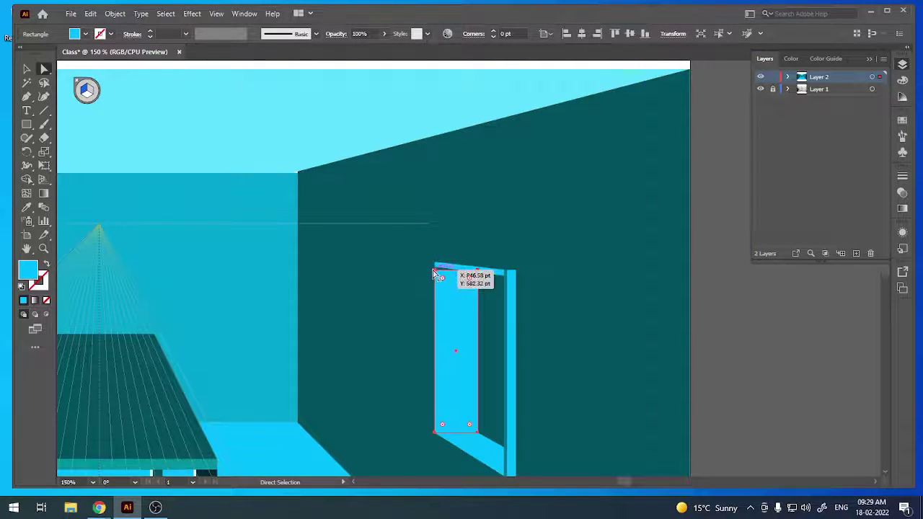
key("shift+Up")
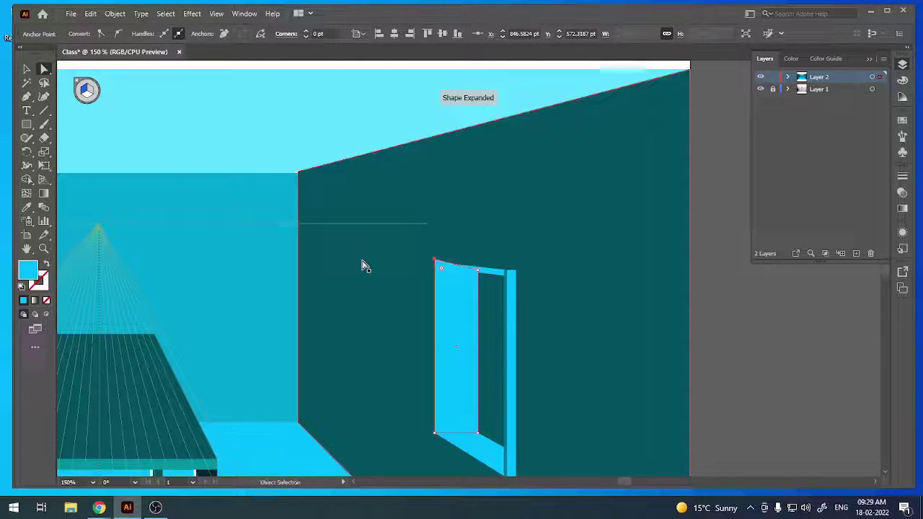
key("Down")
key("Down")
key("Down")
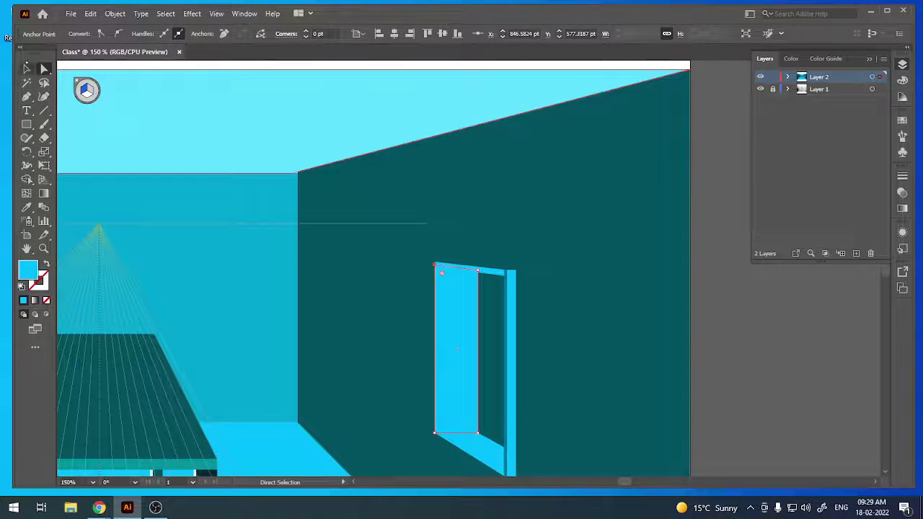
Fill the thin wedge above the window pane with the wall's dark teal.
left_click(748, 363)
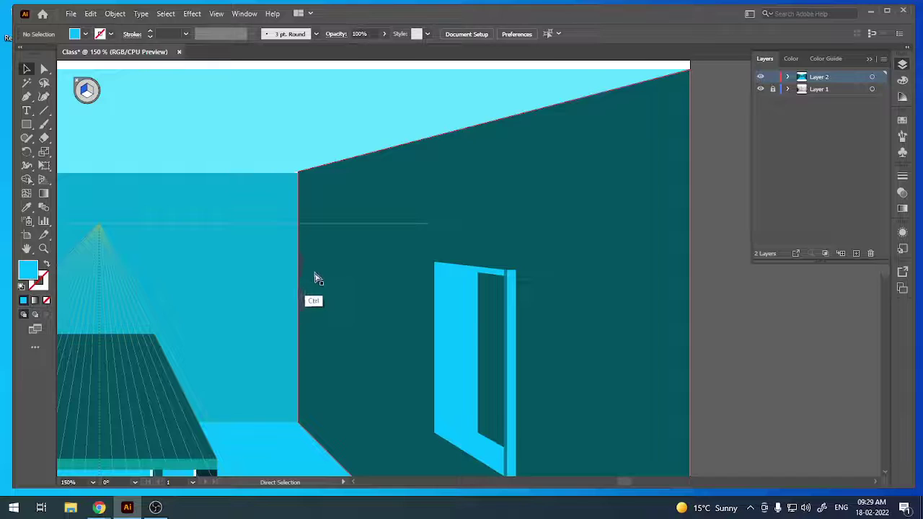
key("ctrl+minus")
key("ctrl+plus")
key("ctrl+plus")
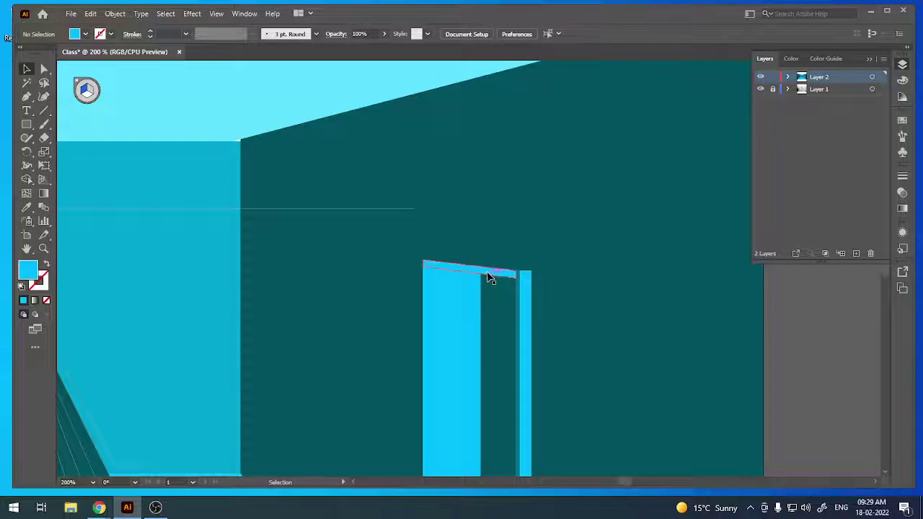
left_click(492, 275)
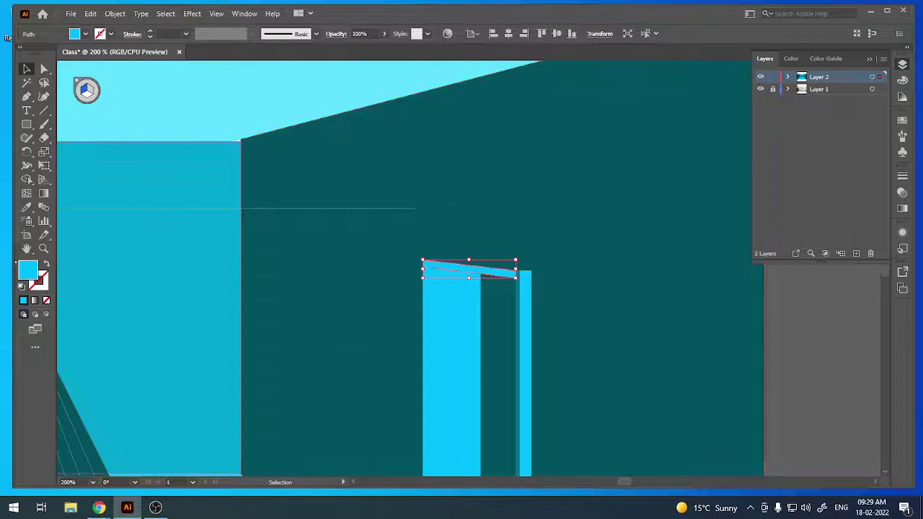
left_click(27, 207)
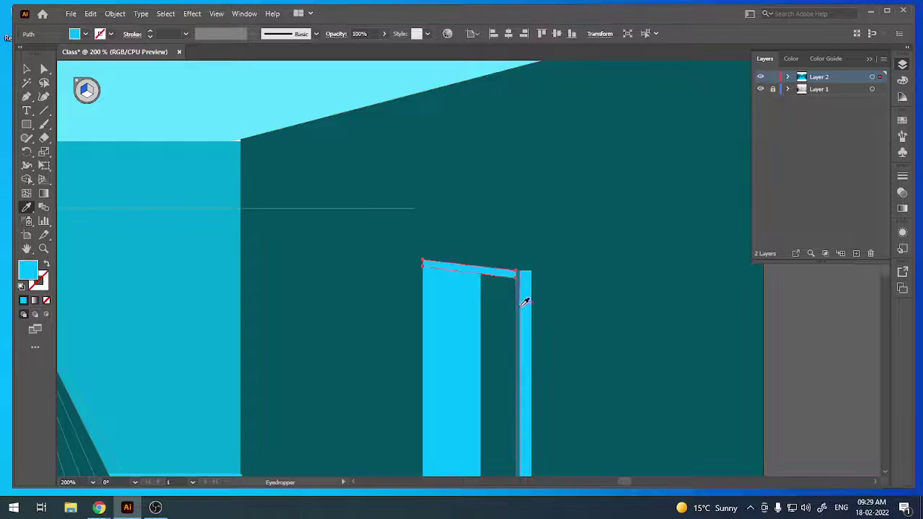
left_click(522, 306)
key("v")
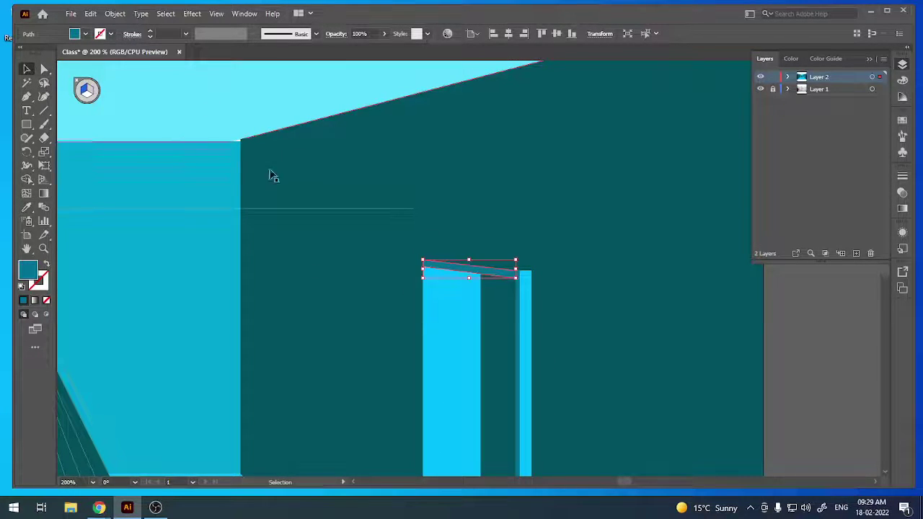
left_click(311, 214)
key("ctrl+minus")
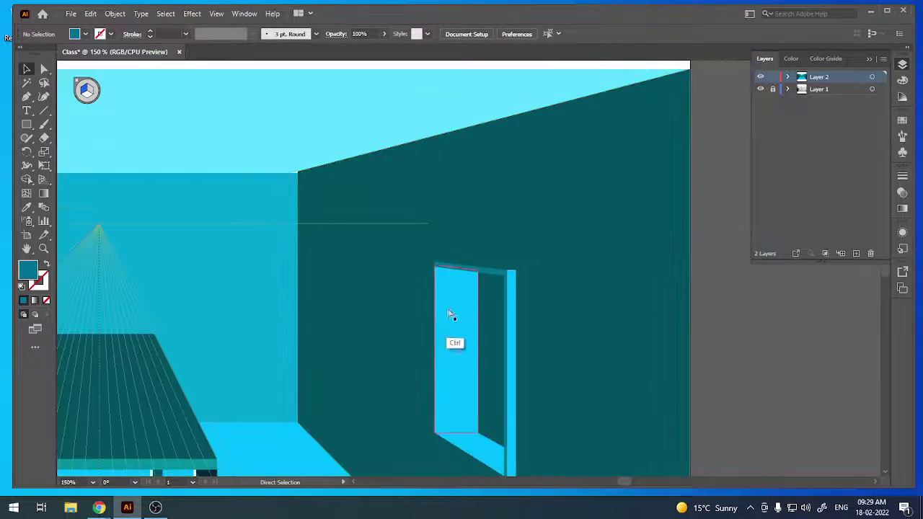
key("ctrl+minus")
key("ctrl+minus")
key("ctrl+minus")
key("ctrl+minus")
Draw a horizontal-plane perspective slab across the top of the doorway.
key("ctrl+plus")
key("ctrl+plus")
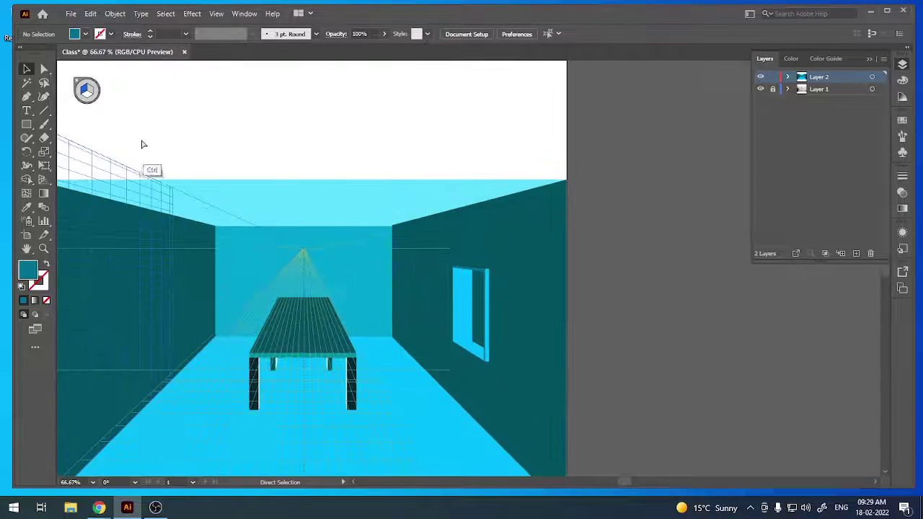
scroll(143, 144, "left", 5)
scroll(143, 144, "up", 2)
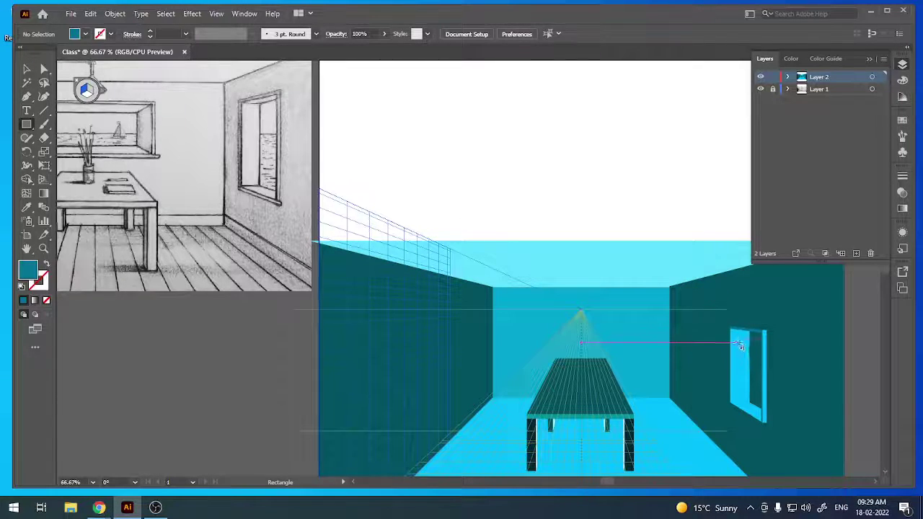
key("ctrl+equal")
key("ctrl+equal")
mouse_move(707, 327)
left_mouse_down()
mouse_move(619, 249)
mouse_move(339, 195)
left_mouse_up()
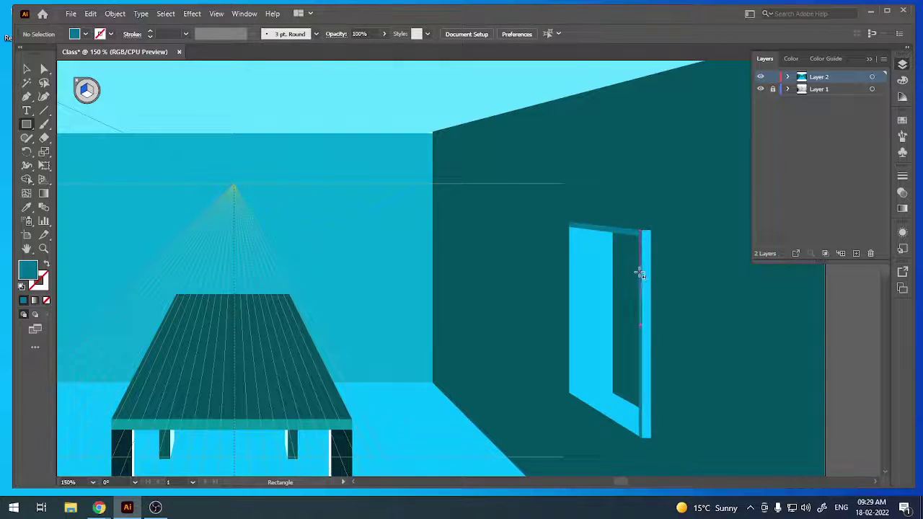
left_click_drag(640, 256, 591, 228)
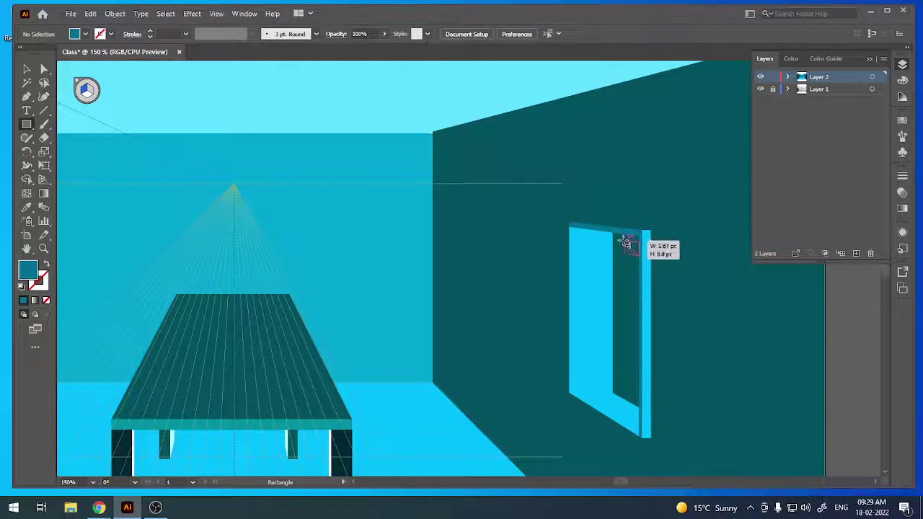
key("ctrl+shift+a")
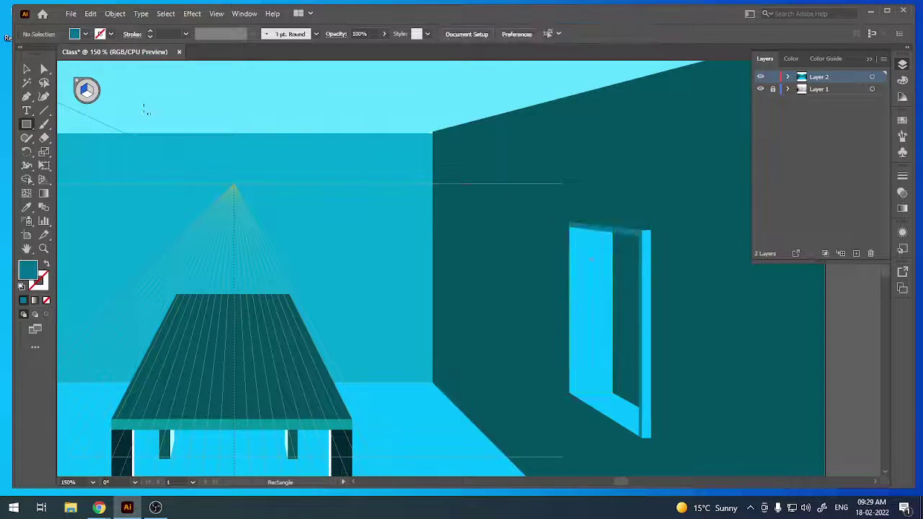
left_click(87, 99)
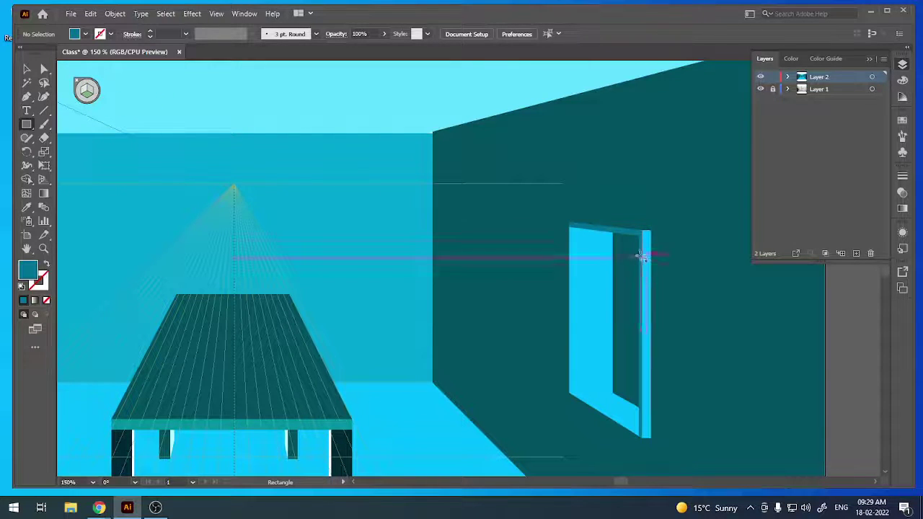
left_click_drag(641, 254, 594, 228)
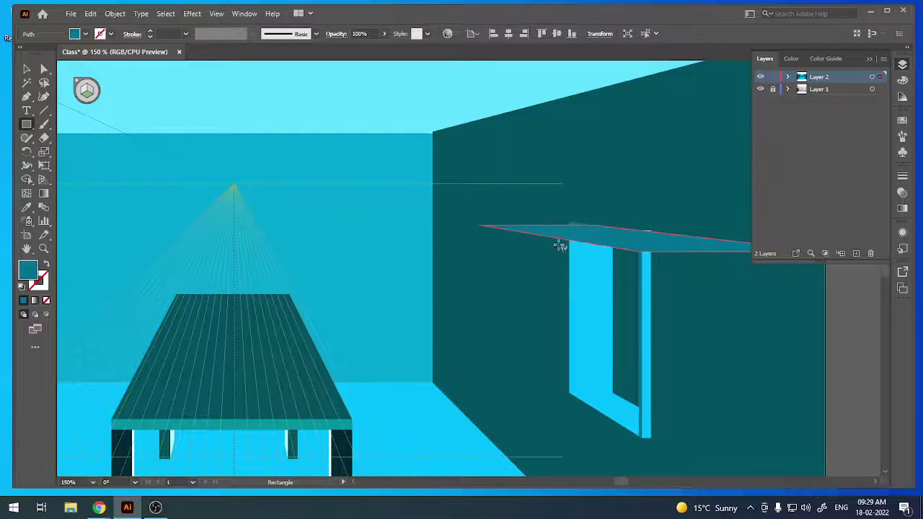
Trim the slab to the door's width, removing its left and right excess with Shape Builder.
key("v")
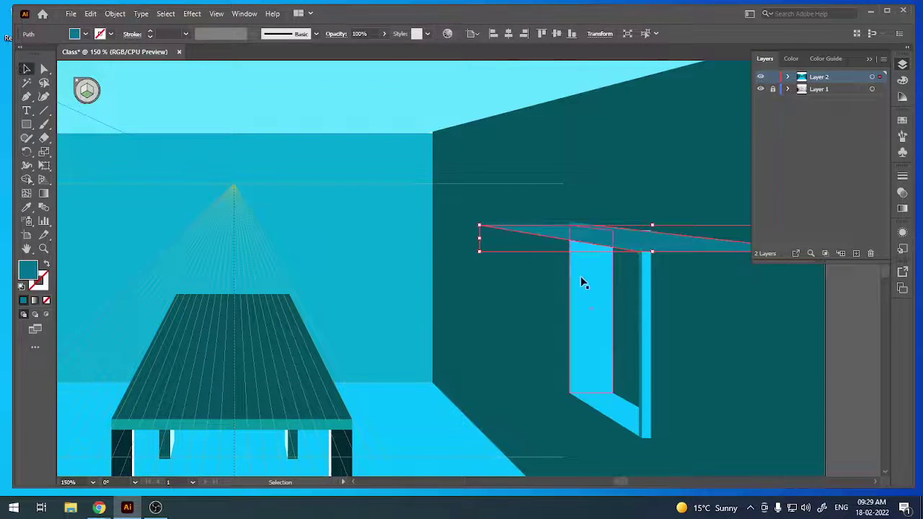
left_click(577, 271)
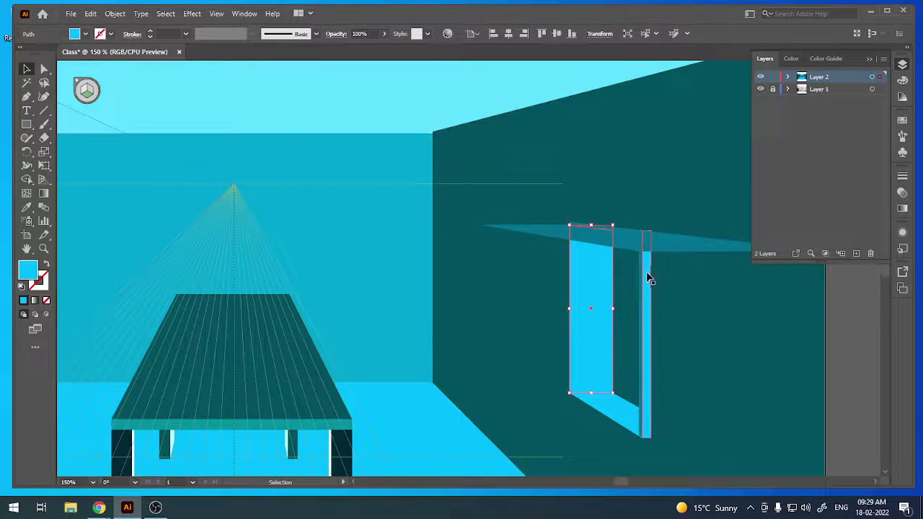
left_click(648, 274)
left_click(574, 228)
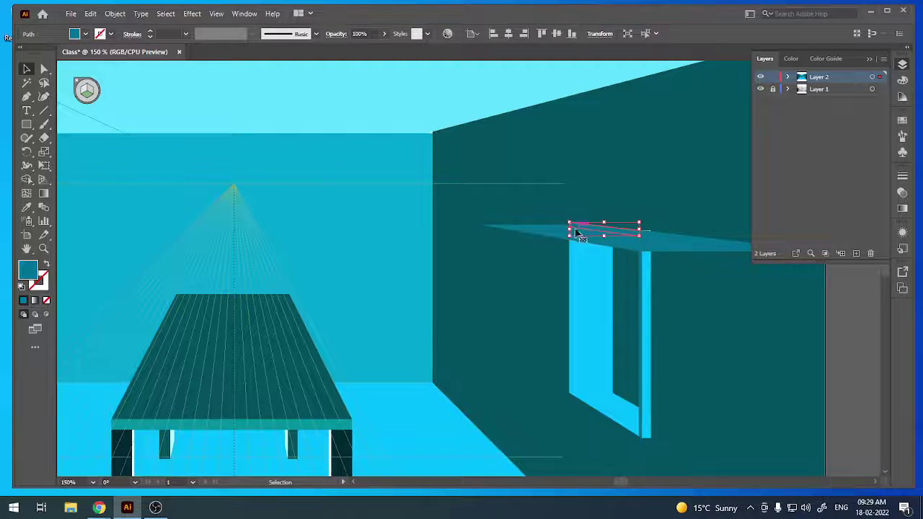
left_click(622, 251, "shift")
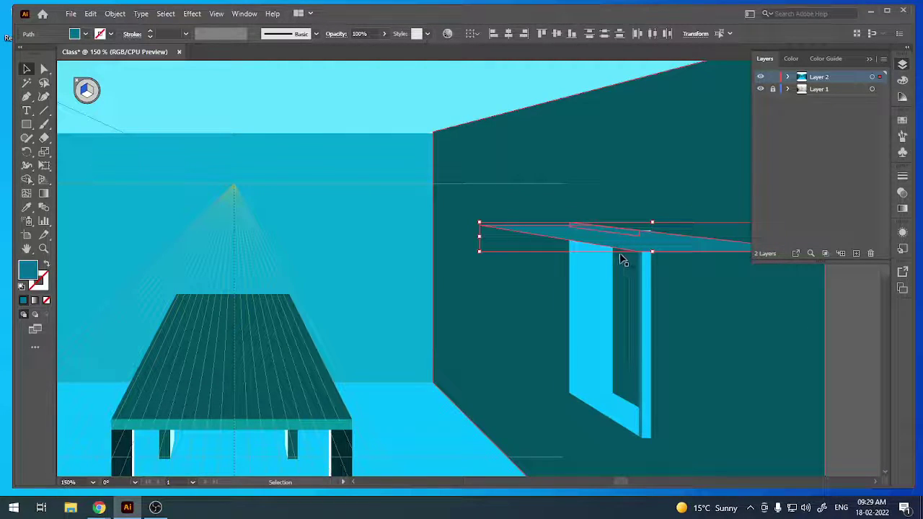
left_click(629, 310, "shift")
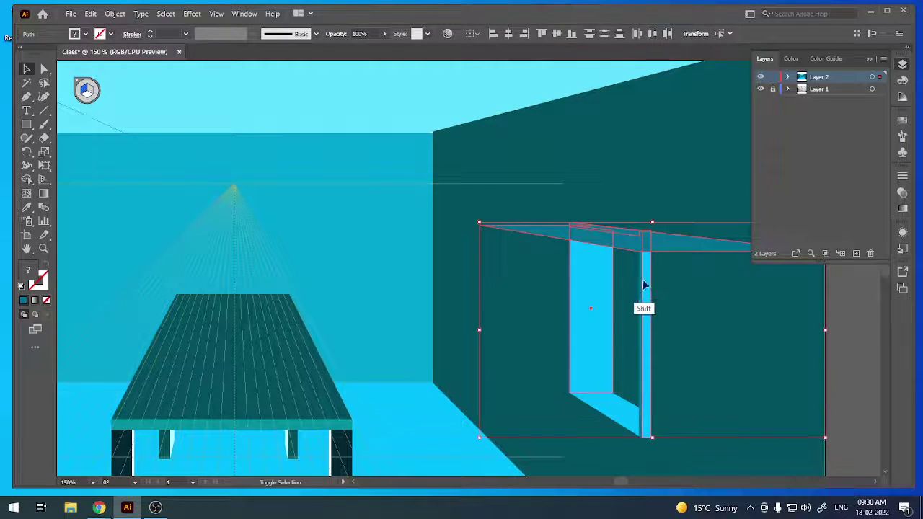
key("shift+m")
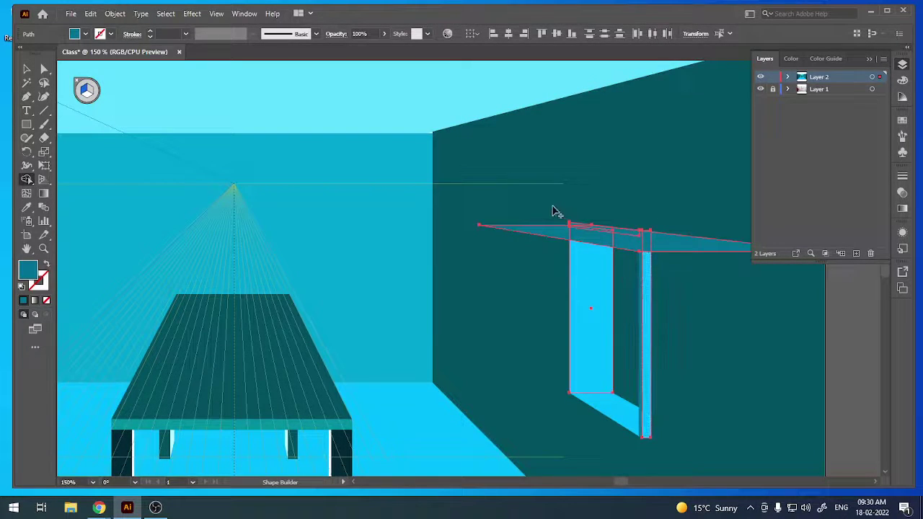
left_click(552, 230, "alt")
left_click(670, 249, "alt")
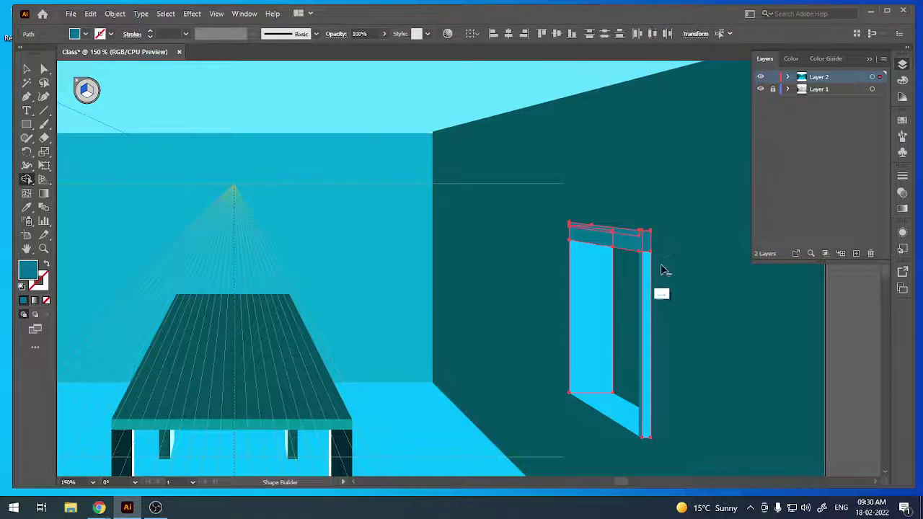
left_click(27, 68)
left_click(505, 274)
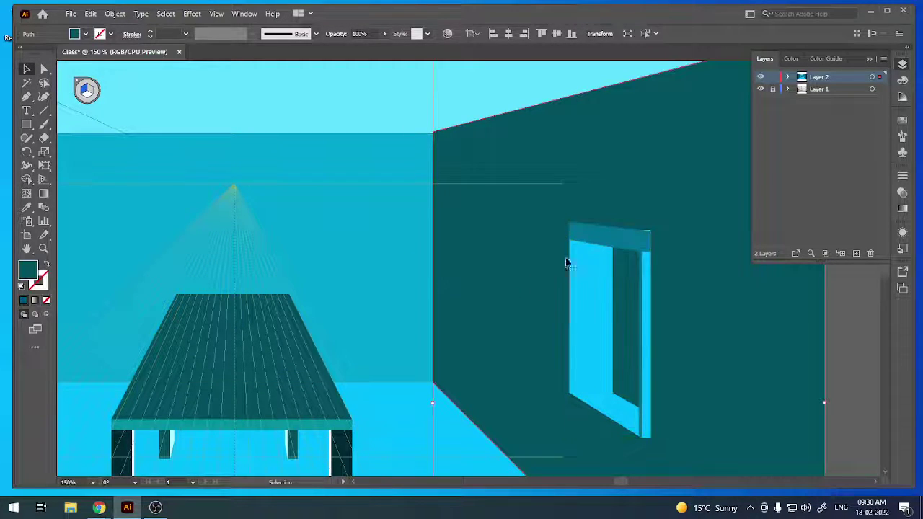
left_click(606, 247)
Give the door's top piece a bright cyan 15D3FF fill.
key("a")
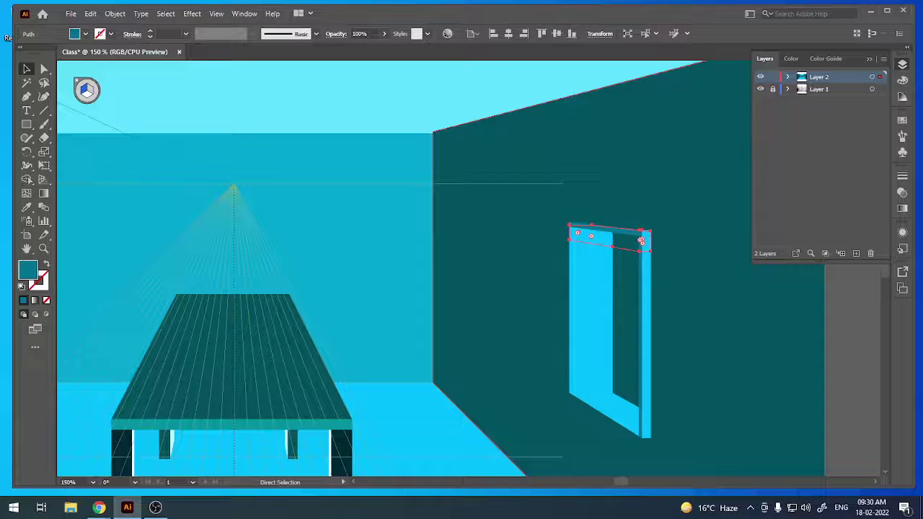
key("v")
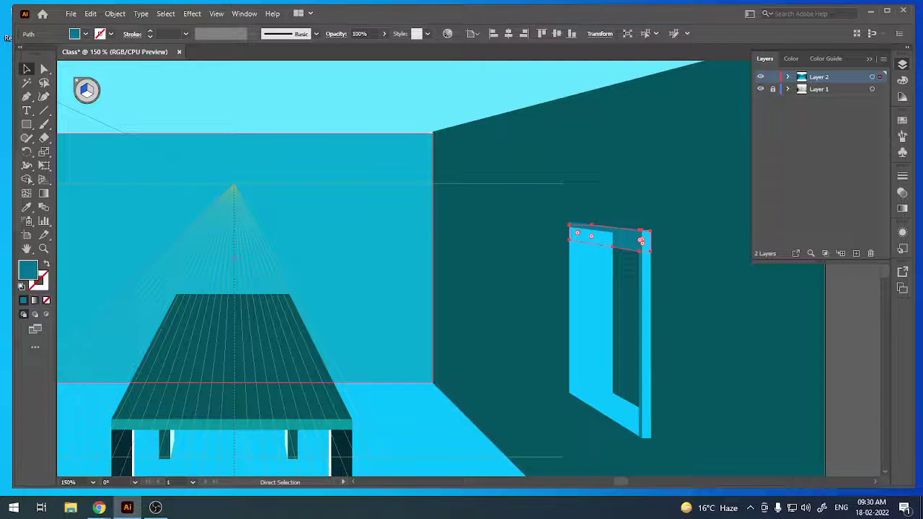
key("v")
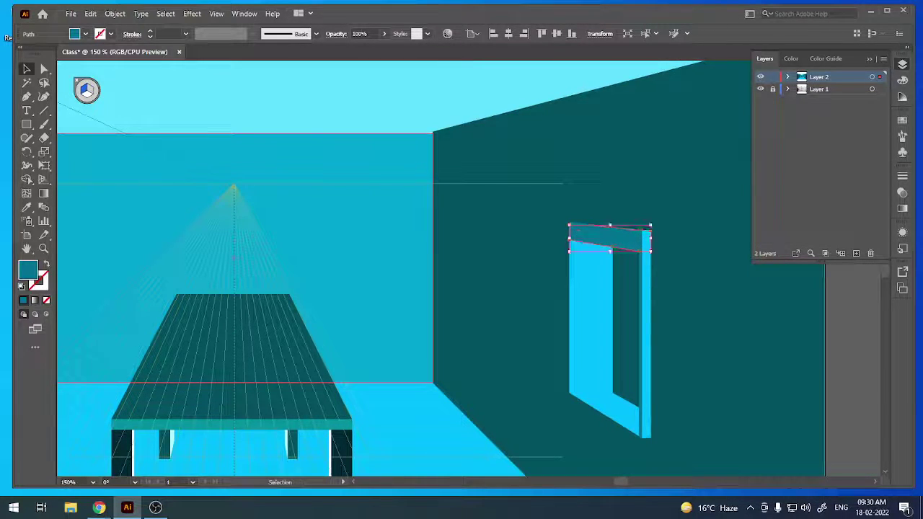
type("15D3FF")
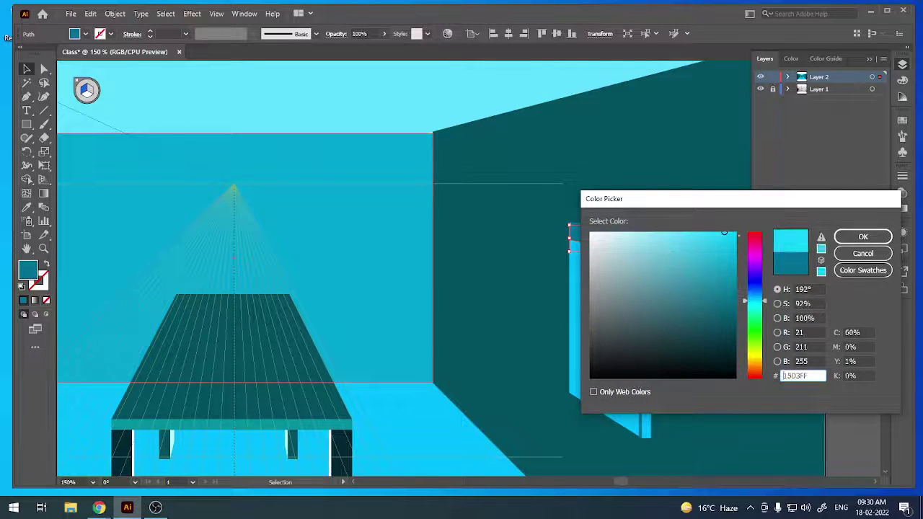
left_click(859, 239)
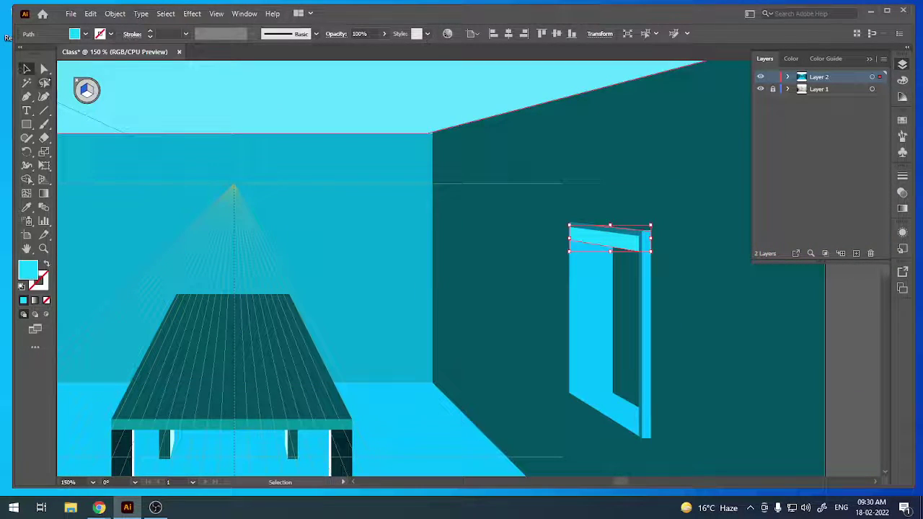
left_click(429, 394)
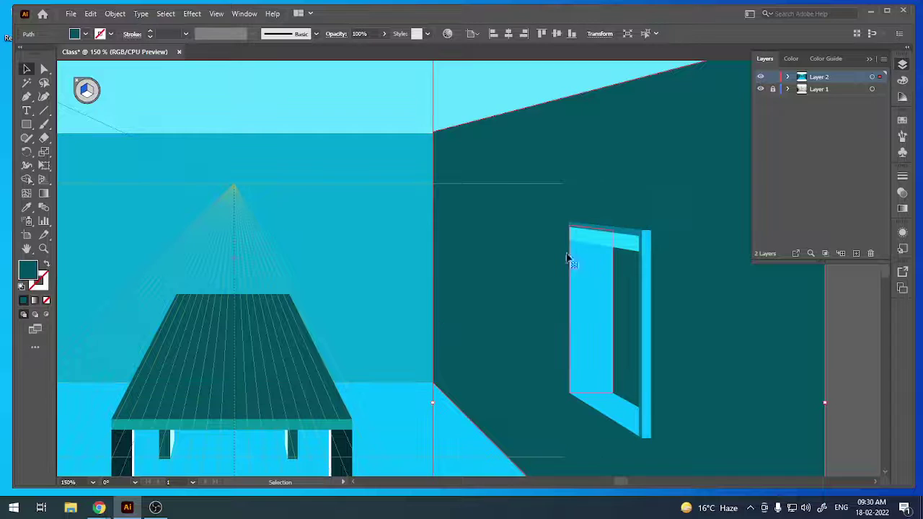
left_click(612, 250)
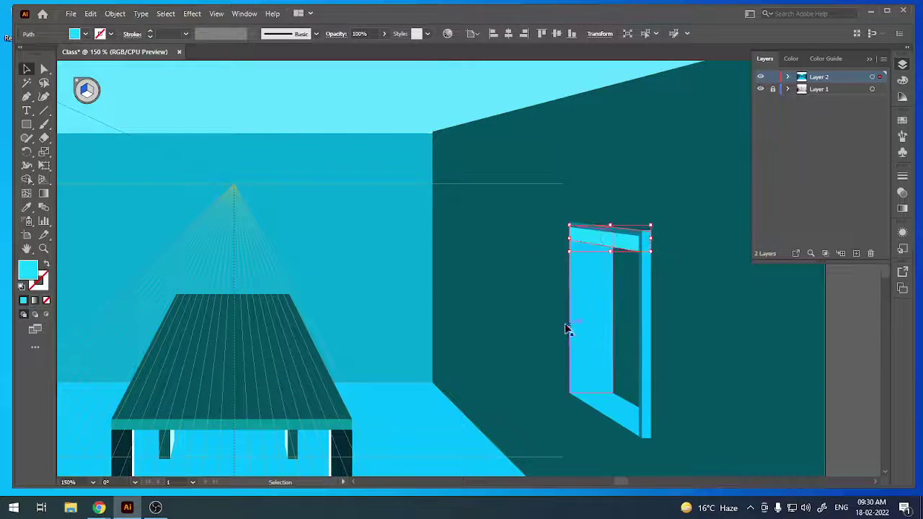
key("ctrl+shift+a")
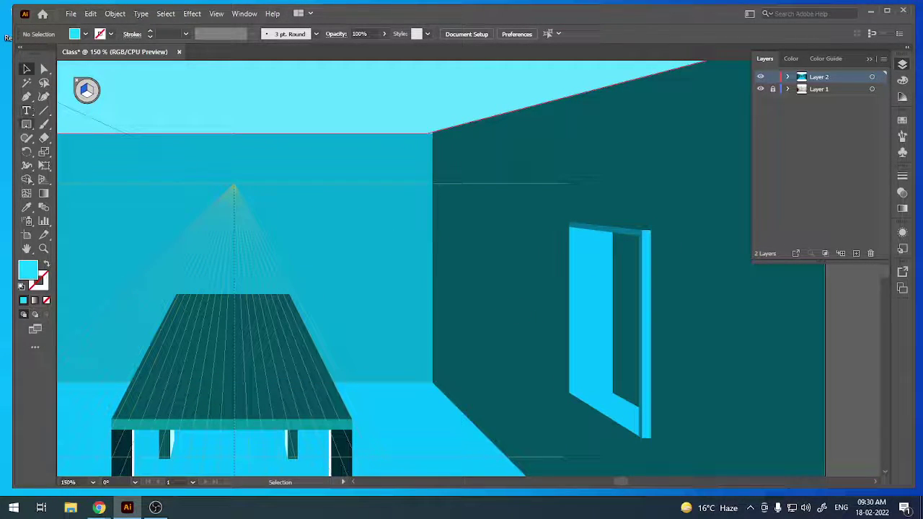
left_click(26, 124)
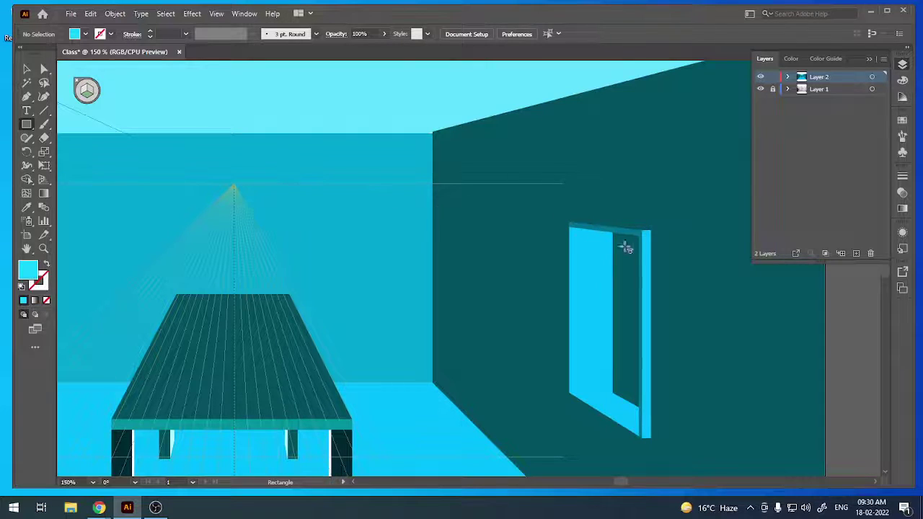
Draw a thin horizontal plane at the door top and split the door face along it with Shape Builder.
left_click_drag(642, 238, 588, 244)
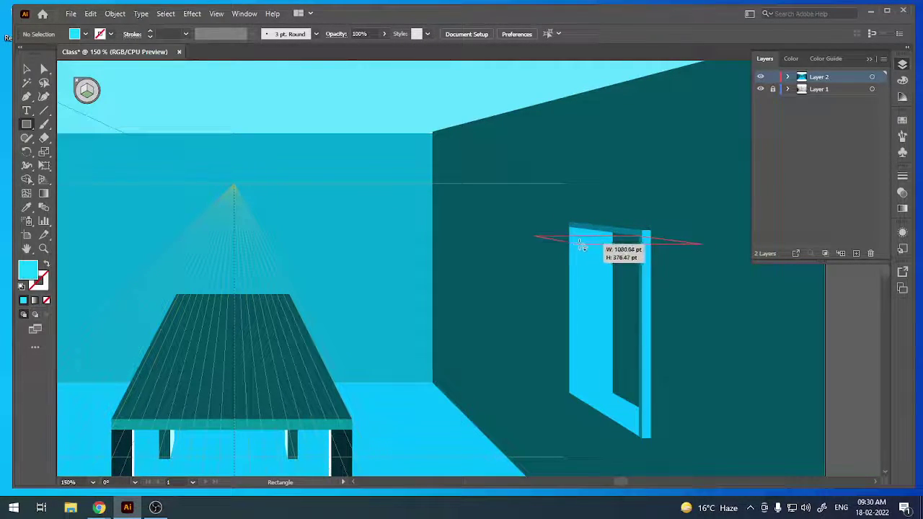
left_click_drag(585, 244, 570, 268)
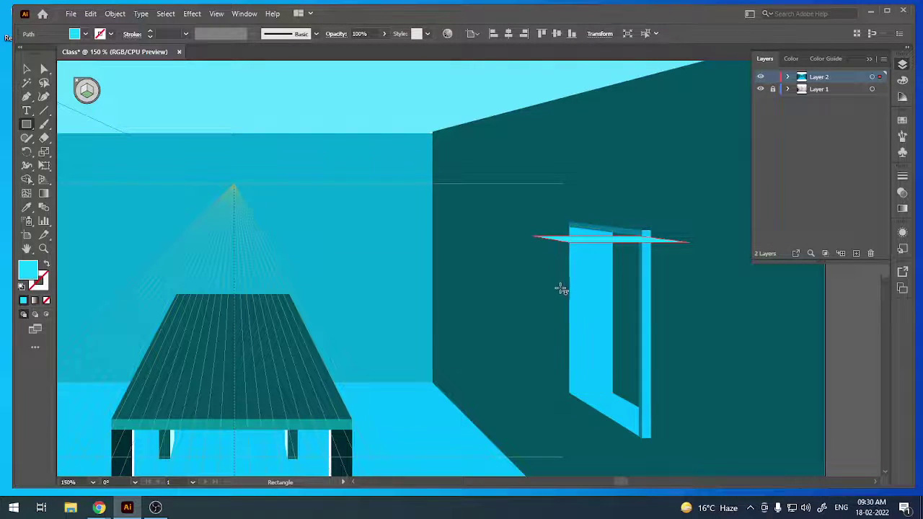
key("v")
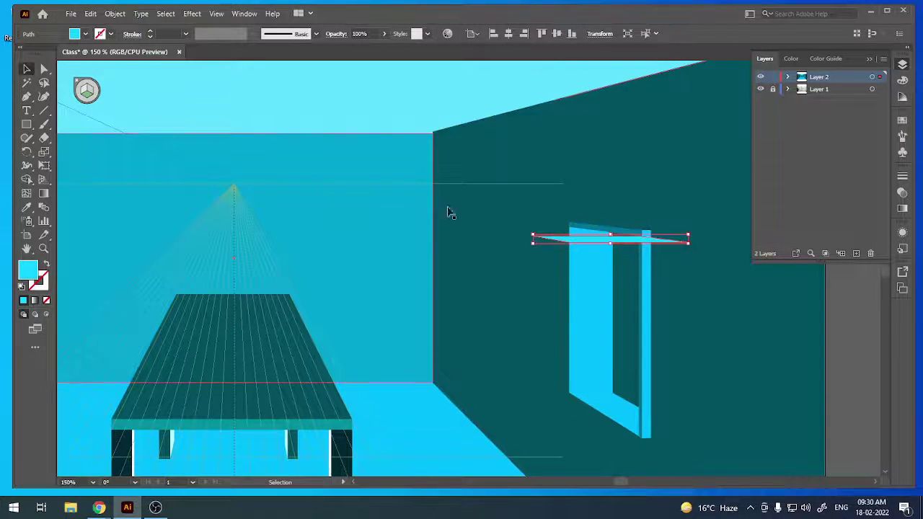
left_click(592, 242, "shift")
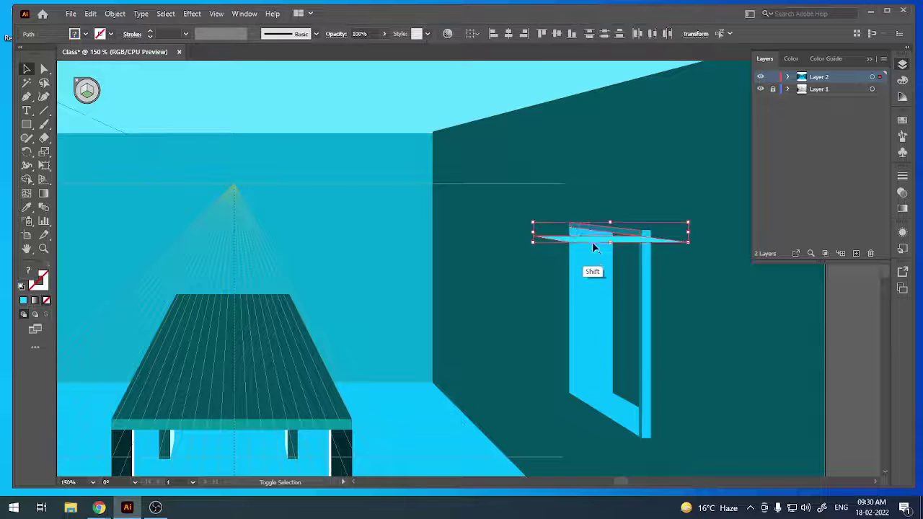
left_click(641, 264, "shift")
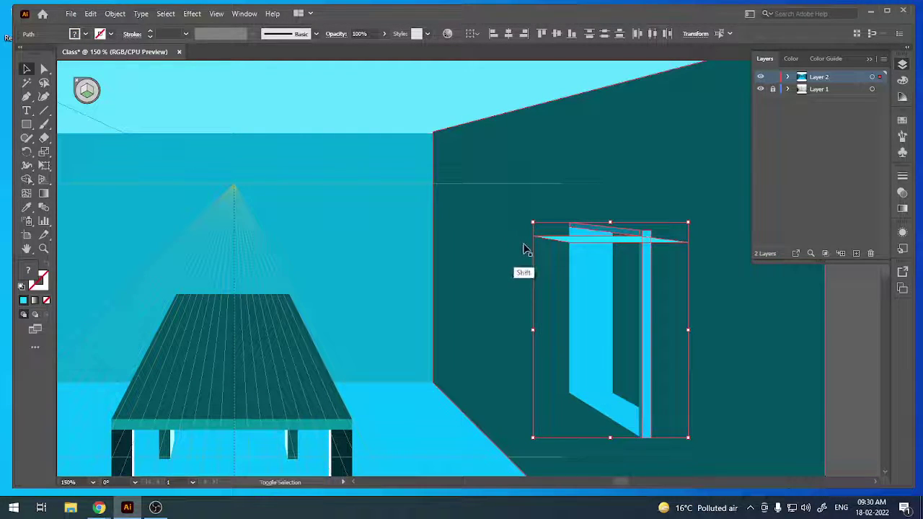
key("shift+m")
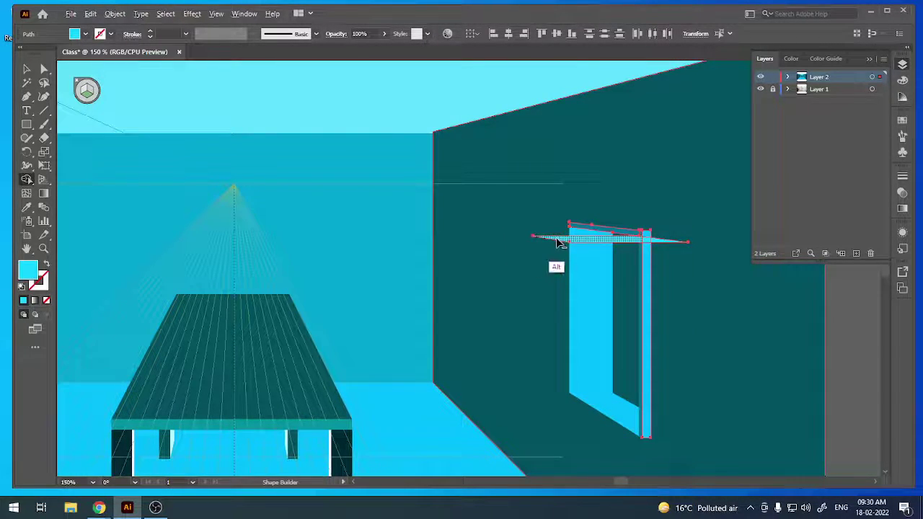
left_click(580, 272)
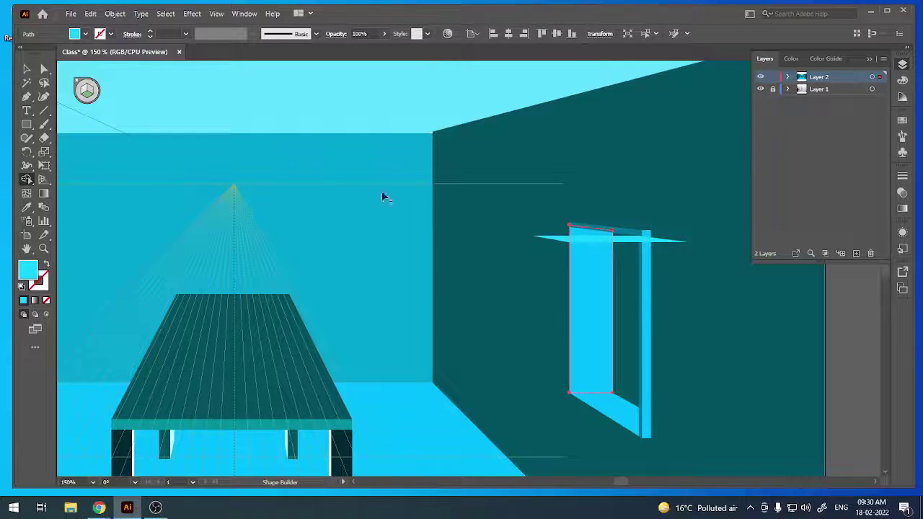
key("v")
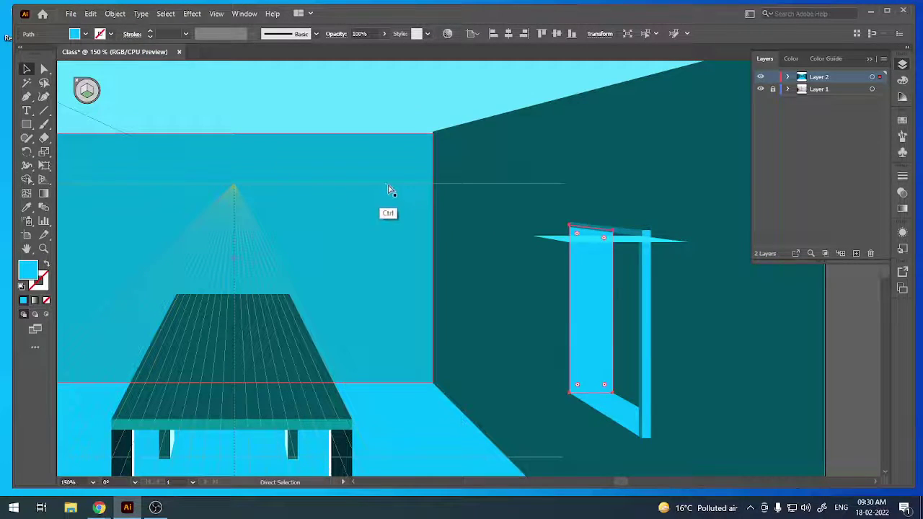
key("ctrl+minus")
key("ctrl+minus")
Lock the right wall in the Layer 2 list so it stays put.
left_click(531, 213)
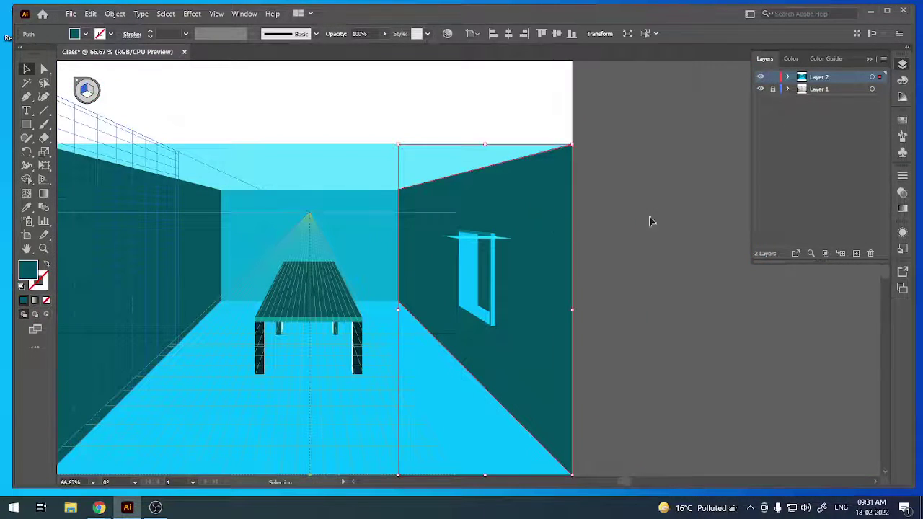
left_click(787, 76)
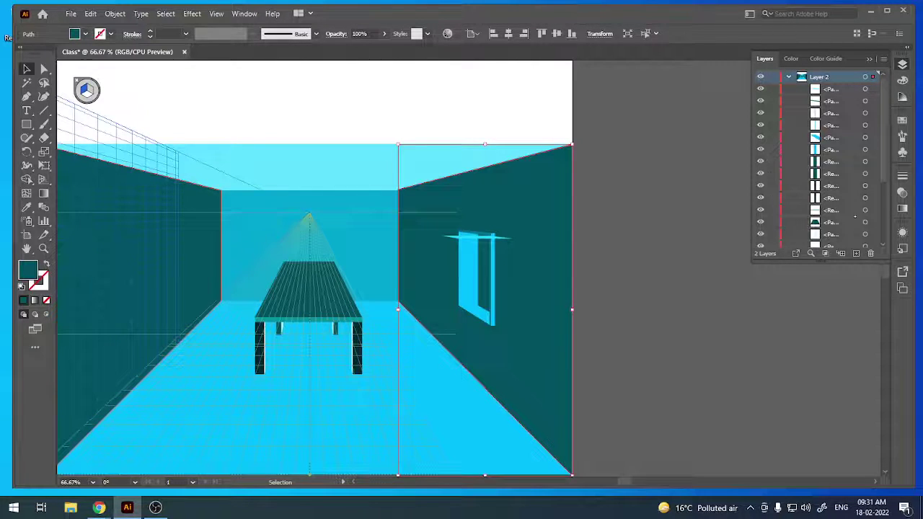
scroll(822, 159, "down", 2)
scroll(823, 158, "down", 2)
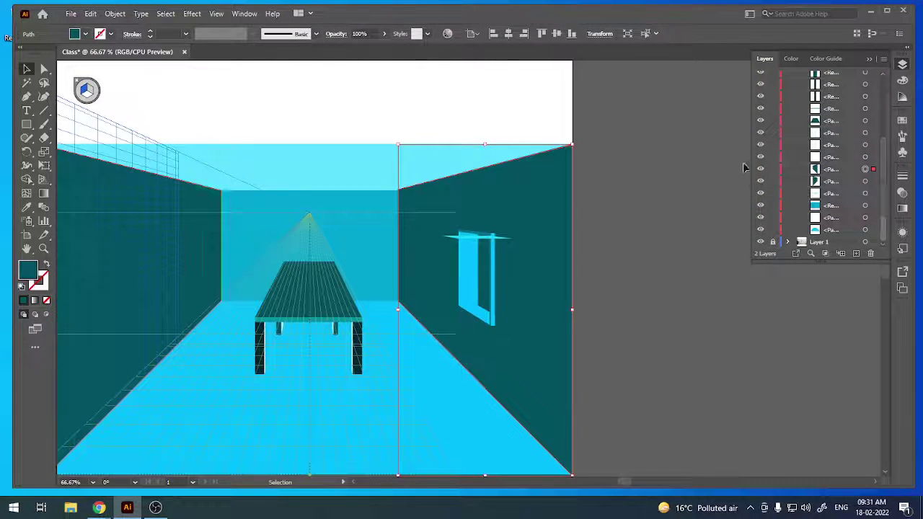
left_click(772, 169)
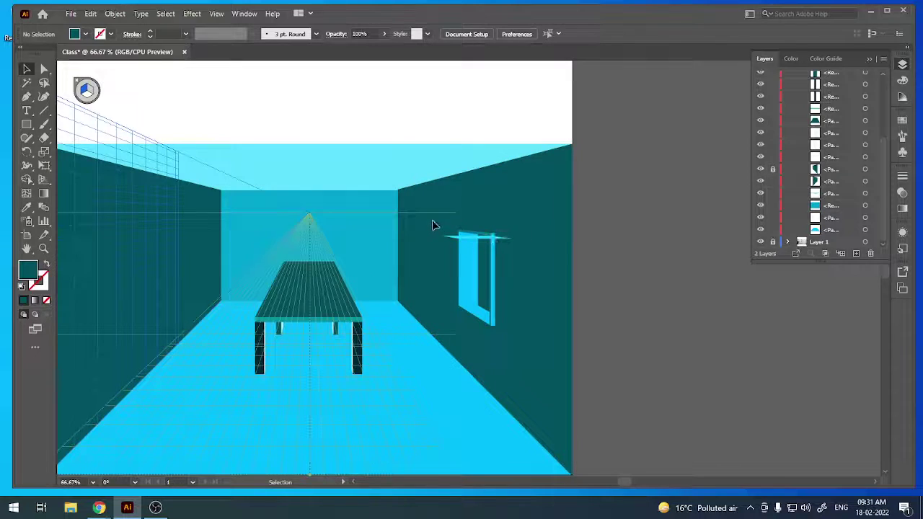
Remove the ledge slivers sticking out left and right of the frame with Shape Builder.
left_click(491, 317)
key("ctrl+plus")
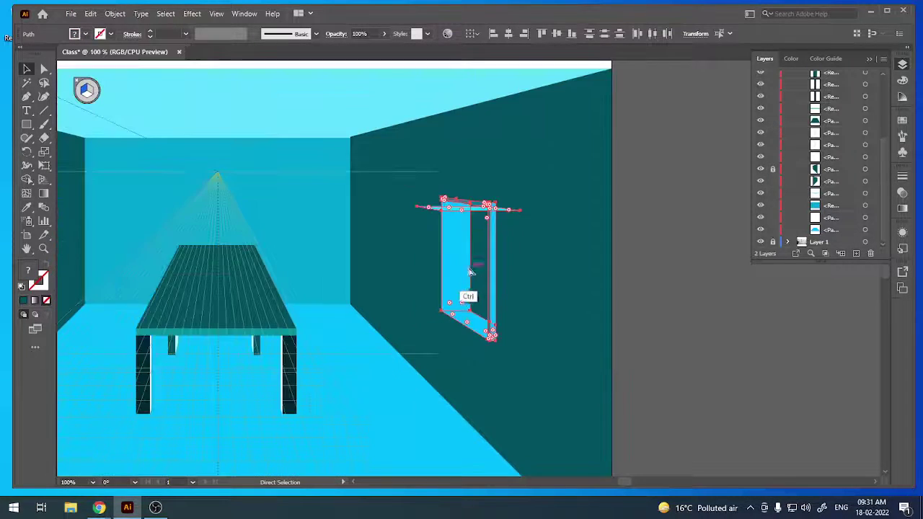
key("ctrl+plus")
key("ctrl+plus")
key("shift+m")
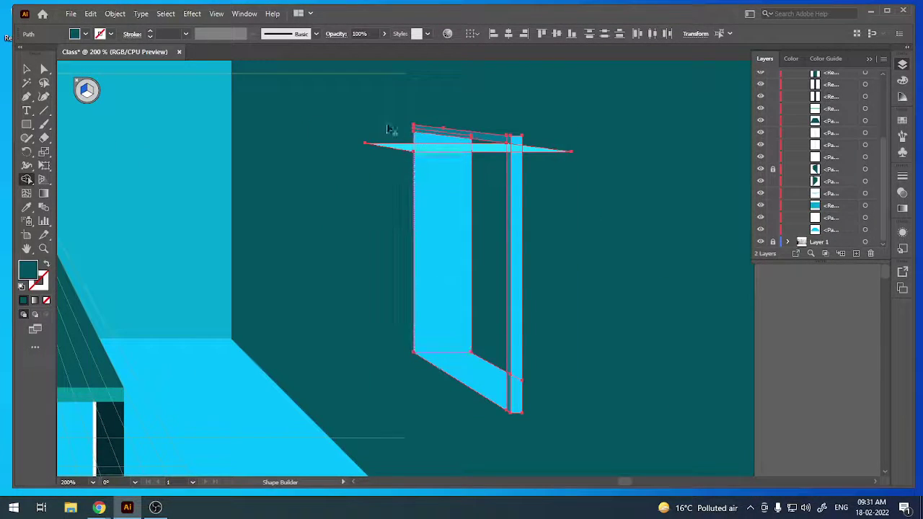
left_click(395, 147, "alt")
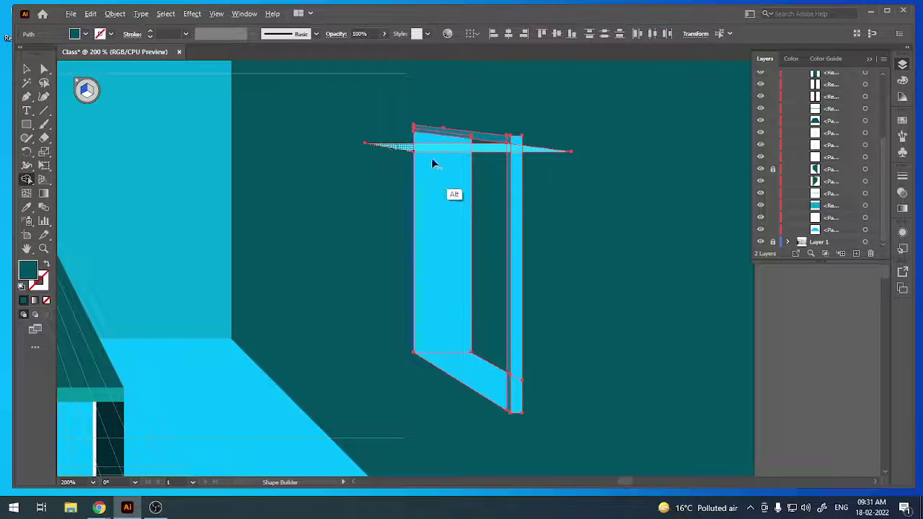
left_click(552, 150, "alt")
key("v")
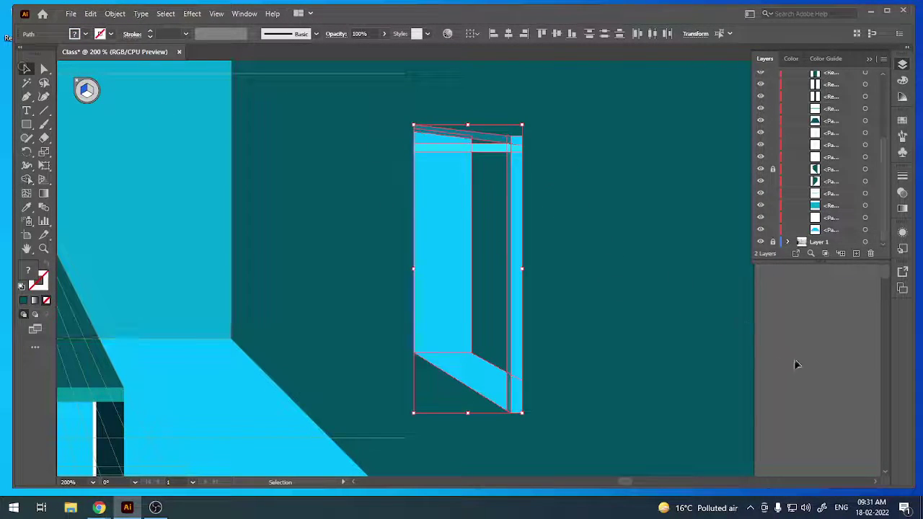
key("ctrl+shift+a")
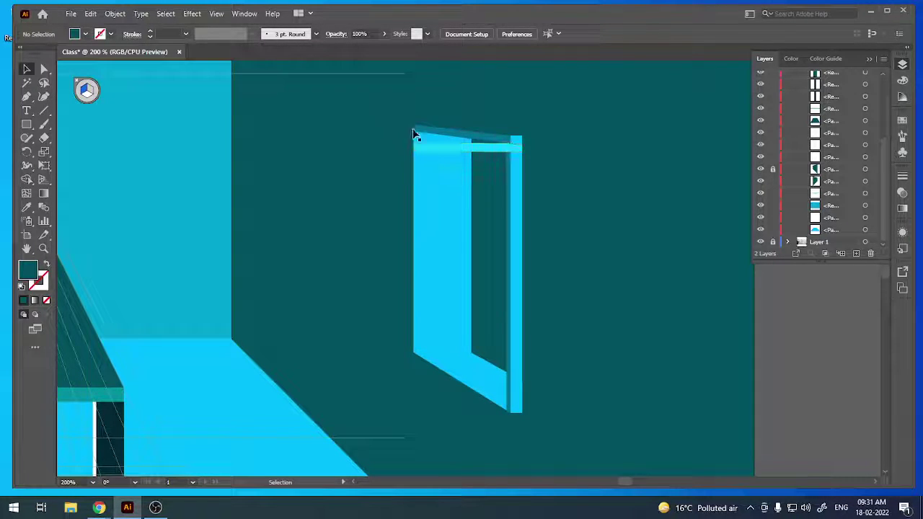
Raise the top strip's top-edge anchors so its upper edge slopes in perspective.
left_click(424, 153)
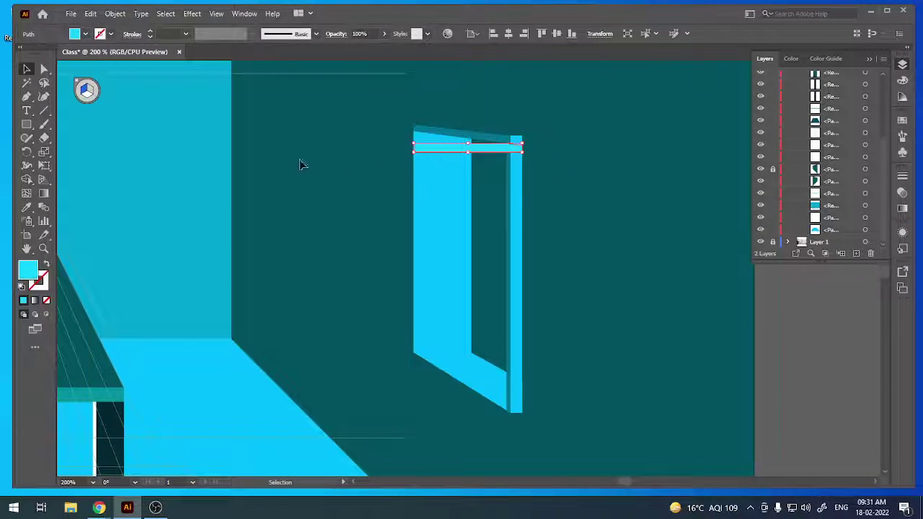
left_click(44, 69)
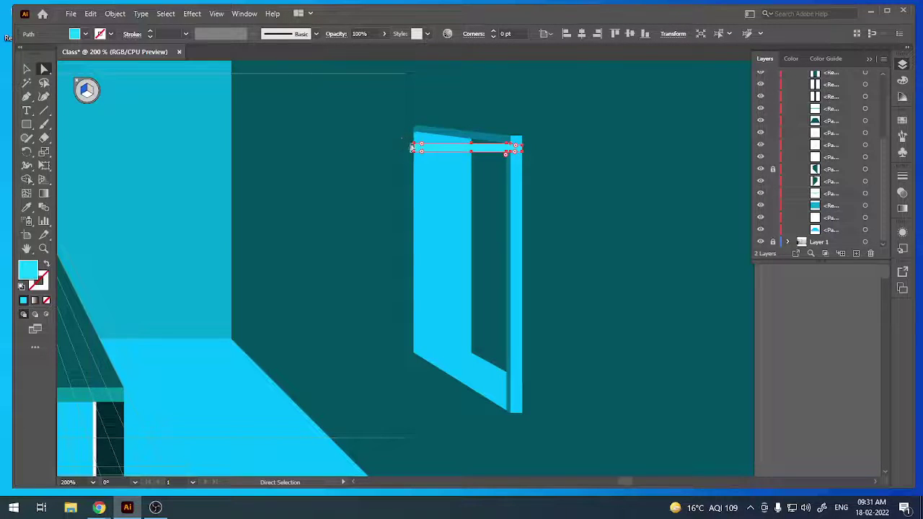
left_click_drag(408, 138, 402, 157)
key("shift+Up")
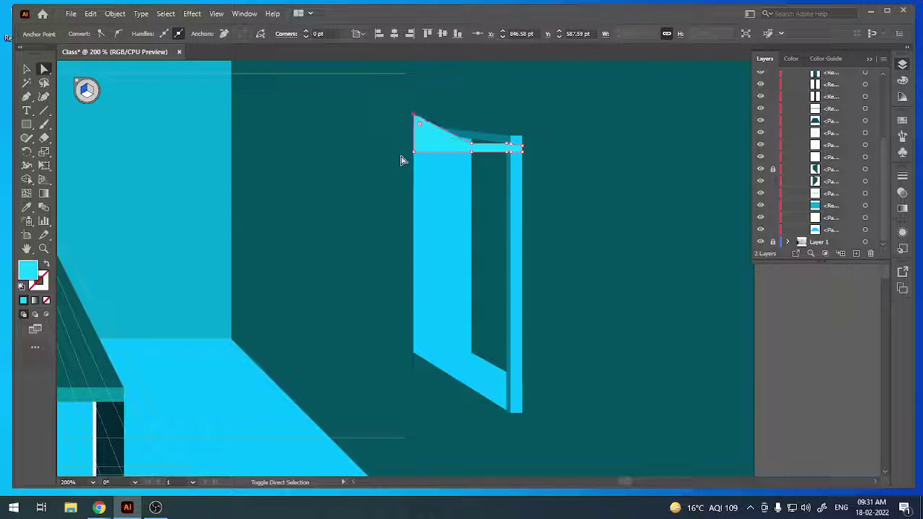
left_click(471, 143)
key("shift+Up")
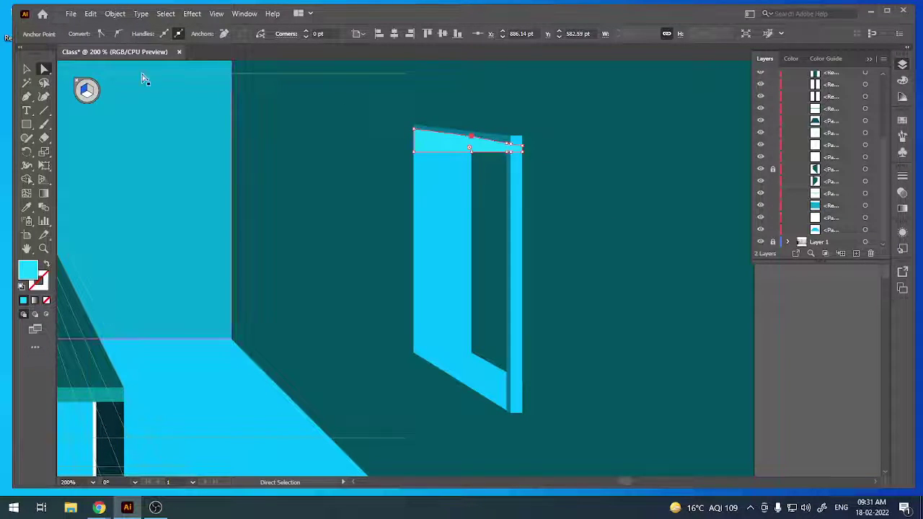
key("v")
left_click(437, 159, "shift")
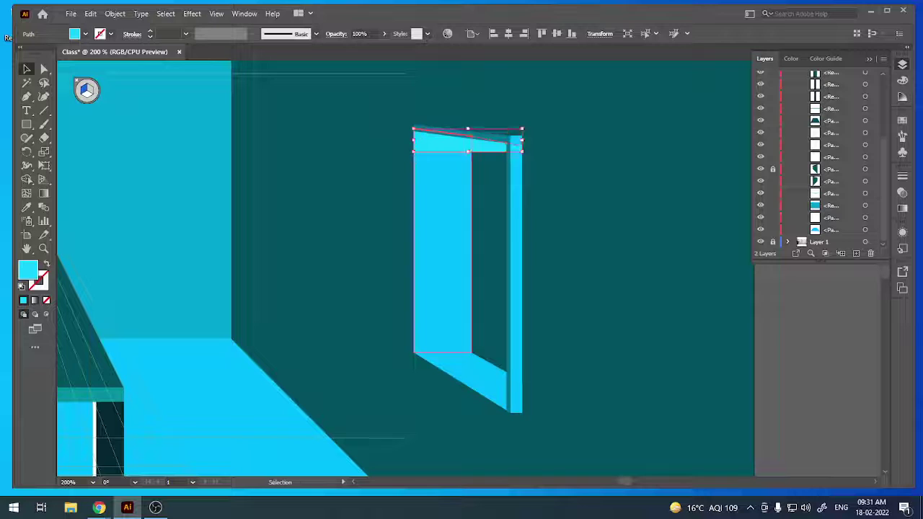
key("ctrl+shift+a")
Raise the header's lower-left and bottom-middle anchors to slant it toward the vanishing point.
key("ctrl+minus")
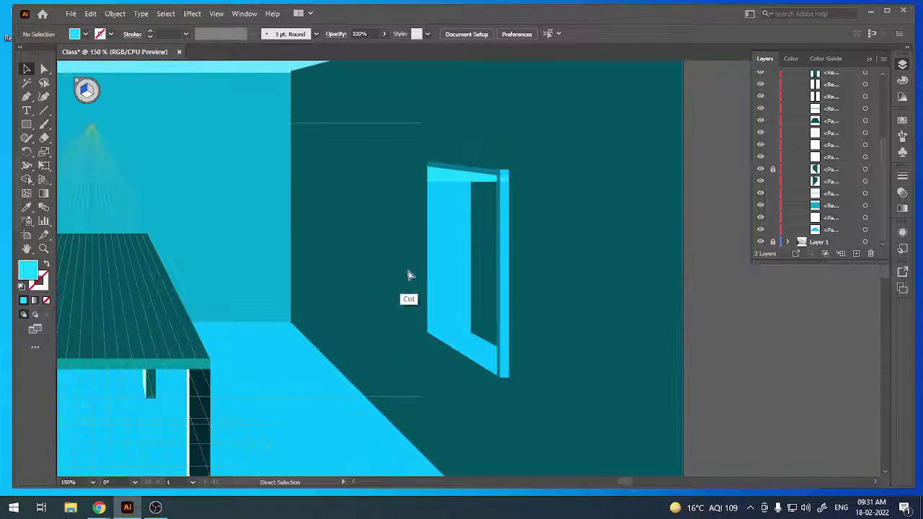
key("ctrl+minus")
key("ctrl+minus")
key("ctrl+minus")
key("ctrl+minus")
key("ctrl+plus")
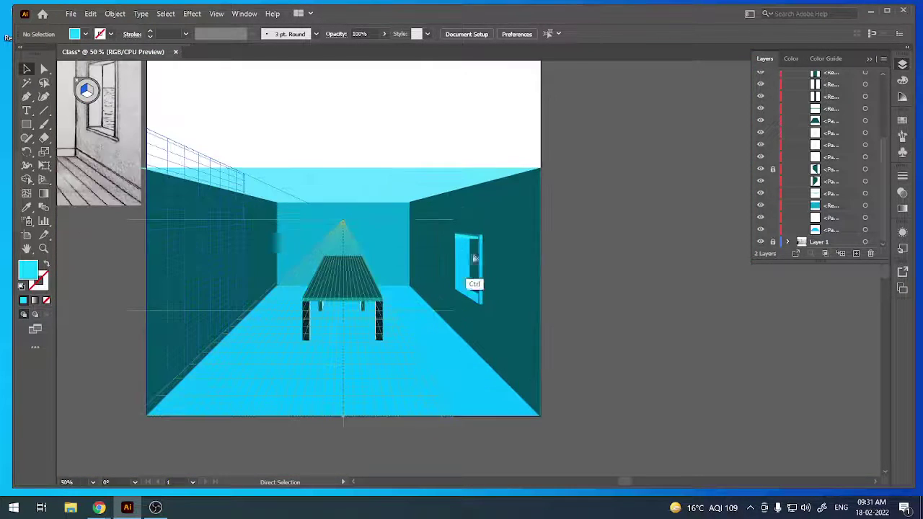
scroll(474, 259, "up", 3)
scroll(448, 243, "up", 2)
left_click_drag(447, 161, 491, 280)
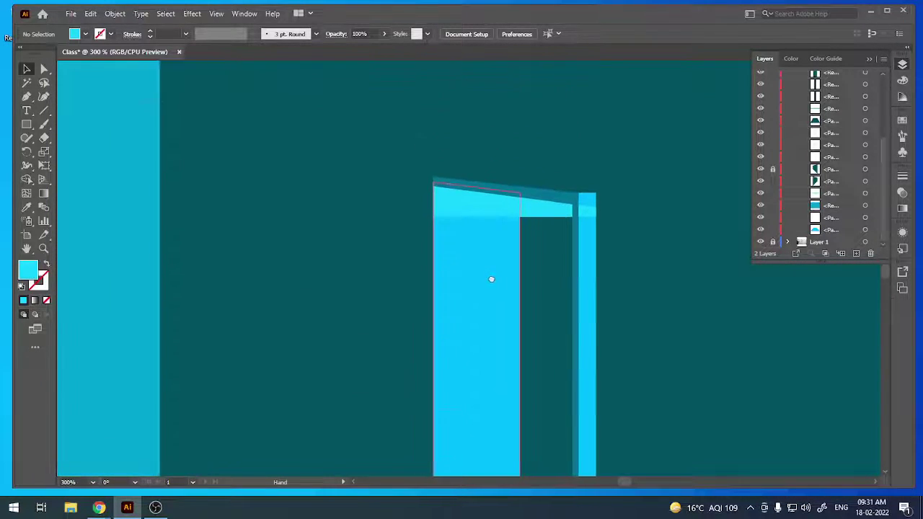
left_click(468, 209)
key("a")
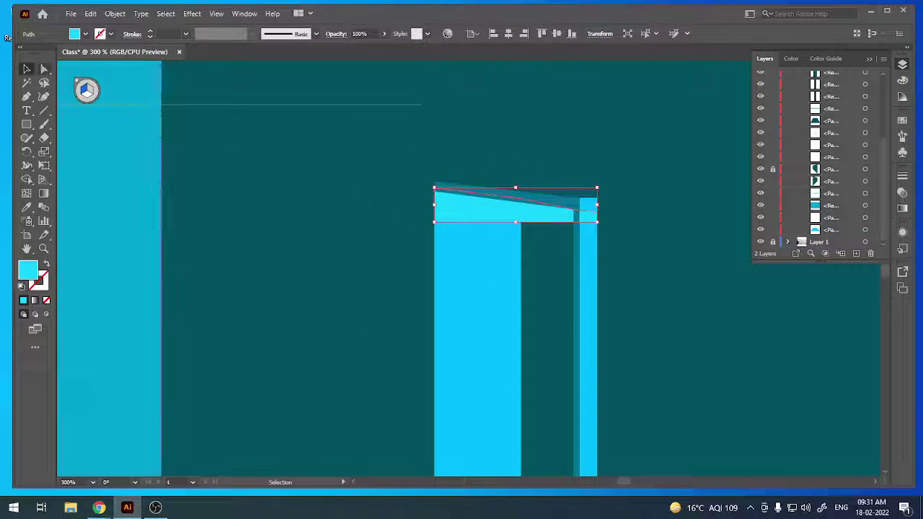
left_click(435, 222)
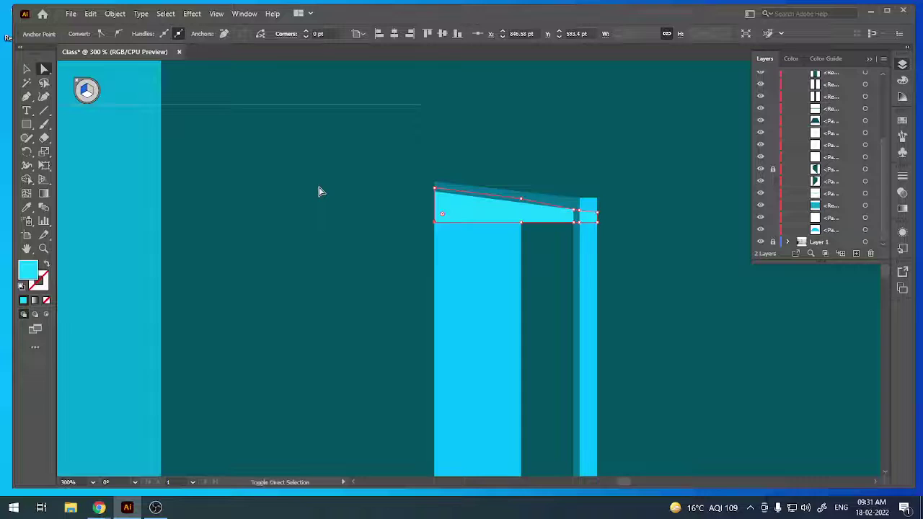
key("shift+Up")
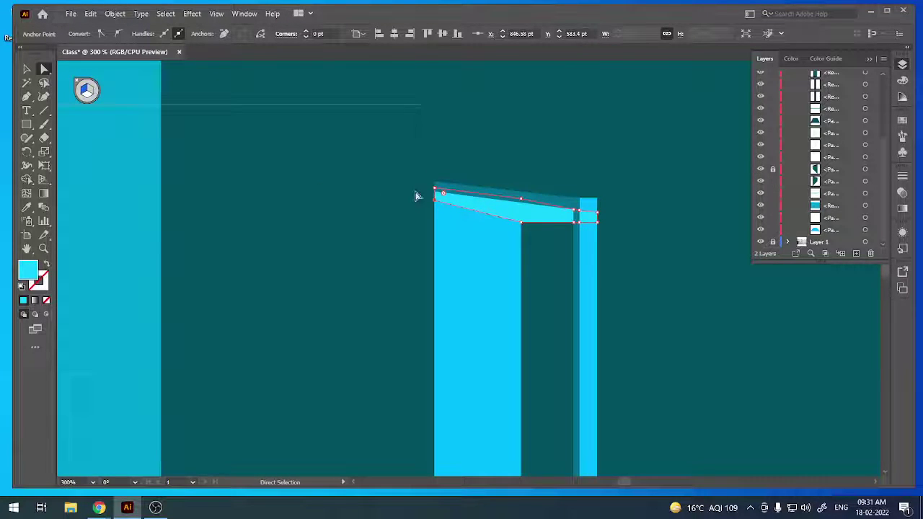
left_click(521, 222)
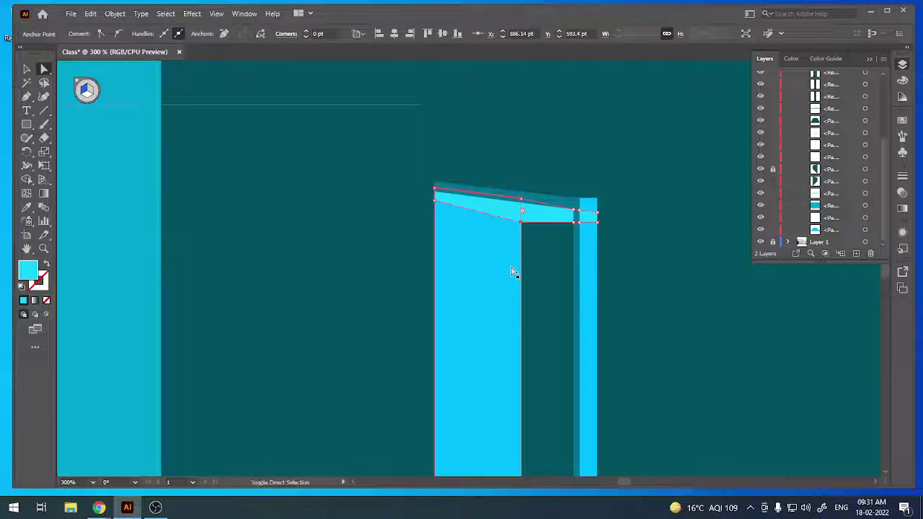
key("shift+Up")
key("Down")
key("Down")
key("Down")
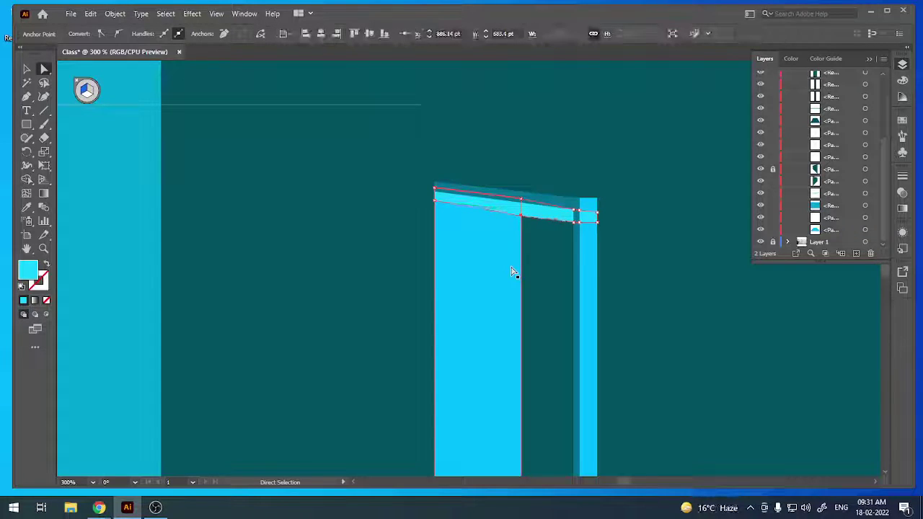
Select the frame's tall side bar for anchor editing.
left_click(718, 354)
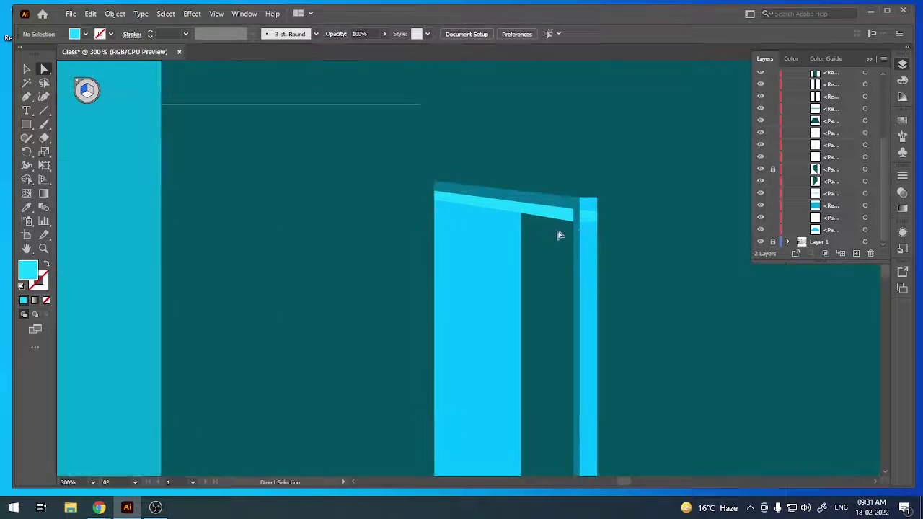
left_click(585, 220)
left_click(586, 270)
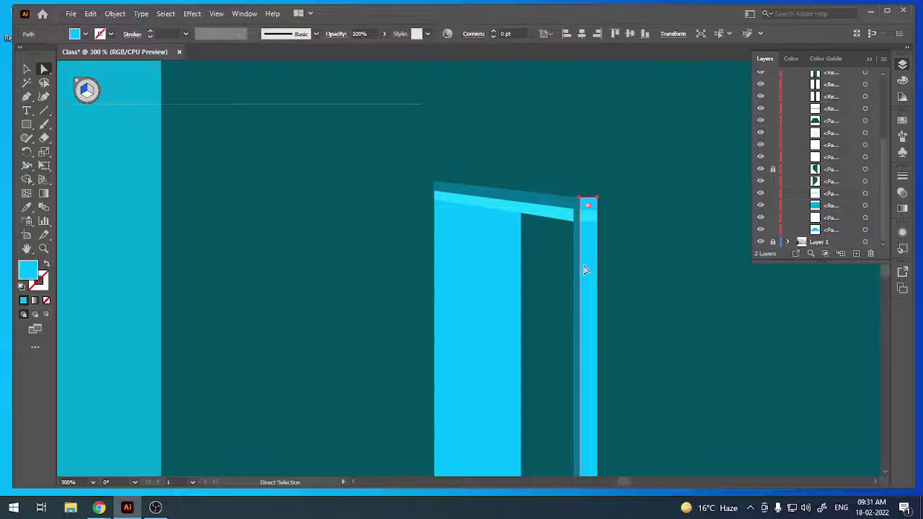
key("a")
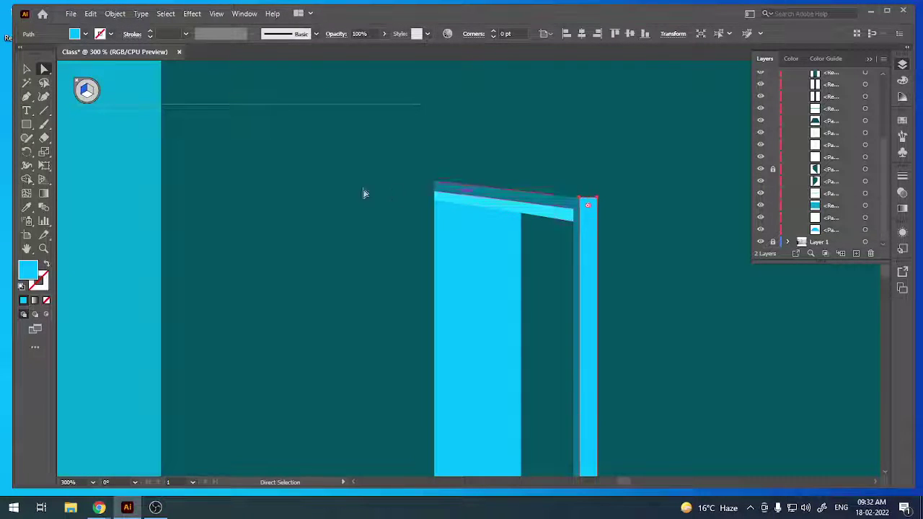
key("ctrl+minus")
key("ctrl+minus")
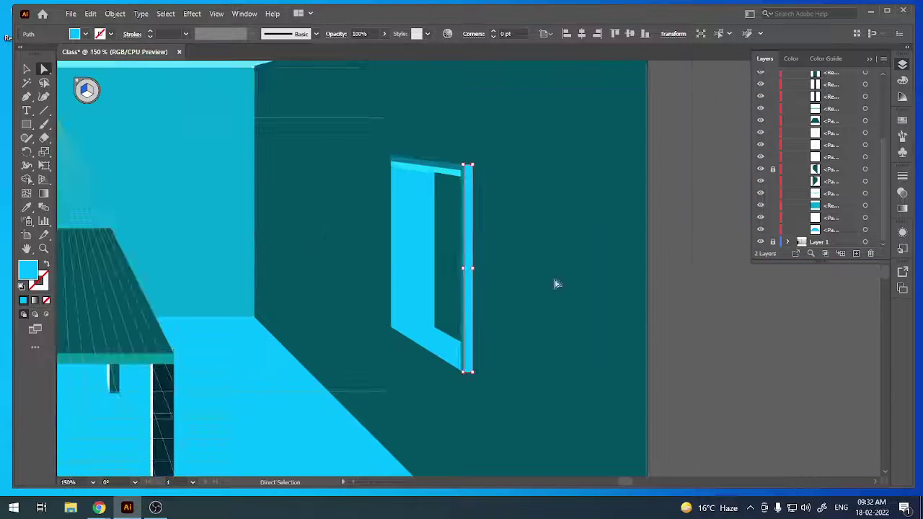
left_click(753, 333)
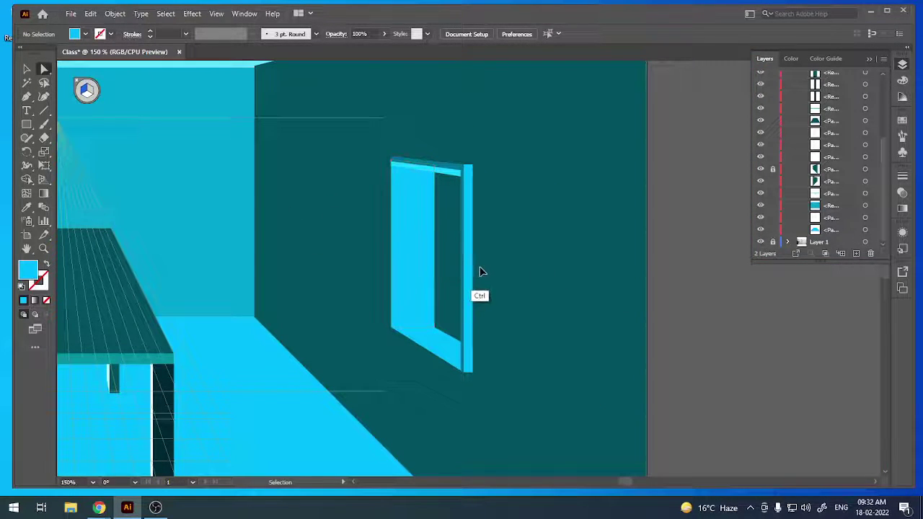
key("ctrl+minus")
mouse_move(290, 212)
left_mouse_down()
mouse_move(435, 247)
mouse_move(557, 355)
mouse_move(366, 223)
mouse_move(469, 226)
mouse_move(664, 320)
mouse_move(669, 329)
mouse_move(623, 303)
mouse_move(445, 257)
mouse_move(535, 280)
mouse_move(524, 295)
mouse_move(530, 308)
mouse_move(591, 346)
mouse_move(478, 289)
mouse_move(594, 334)
mouse_move(634, 392)
mouse_move(614, 373)
left_mouse_up()
key("ctrl+minus")
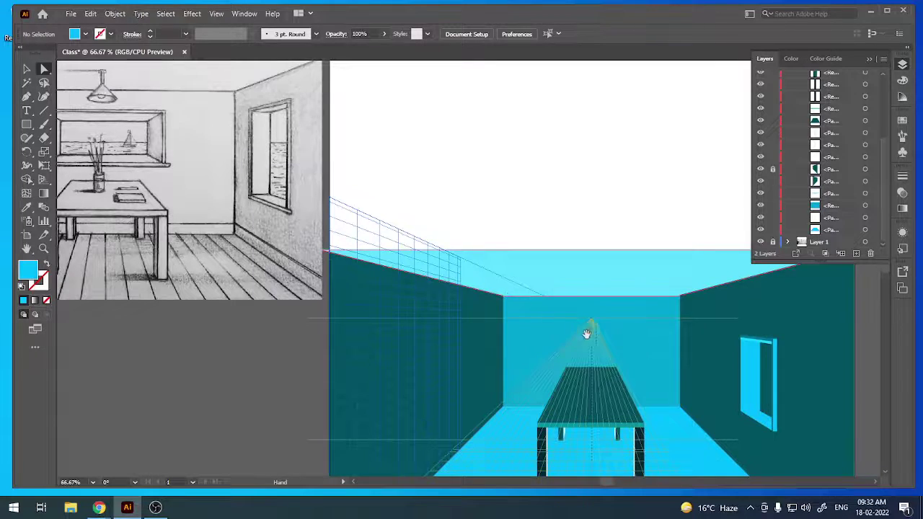
scroll(518, 222, "down", 3)
scroll(518, 222, "right", 5)
key("ctrl+plus")
key("ctrl+plus")
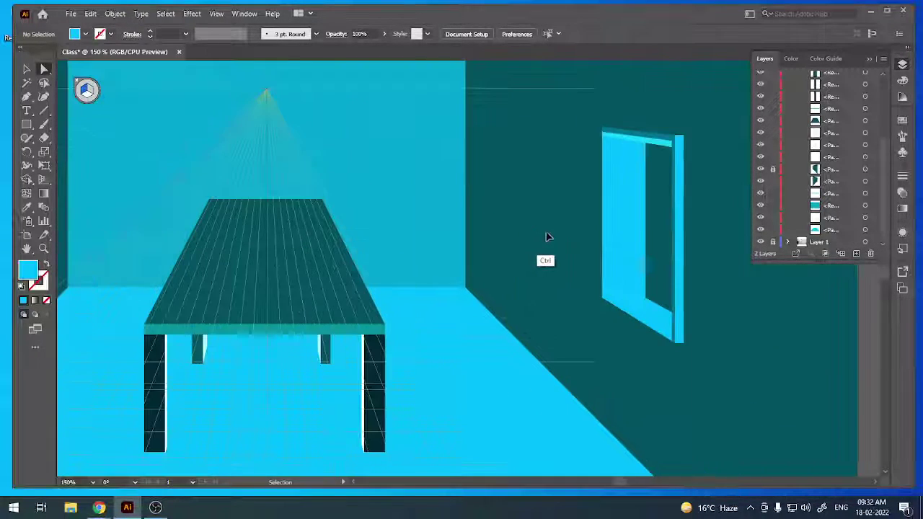
mouse_move(565, 264)
left_mouse_down()
mouse_move(441, 247)
mouse_move(446, 279)
left_mouse_up()
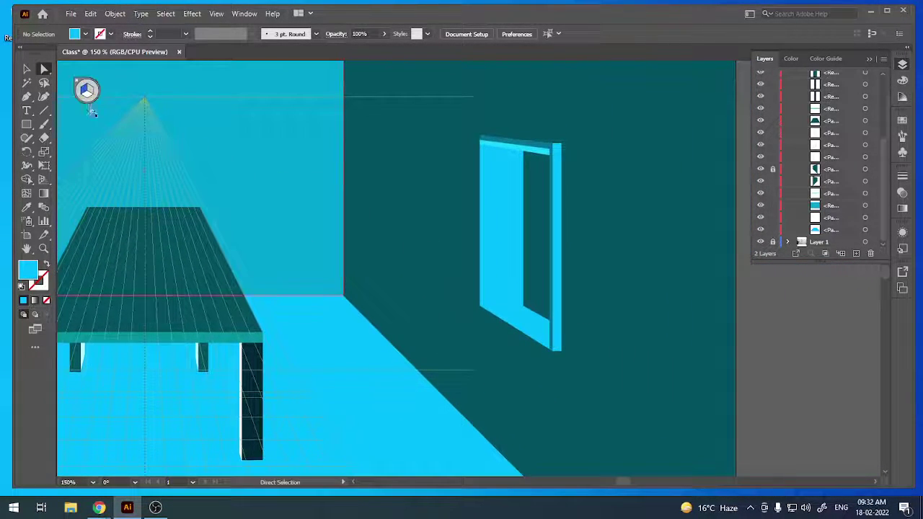
Draw a thin strip along the window frame's left edge and fill it with the sampled darker teal.
left_click(27, 124)
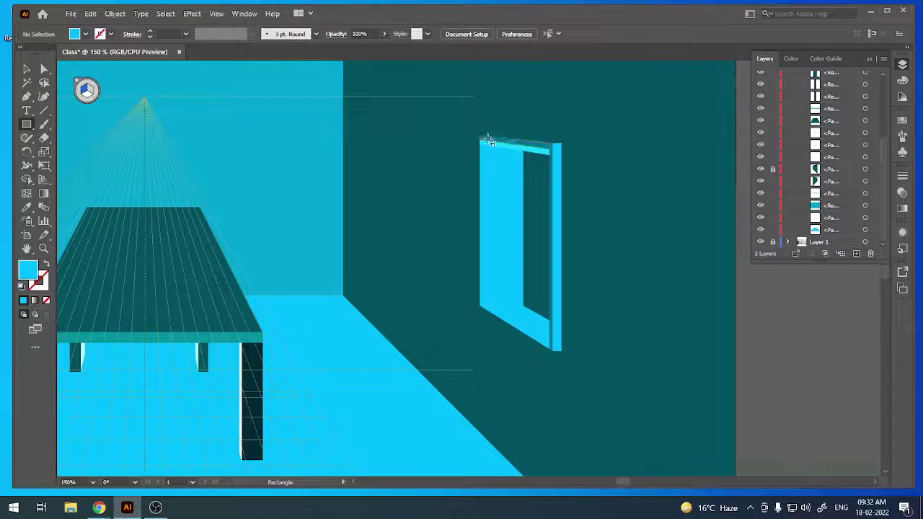
left_click_drag(480, 138, 485, 282)
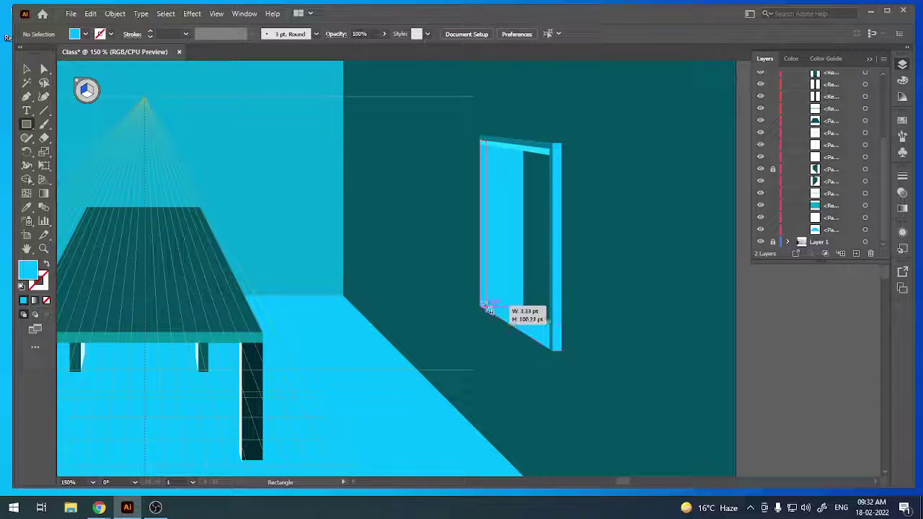
left_click_drag(484, 281, 482, 309)
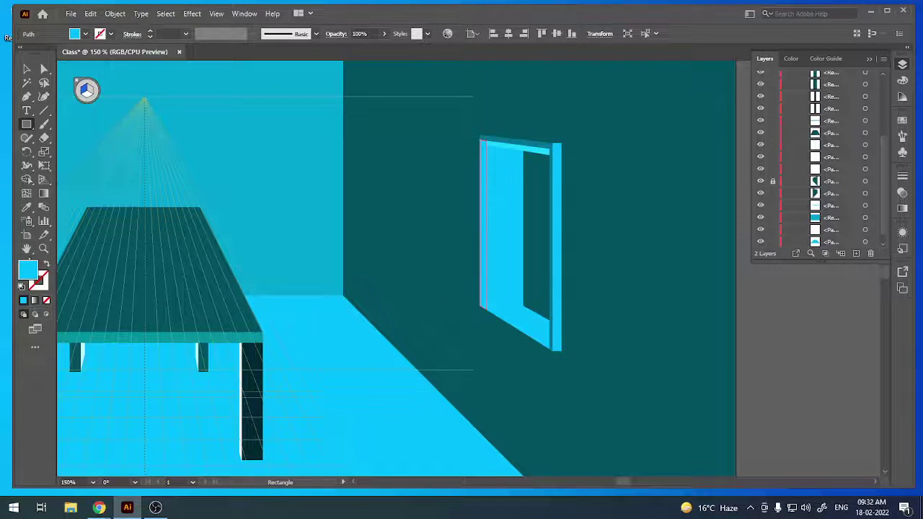
double_click(28, 270)
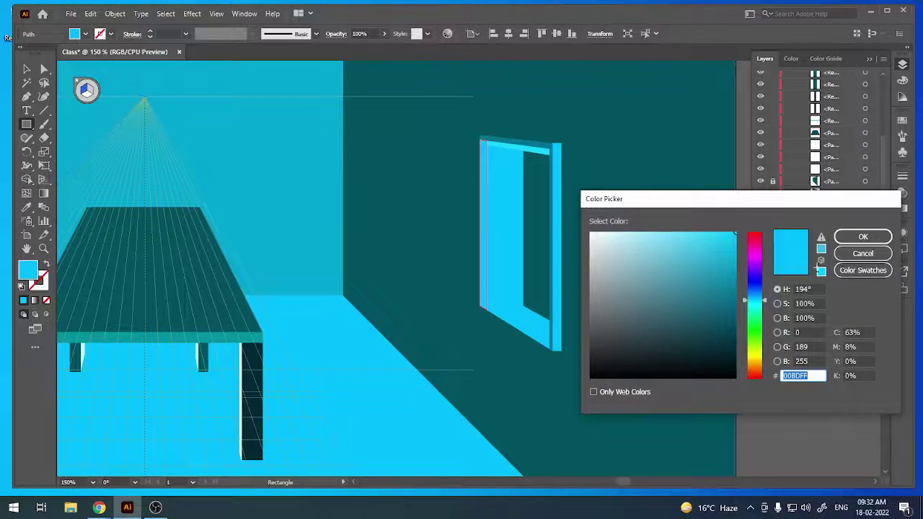
left_click(864, 253)
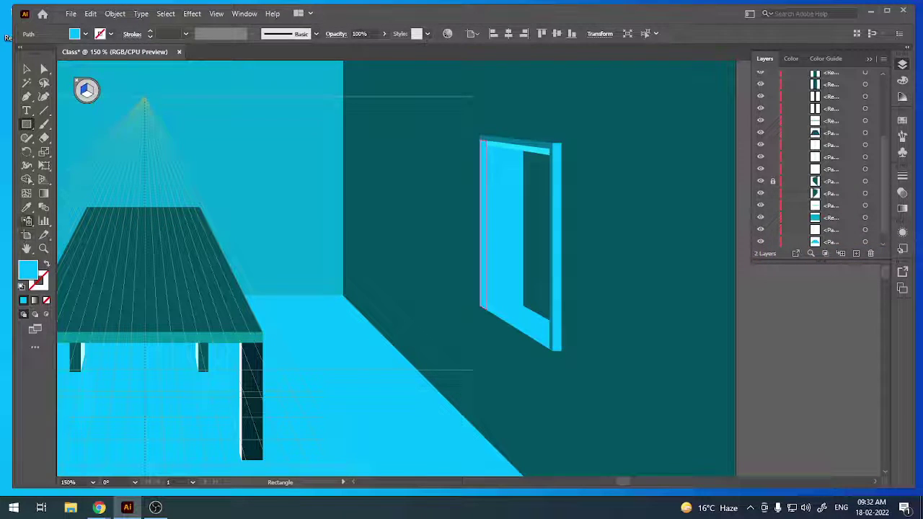
key("i")
left_click(502, 134)
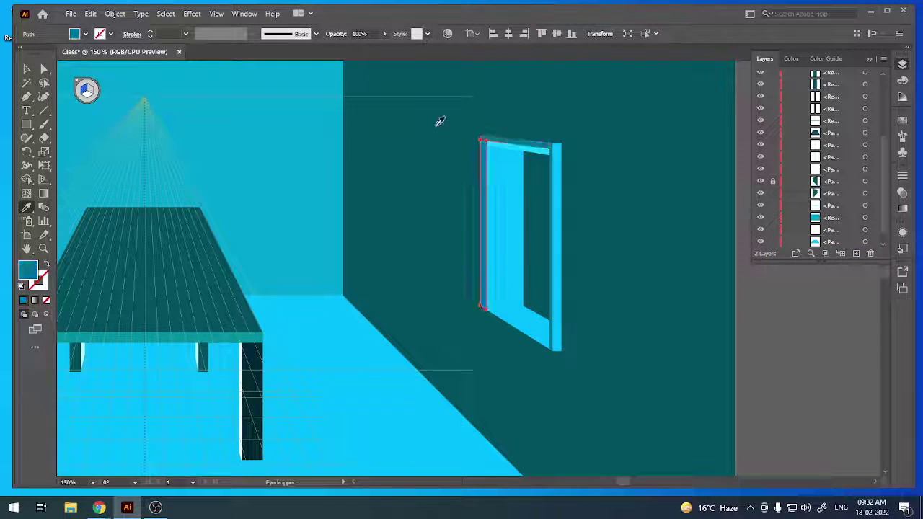
left_click(27, 69)
left_click(313, 320)
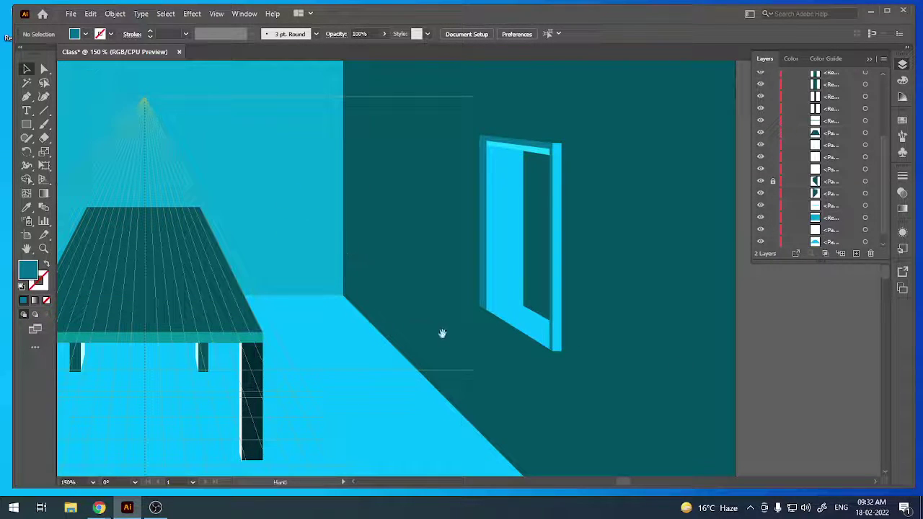
Draw a thin perspective strip along the window's bottom edge.
left_click_drag(440, 334, 402, 279)
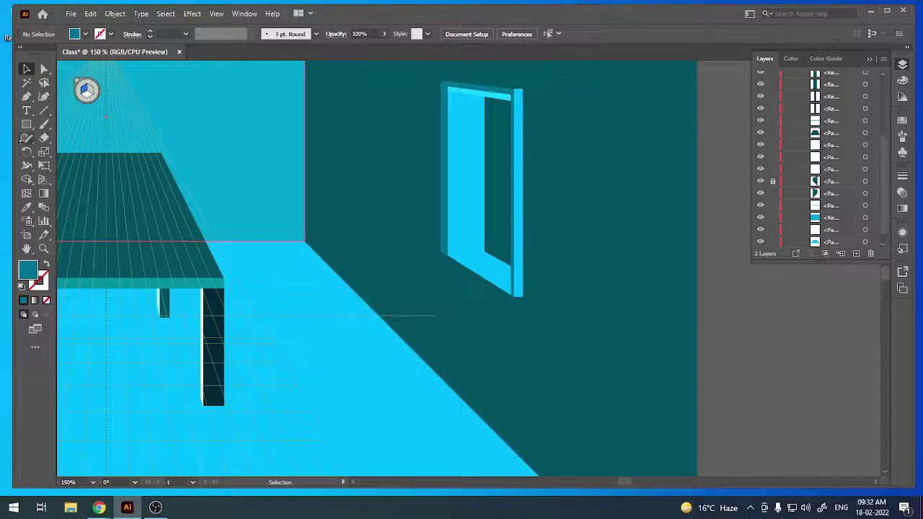
key("m")
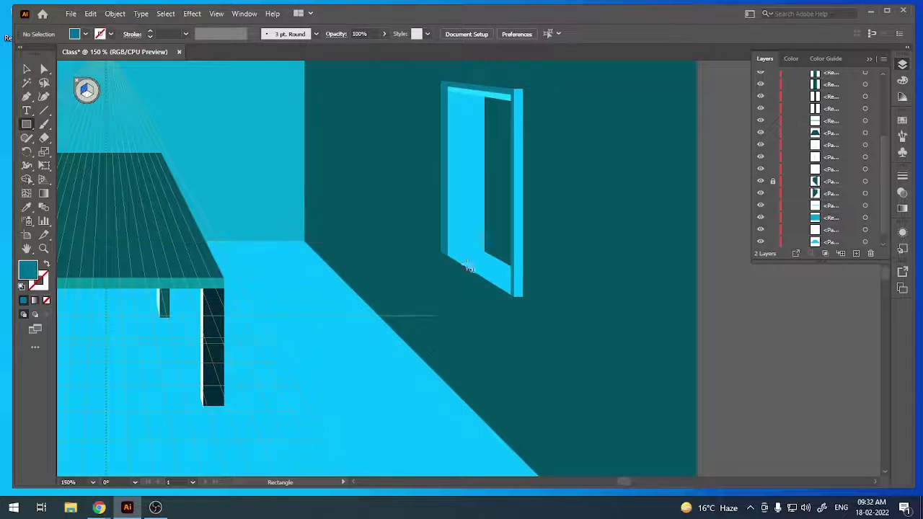
left_click_drag(501, 285, 446, 258)
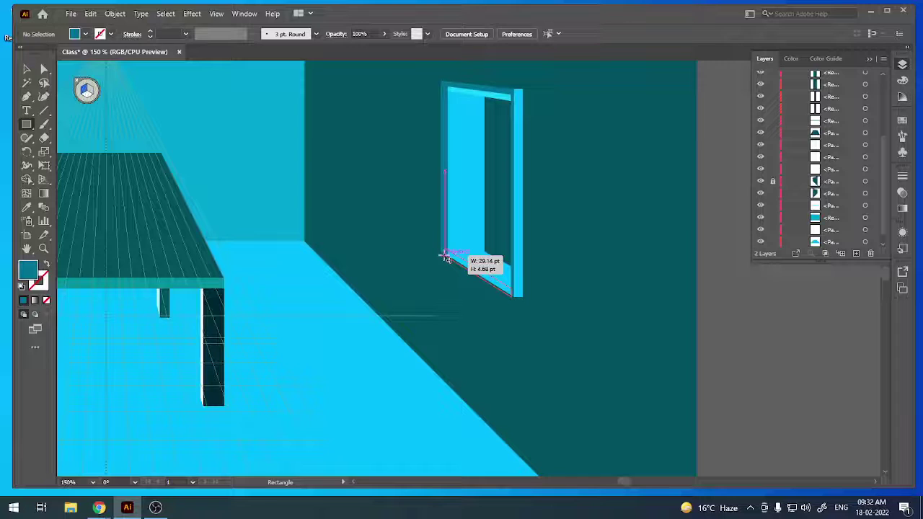
left_click_drag(446, 257, 445, 256)
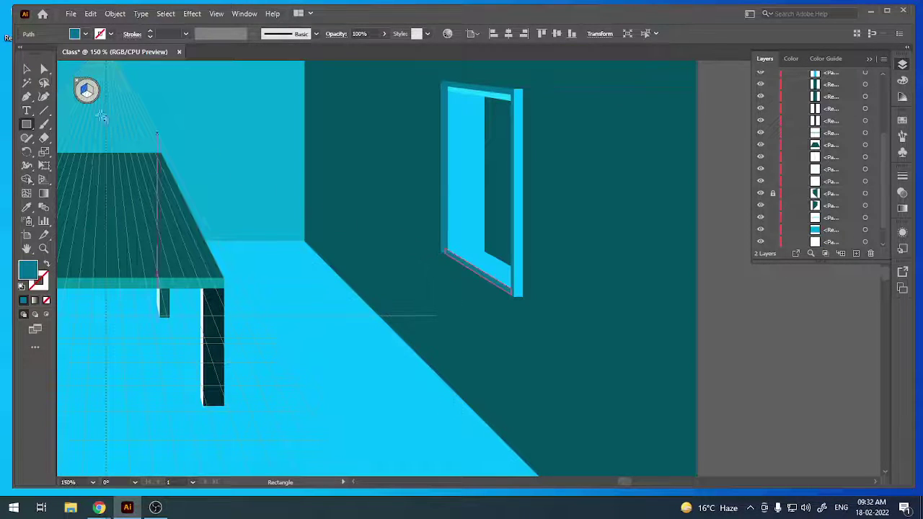
key("v")
left_click(733, 313)
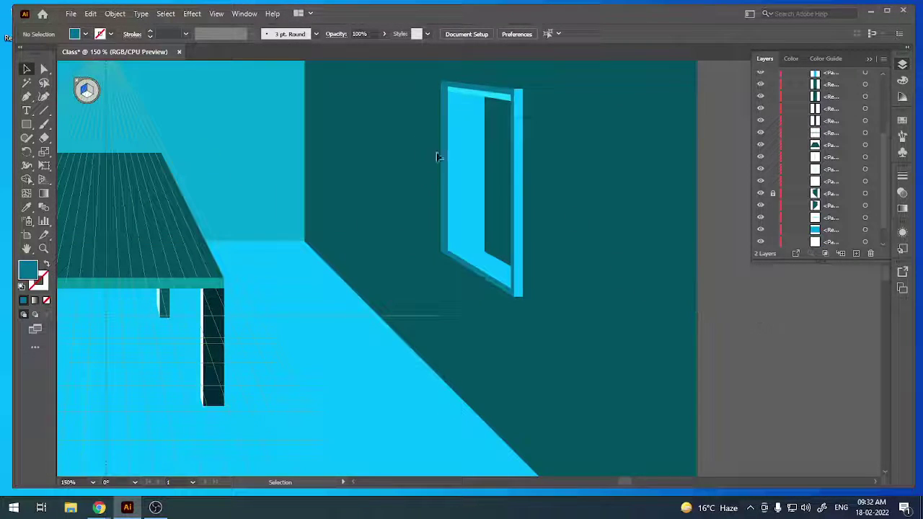
left_click(476, 182)
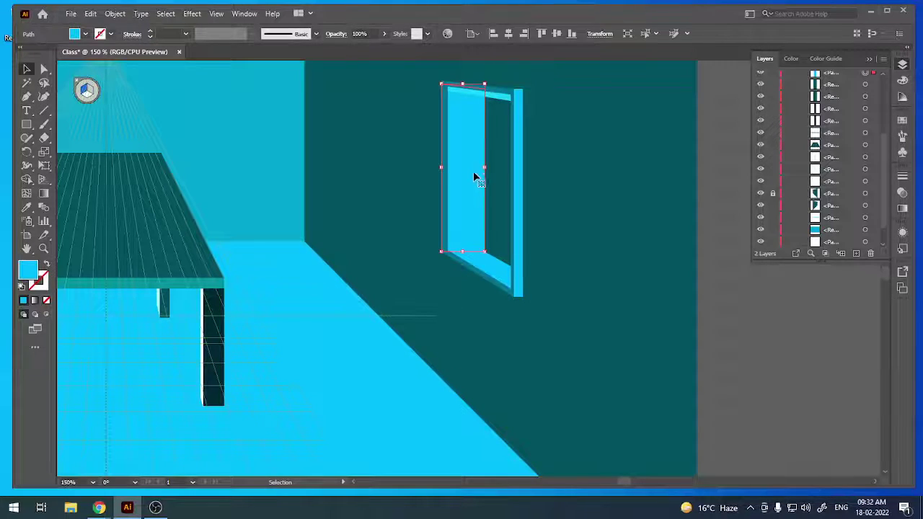
left_click(802, 349)
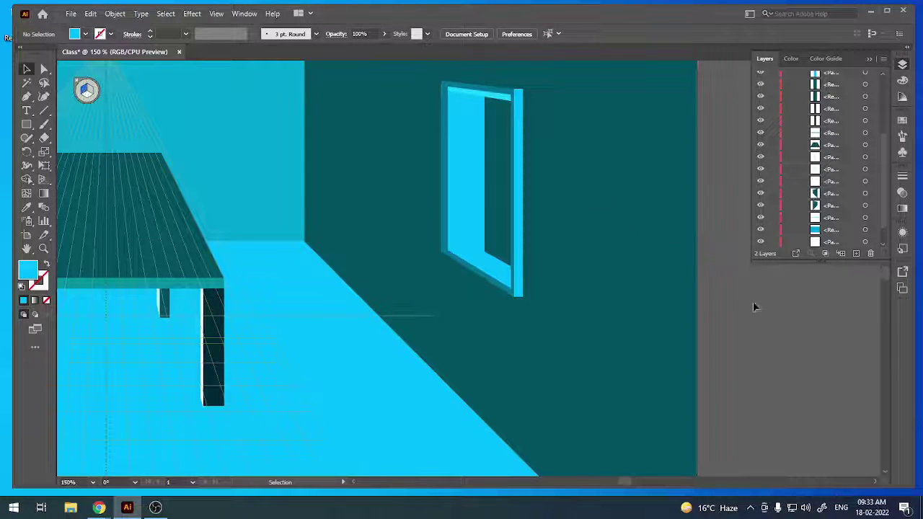
Fill the window's dark inner opening with cyan using Shape Builder on the wall, window and floor.
left_click(385, 171)
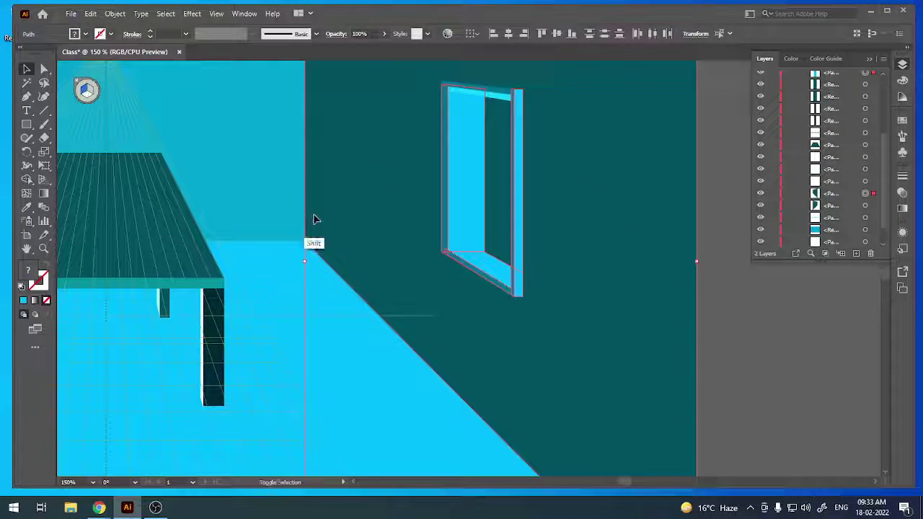
key("shift+m")
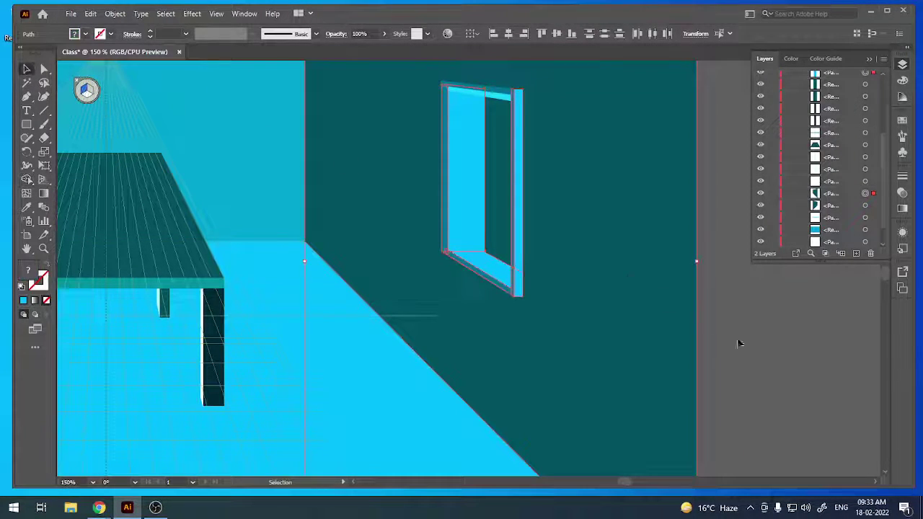
key("v")
left_click(779, 363)
left_click_drag(722, 356, 399, 98)
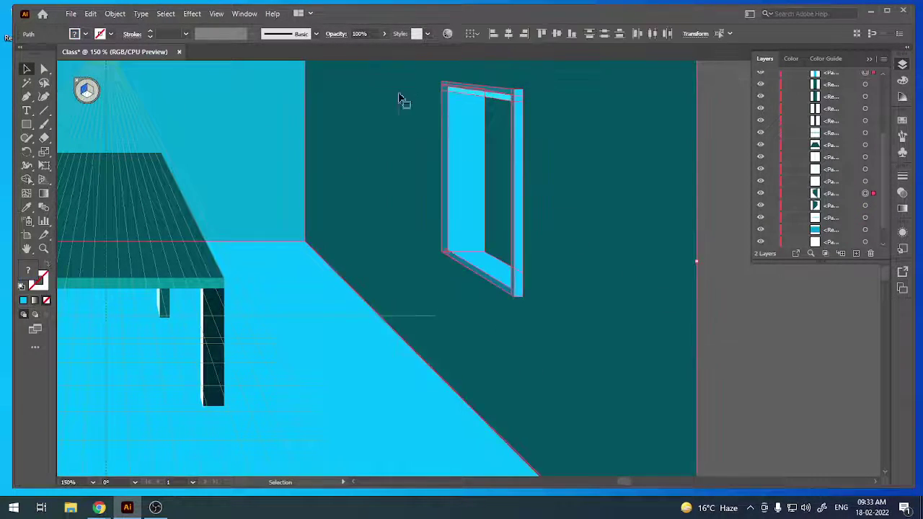
key("shift+m")
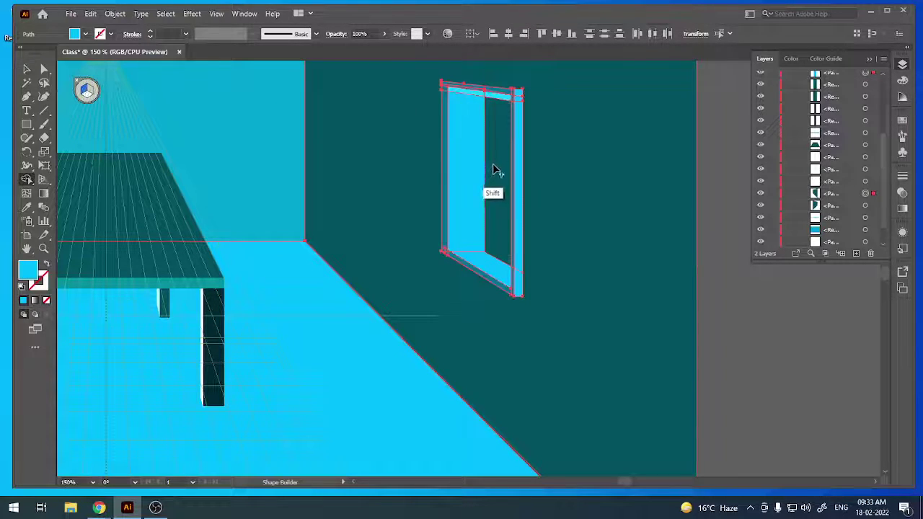
left_click(496, 170)
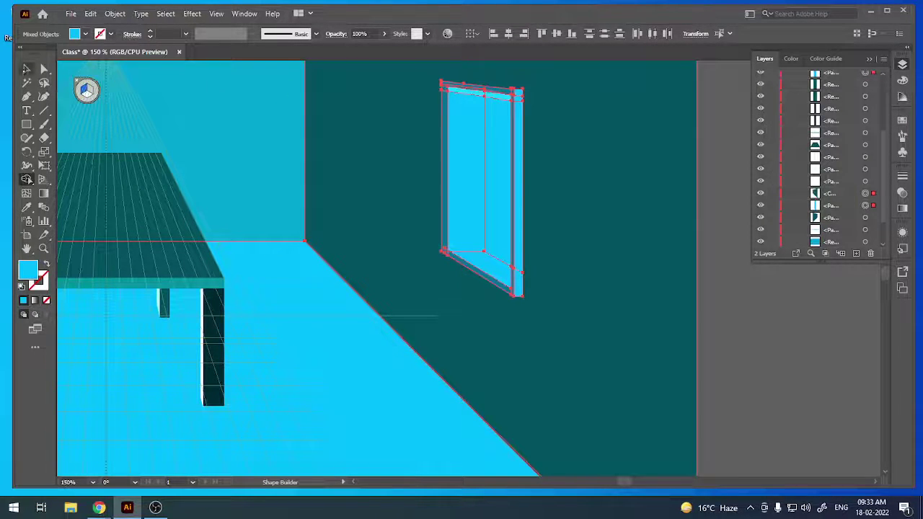
key("v")
left_click(737, 342)
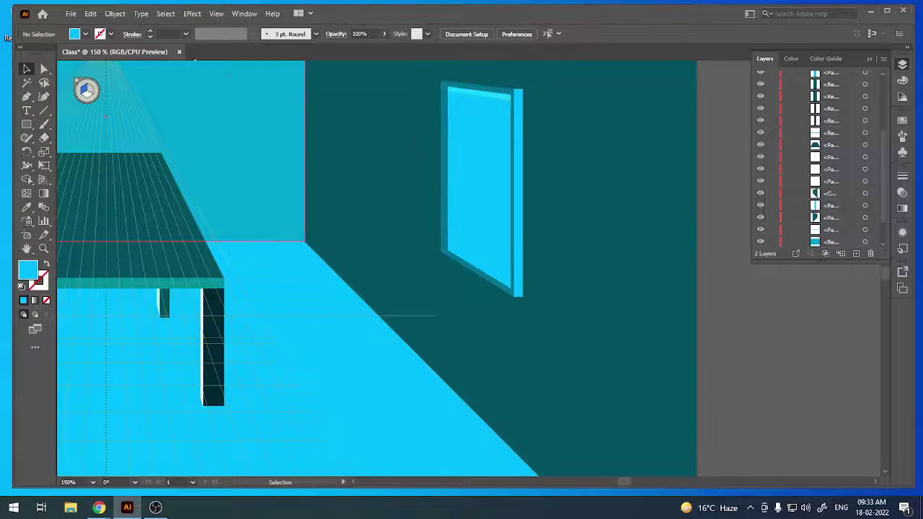
Set the narrow inner glass pane's fill to near-white FDFFFF.
left_click(493, 190)
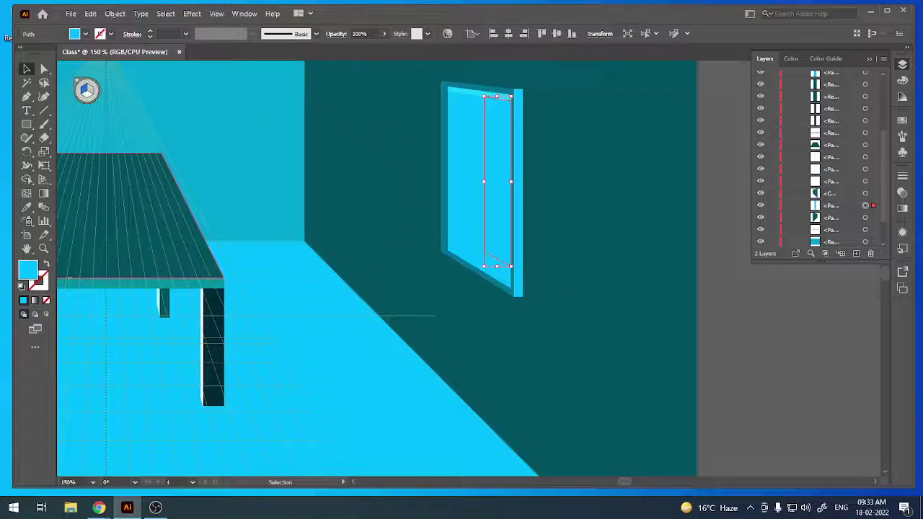
double_click(27, 270)
left_click_drag(614, 268, 591, 233)
left_click(864, 238)
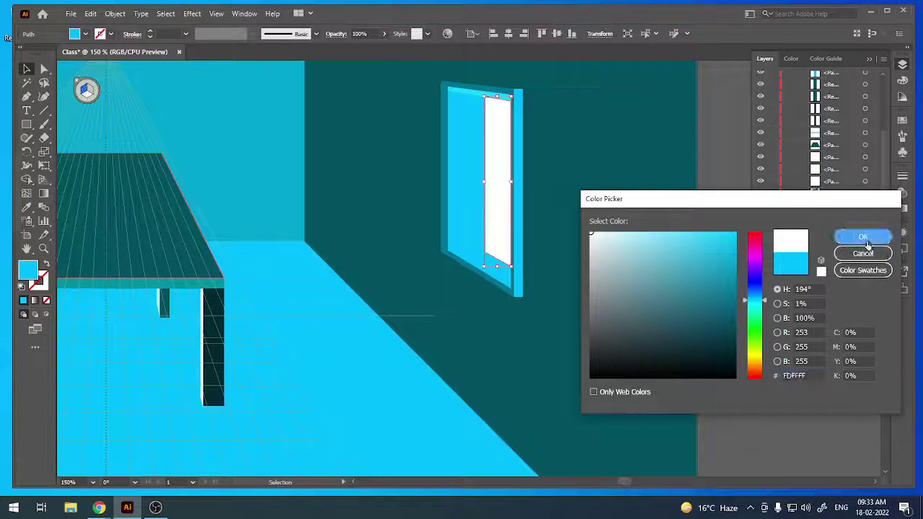
left_click(785, 319)
key("ctrl+minus")
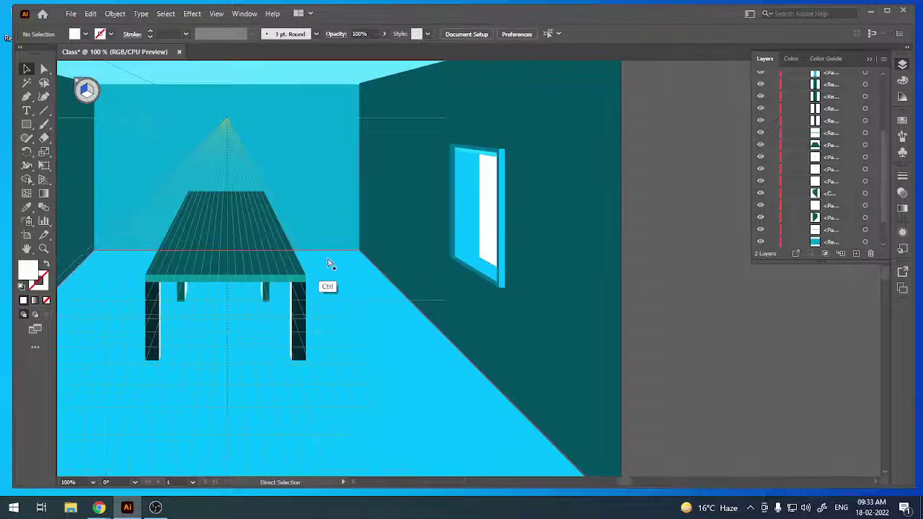
key("ctrl+minus")
key("ctrl+minus")
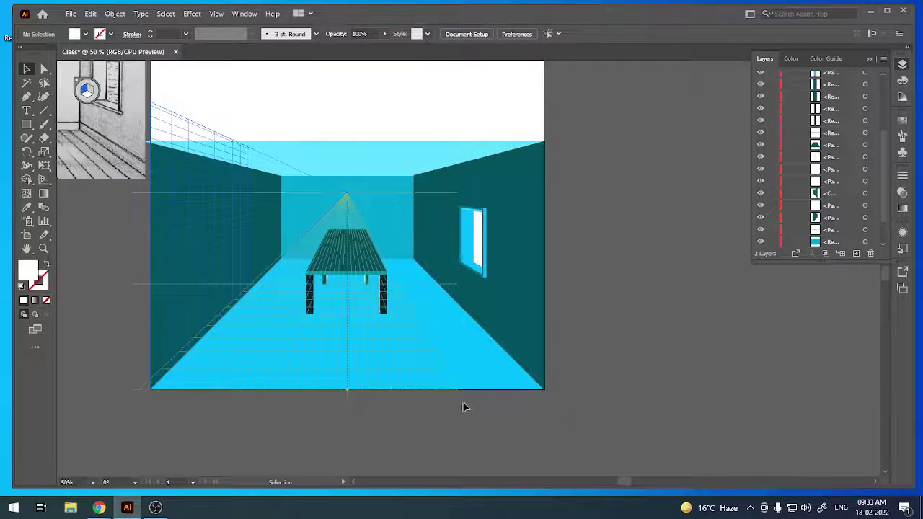
Draw a white perspective door frame on the left wall.
mouse_move(319, 303)
left_mouse_down()
mouse_move(457, 303)
mouse_move(495, 367)
mouse_move(392, 303)
left_mouse_up()
key("ctrl+minus")
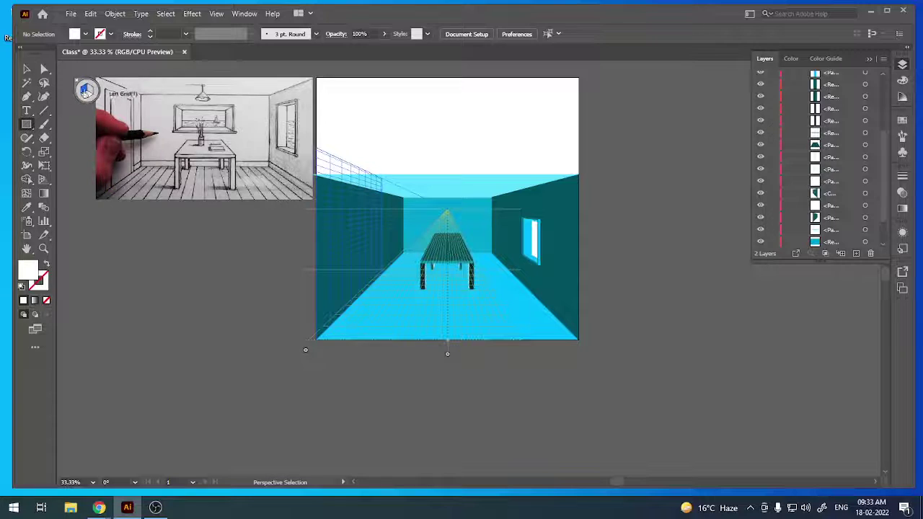
left_click_drag(347, 210, 373, 288)
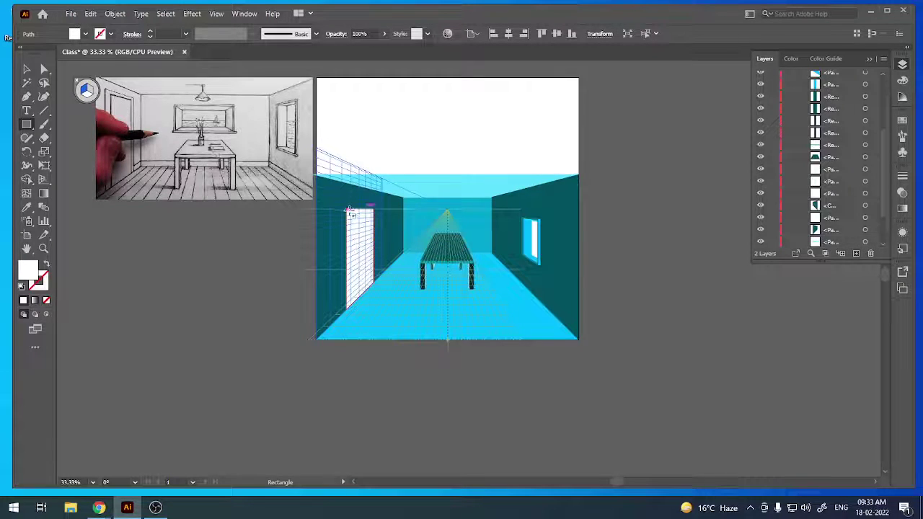
Draw the door panel inside the frame and fill it light grey #BCBCBC.
left_click_drag(350, 216, 373, 293)
double_click(27, 270)
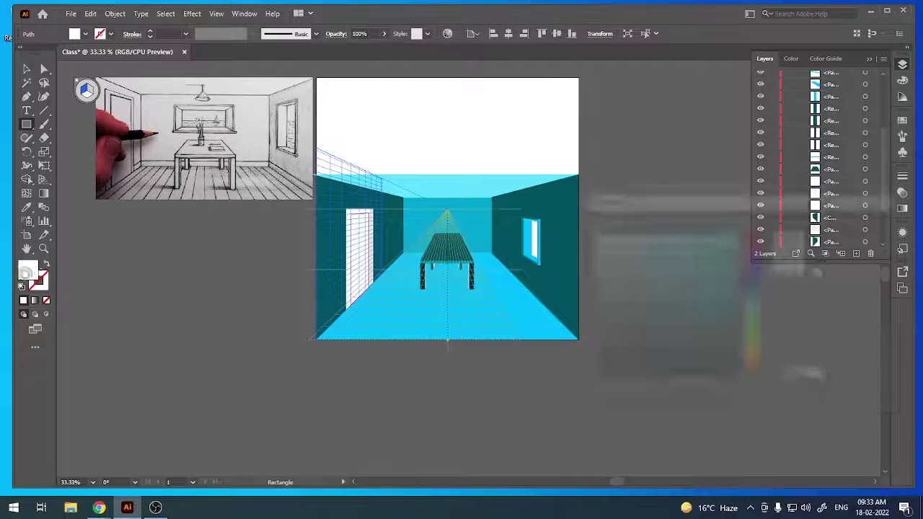
left_click_drag(590, 233, 590, 271)
left_click(864, 236)
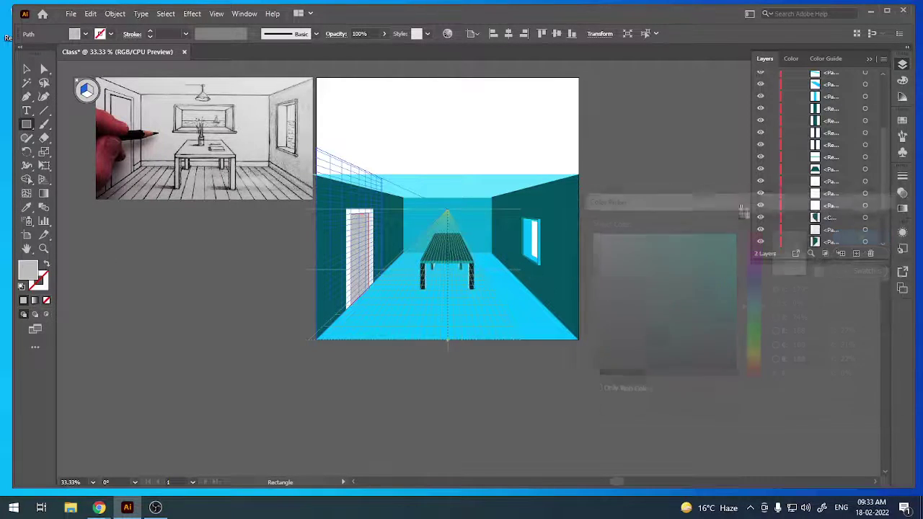
left_click(27, 68)
left_click(261, 424)
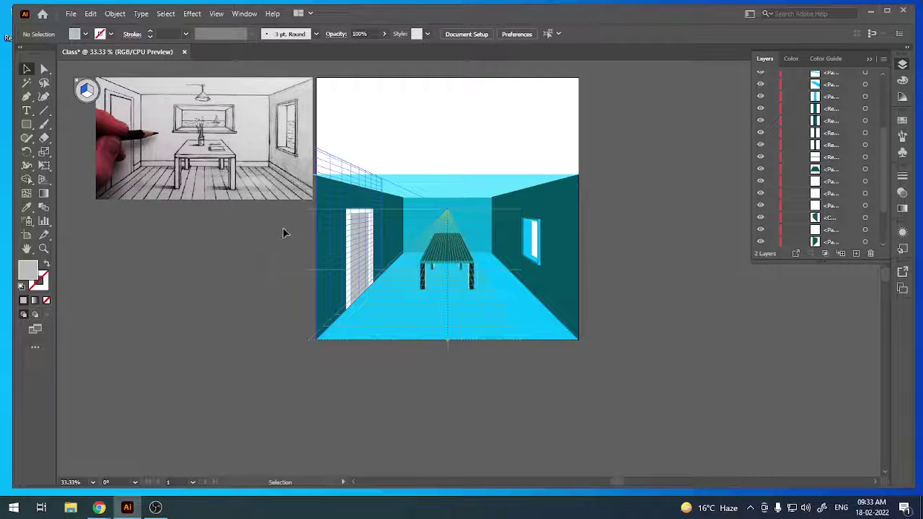
Hide the perspective grid and zoom in and out to review the cyan room, table, door and window.
left_click(217, 13)
mouse_move(273, 388)
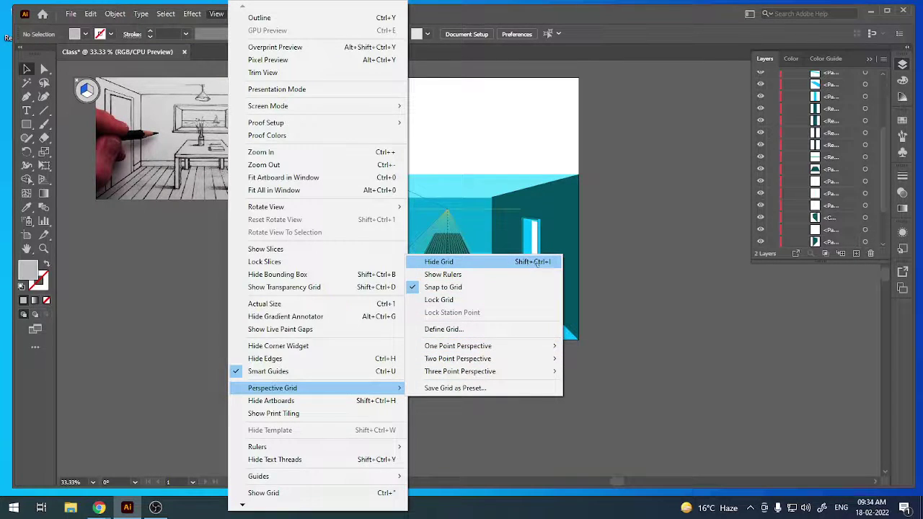
left_click(531, 262)
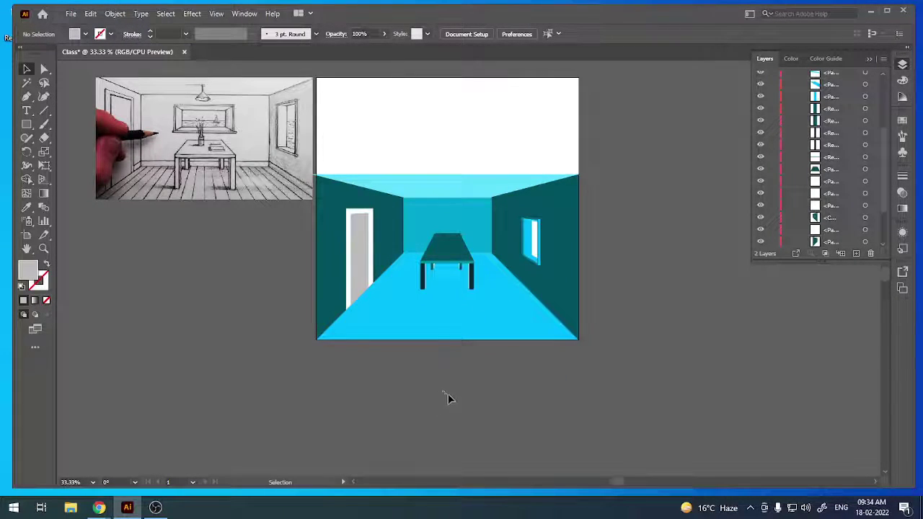
key("ctrl+plus")
key("ctrl+plus")
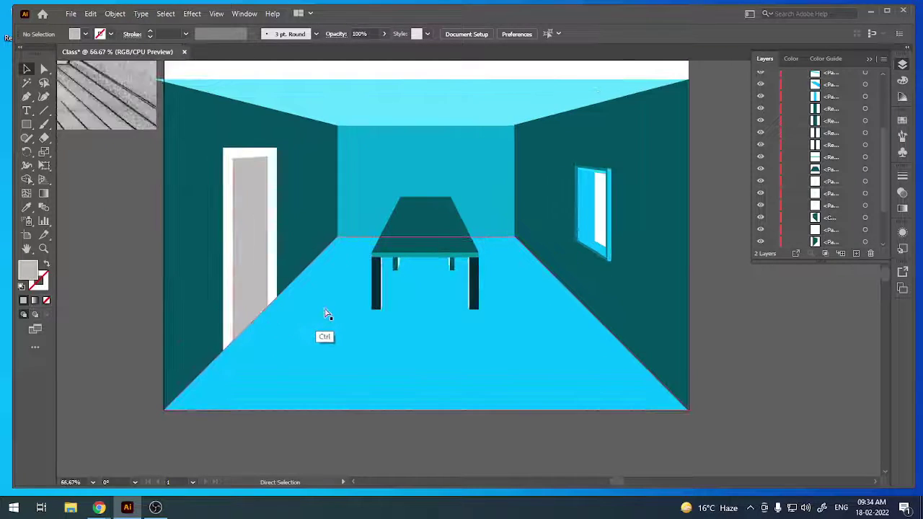
key("ctrl+minus")
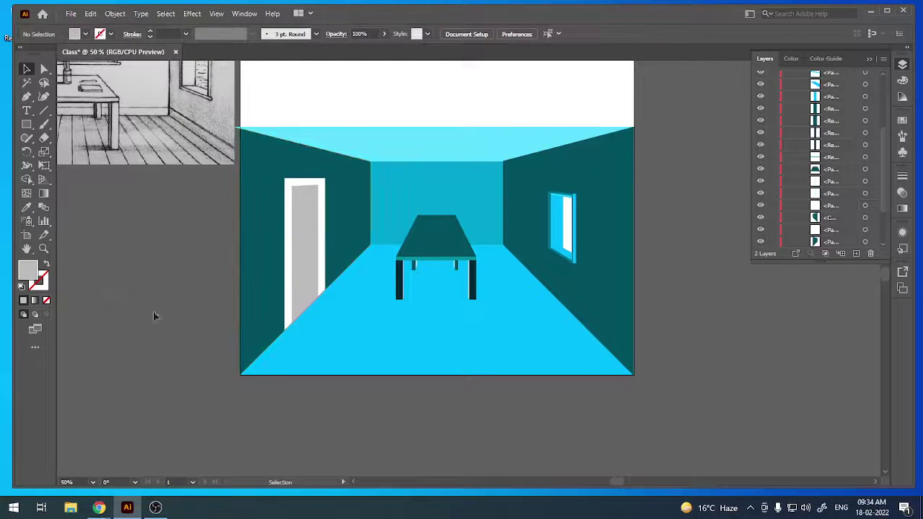
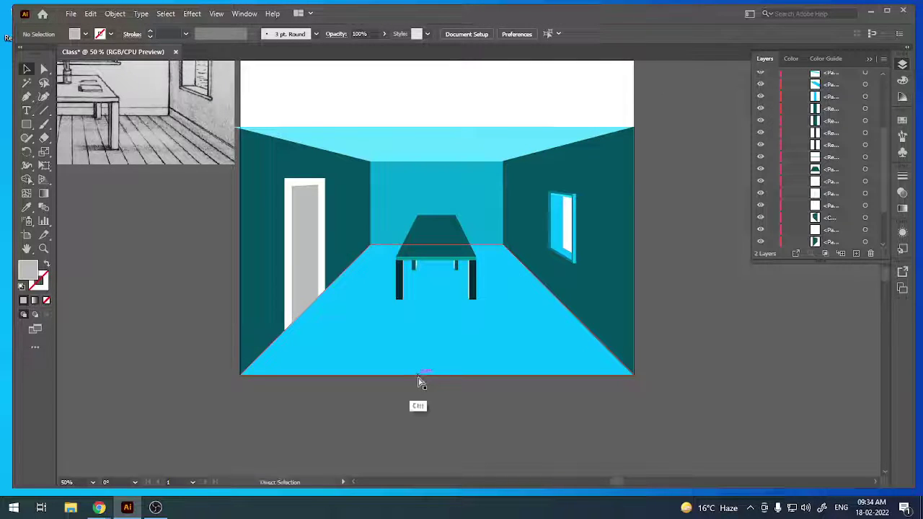
Apply a Patchwork texture to the floor with Square Size 7 and Relief 14.
key("ctrl+minus")
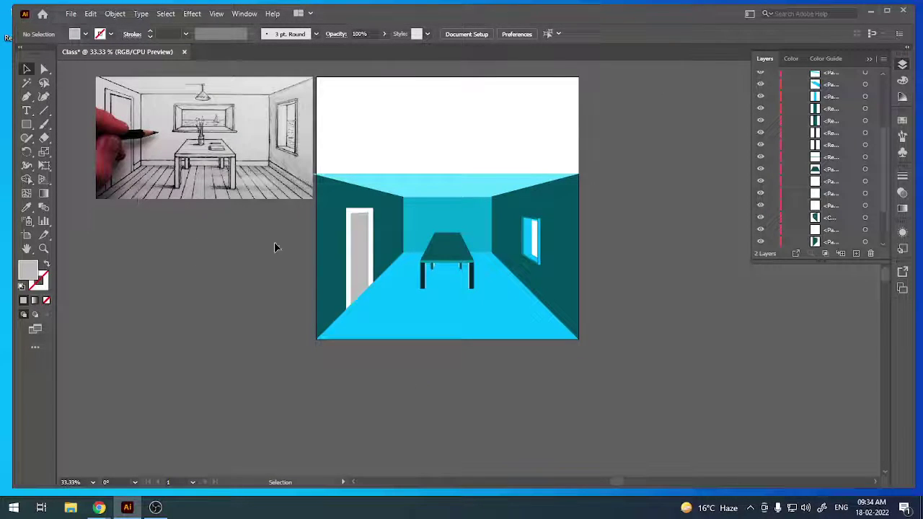
left_click(386, 321)
left_click(192, 13)
mouse_move(210, 262)
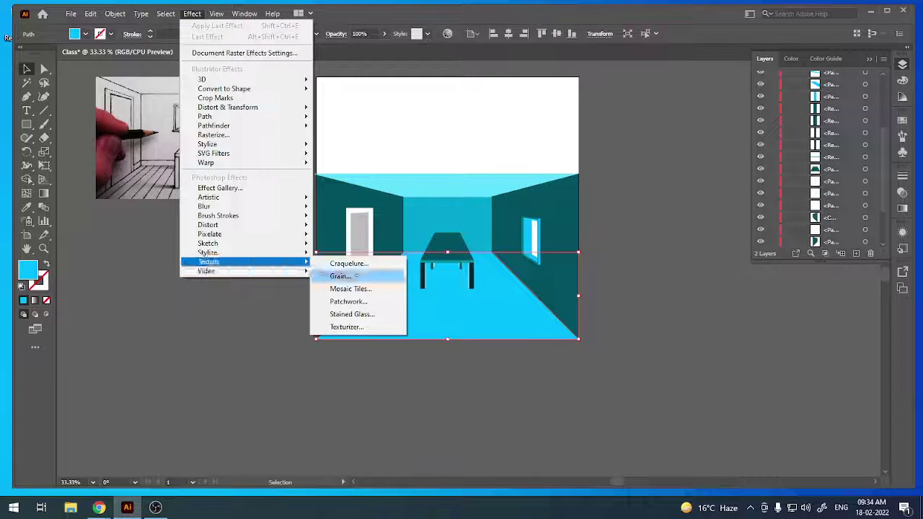
left_click(348, 326)
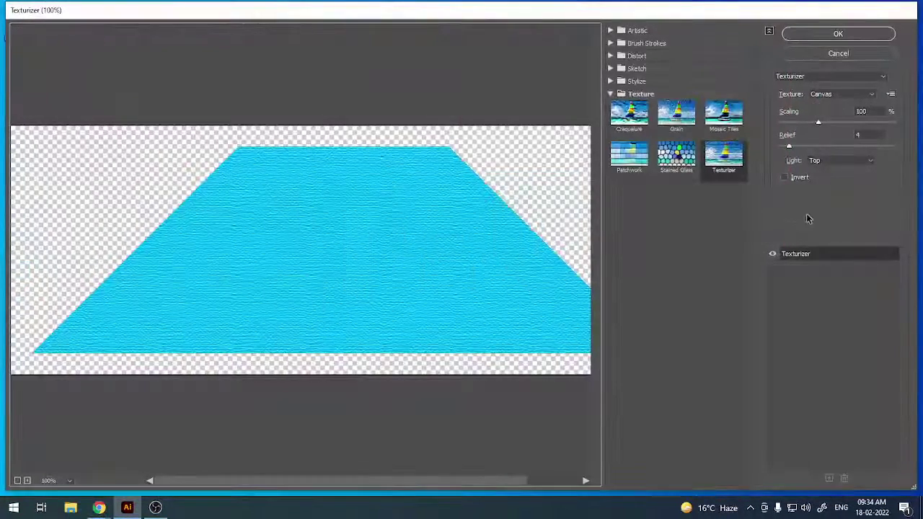
left_click(635, 163)
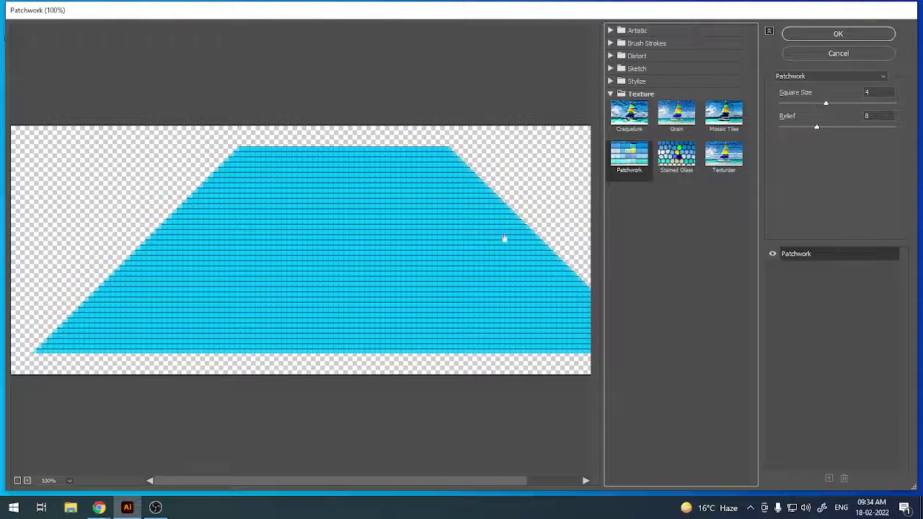
mouse_move(827, 105)
left_mouse_down()
mouse_move(863, 106)
mouse_move(878, 129)
mouse_move(895, 103)
mouse_move(820, 110)
left_mouse_up()
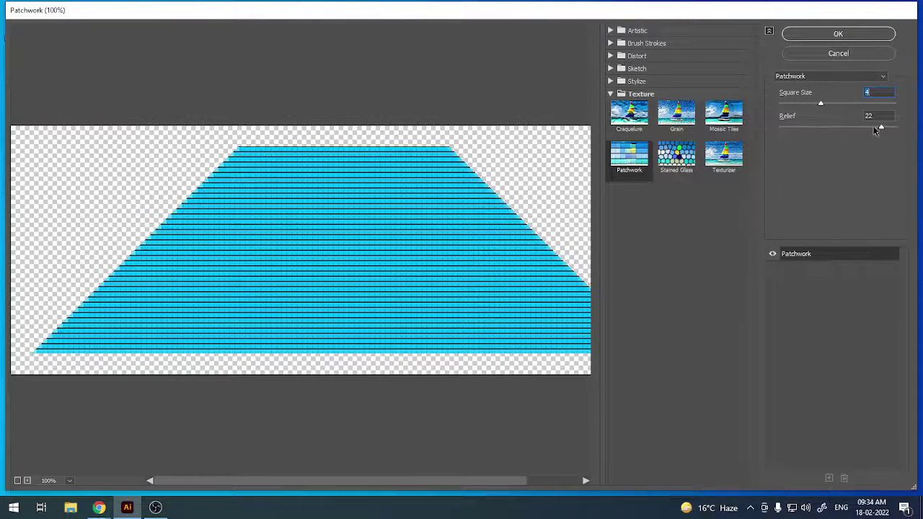
left_click_drag(875, 130, 847, 131)
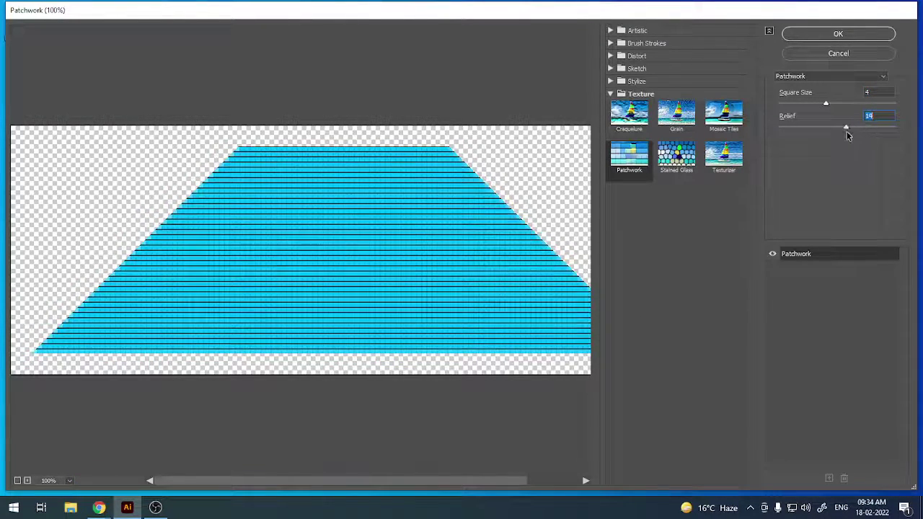
left_click(835, 34)
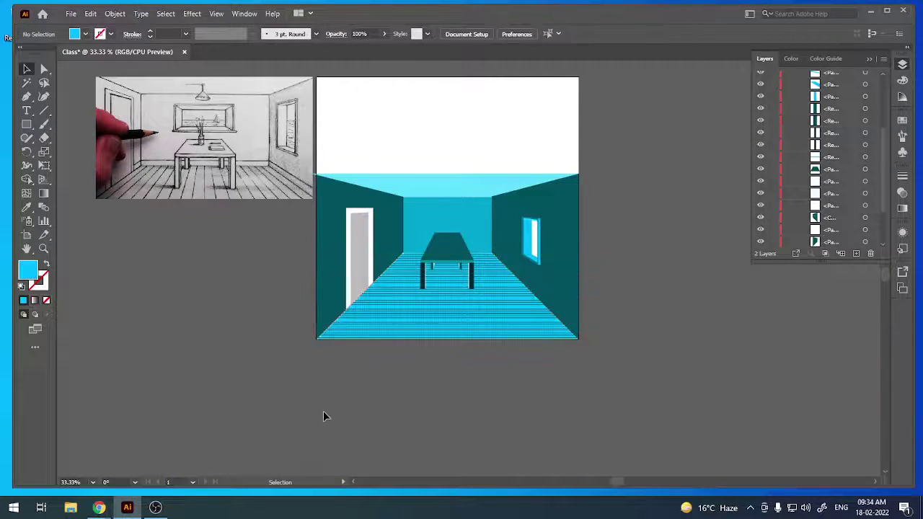
Recolour the textured floor dark brown in the Color Picker.
left_click(367, 324)
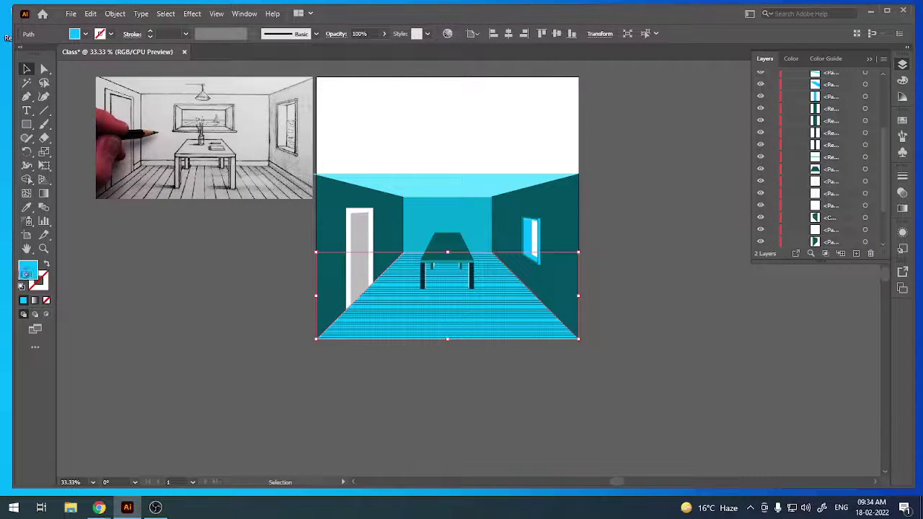
double_click(27, 273)
type("FF4800")
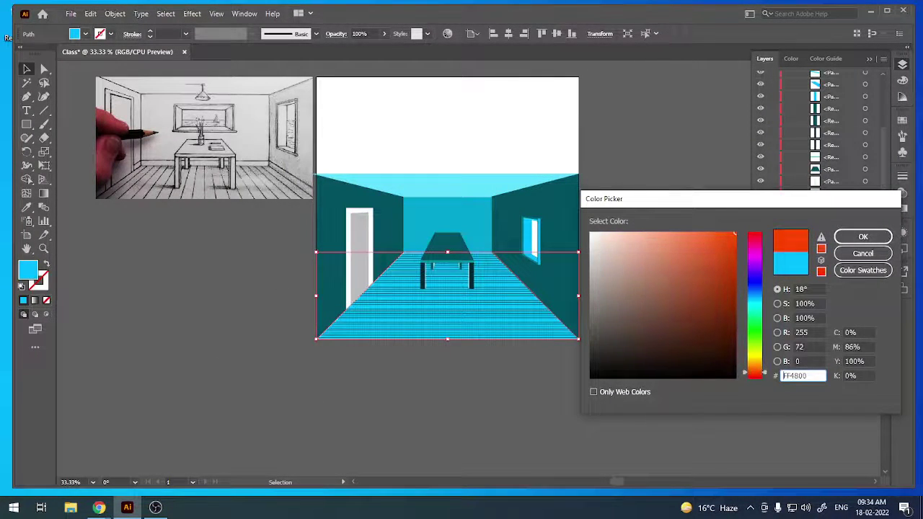
left_click_drag(696, 308, 736, 333)
key("Return")
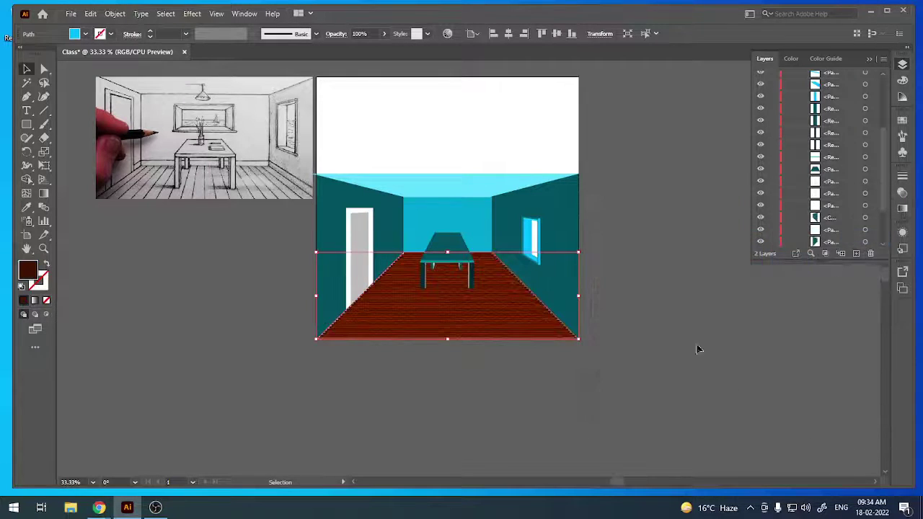
left_click(323, 352)
key("ctrl+plus")
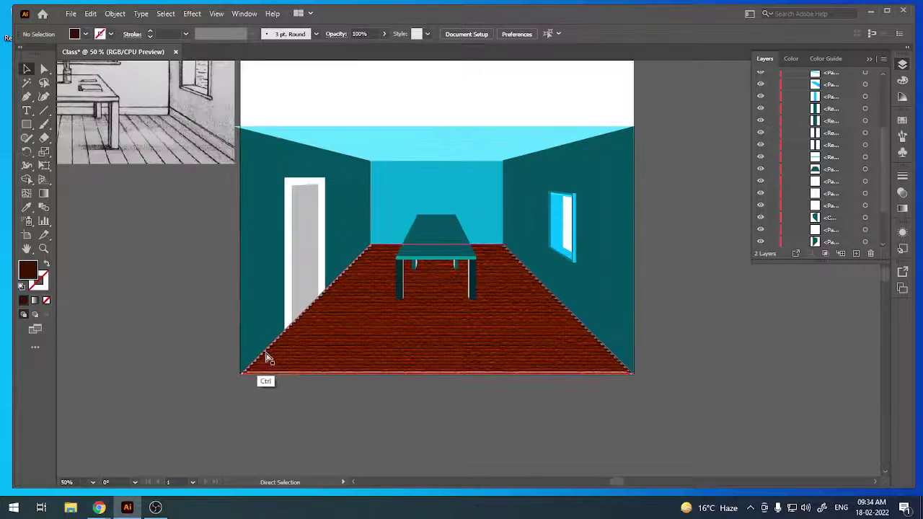
key("ctrl+plus")
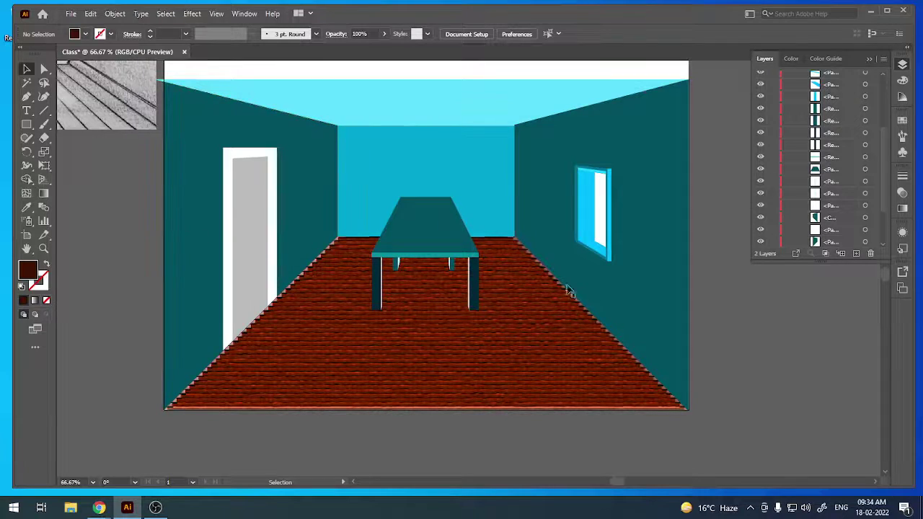
left_click(613, 307)
Apply the Texturizer Canvas texture to the right wall.
left_click(192, 13)
mouse_move(209, 262)
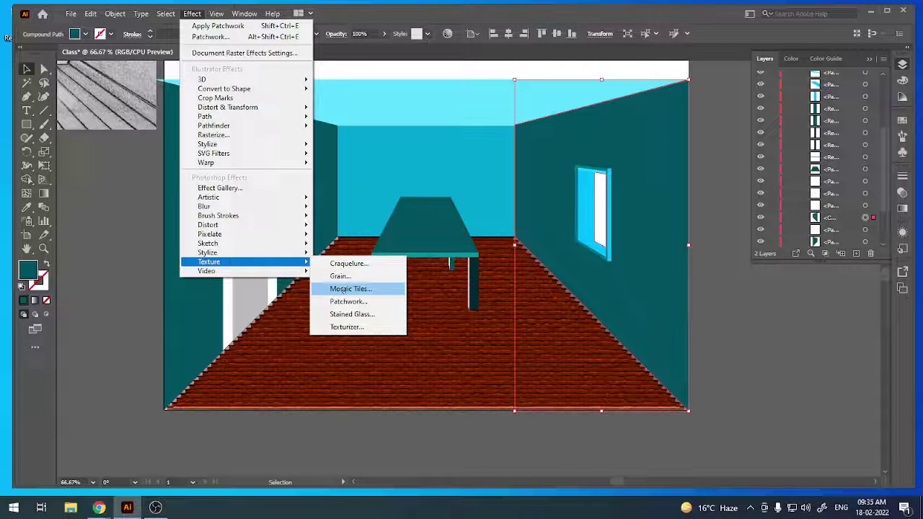
left_click(347, 327)
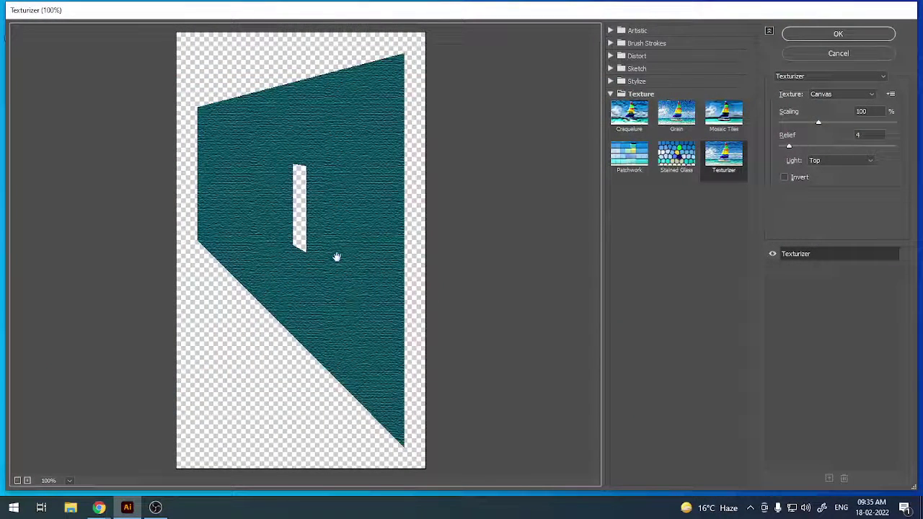
left_click(683, 157)
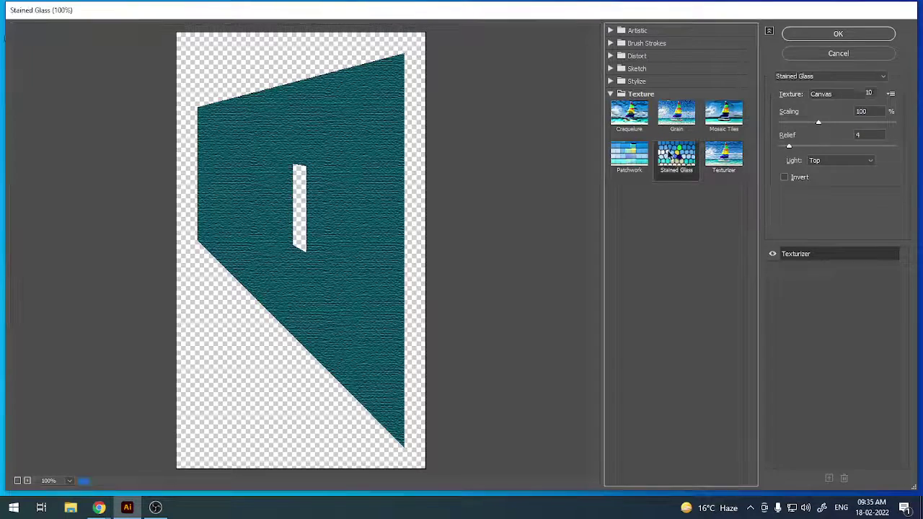
left_click(721, 159)
left_click(810, 35)
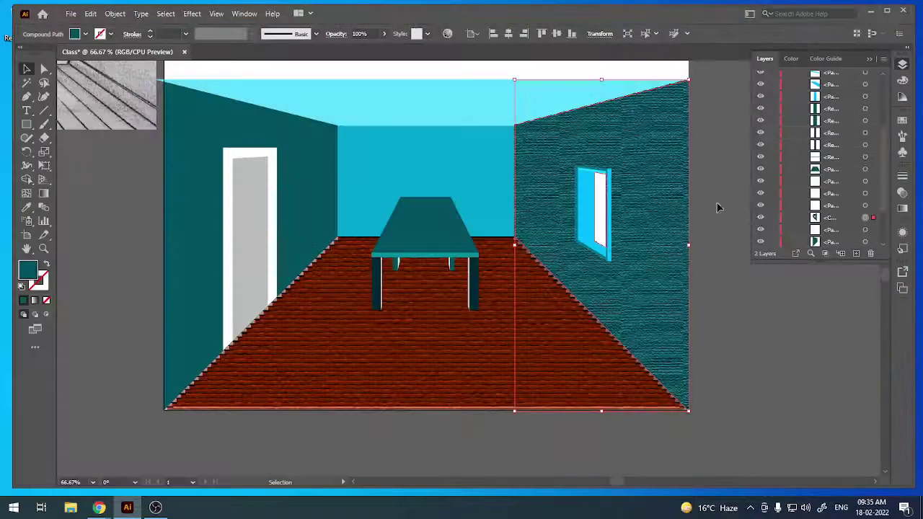
left_click(798, 375)
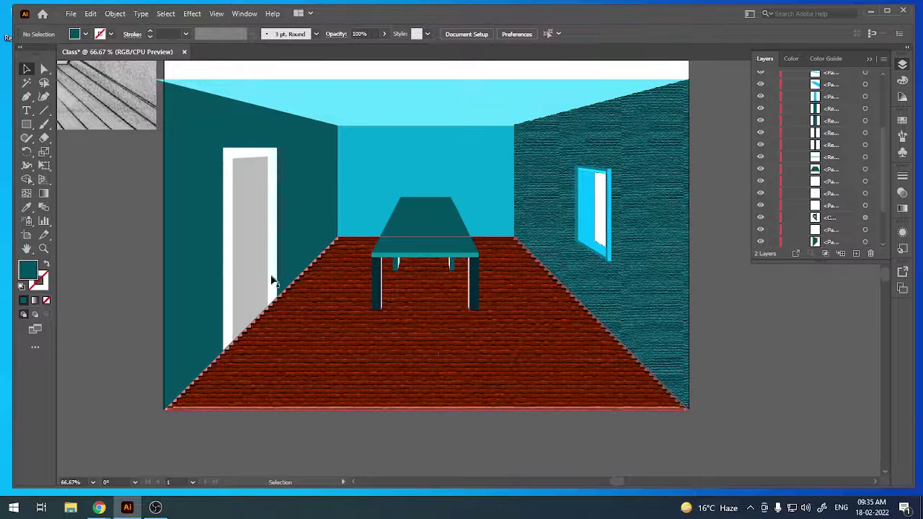
Apply the same Texturizer Canvas texture to the left wall.
left_click(185, 212)
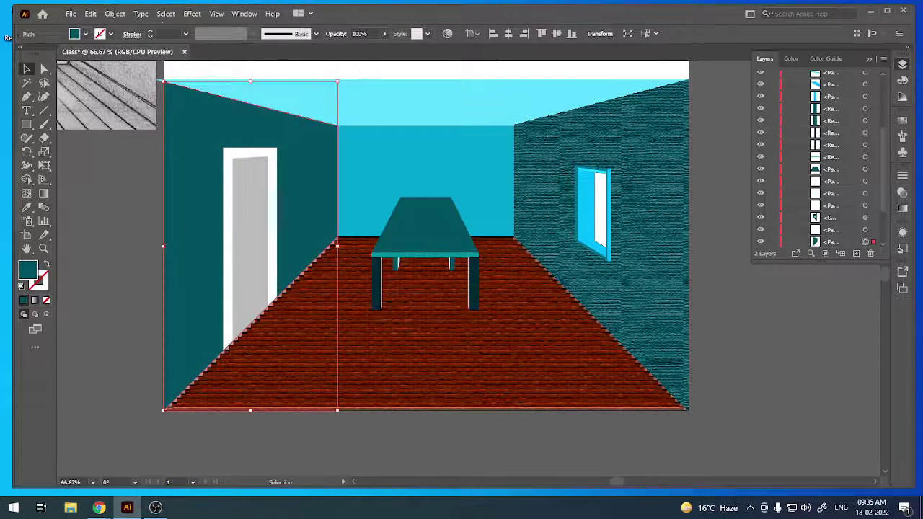
left_click(192, 13)
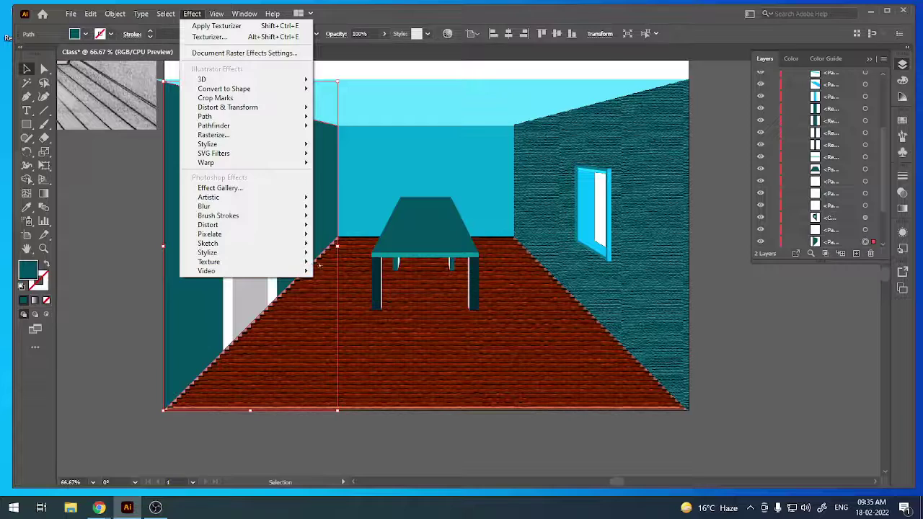
mouse_move(209, 261)
left_click(345, 327)
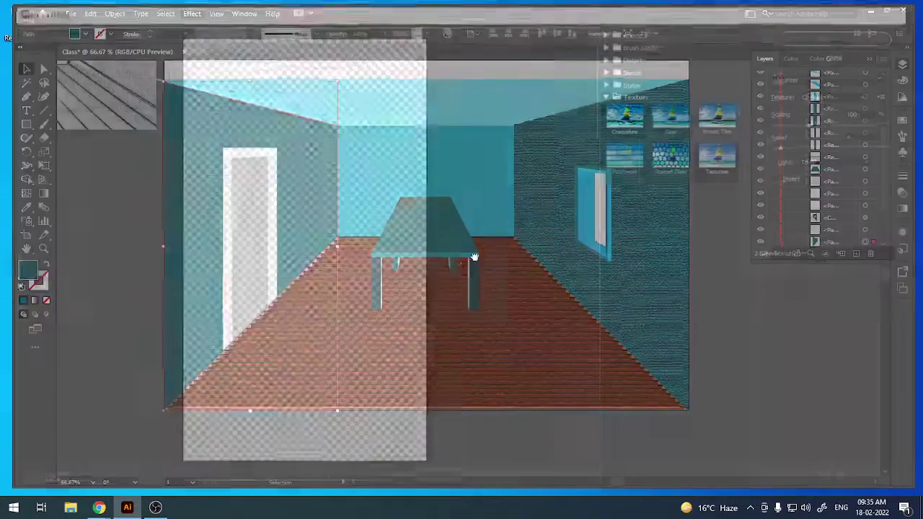
left_click(805, 39)
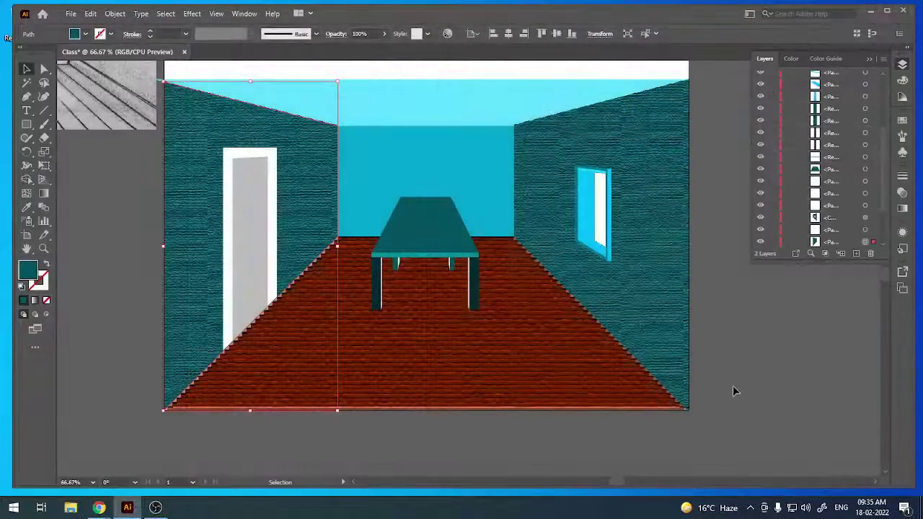
left_click(412, 148)
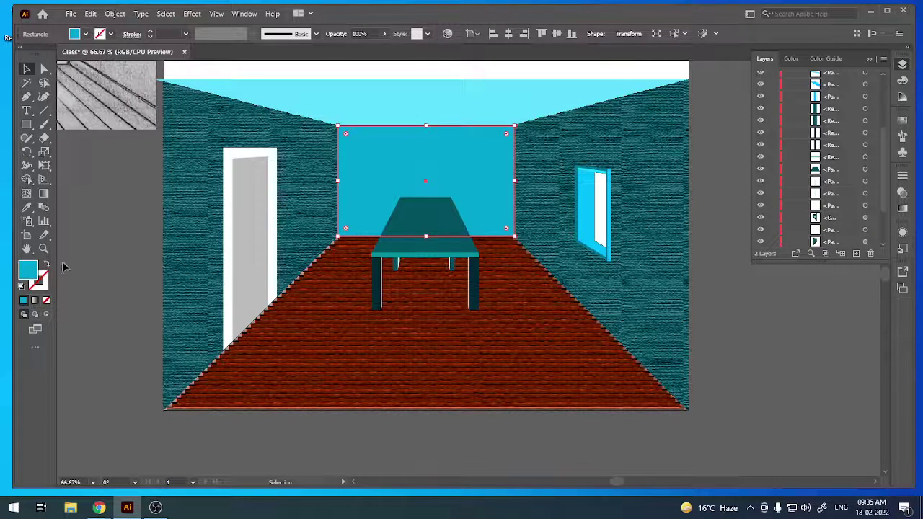
Apply a Texturizer texture to the brown floor.
left_click(274, 373)
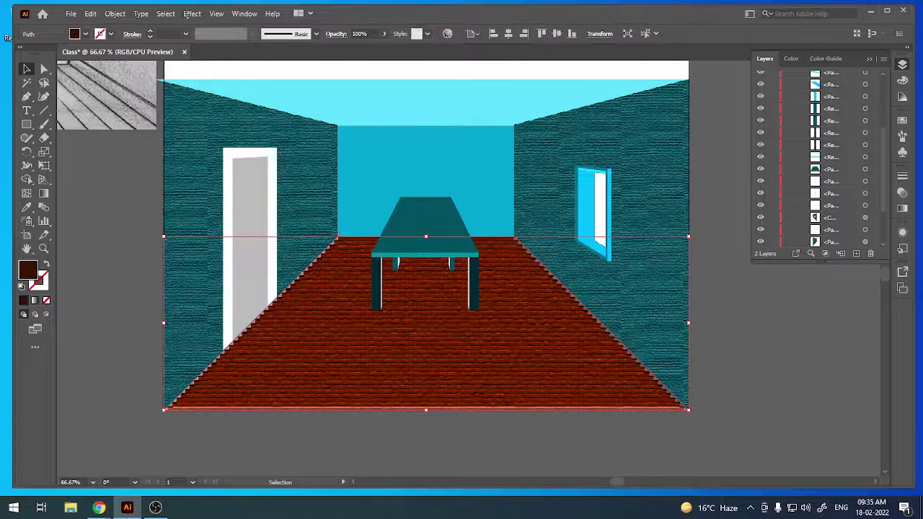
left_click(244, 13)
left_click(192, 13)
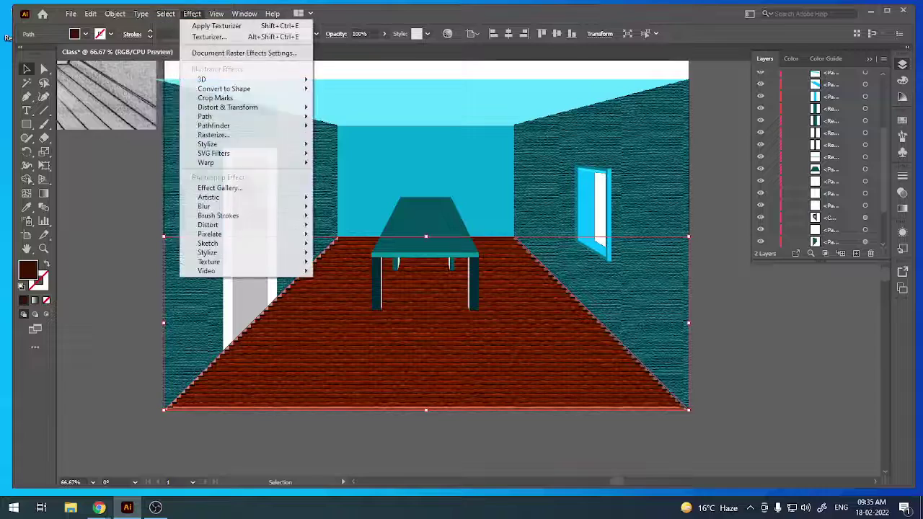
mouse_move(209, 262)
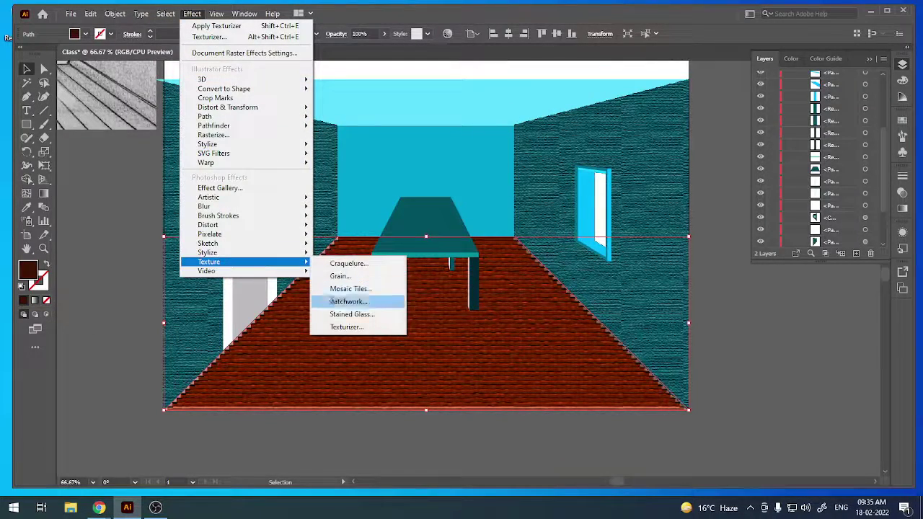
left_click(337, 327)
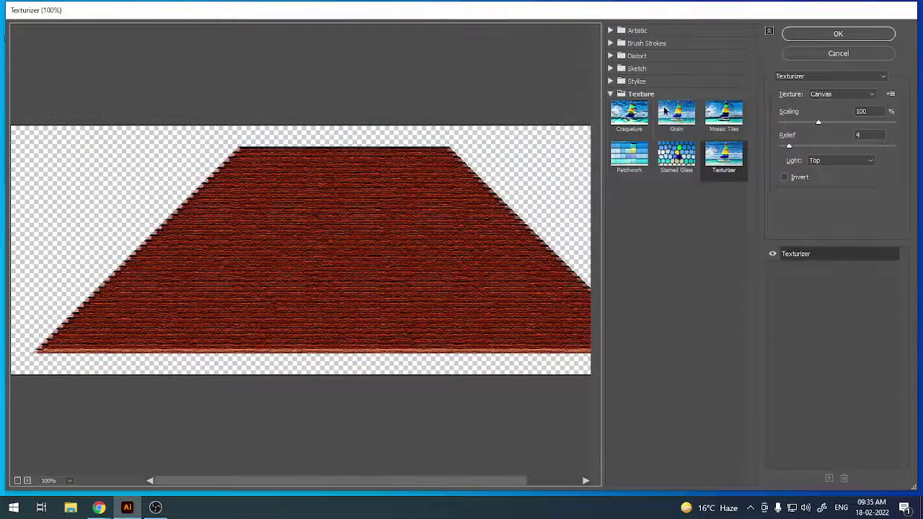
left_click(844, 36)
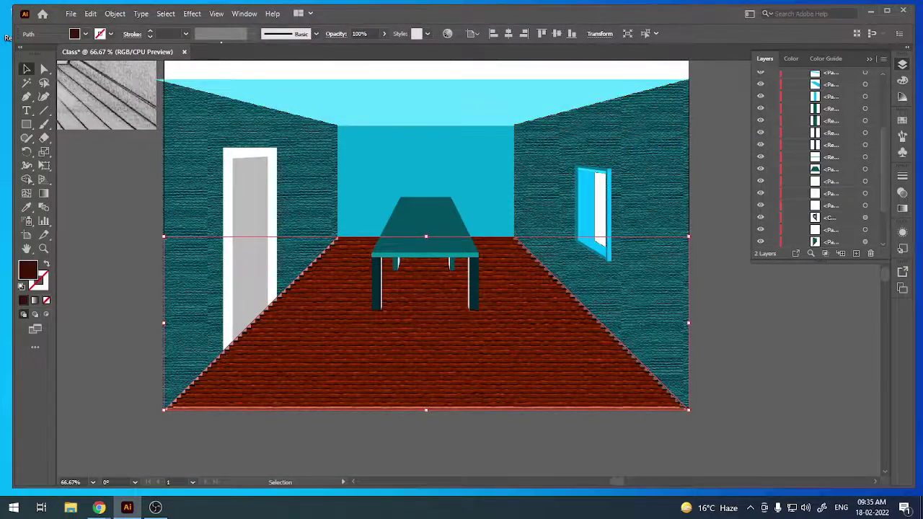
Change the floor's Patchwork effect to Artistic > Film Grain from the Appearance panel.
left_click(245, 13)
left_click(299, 148)
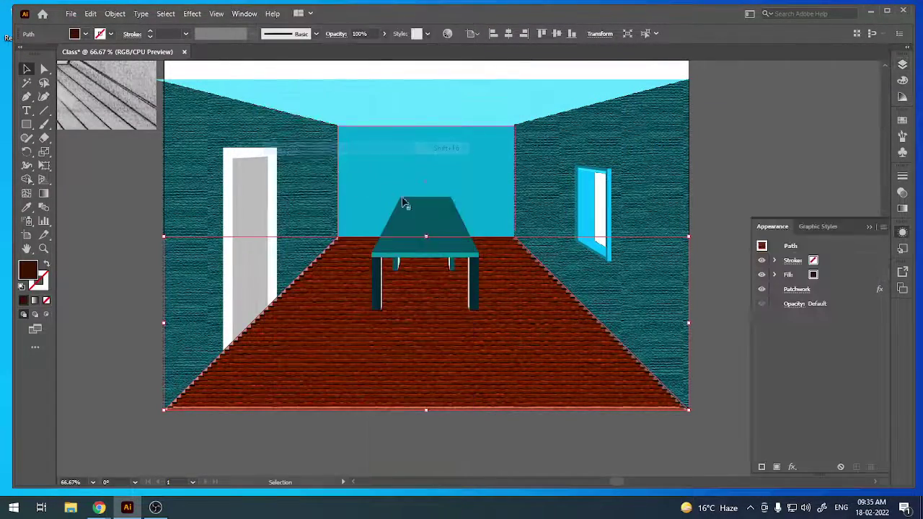
left_click(797, 290)
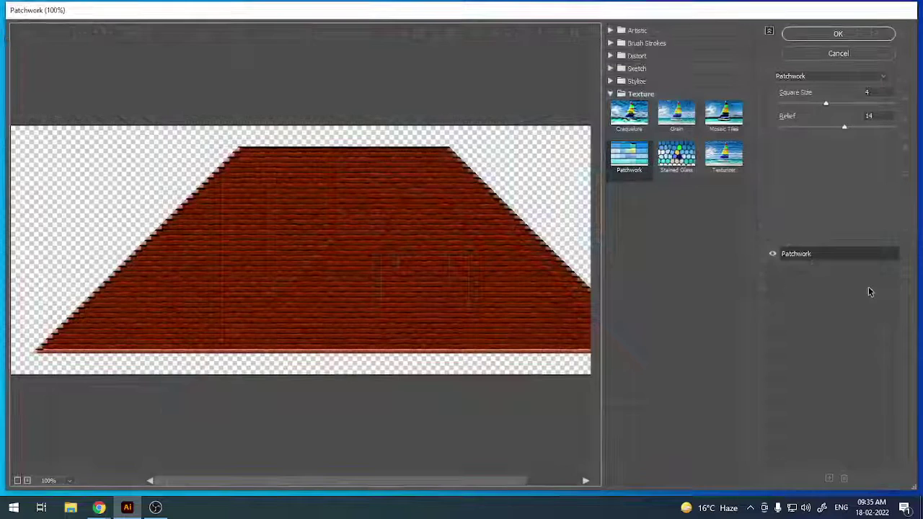
left_click(675, 153)
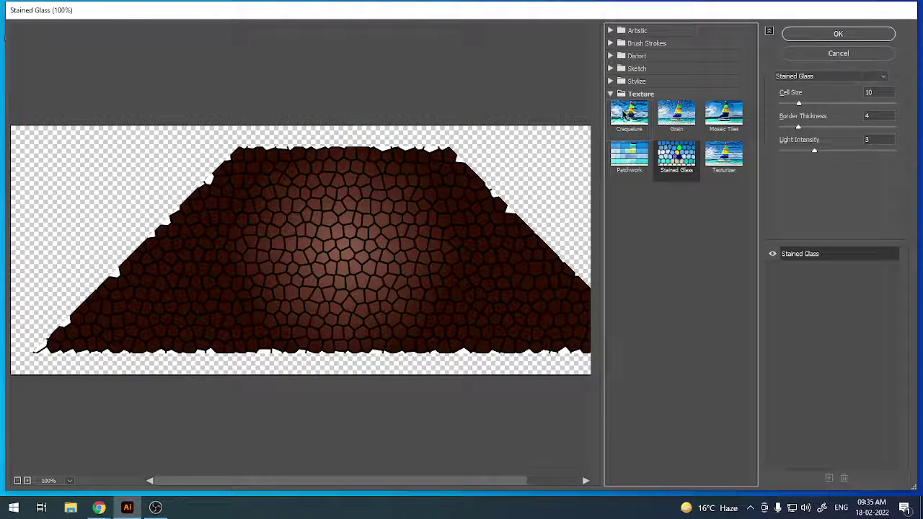
left_click(625, 115)
left_click(612, 81)
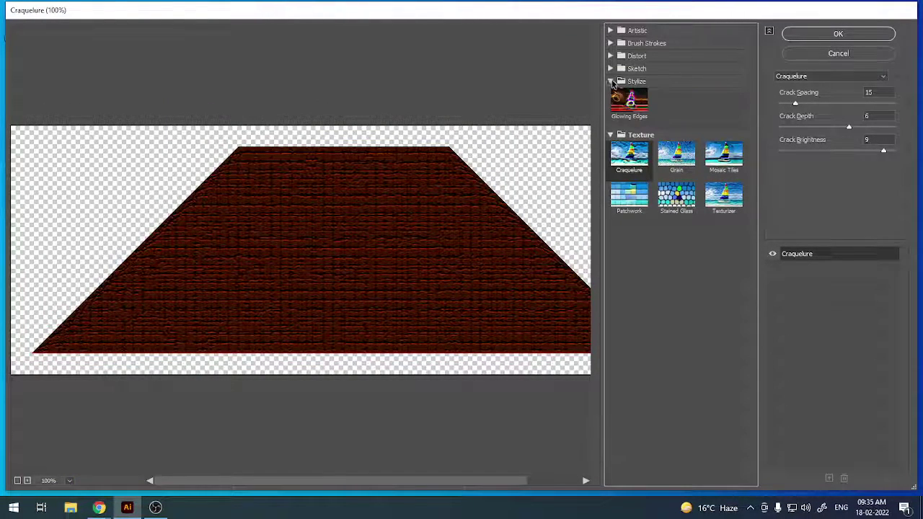
left_click(611, 68)
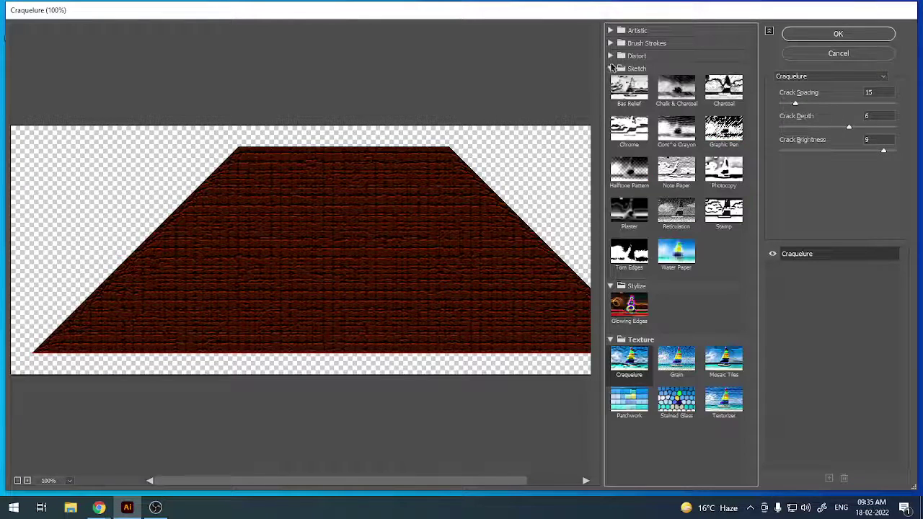
left_click(611, 56)
left_click(610, 43)
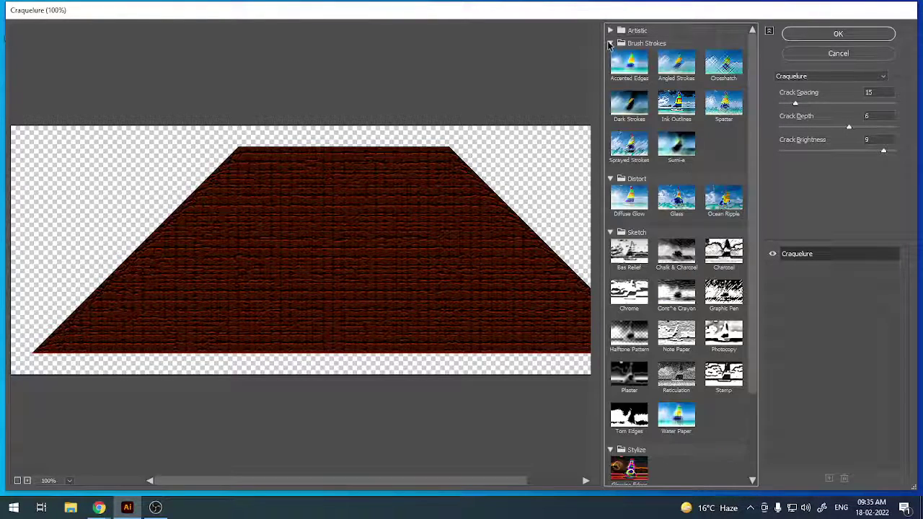
left_click(611, 30)
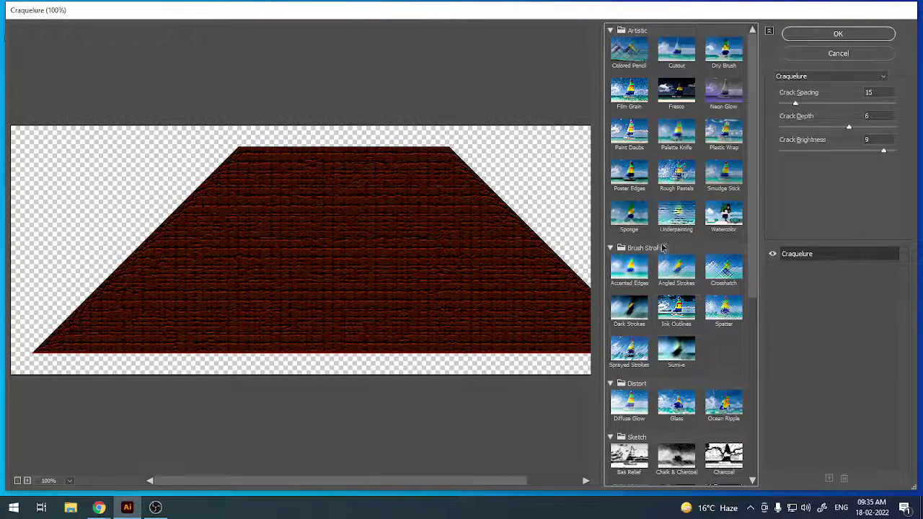
left_click(626, 170)
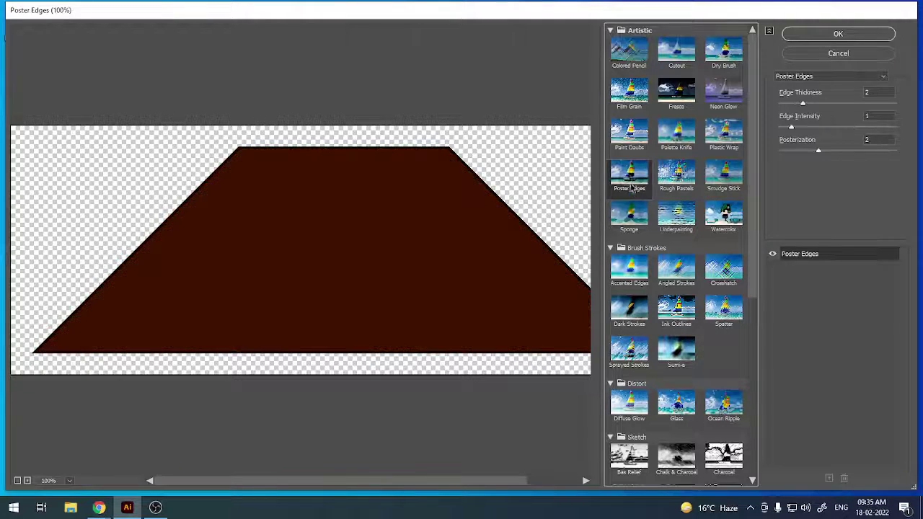
left_click(643, 94)
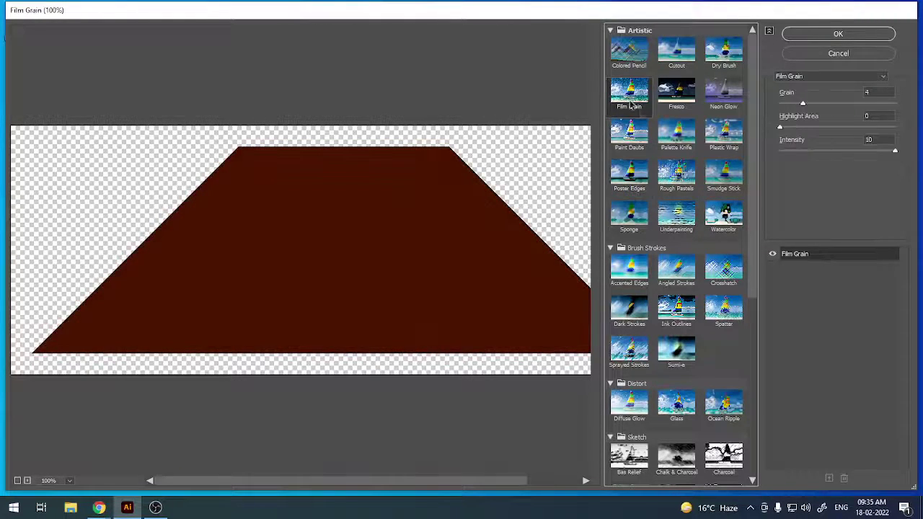
left_click(839, 35)
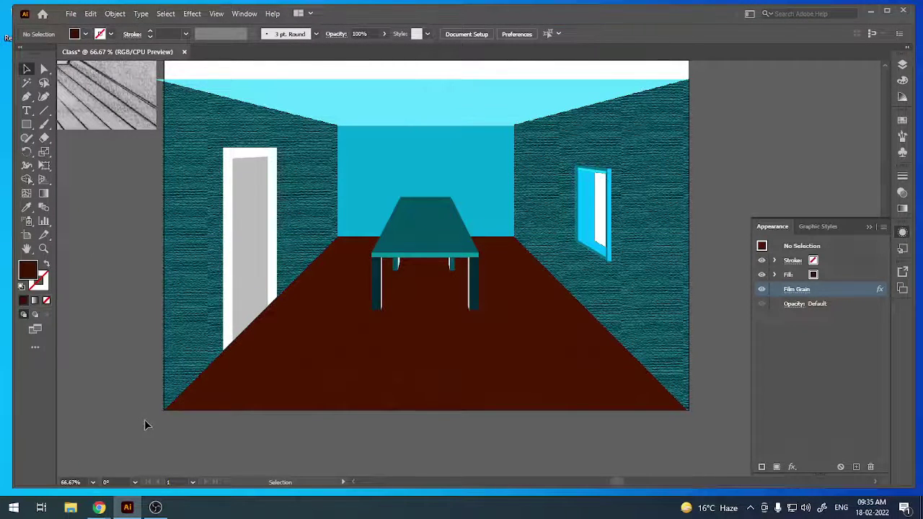
Give the back wall a Texturizer Mosaic Tiles texture, then zoom out to the whole scene.
left_click(371, 190)
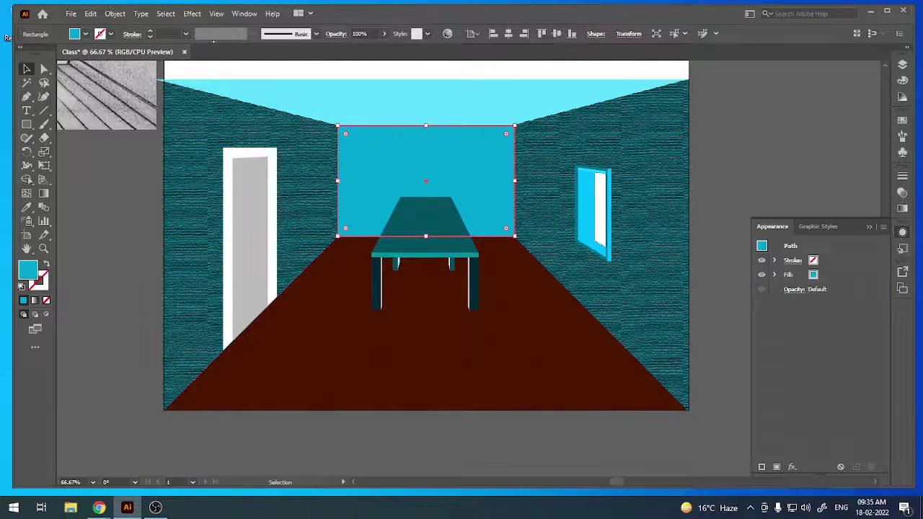
left_click(189, 13)
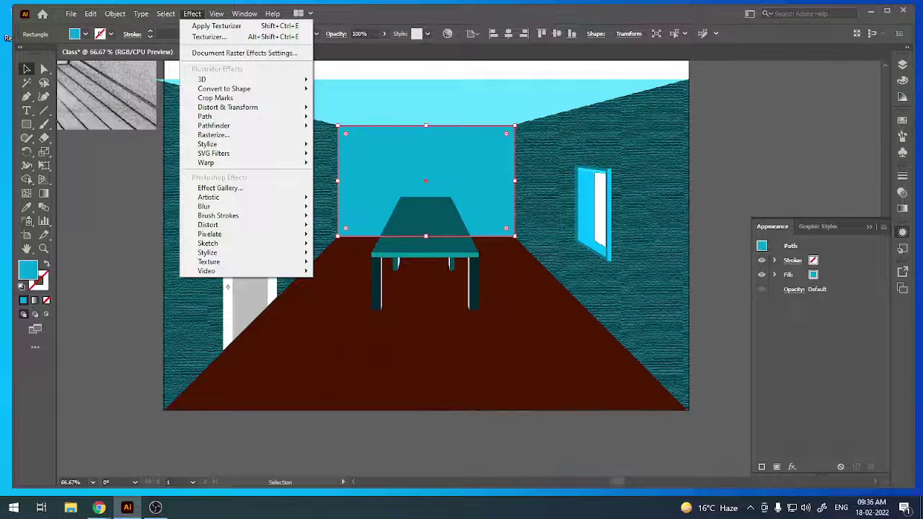
mouse_move(217, 262)
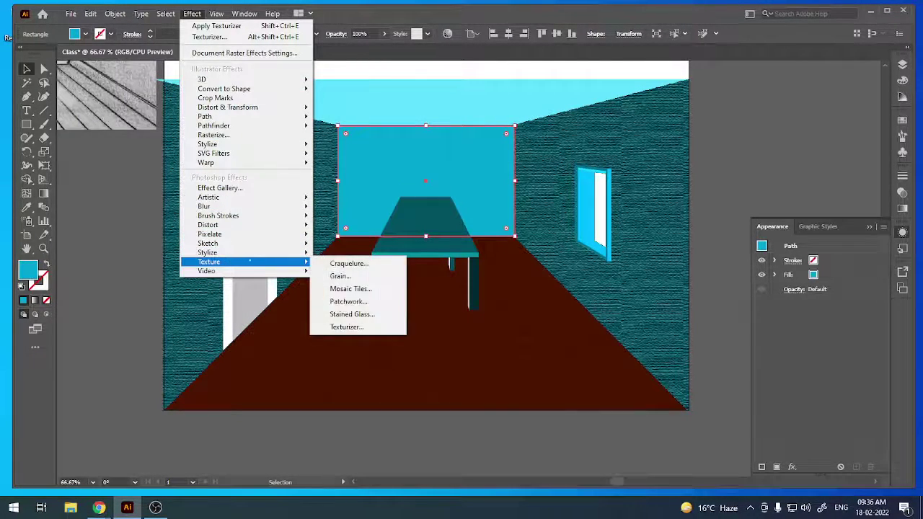
left_click(348, 326)
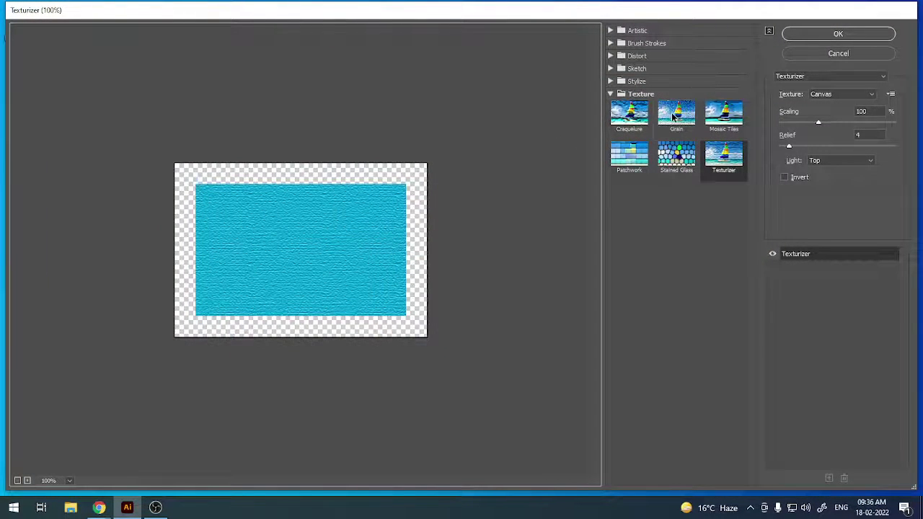
left_click(674, 115)
left_click(724, 124)
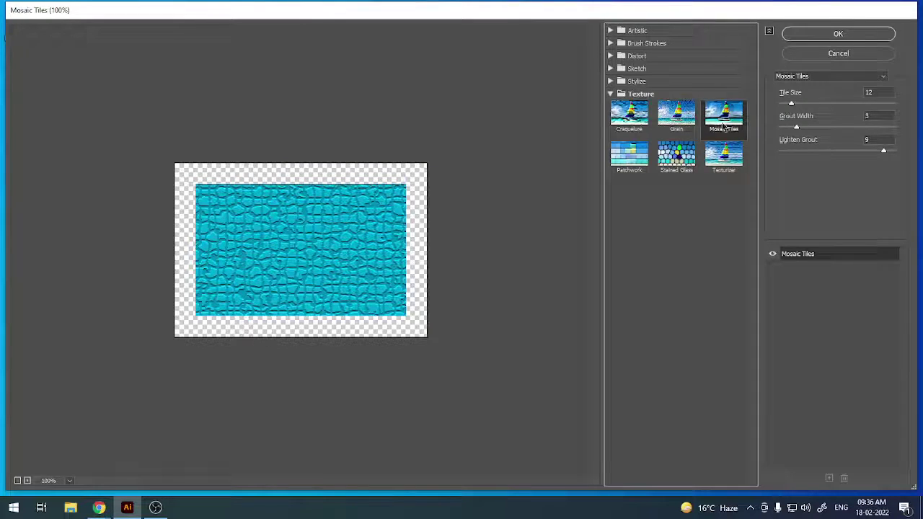
left_click(825, 34)
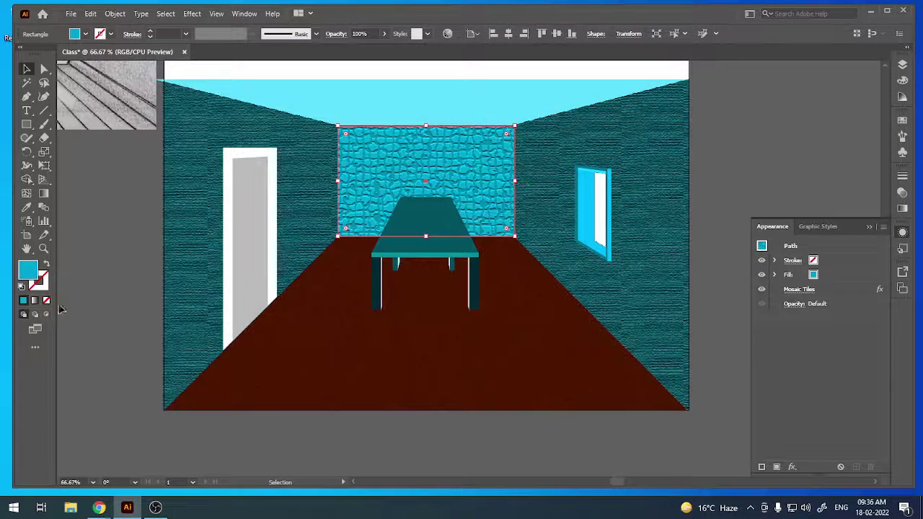
left_click(135, 341)
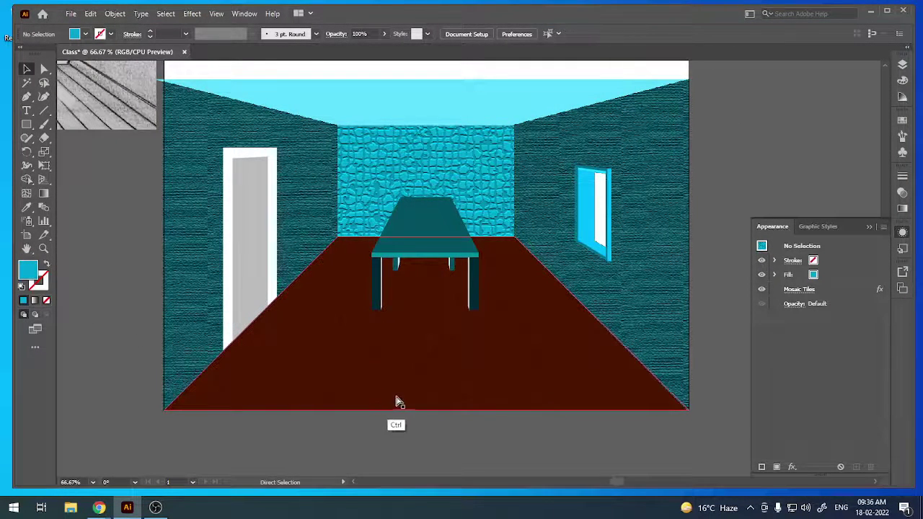
key("ctrl+minus")
key("ctrl+minus")
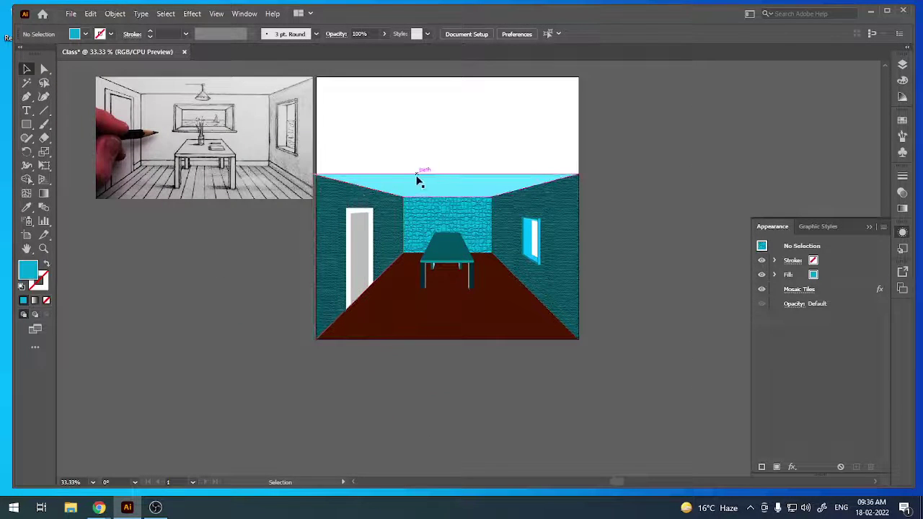
left_click(422, 177)
left_click(229, 249)
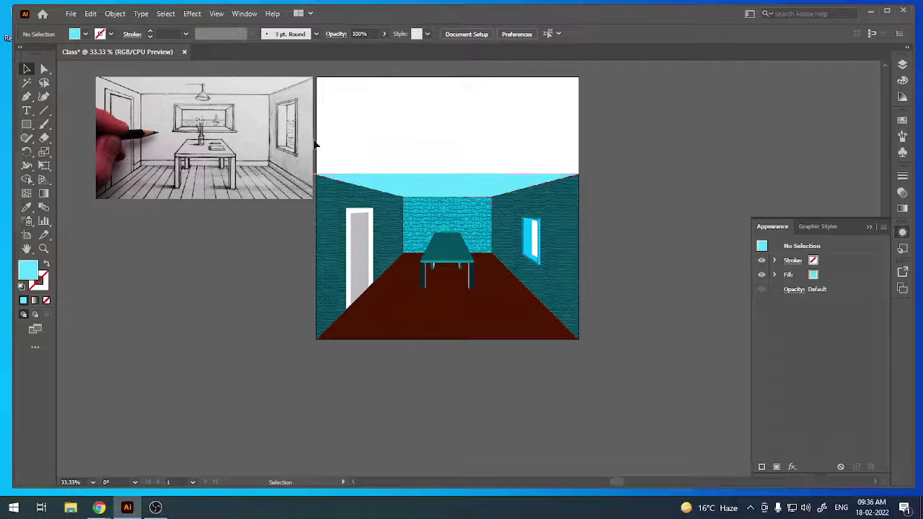
Zoom onto the sketched lamp and draw an ellipse over its base.
key("v")
key("ctrl+equal")
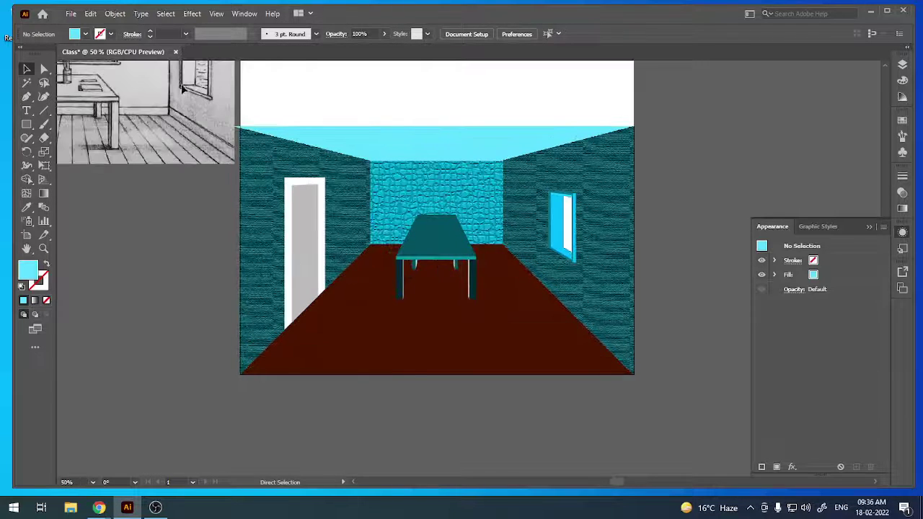
left_click_drag(106, 126, 365, 261)
key("ctrl+equal")
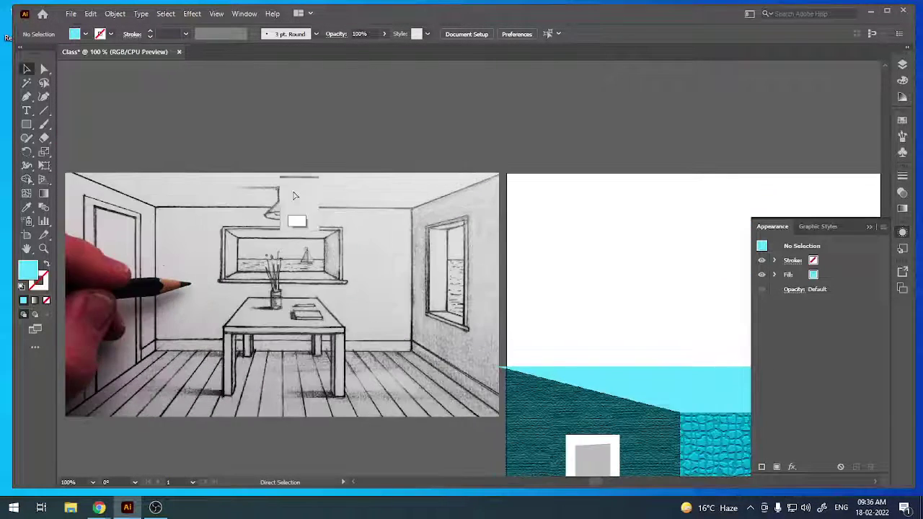
key("ctrl+equal")
key("ctrl+equal")
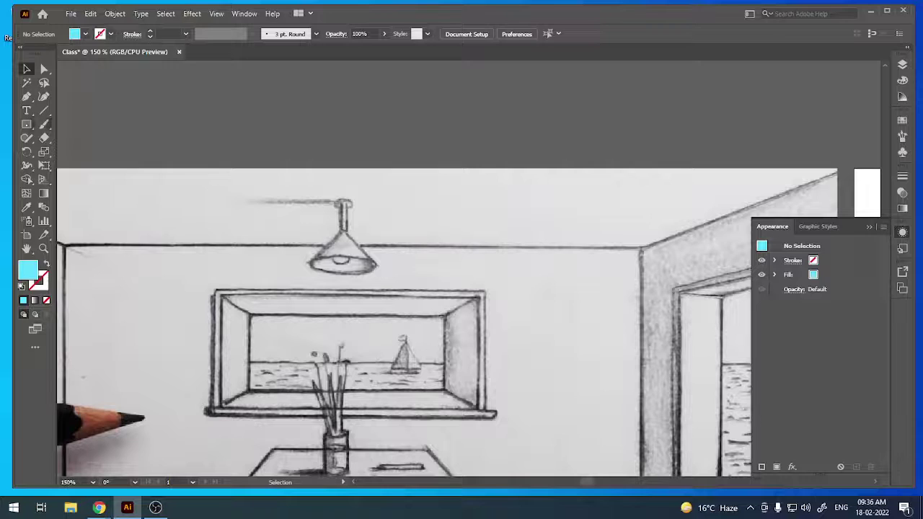
left_click(27, 124)
left_click(78, 152)
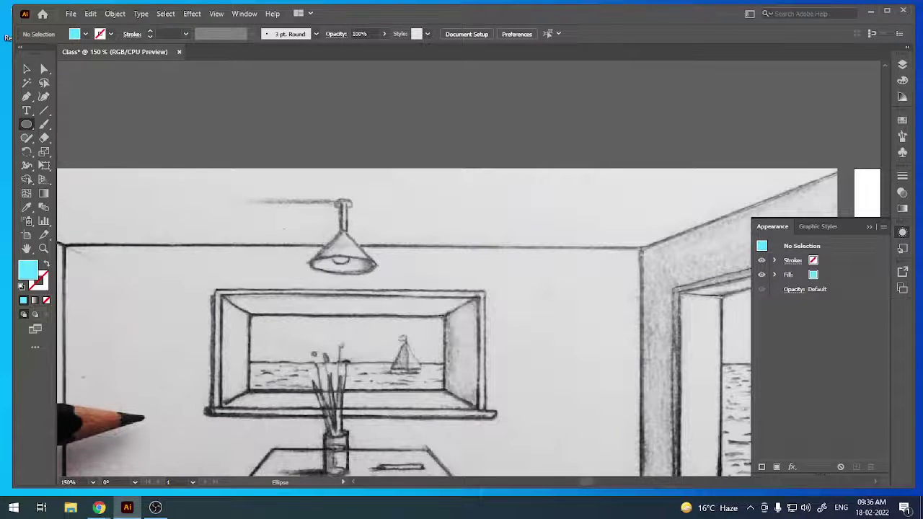
left_click_drag(316, 255, 377, 276)
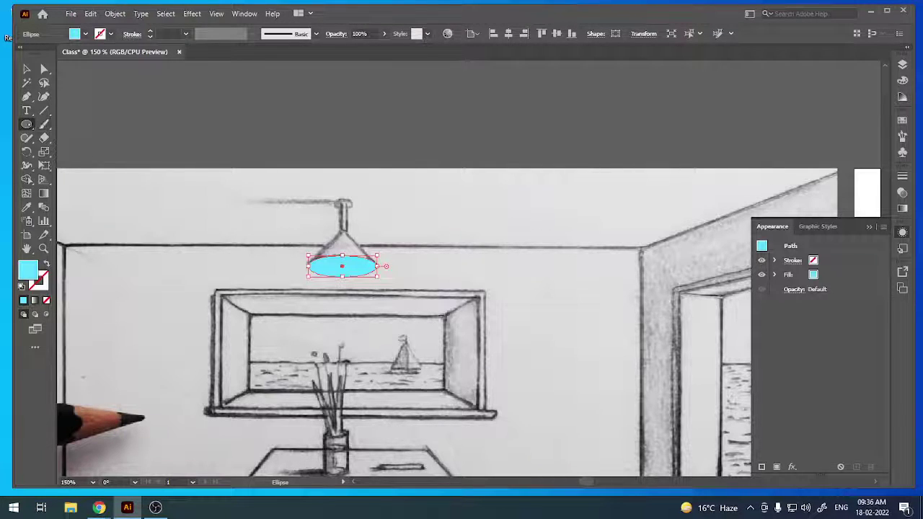
Draw a triangle for the lamp shade with the Polygon tool.
left_click(26, 125)
left_click(79, 166)
mouse_move(254, 117)
left_mouse_down()
mouse_move(298, 157)
mouse_move(284, 147)
mouse_move(349, 252)
left_mouse_up()
key("v")
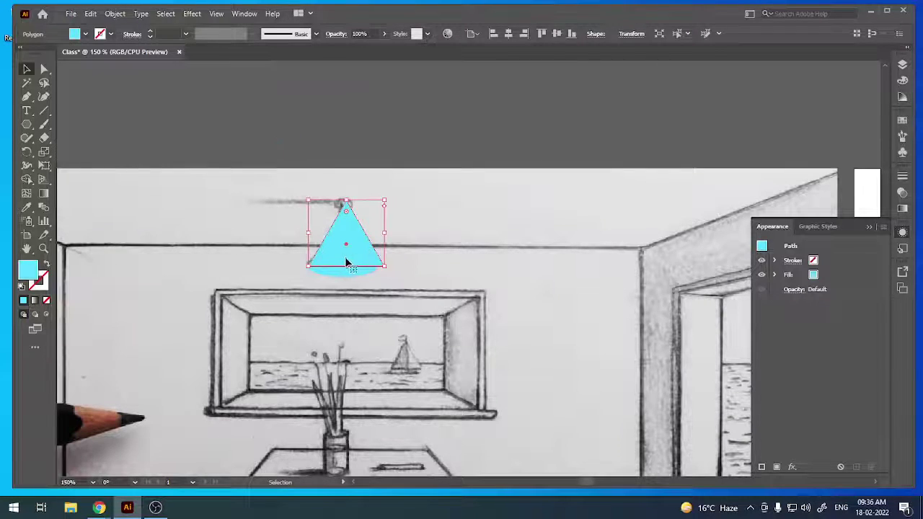
Move and narrow the triangle to fit the sketched lamp shade.
key("ctrl+plus")
key("ctrl+plus")
key("ctrl+plus")
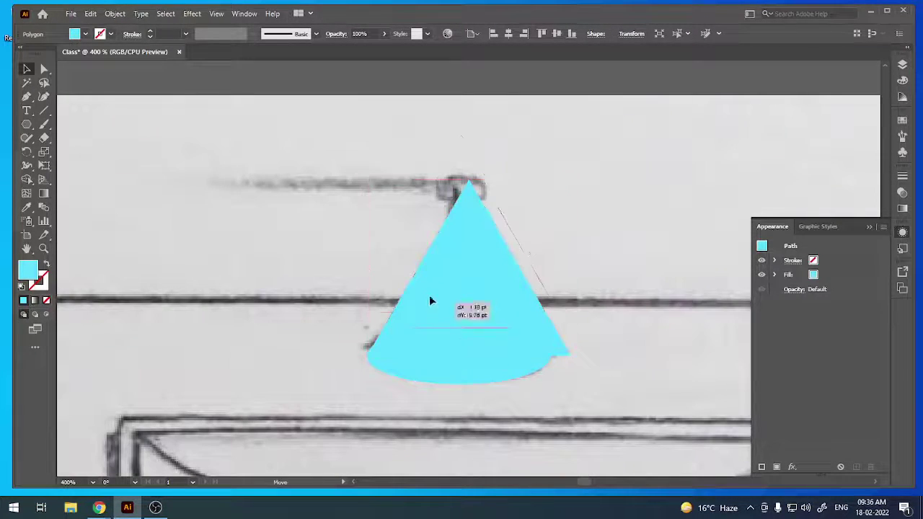
left_click_drag(439, 325, 429, 325)
left_click(324, 336)
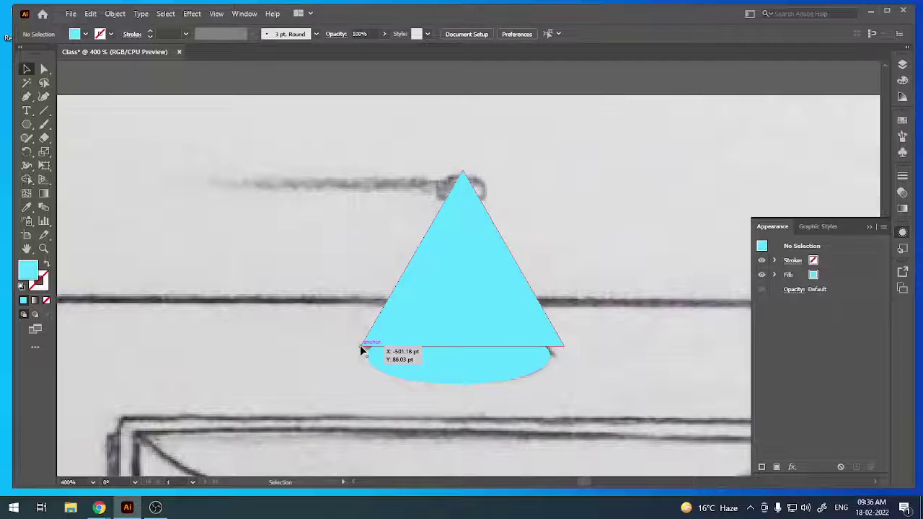
left_click_drag(360, 347, 367, 355)
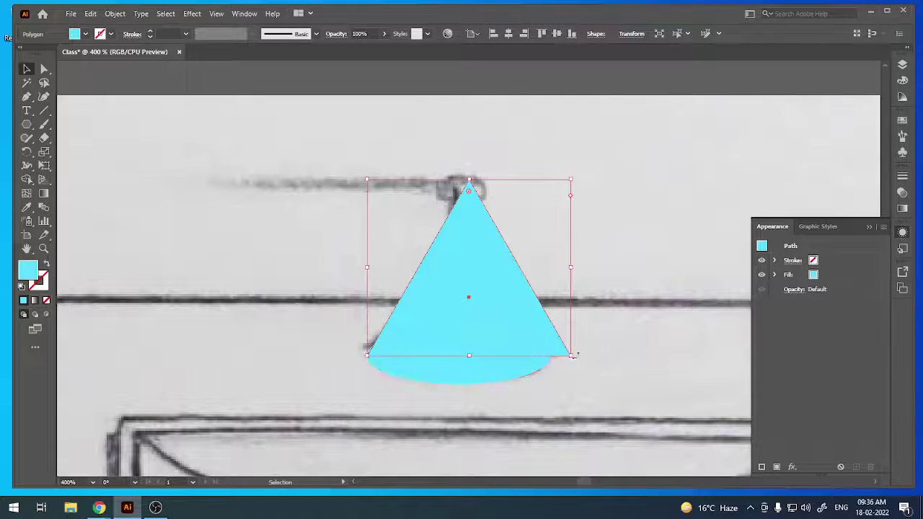
left_click_drag(572, 267, 552, 267)
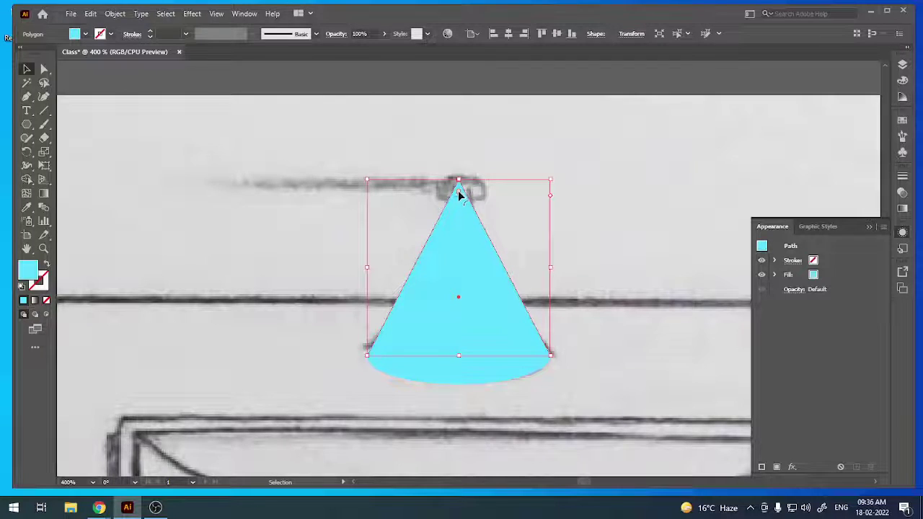
left_click_drag(458, 193, 456, 226)
key("ctrl+z")
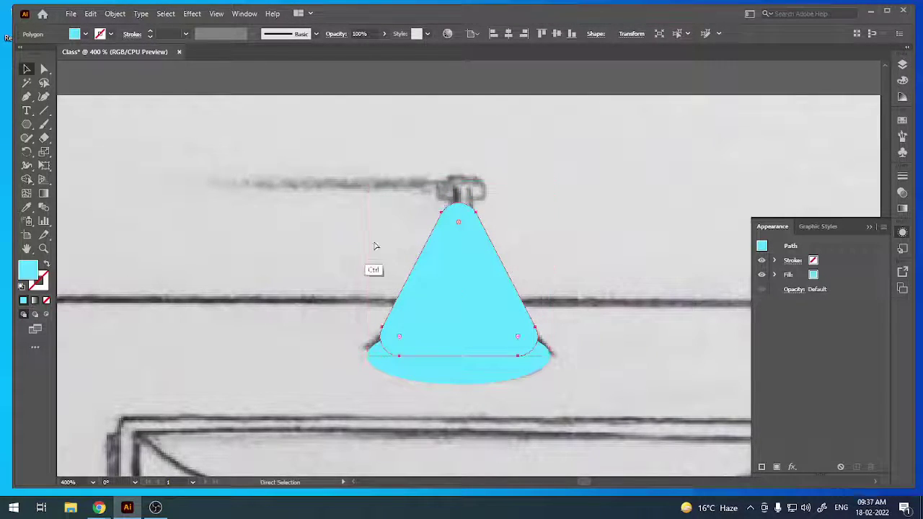
left_click(153, 138)
Round only the triangle's top corner with the Direct Selection live corner.
key("a")
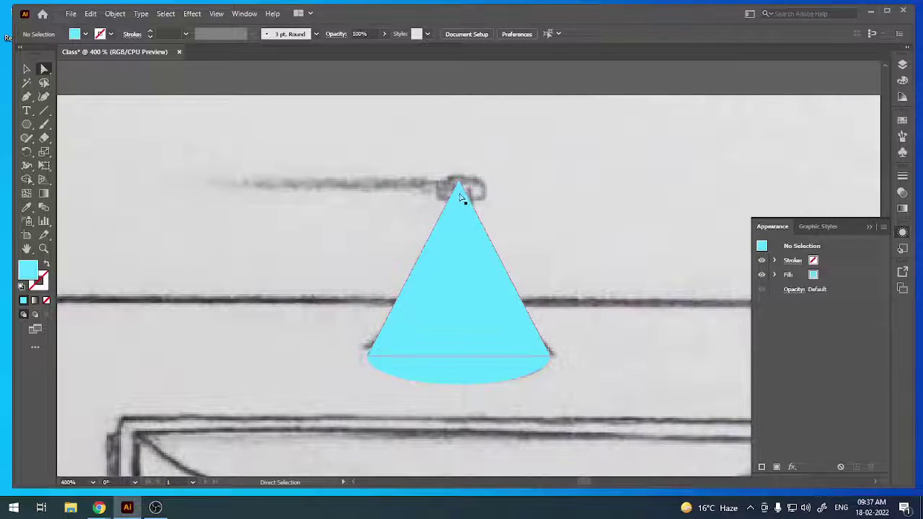
left_click(460, 193)
left_click_drag(459, 193, 459, 225)
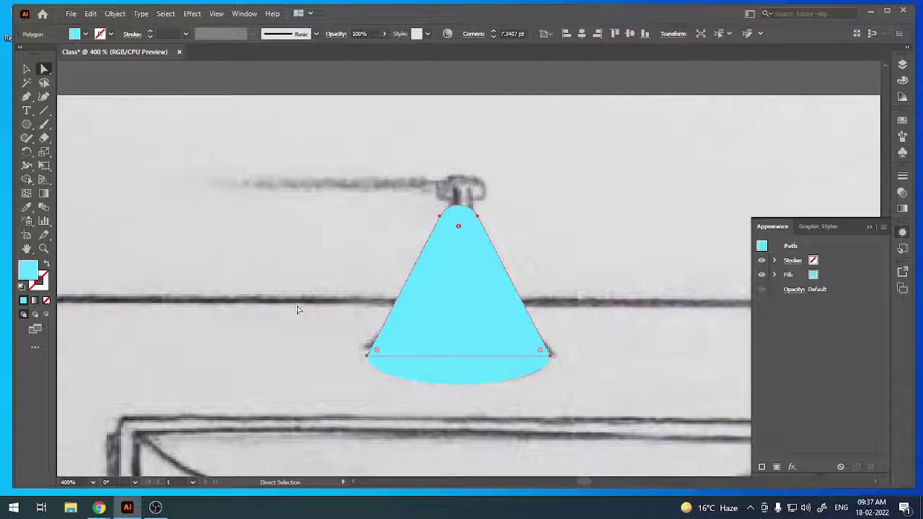
left_click(27, 69)
left_click(121, 154)
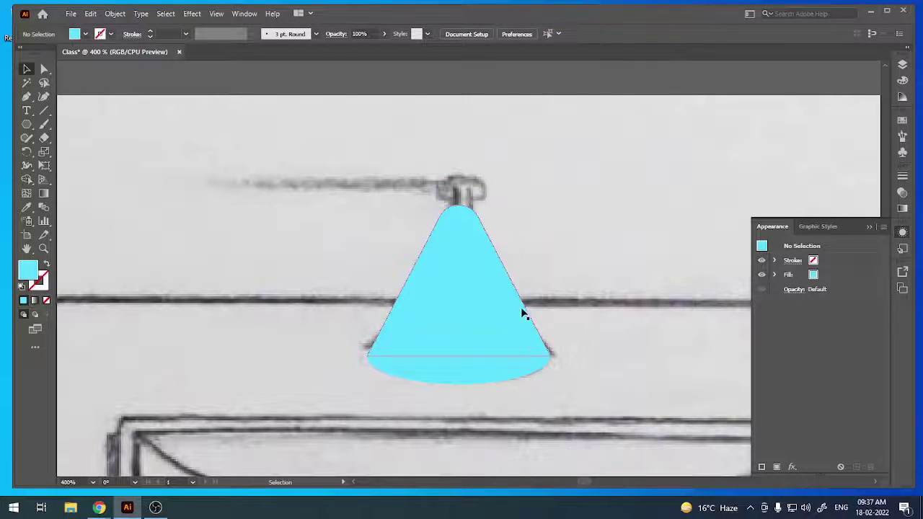
Align the triangle with the ellipse and shorten it so its tip meets the pipe.
mouse_move(476, 273)
left_mouse_down()
mouse_move(595, 358)
mouse_move(585, 363)
left_mouse_up()
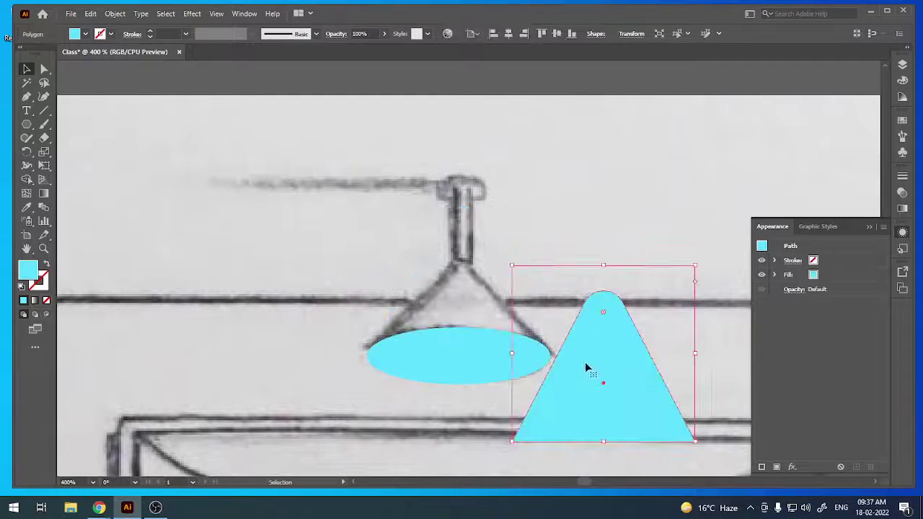
left_click_drag(513, 441, 368, 355)
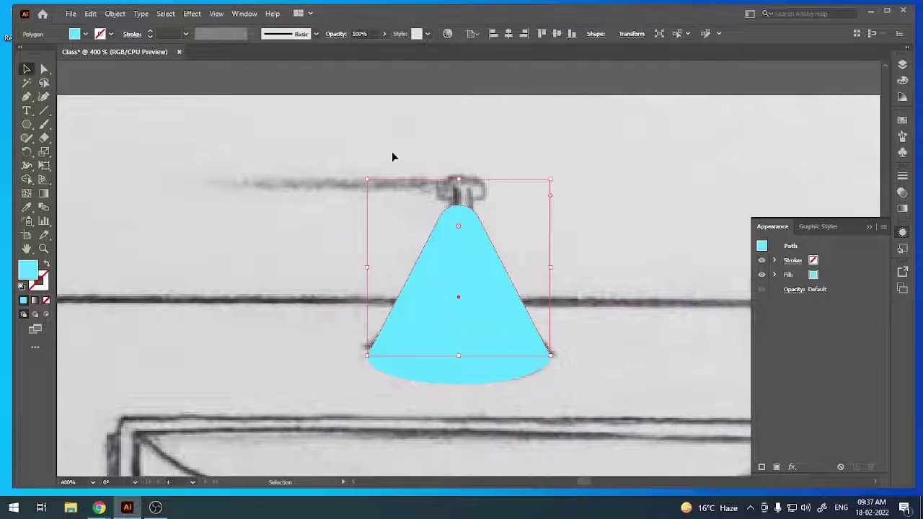
mouse_move(456, 179)
left_mouse_down()
mouse_move(459, 258)
mouse_move(459, 247)
left_mouse_up()
left_click_drag(459, 256, 459, 261)
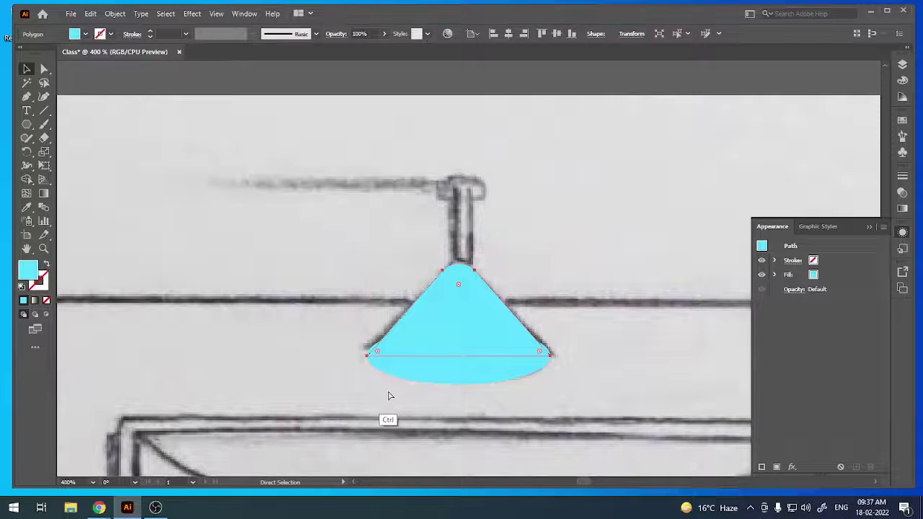
key("ctrl+plus")
key("ctrl+plus")
key("p")
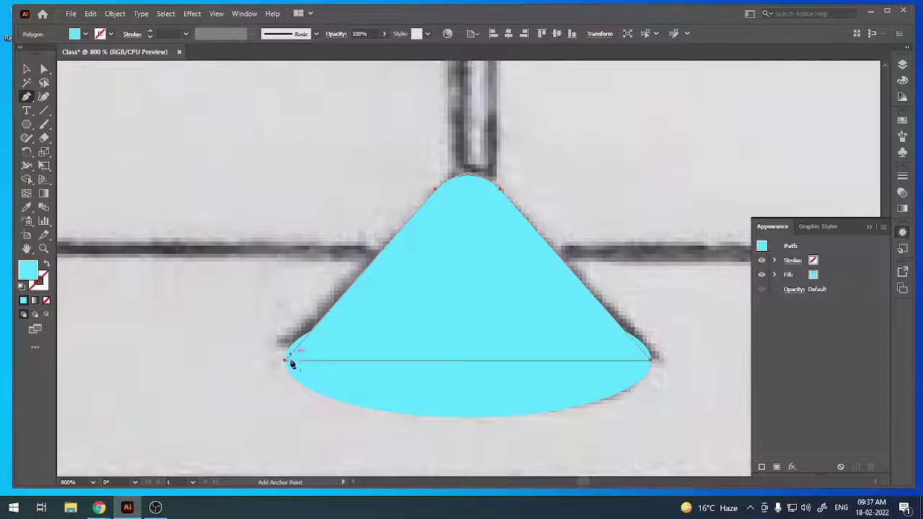
Curve the cone's bottom edge with handles pulled from its left and right base anchors.
left_click_drag(286, 361, 288, 369)
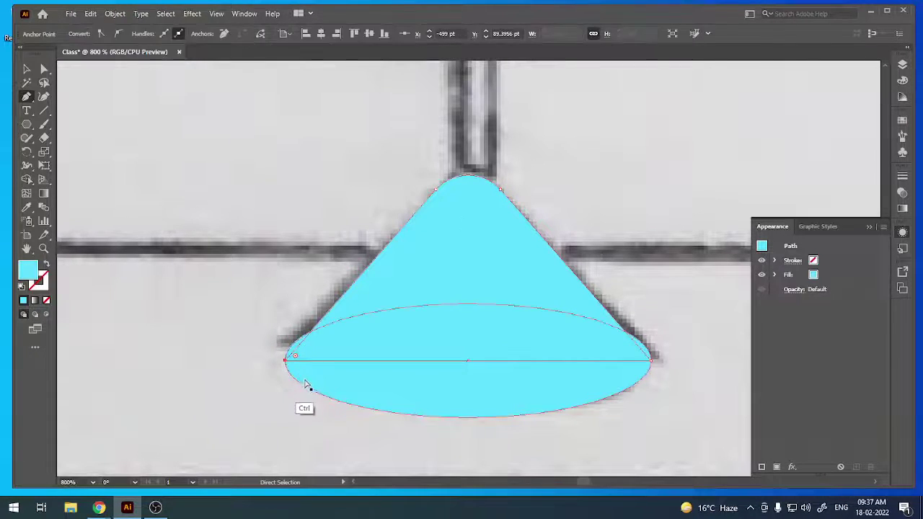
left_click(286, 361, "alt")
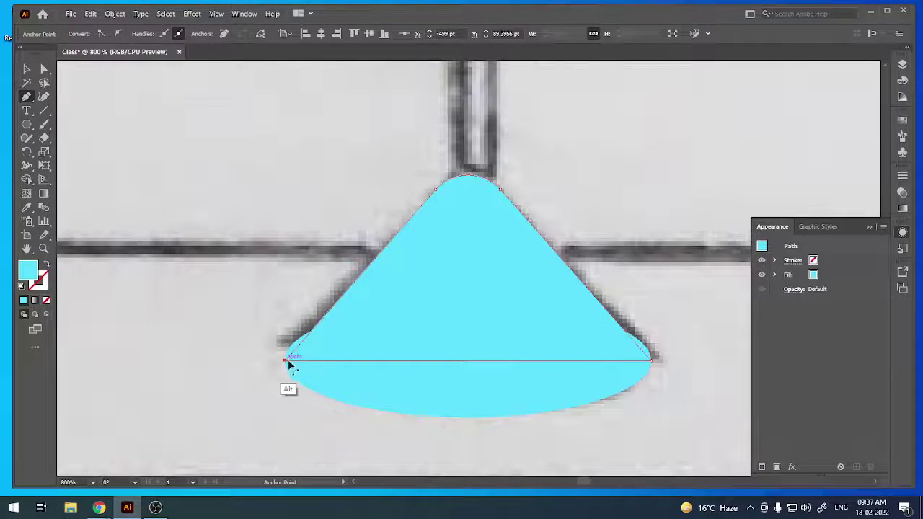
left_click_drag(285, 361, 299, 380)
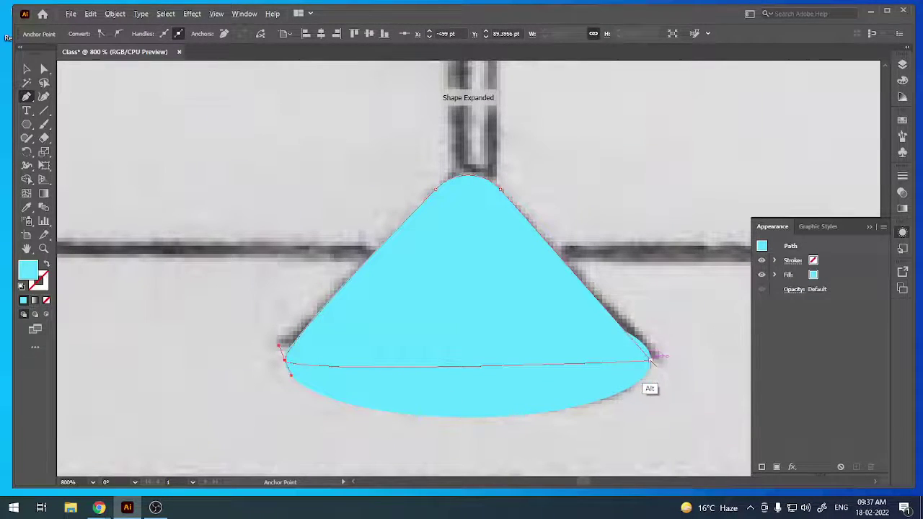
left_click_drag(651, 360, 657, 358)
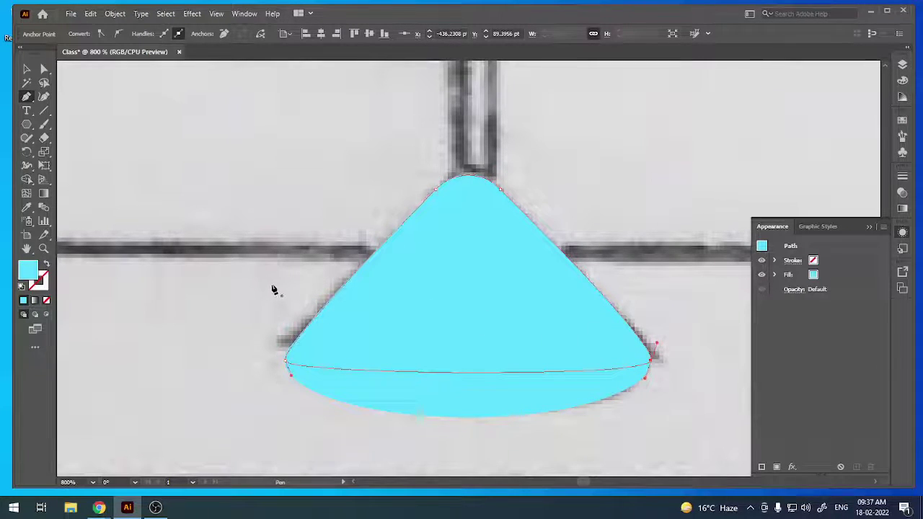
key("ctrl+minus")
key("ctrl+minus")
left_click(214, 206)
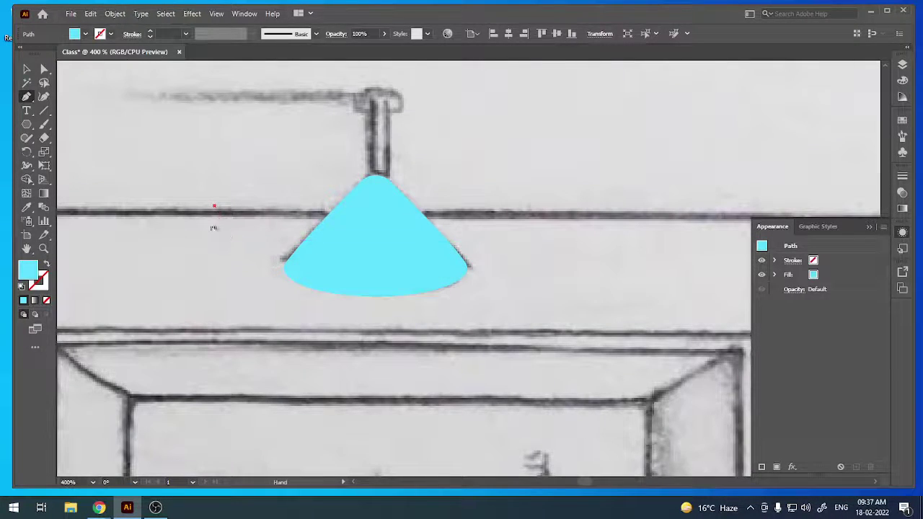
key("ctrl+z")
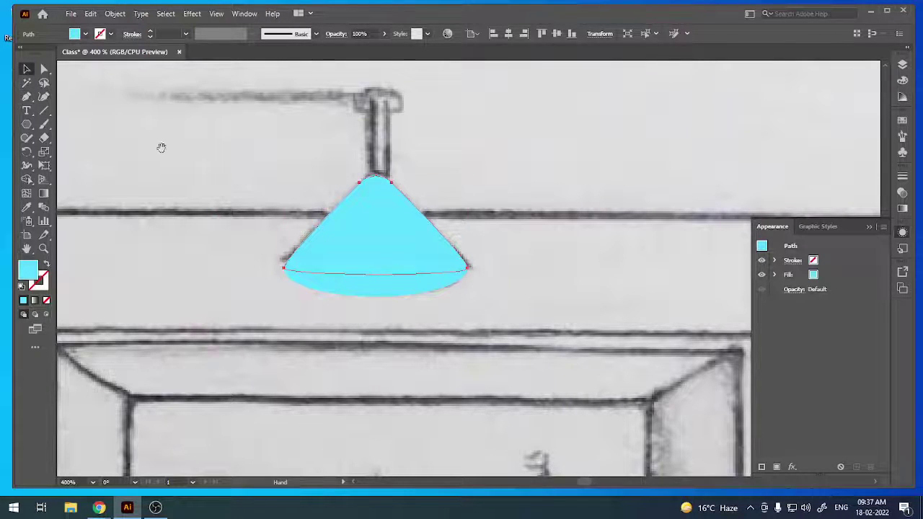
left_click_drag(161, 147, 176, 207)
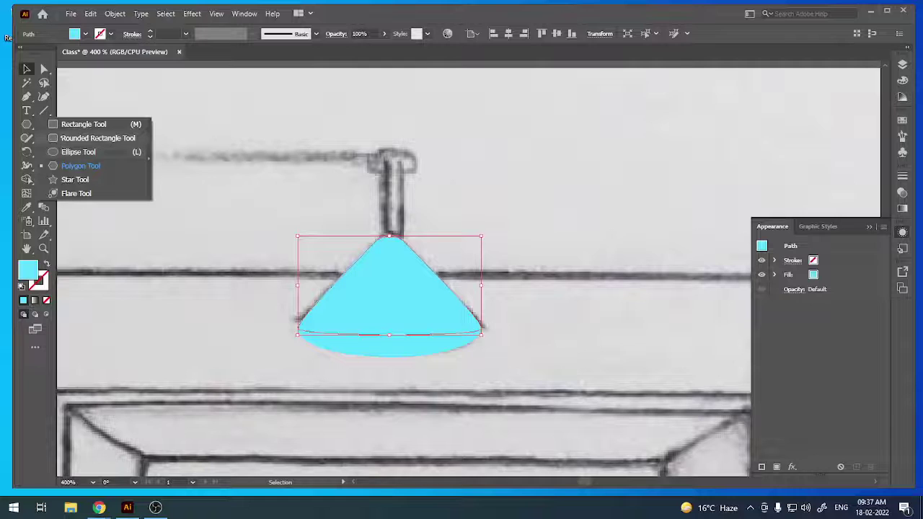
Draw a rounded-rectangle pipe and an oval cap above the cone.
left_click_drag(27, 125, 65, 138)
left_click_drag(378, 156, 405, 246)
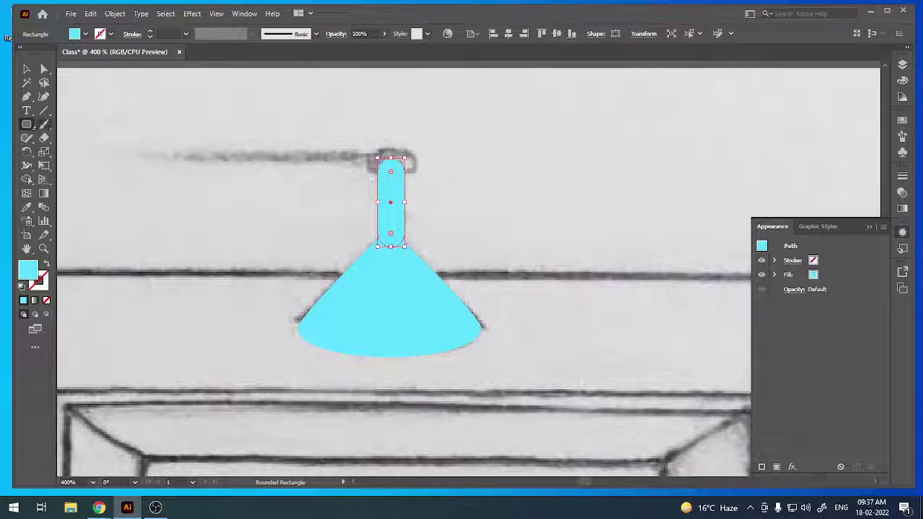
left_click(32, 125)
left_click_drag(32, 126, 78, 152)
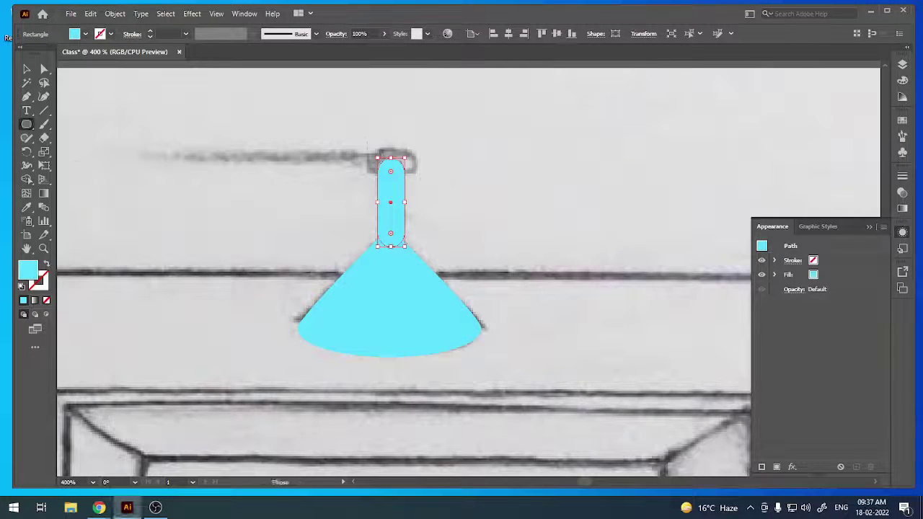
mouse_move(368, 150)
left_mouse_down()
mouse_move(416, 166)
mouse_move(417, 177)
left_mouse_up()
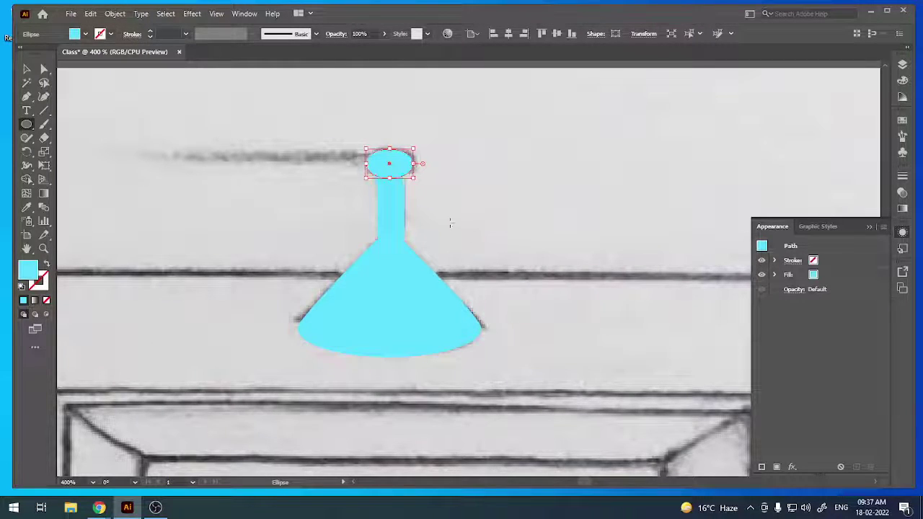
key("Left")
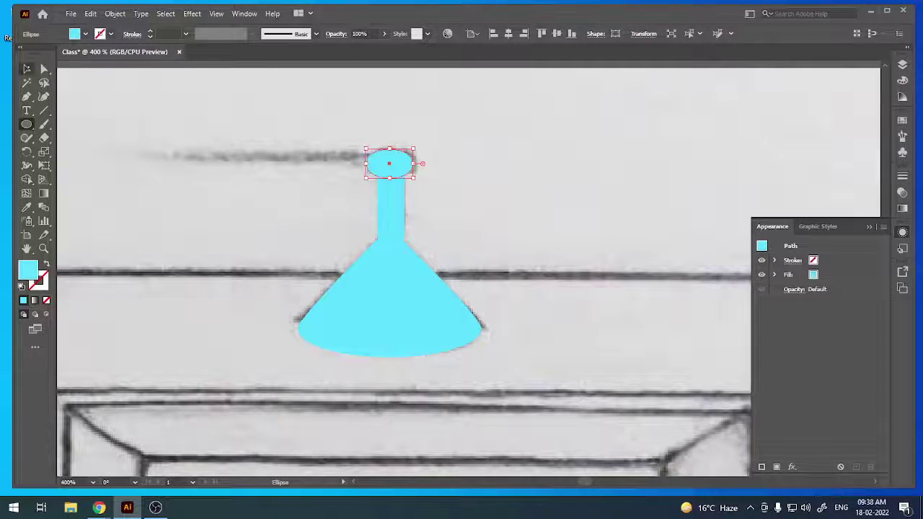
Unite the cone, pipe and cap into one shape with Pathfinder.
key("v")
left_click_drag(195, 108, 515, 353)
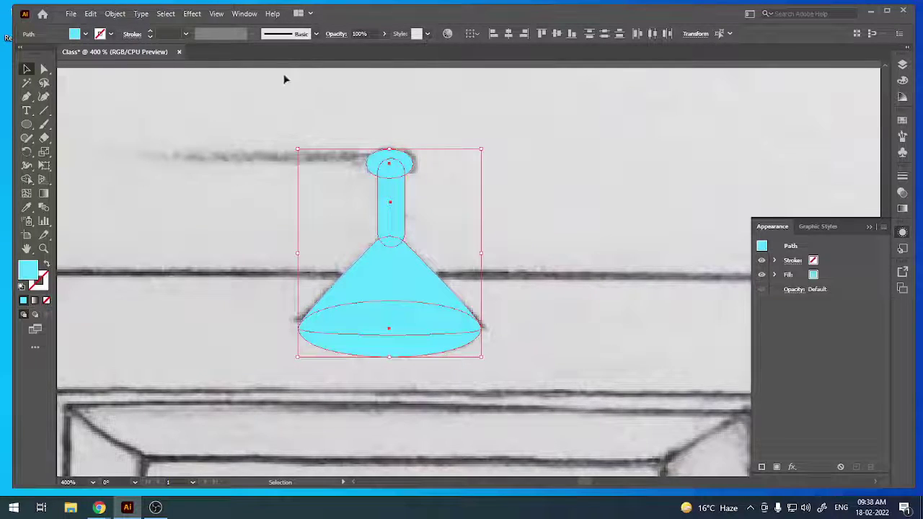
left_click(244, 13)
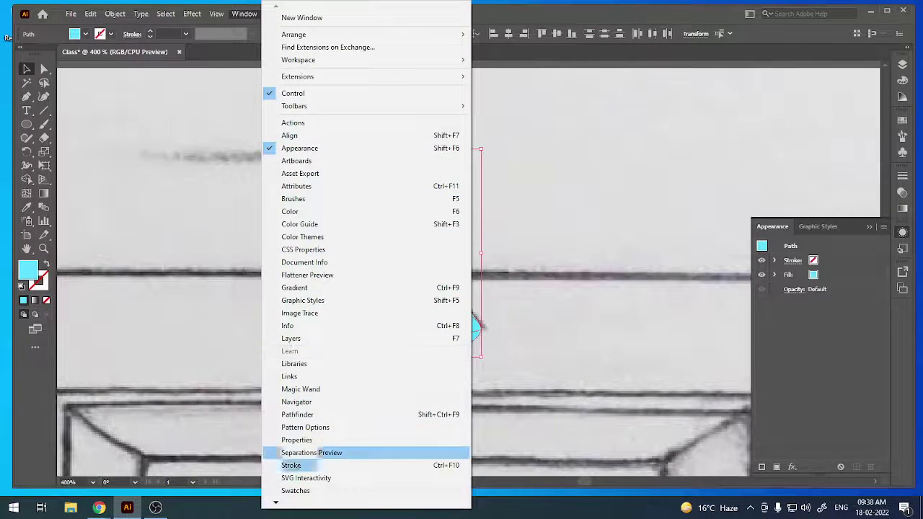
left_click(363, 414)
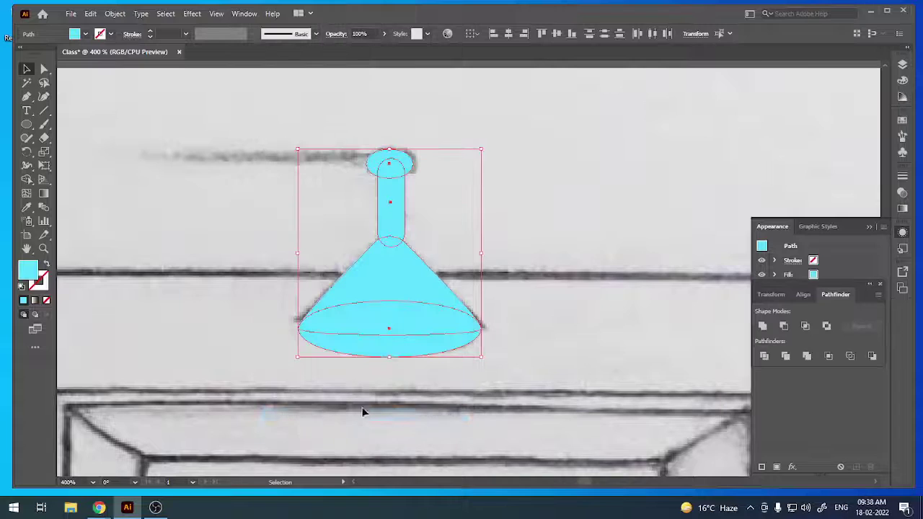
left_click(763, 326)
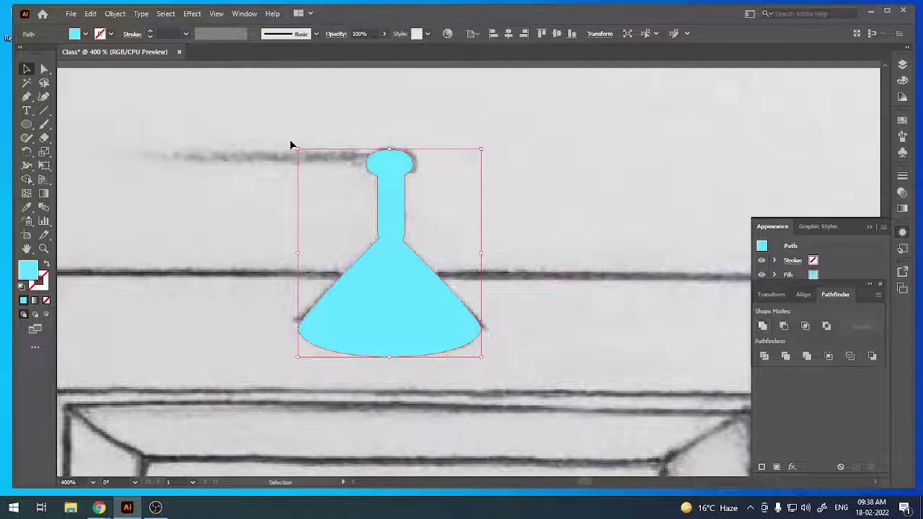
left_click(125, 150)
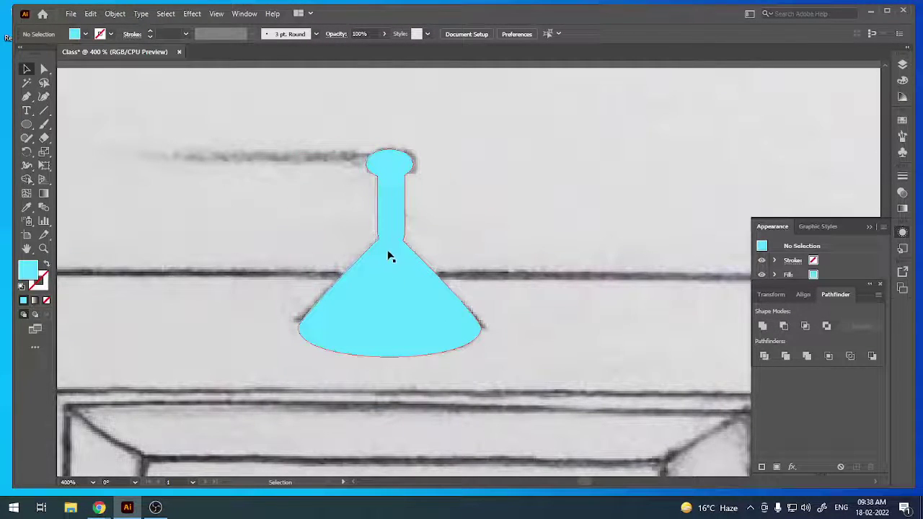
left_click(371, 303)
left_click(226, 241)
left_click(362, 314)
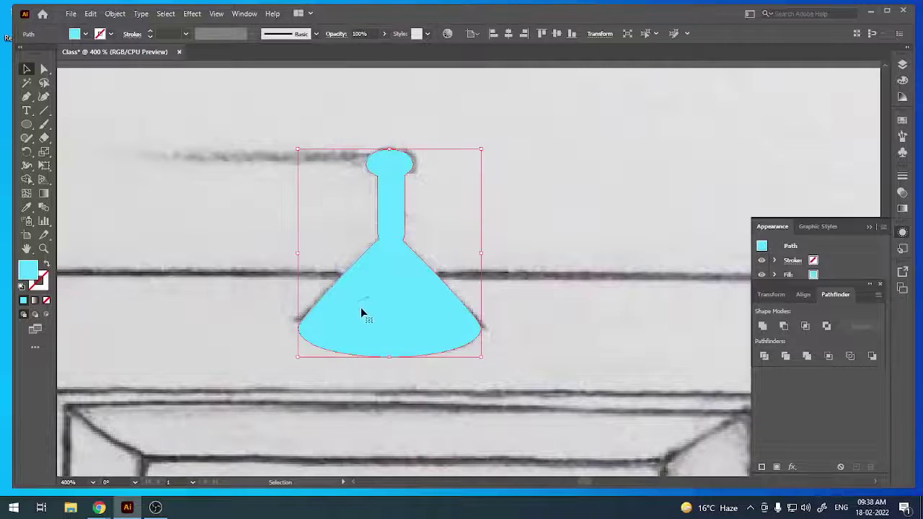
scroll(353, 314, "down", 1)
scroll(354, 314, "up", 1)
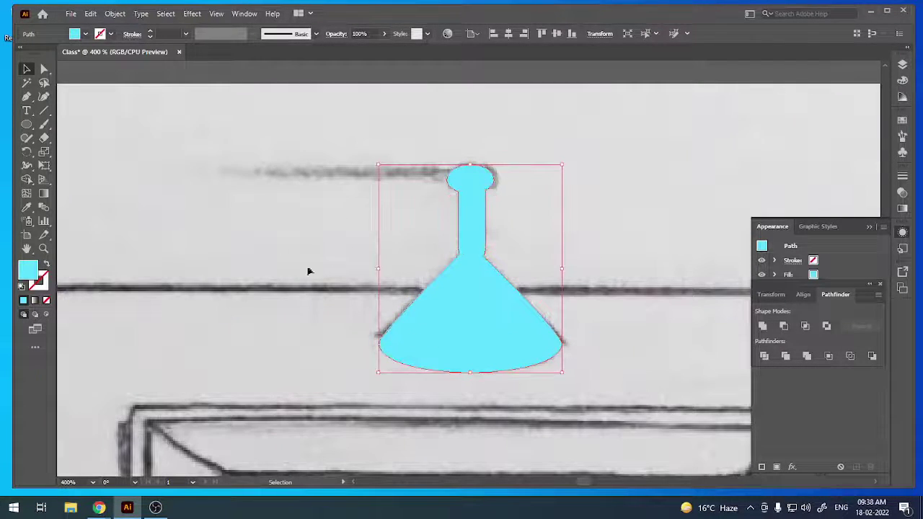
Fill the lamp with a linear gradient that has a light middle stop.
double_click(28, 269)
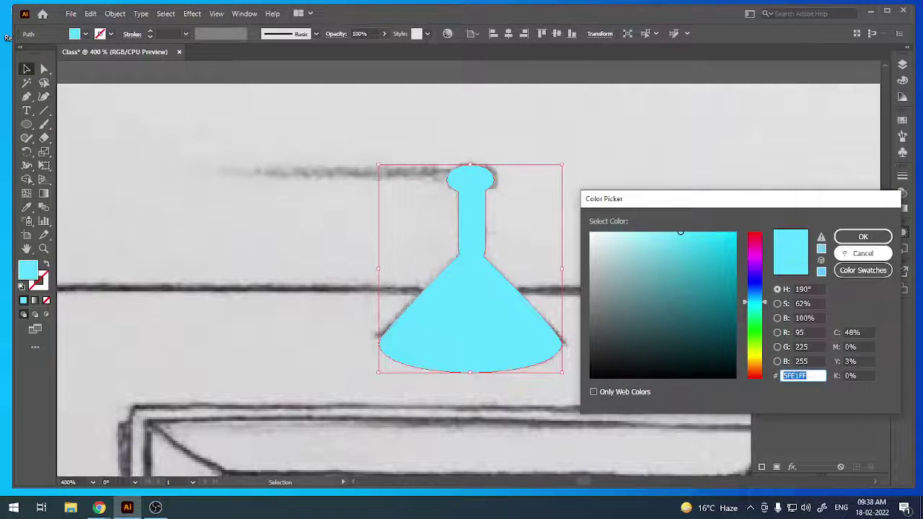
left_click(853, 254)
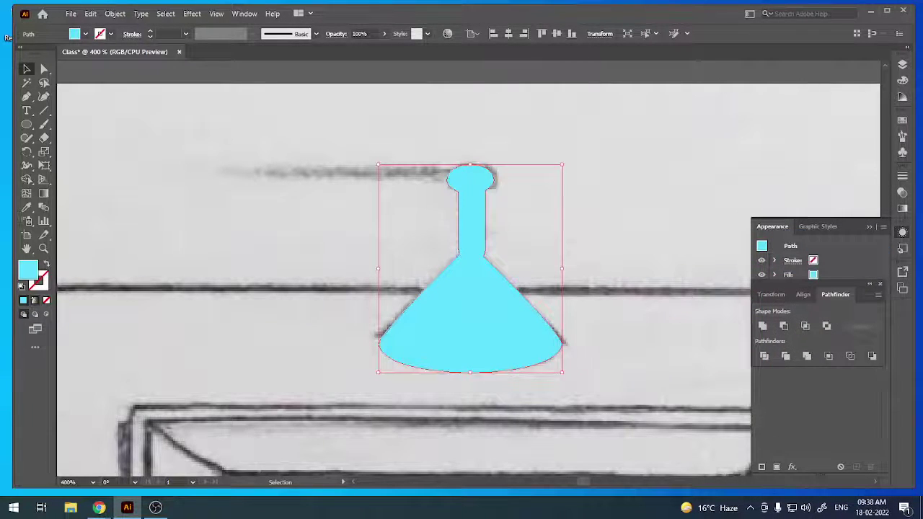
left_click(35, 300)
left_click(815, 281)
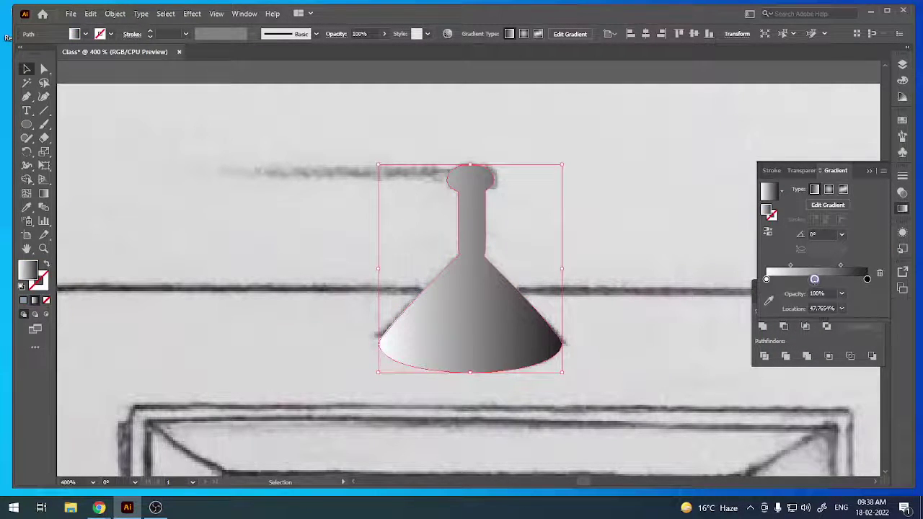
left_click_drag(815, 280, 818, 279)
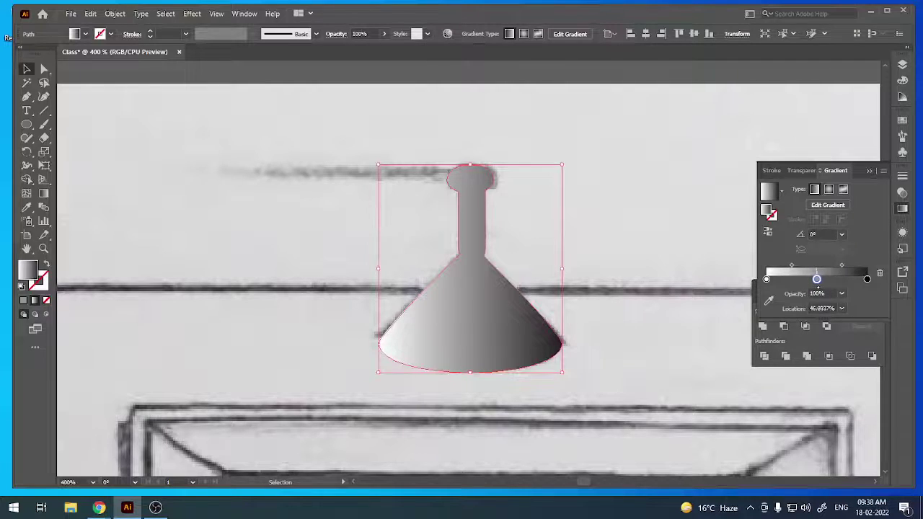
left_click_drag(827, 283, 849, 318)
mouse_move(824, 279)
left_mouse_down()
mouse_move(803, 279)
mouse_move(827, 279)
left_mouse_up()
left_click(867, 280)
left_click(815, 280)
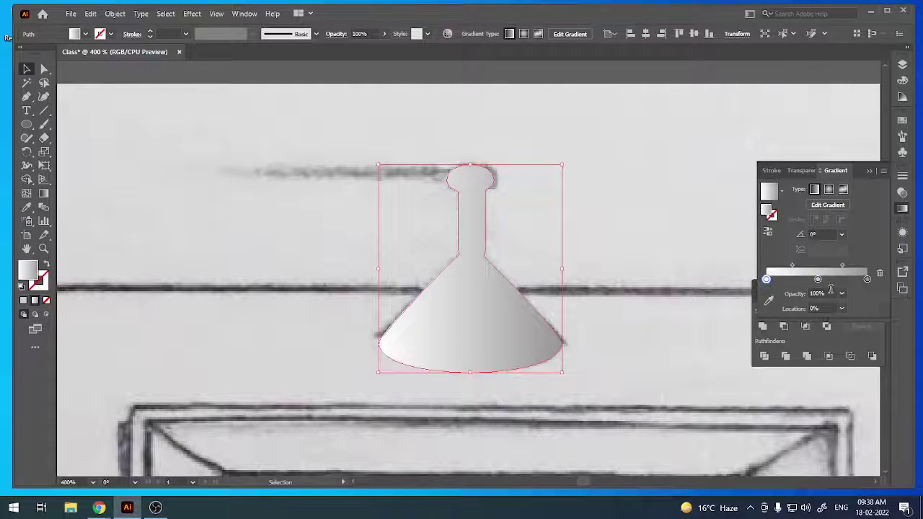
Set both end stops of the lamp gradient to black.
double_click(766, 279)
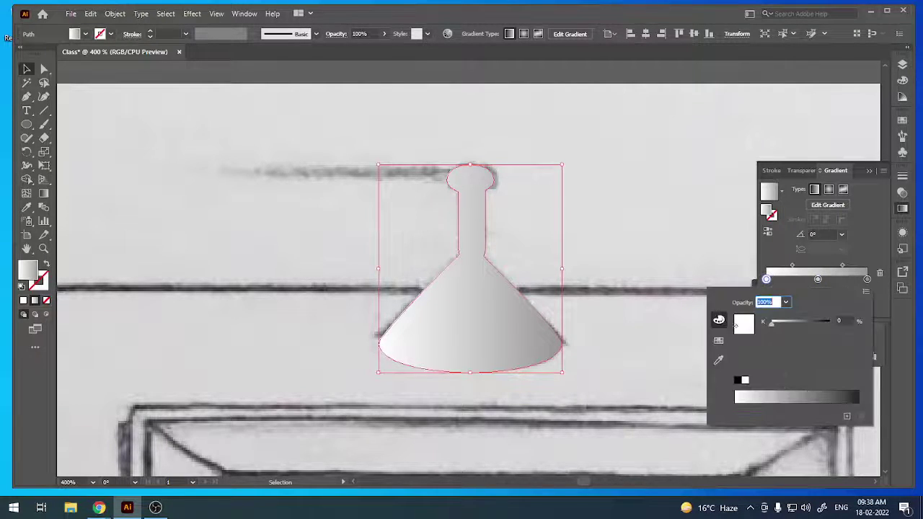
left_click(861, 394)
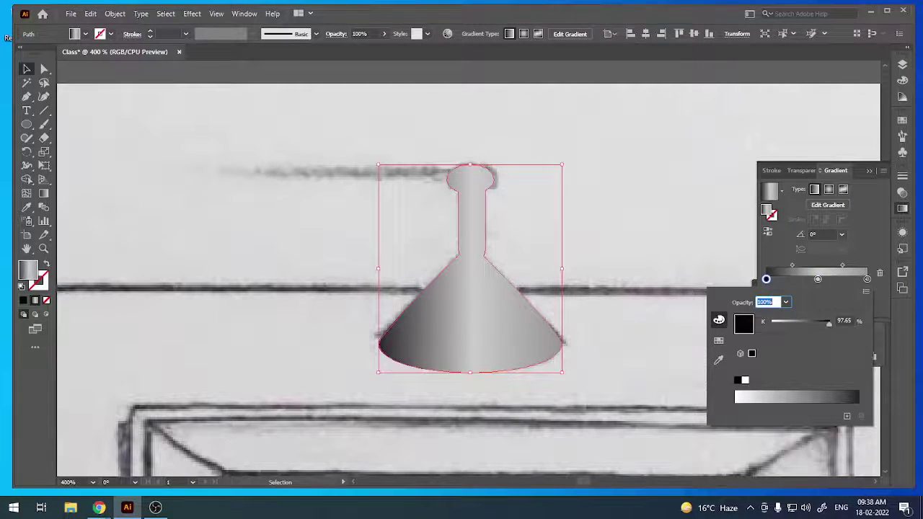
double_click(867, 280)
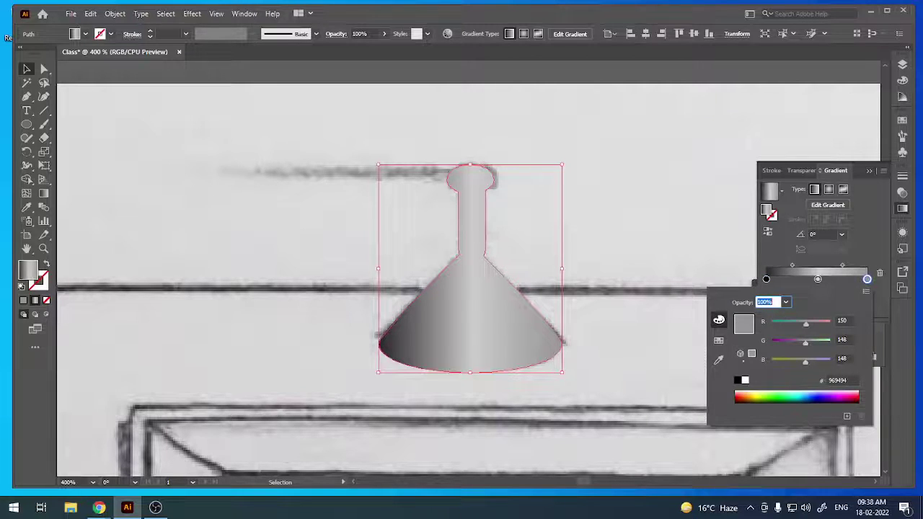
left_click(738, 381)
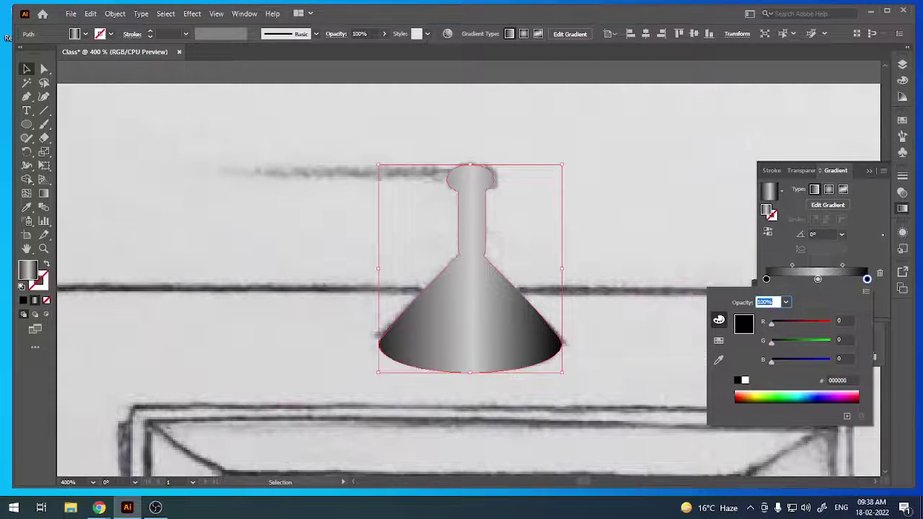
key("Escape")
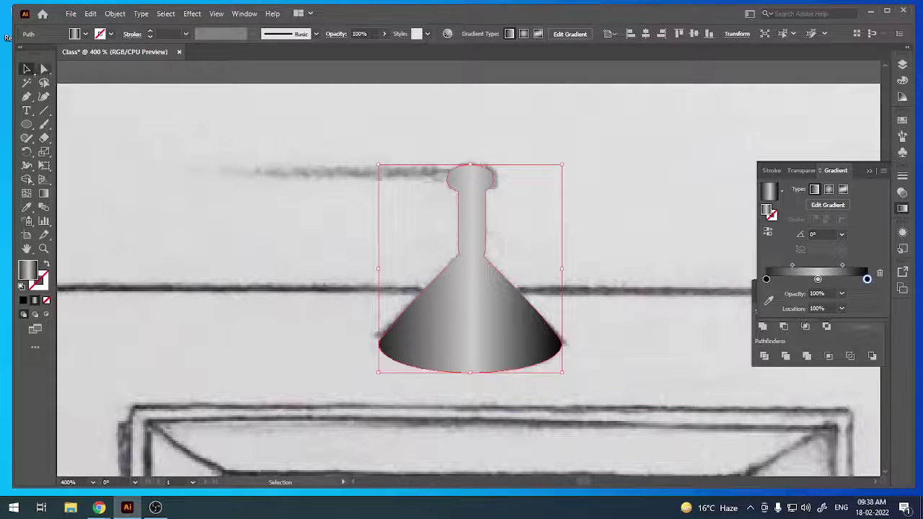
Nudge the gradient-filled lamp shade slightly into position.
left_click(148, 172)
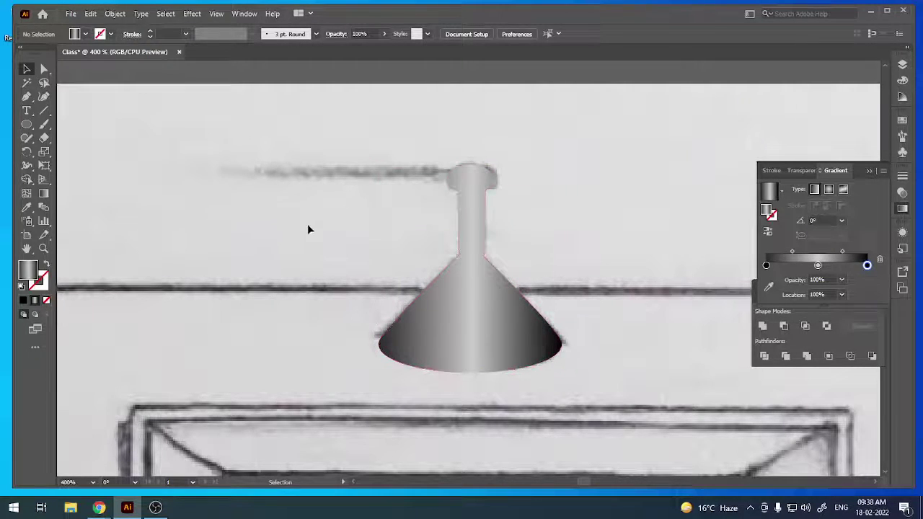
left_click_drag(409, 302, 411, 303)
key("ctrl+z")
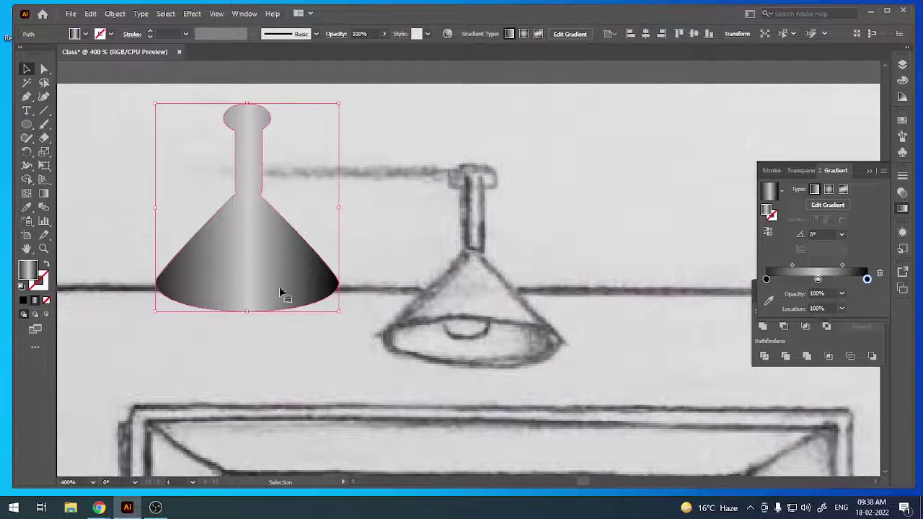
mouse_move(281, 292)
left_mouse_down()
mouse_move(313, 303)
mouse_move(285, 272)
left_mouse_up()
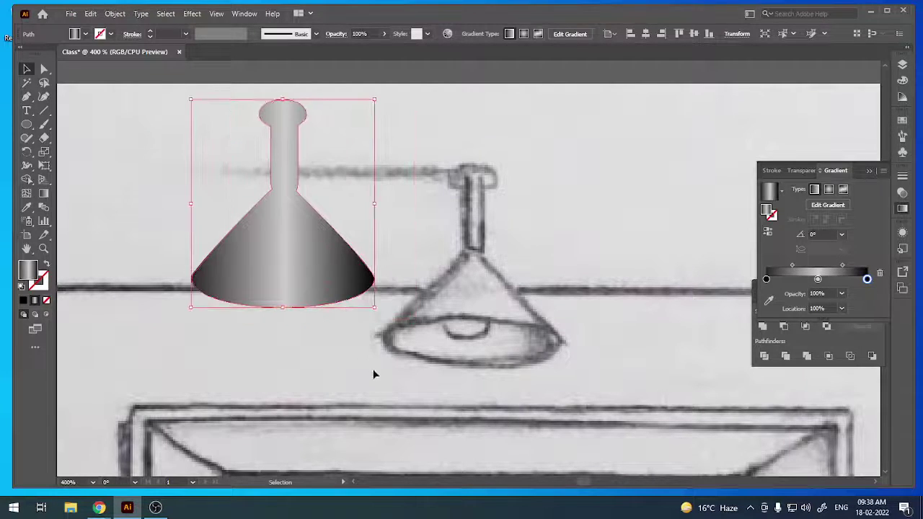
left_click(373, 368)
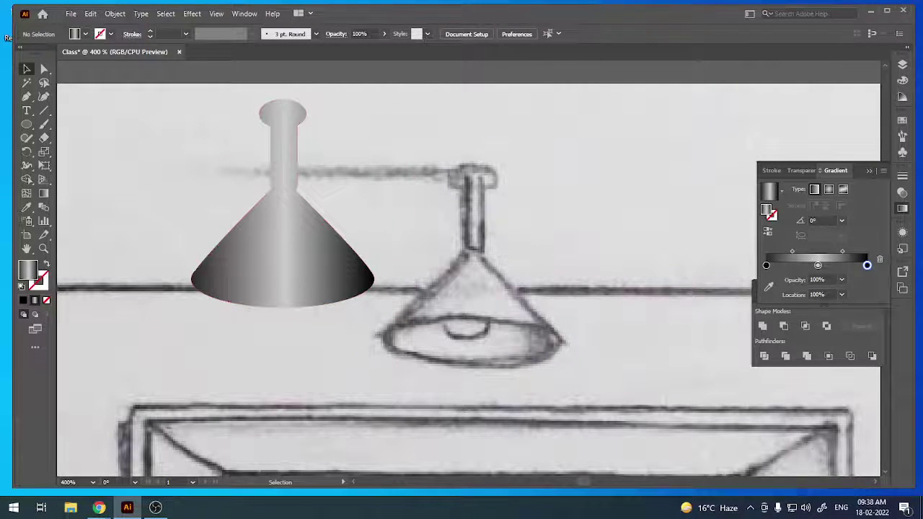
Draw a flat ellipse and fit it onto the lamp shade's rim.
key("l")
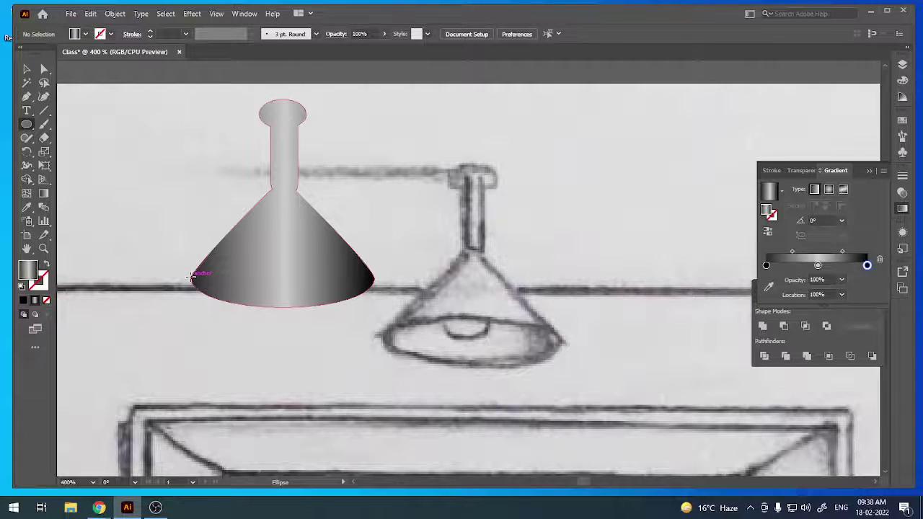
mouse_move(191, 278)
left_mouse_down()
mouse_move(374, 307)
mouse_move(374, 330)
left_mouse_up()
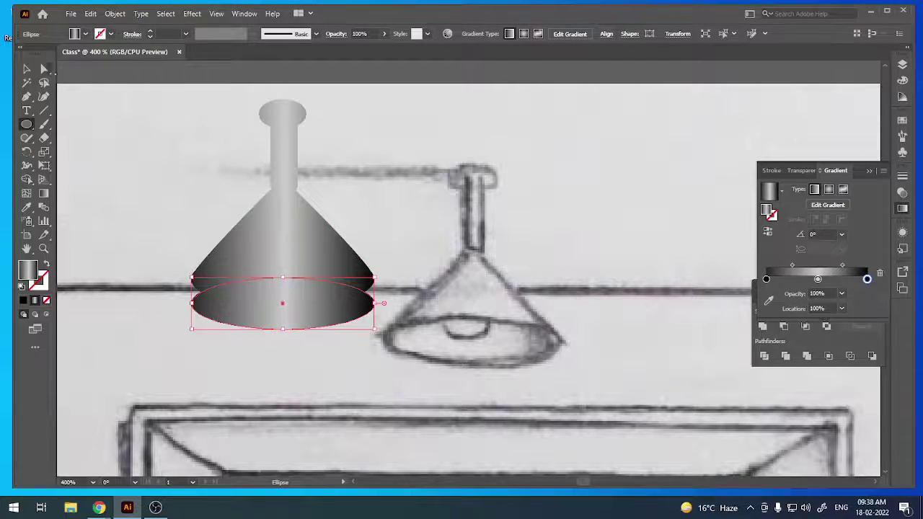
key("v")
left_click_drag(282, 307, 285, 289)
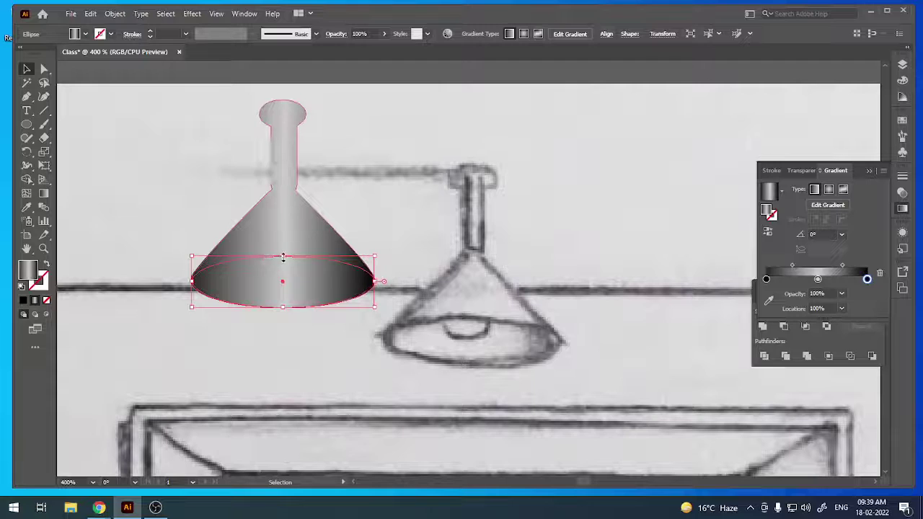
left_click_drag(282, 256, 282, 252)
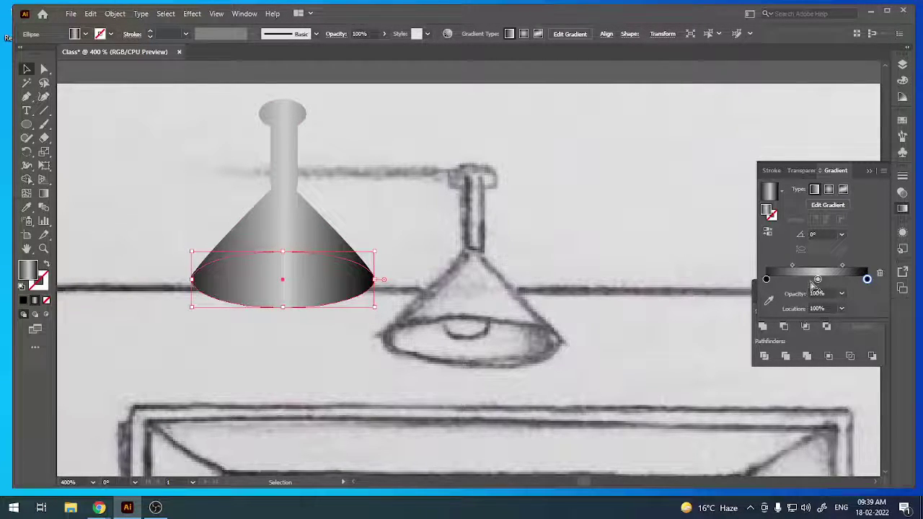
Give the rim ellipse a reversed radial gradient, light centre and dark edges.
left_click_drag(816, 281, 866, 280)
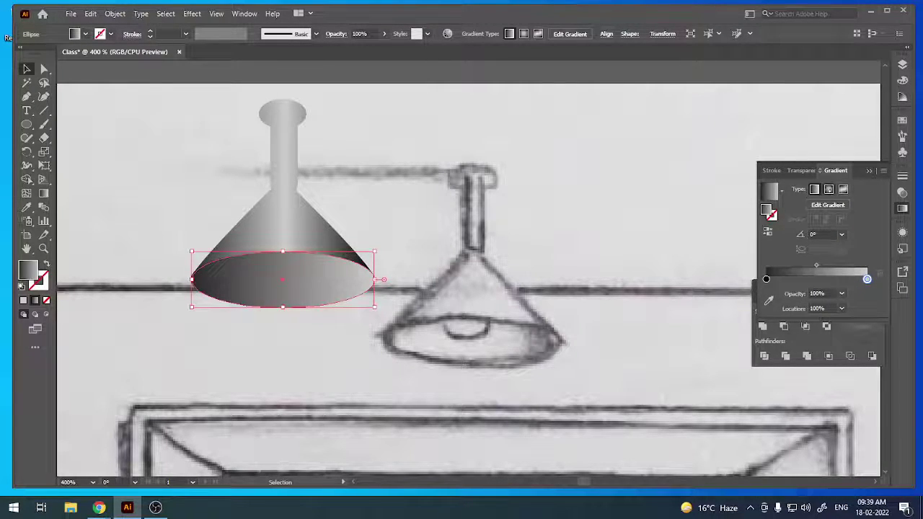
left_click(829, 189)
left_click(768, 231)
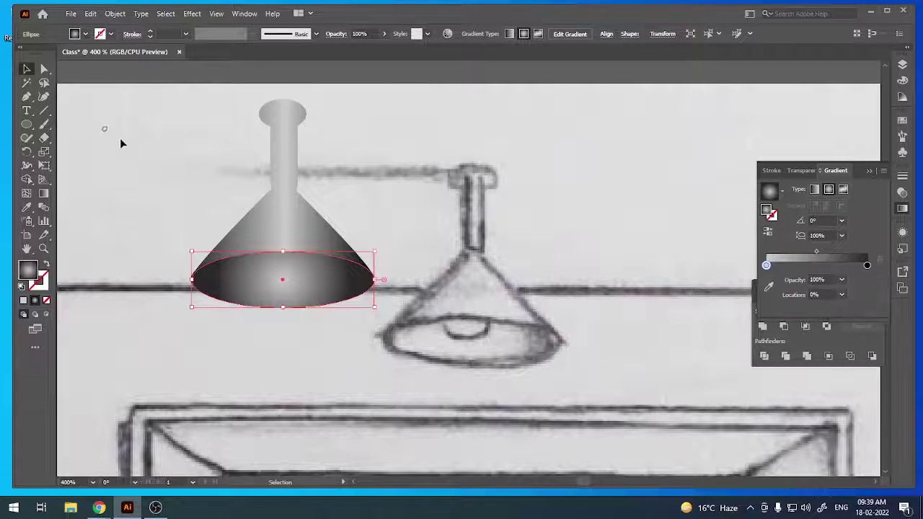
left_click(212, 399)
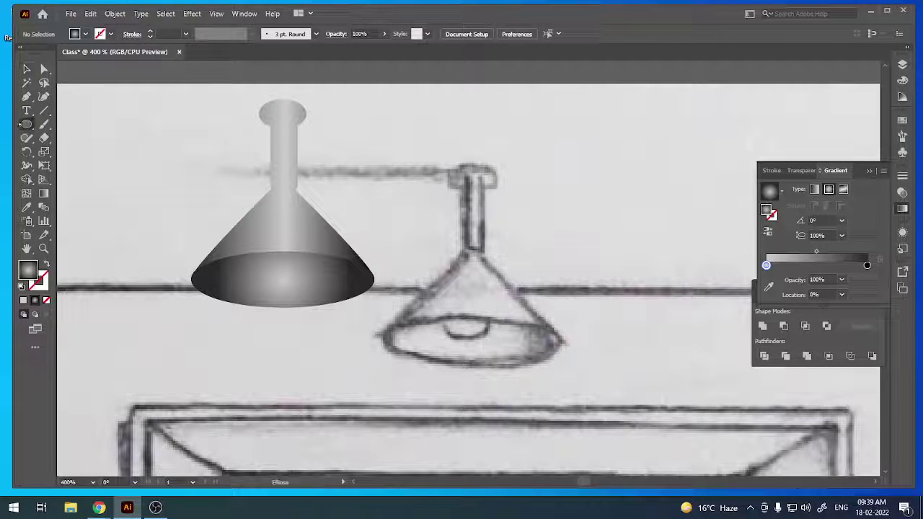
Draw a small ellipse for the bulb inside the lamp's opening.
left_click(27, 124)
mouse_move(443, 310)
left_mouse_down()
mouse_move(490, 339)
mouse_move(281, 268)
left_mouse_up()
key("v")
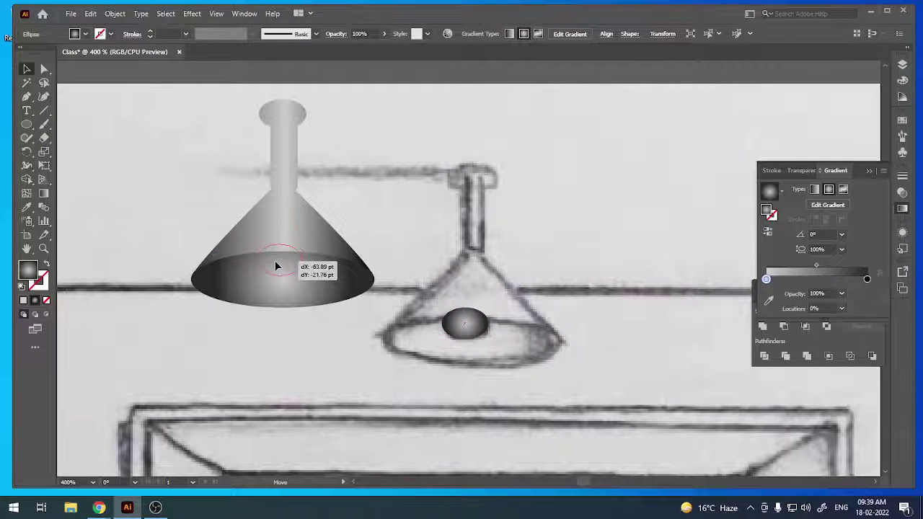
left_click(140, 243)
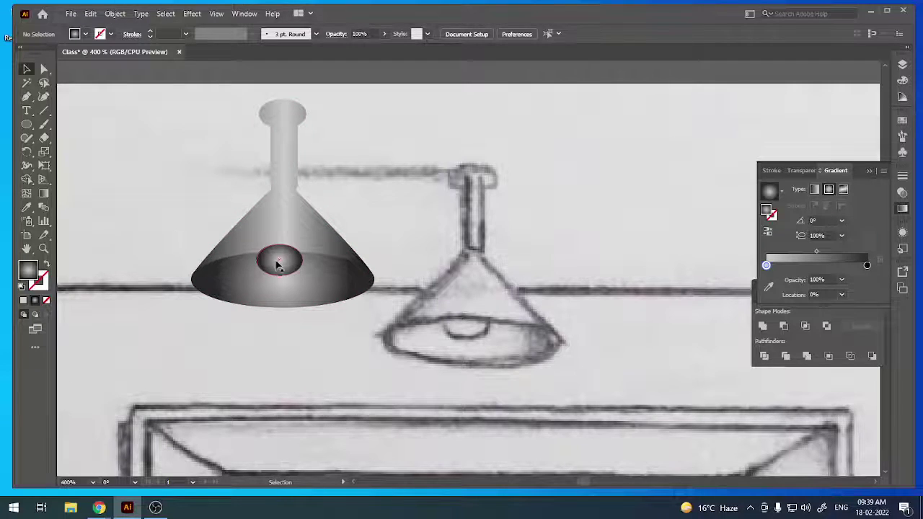
Trim the bulb ellipse to the lamp rim with the Shape Builder, deleting the part above.
left_click(278, 266)
left_click(226, 289, "shift")
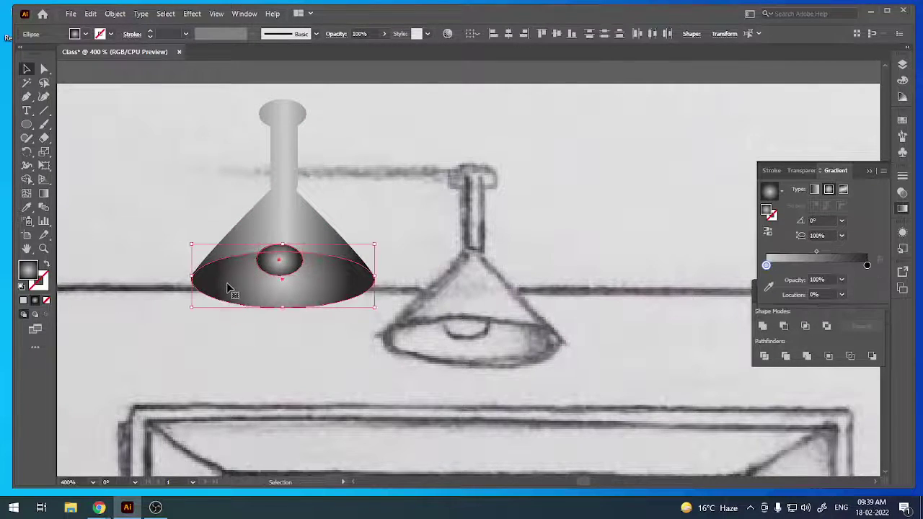
key("shift+m")
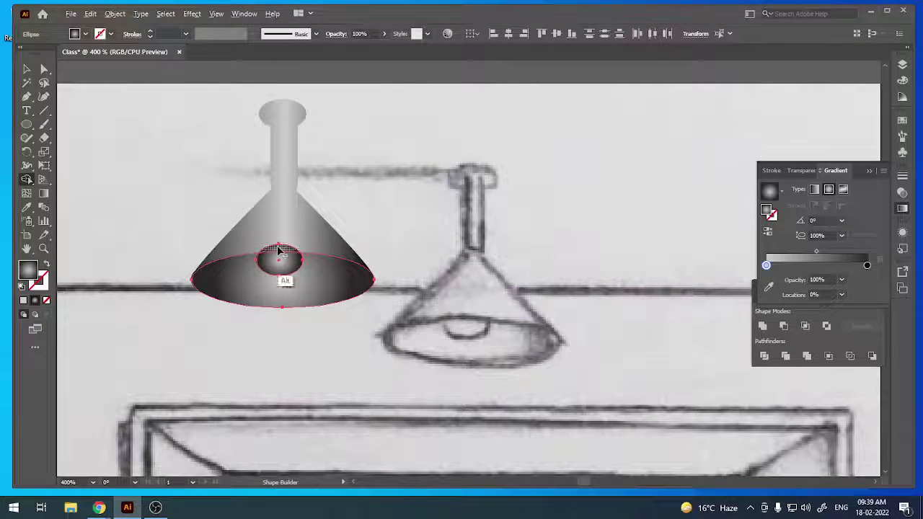
left_click(280, 250, "alt")
key("v")
left_click(260, 381)
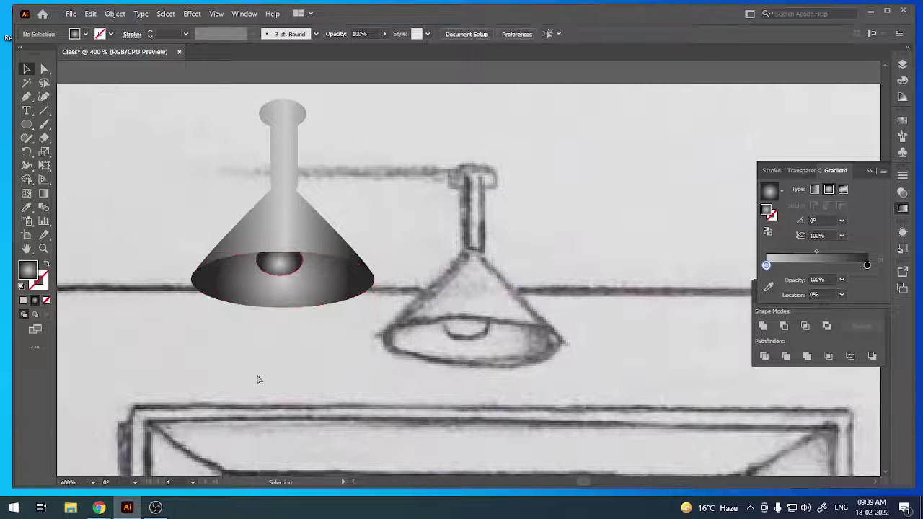
Fill the remaining bulb shape with pale cyan E8F7F9.
left_click(270, 264)
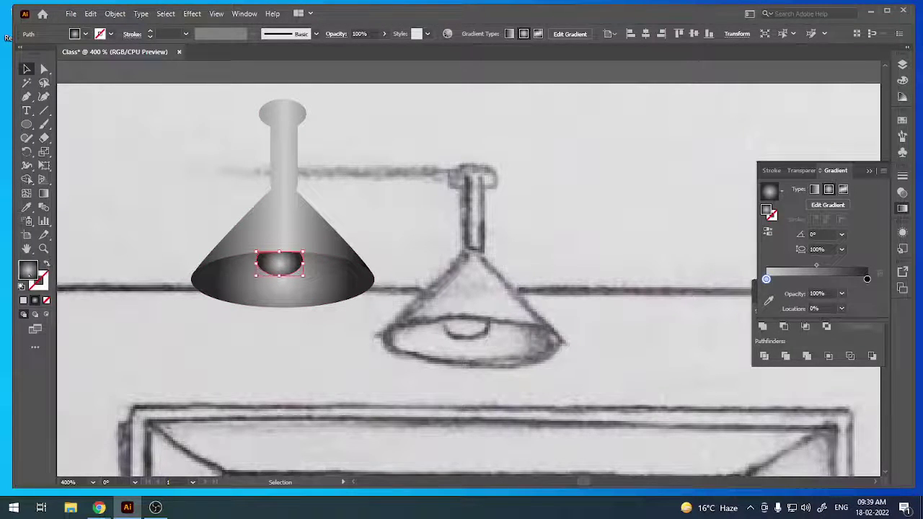
double_click(766, 279)
left_click(598, 235)
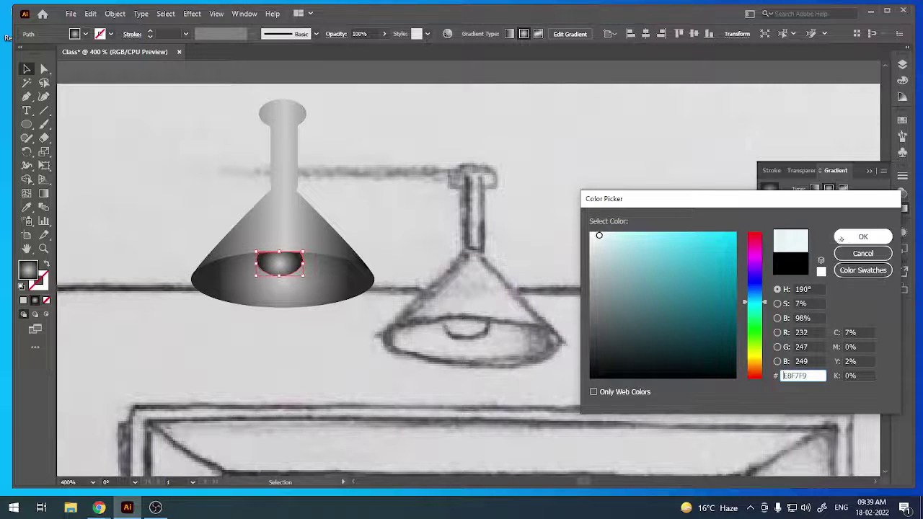
left_click(862, 237)
left_click(349, 341)
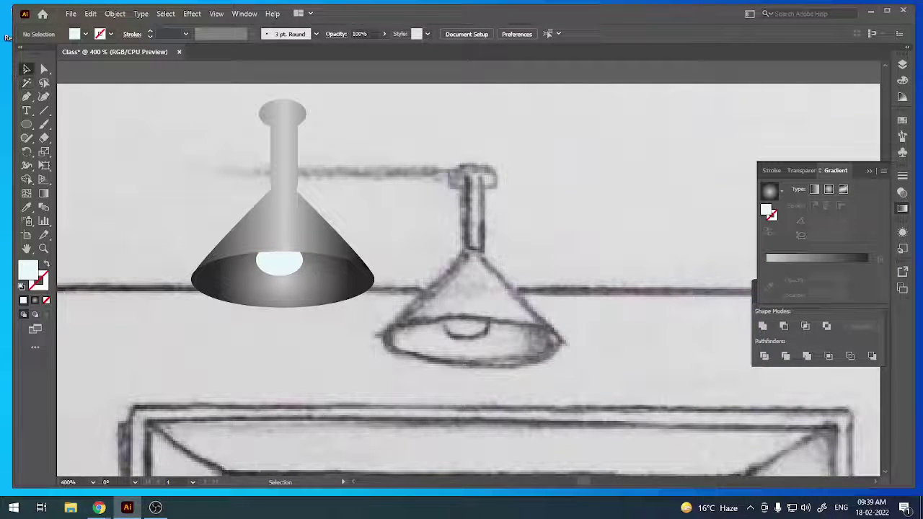
Move the gradient lamp onto the back wall, hanging from the ceiling line, then zoom back in.
key("ctrl+minus")
key("ctrl+minus")
key("ctrl+minus")
key("ctrl+minus")
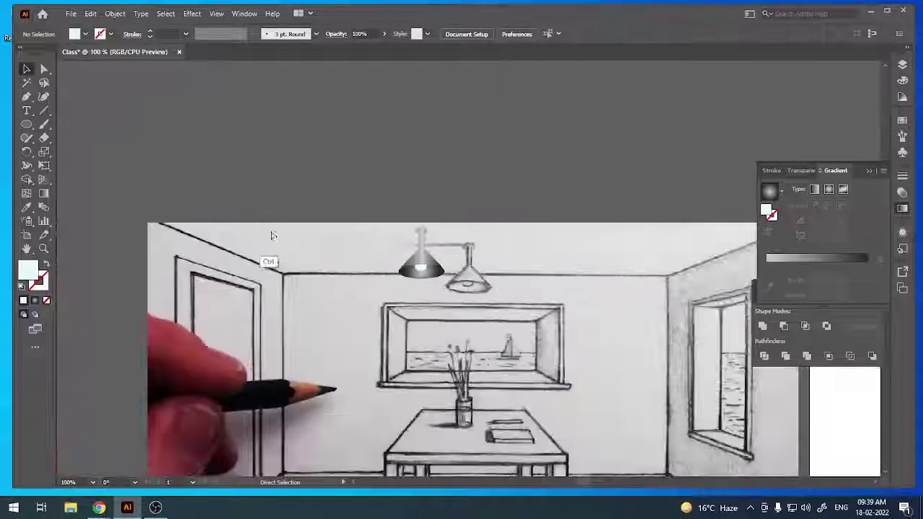
key("ctrl+minus")
left_click(437, 267)
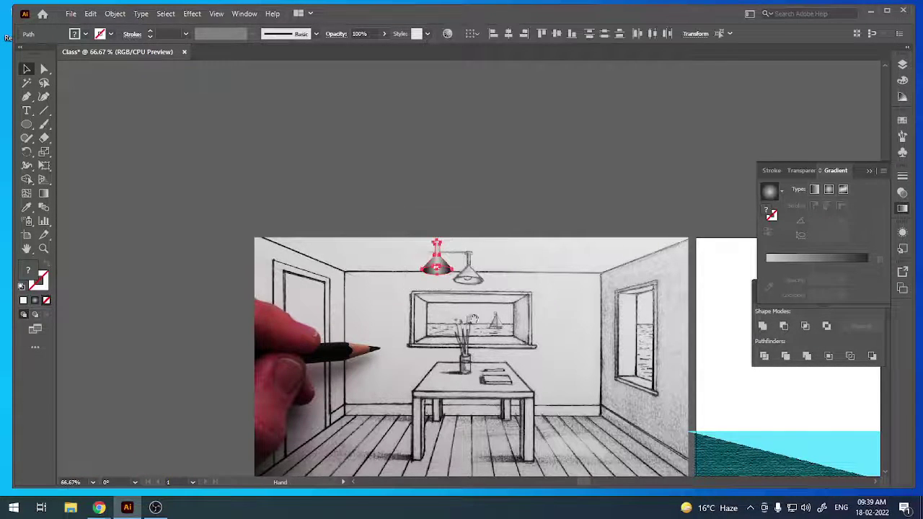
mouse_move(437, 268)
left_mouse_down()
mouse_move(180, 223)
mouse_move(616, 382)
mouse_move(392, 245)
mouse_move(471, 312)
left_mouse_up()
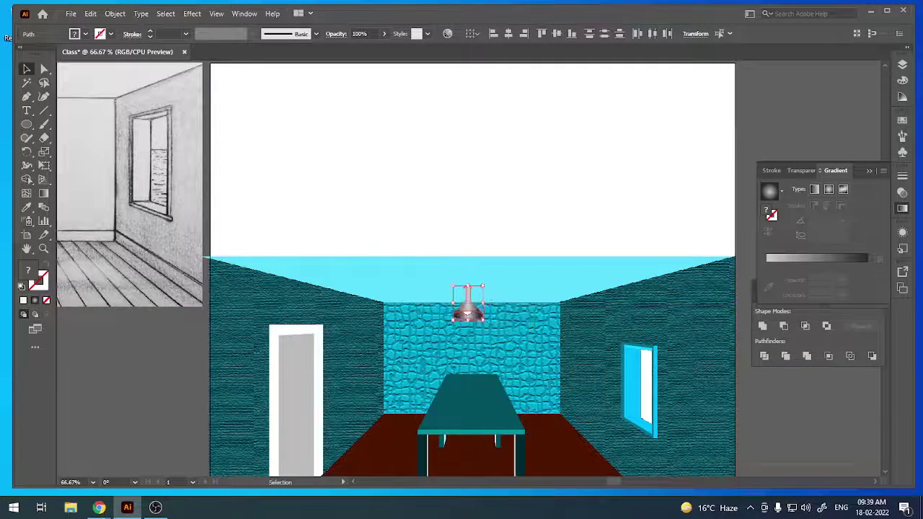
left_click(258, 213)
scroll(274, 220, "down", 1)
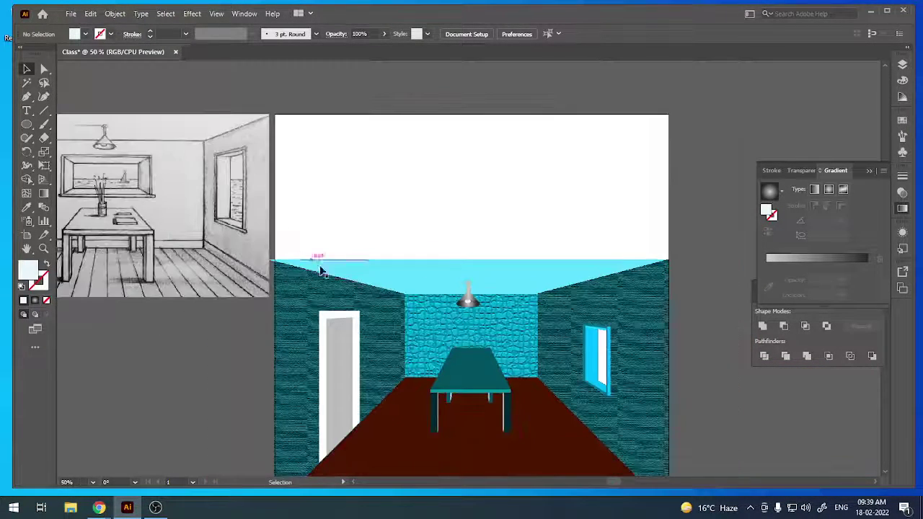
scroll(422, 296, "up", 1)
key("ctrl+plus")
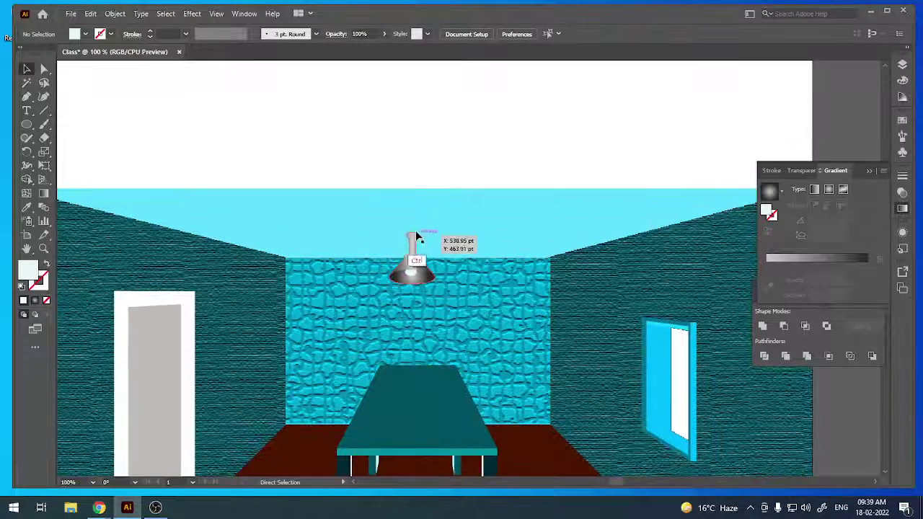
key("ctrl+plus")
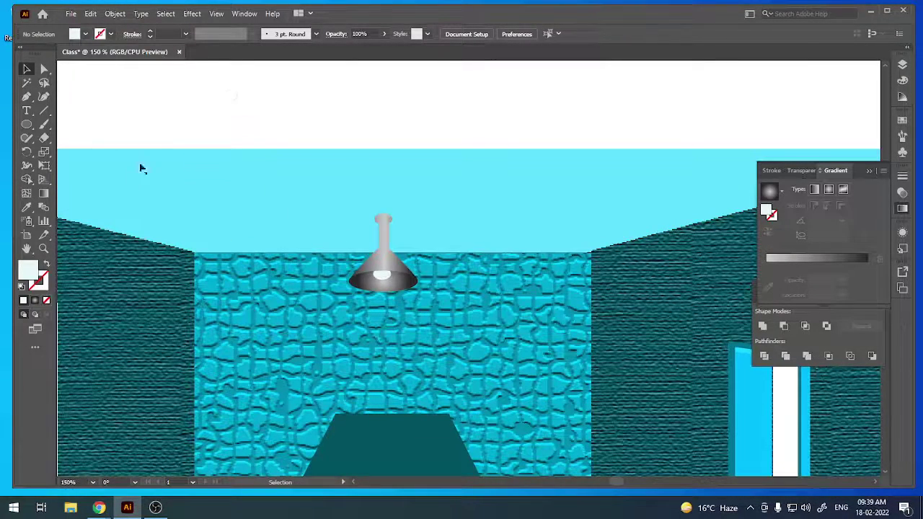
Draw a thin ellipse at the lamp stem's top and give it a reversed gradient fill.
left_click(26, 124)
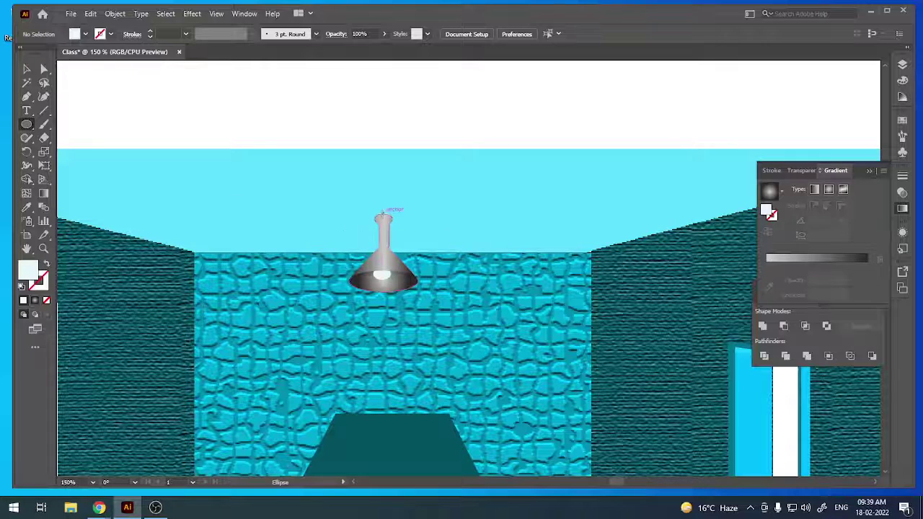
left_click_drag(391, 215, 323, 219)
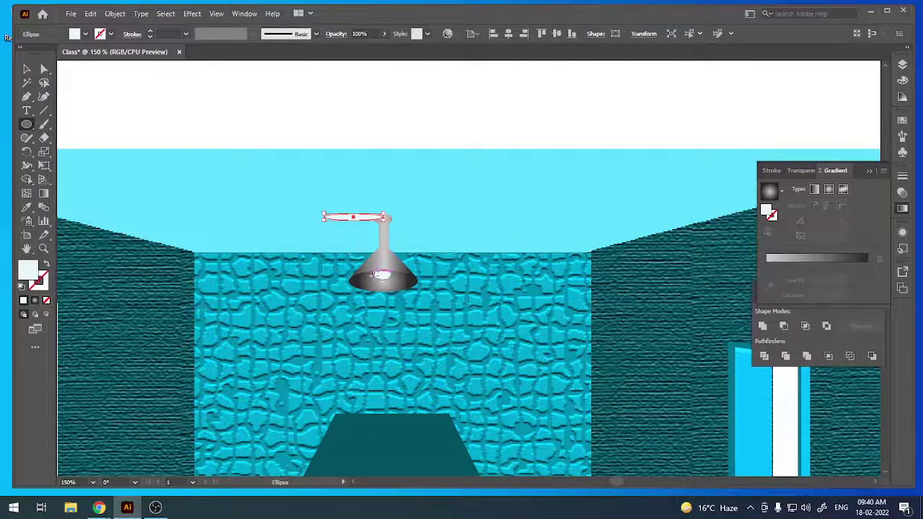
key("Right")
key("Right")
key("Right")
key("Up")
key("Up")
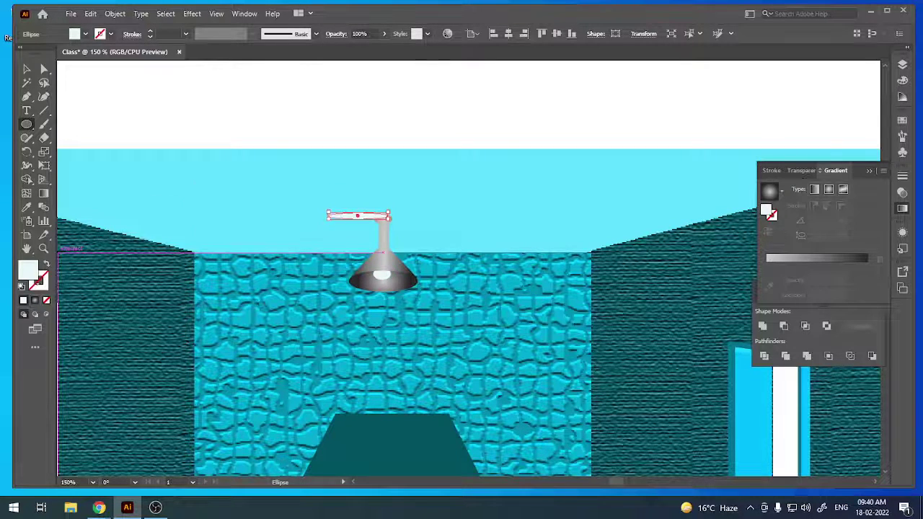
key("period")
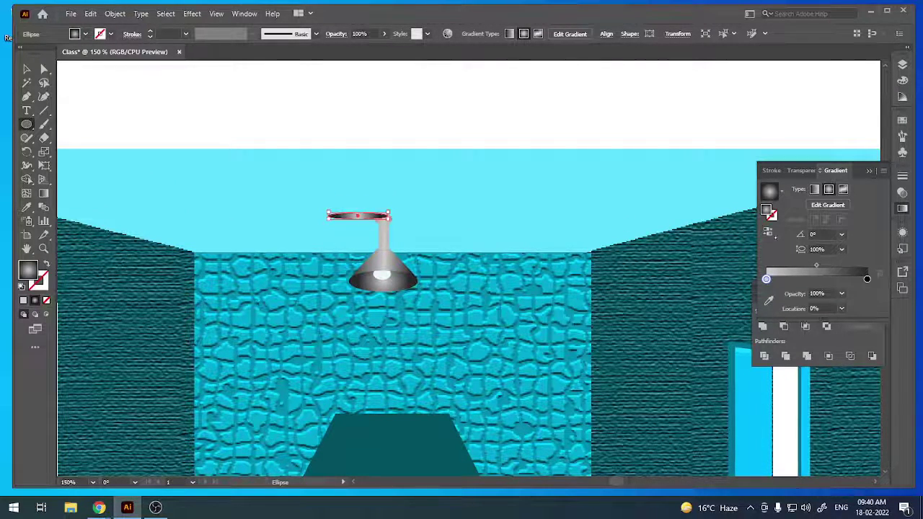
left_click(769, 232)
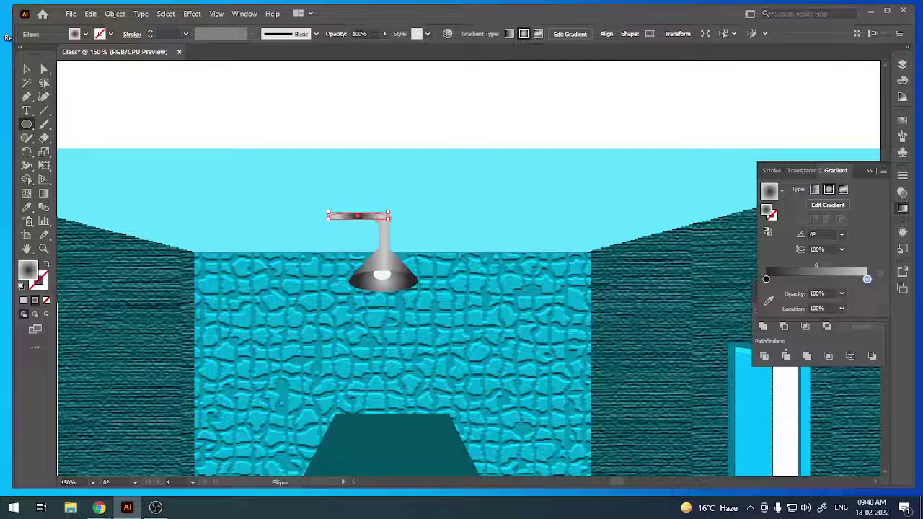
Lower the thin ellipse's opacity to 47%.
key("ctrl")
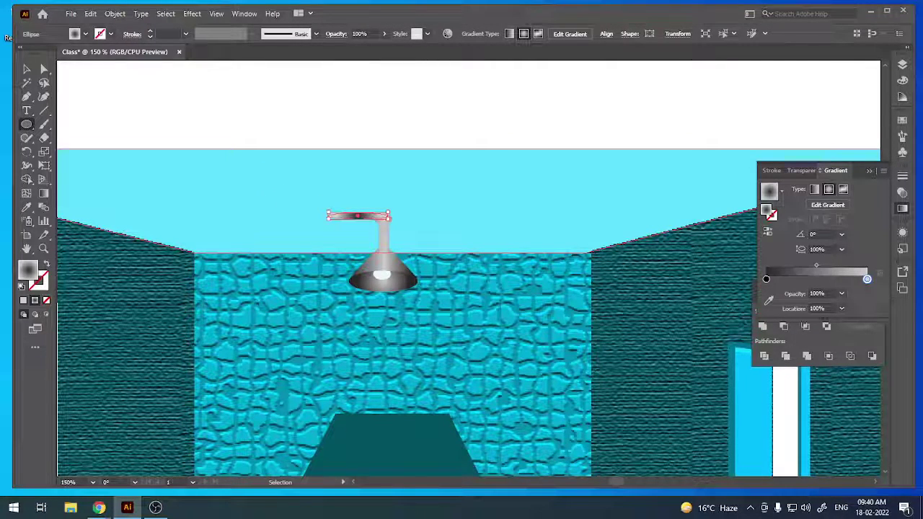
left_click(27, 69)
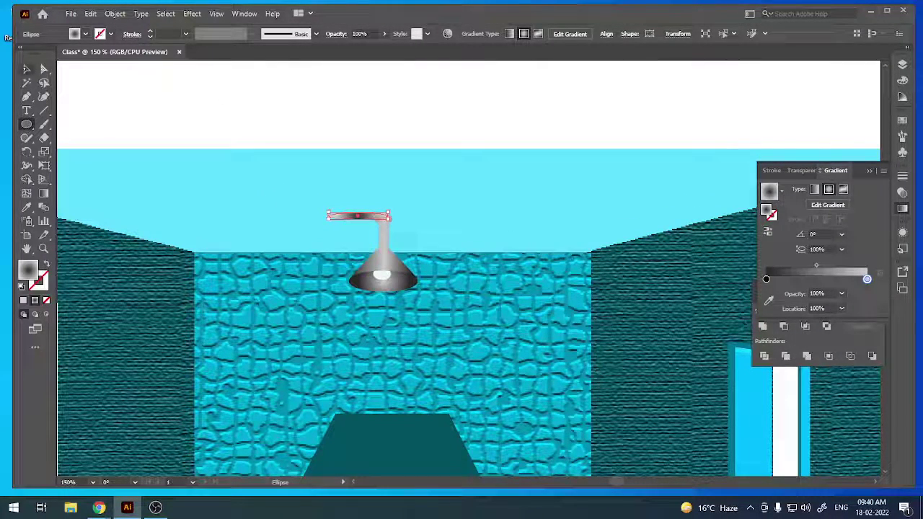
left_click(315, 207)
left_click(353, 215)
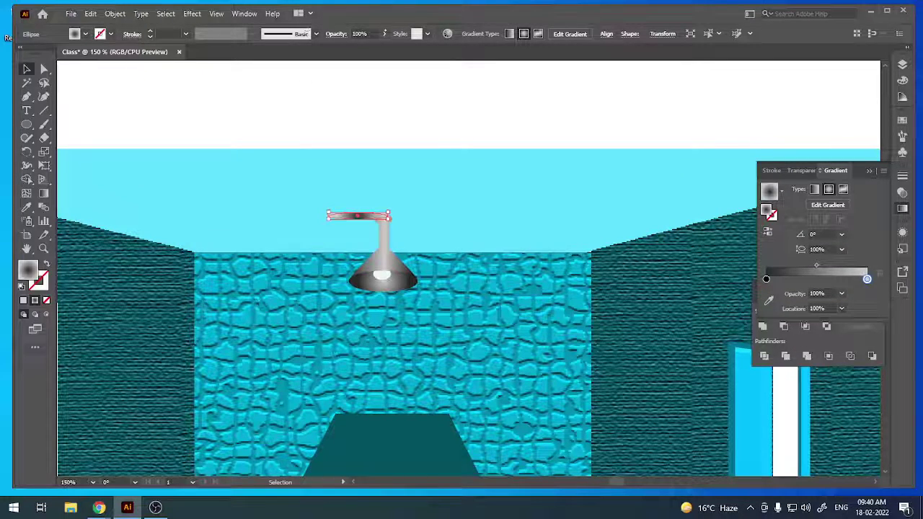
left_click(383, 34)
left_click_drag(386, 48, 357, 48)
left_click(186, 176)
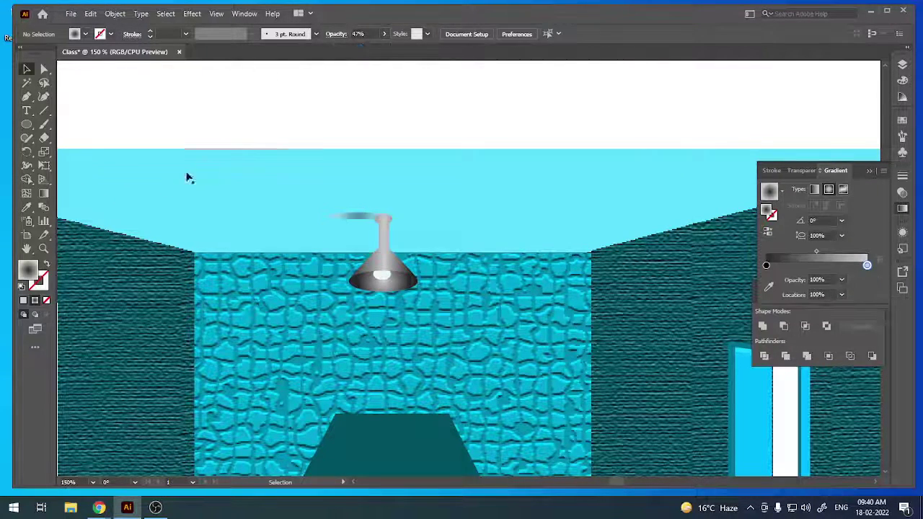
Soften the thin ellipse with a 1.4021-pixel Gaussian Blur.
left_click(350, 215)
left_click(191, 13)
mouse_move(204, 206)
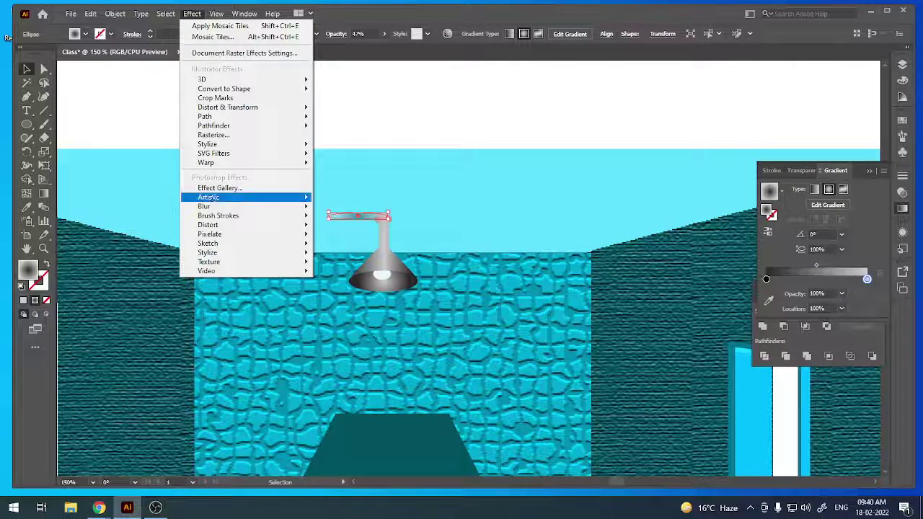
left_click(353, 207)
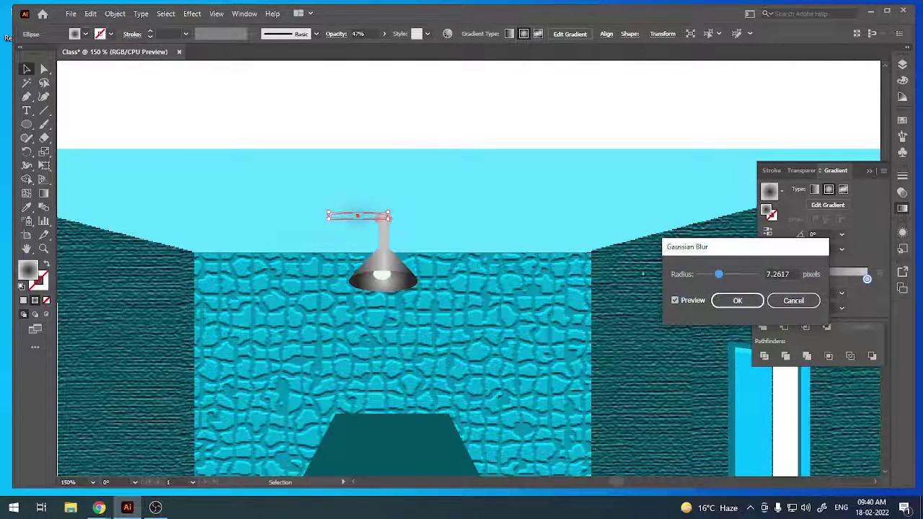
left_click_drag(719, 274, 710, 274)
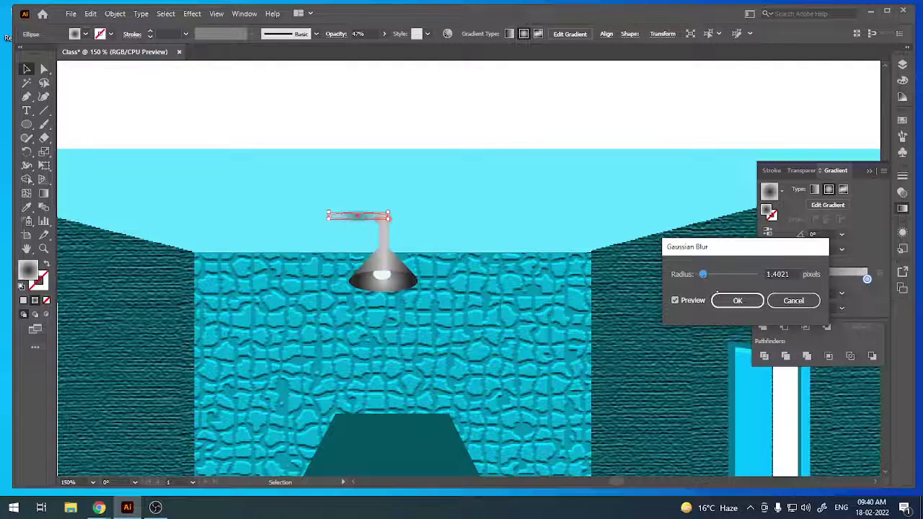
left_click(736, 300)
left_click(438, 165)
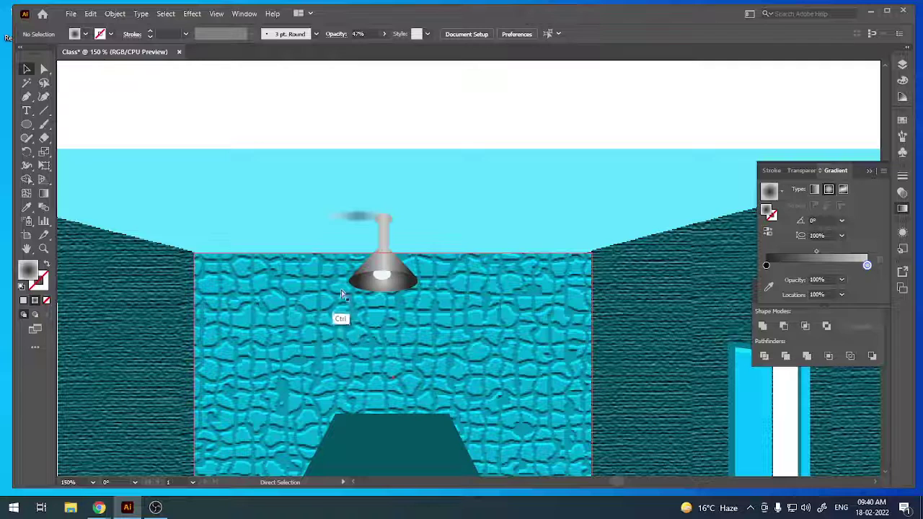
key("ctrl+0")
key("ctrl+equal")
key("ctrl+equal")
key("ctrl+equal")
Drag the blurred oval right onto the lamp stem's top, then zoom out to view the room.
left_click(242, 162)
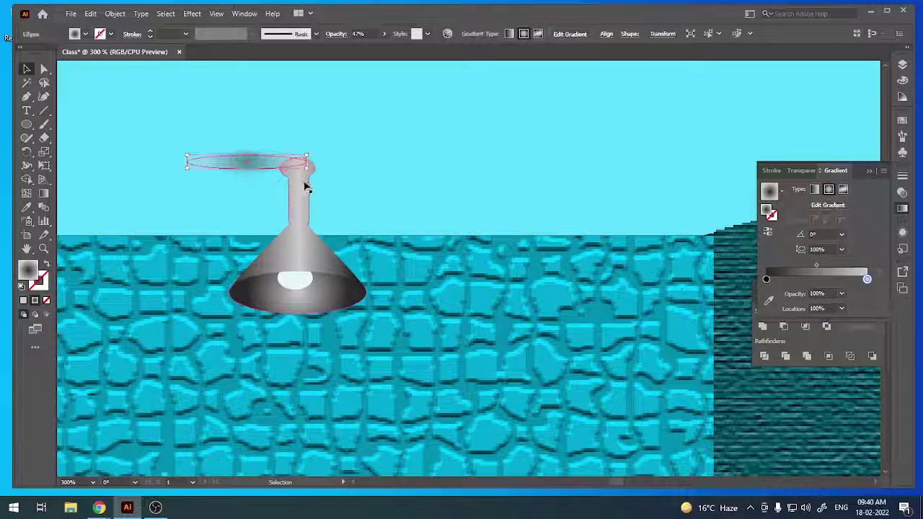
left_click_drag(306, 163, 325, 179)
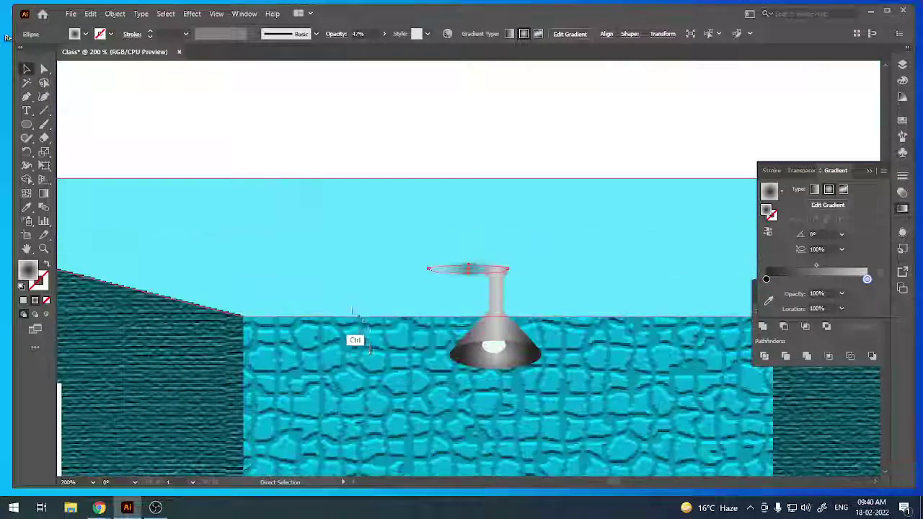
key("ctrl+minus")
key("ctrl+minus")
left_click(284, 135)
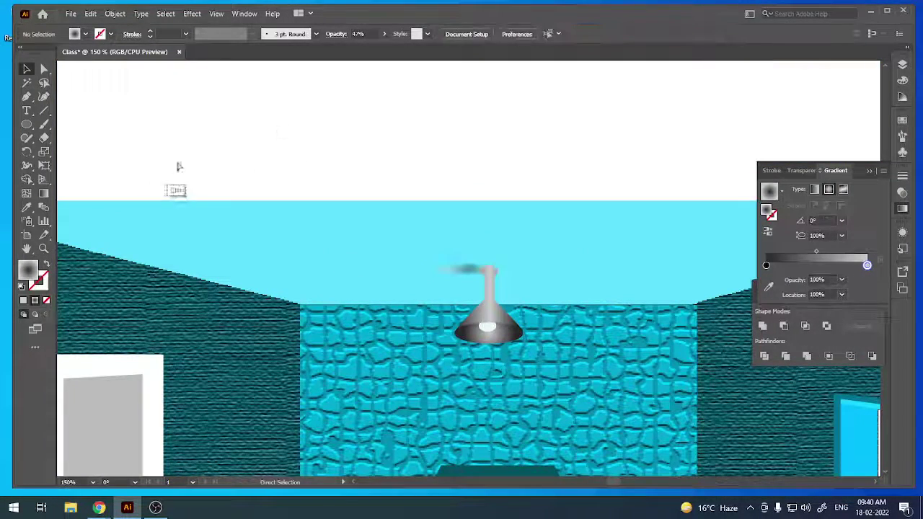
key("ctrl+minus")
key("ctrl+minus")
key("ctrl+minus")
left_click_drag(404, 330, 315, 227)
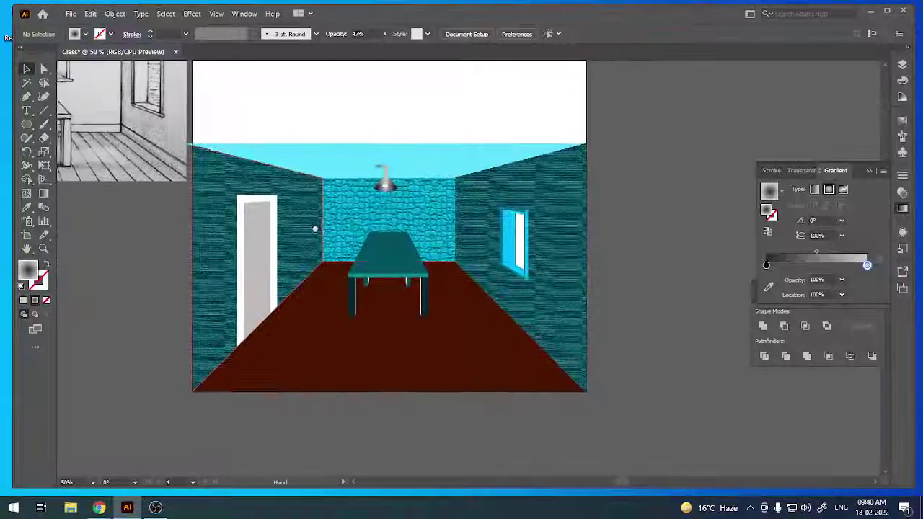
left_click_drag(288, 264, 329, 277)
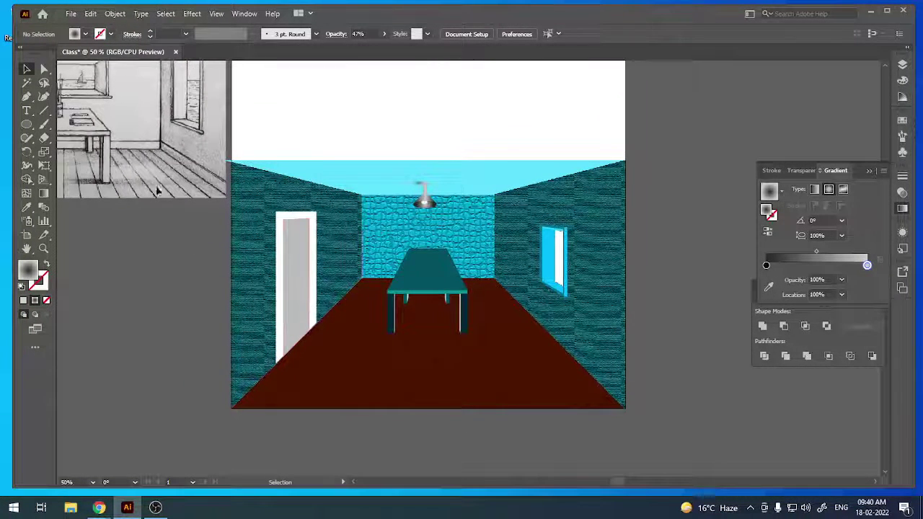